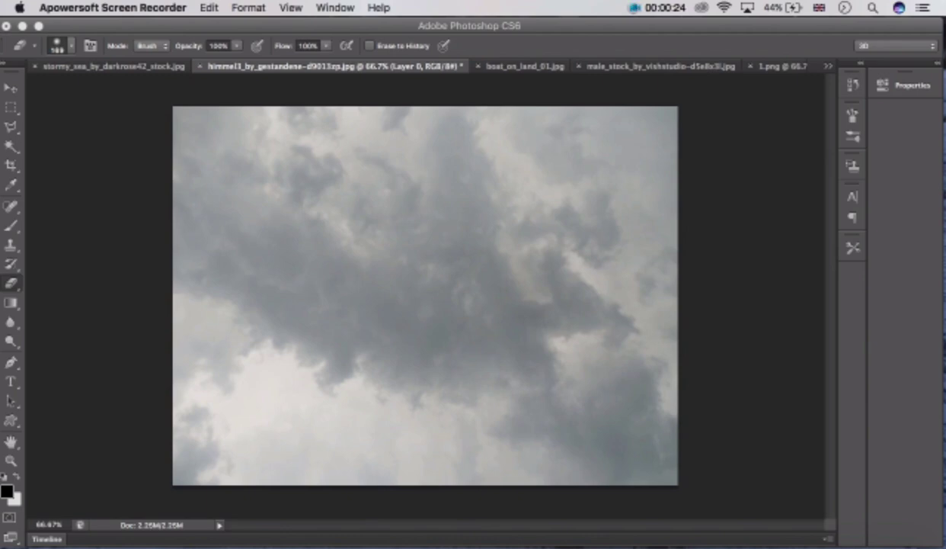
# Step: Switch to Photoshop and squash the cloud layer vertically to about 58% height, keeping its upper edge at the canvas top
pyautogui.press('super+Tab')
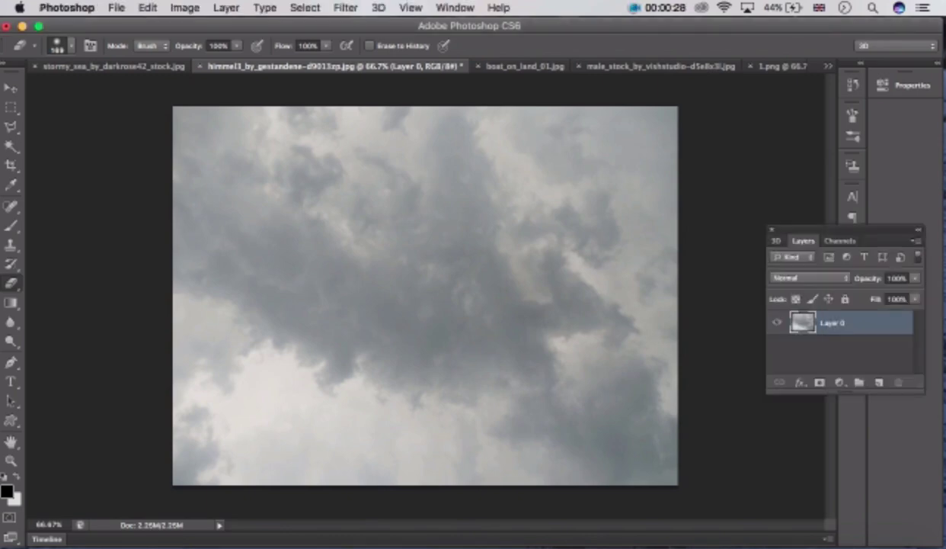
pyautogui.press('v')
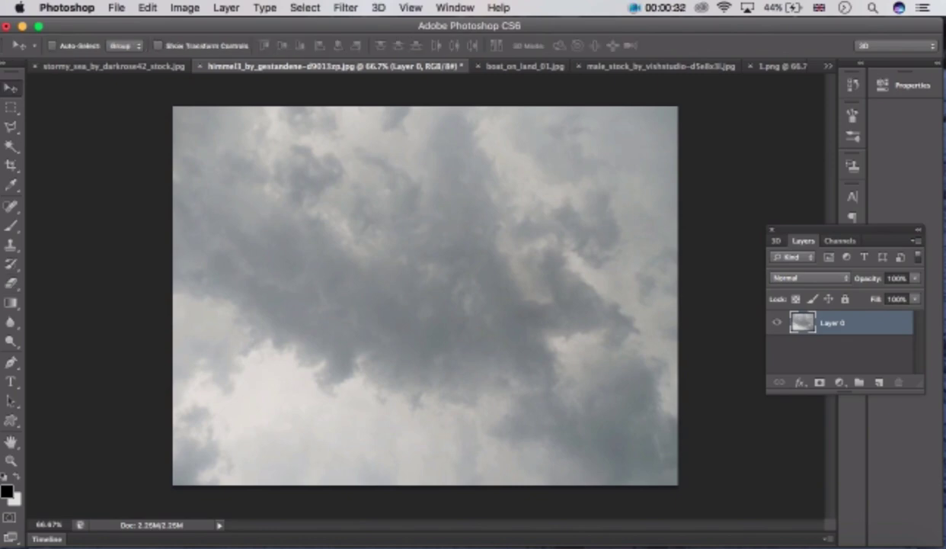
pyautogui.doubleClick(833, 323)
pyautogui.press('Return')
pyautogui.press('super+t')
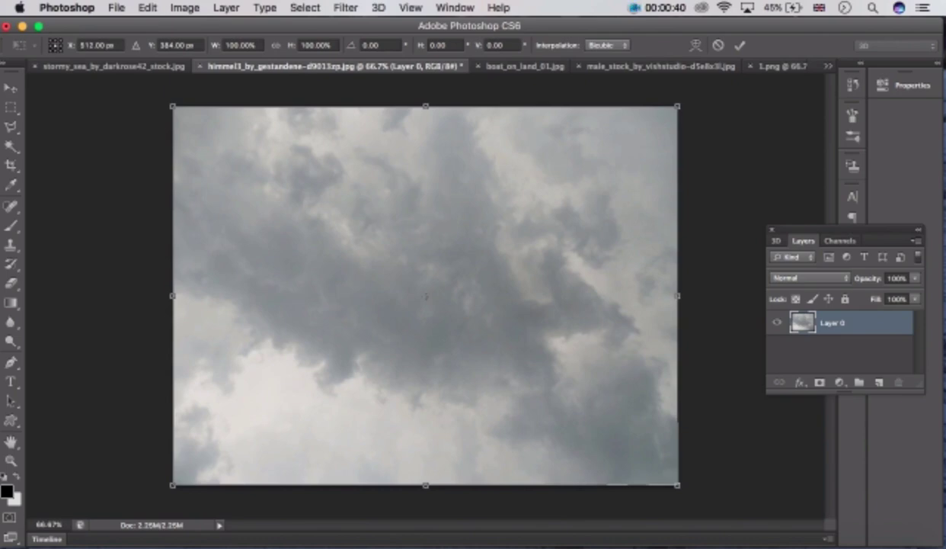
pyautogui.moveTo(425, 485); pyautogui.dragTo(425, 325)
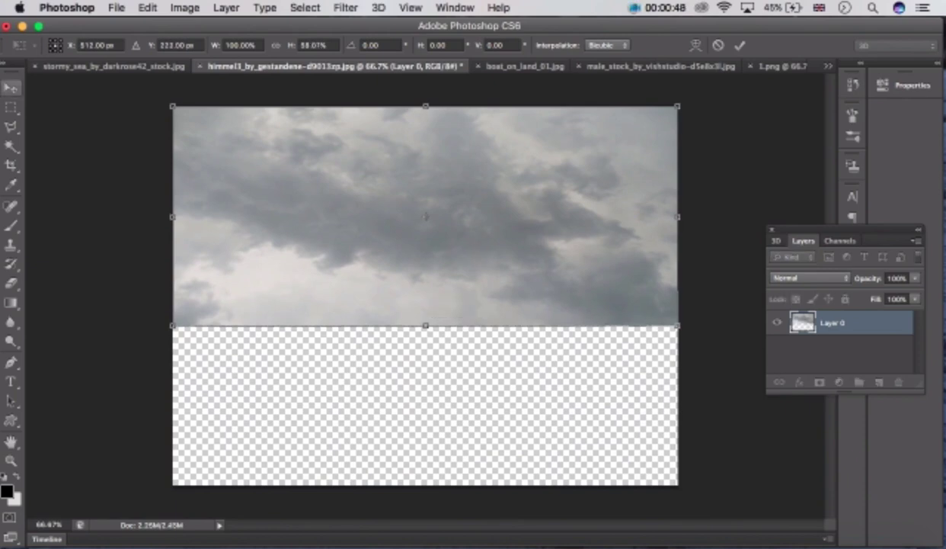
pyautogui.click(11, 87)
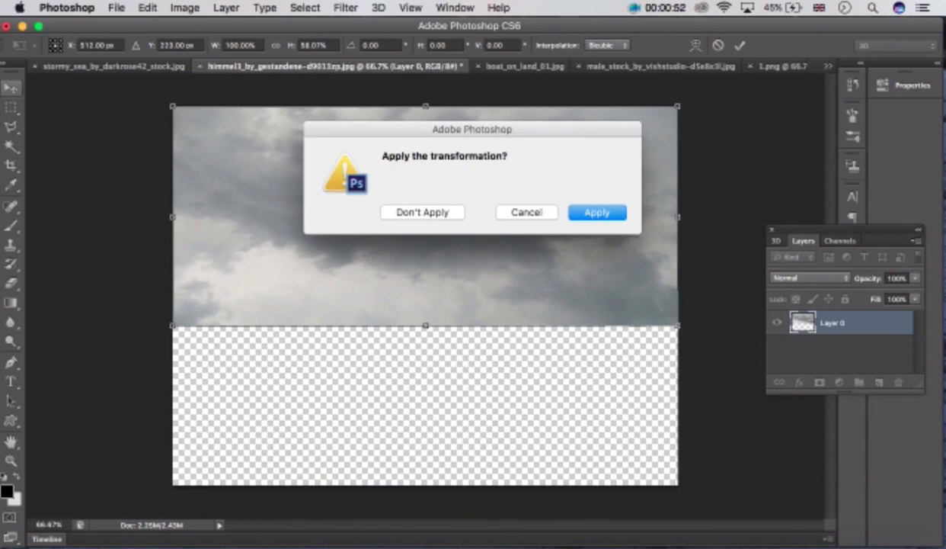
pyautogui.press('Return')
# Step: Add a Solid Color fill layer in light grey, c8c4c4
pyautogui.click(838, 382)
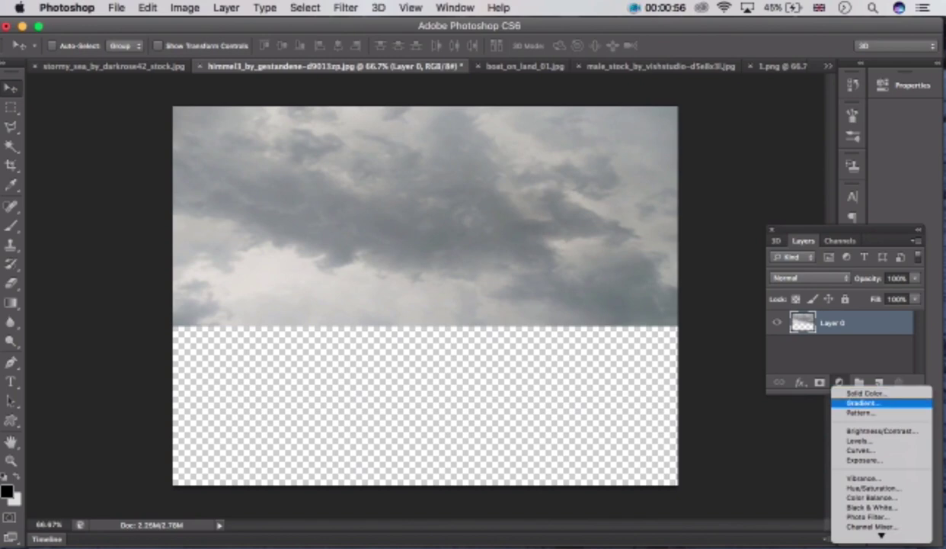
pyautogui.click(865, 393)
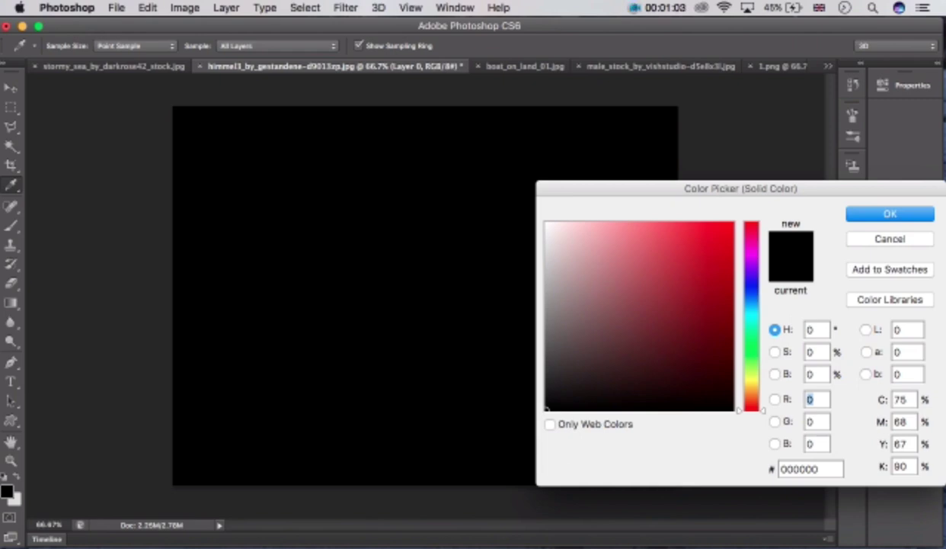
pyautogui.click(549, 259)
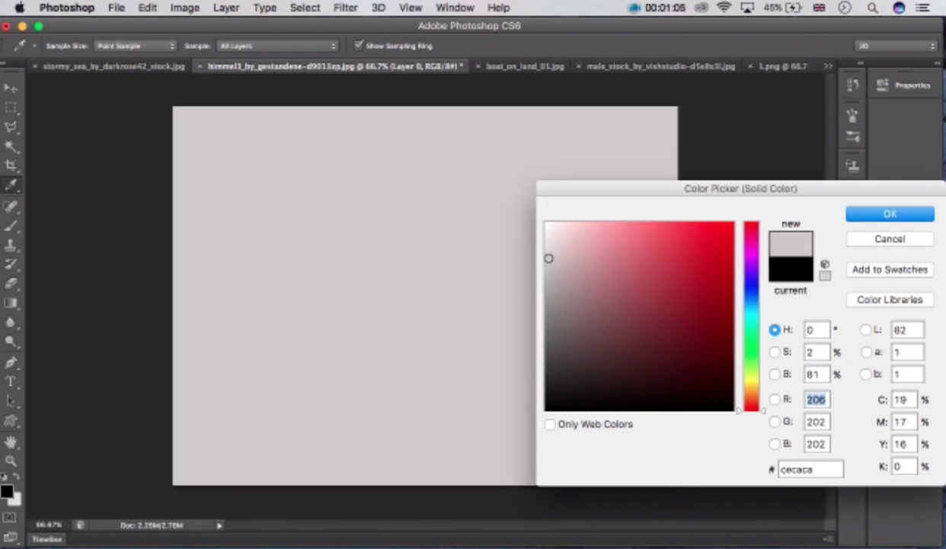
pyautogui.click(547, 262)
pyautogui.click(553, 281)
pyautogui.click(550, 273)
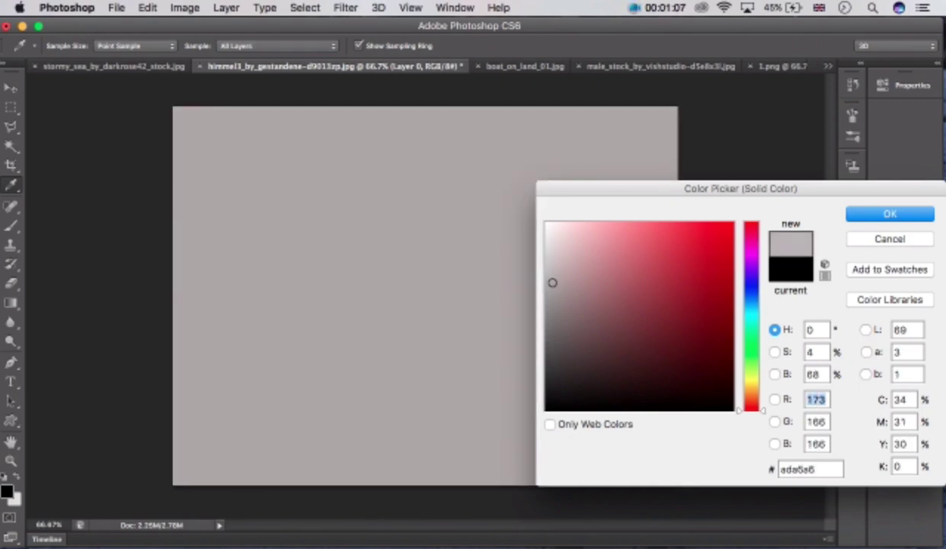
pyautogui.moveTo(550, 272); pyautogui.dragTo(548, 252)
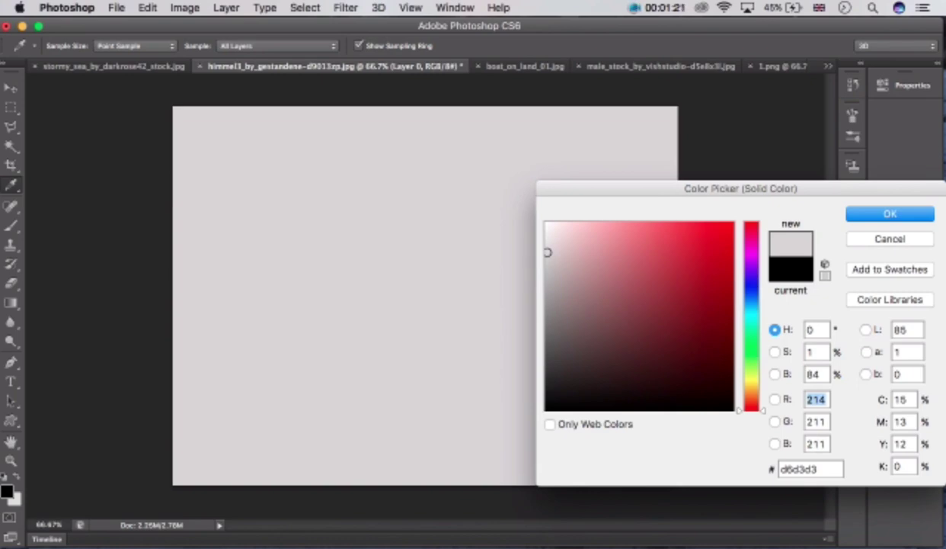
pyautogui.moveTo(547, 251)
pyautogui.mouseDown()
pyautogui.moveTo(547, 269)
pyautogui.moveTo(548, 262)
pyautogui.mouseUp()
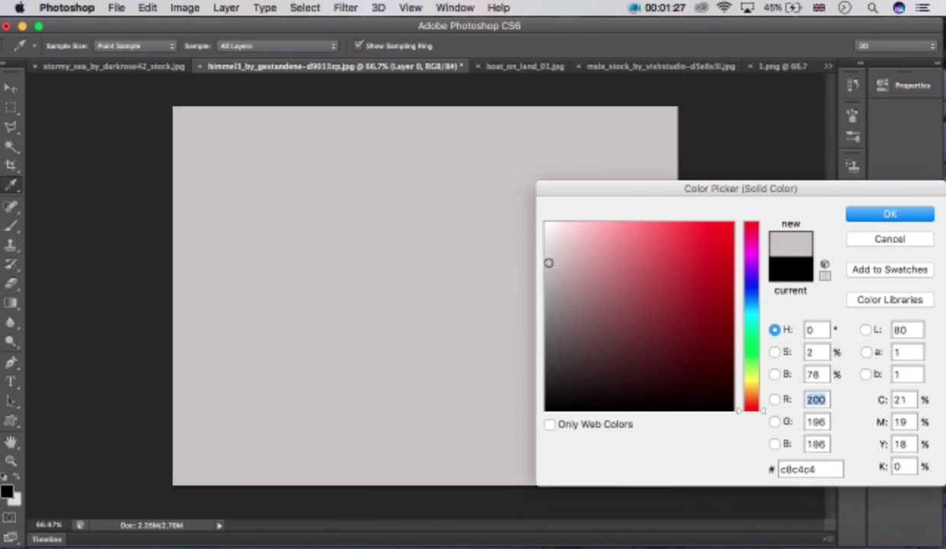
pyautogui.press('Return')
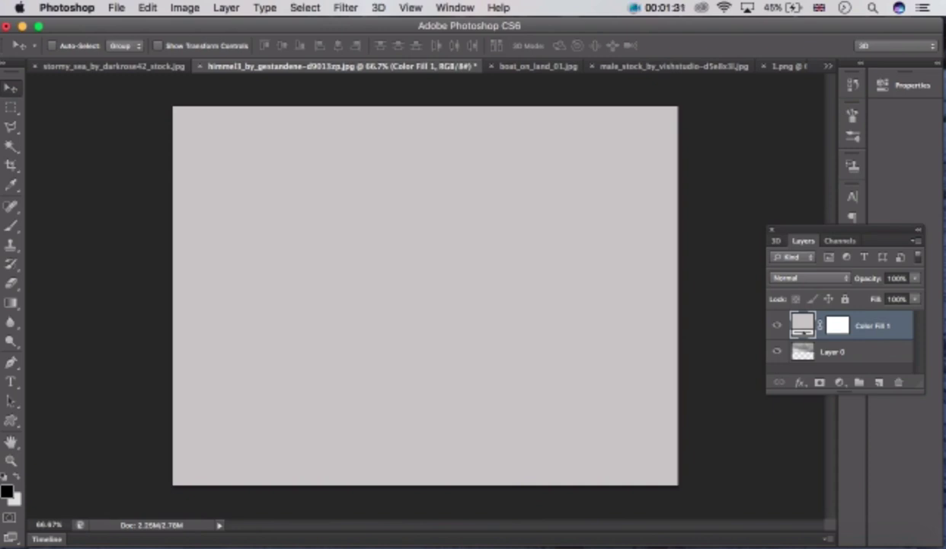
# Step: Move the cloud layer above the grey color fill layer in the stacking order
pyautogui.moveTo(870, 326); pyautogui.dragTo(870, 361)
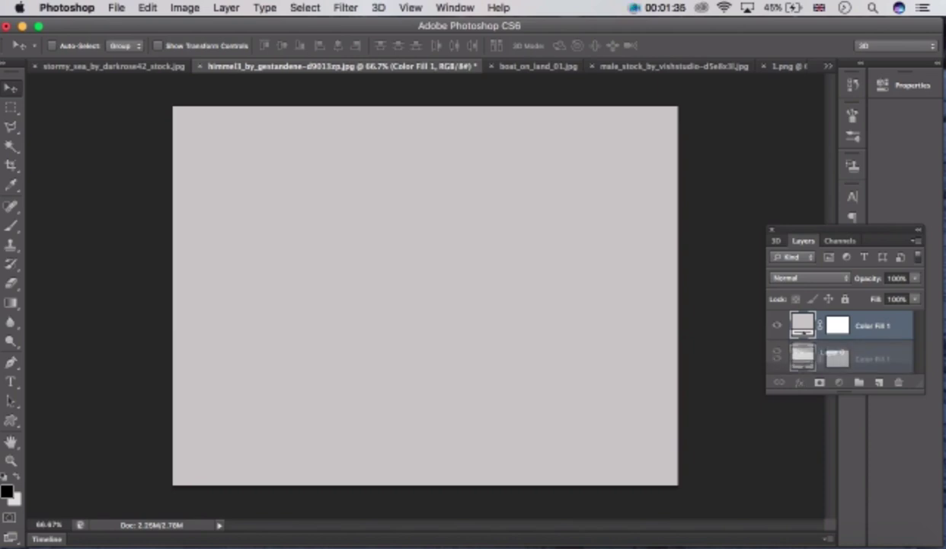
pyautogui.click(864, 352)
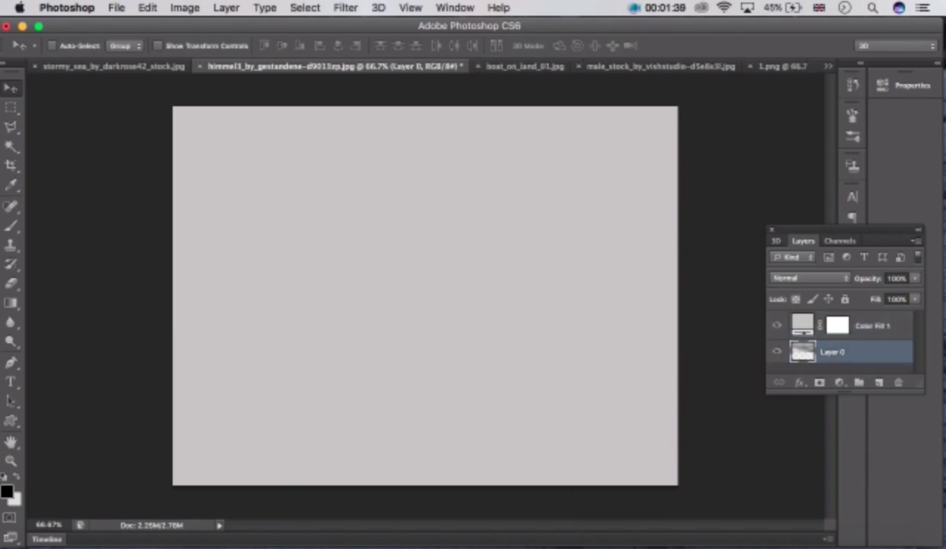
pyautogui.moveTo(864, 351); pyautogui.dragTo(841, 313)
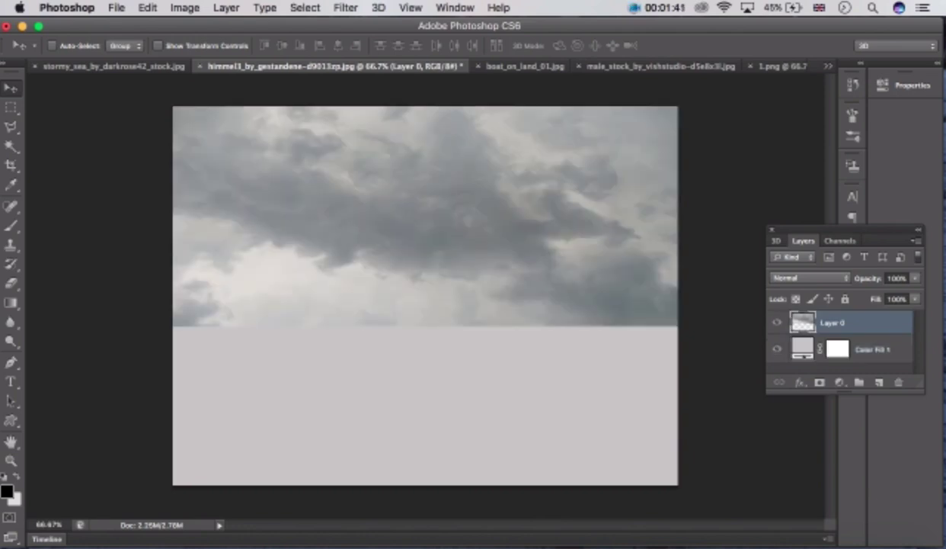
# Step: Select a full-width rectangle of water below the horizon in the stormy sea image and move it into the cloud document
pyautogui.click(112, 67)
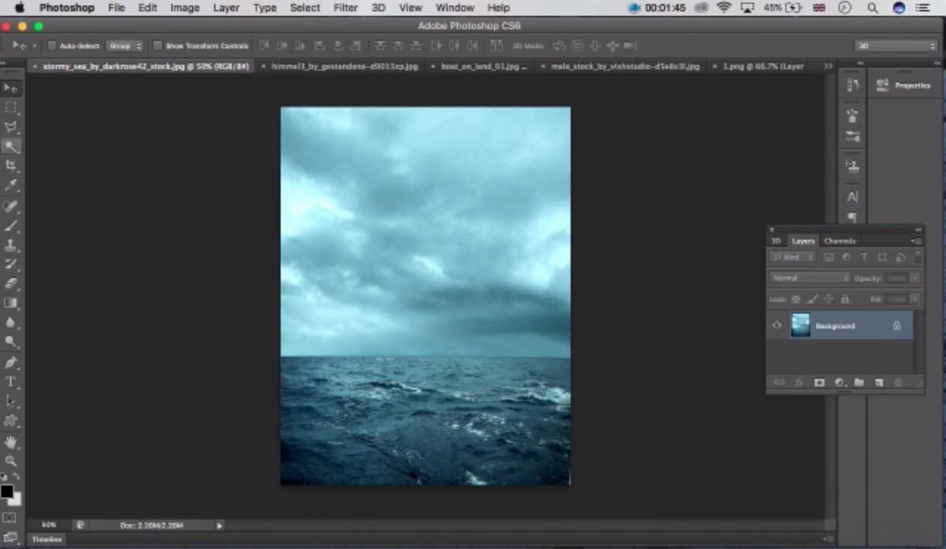
pyautogui.click(10, 106)
pyautogui.click(11, 106)
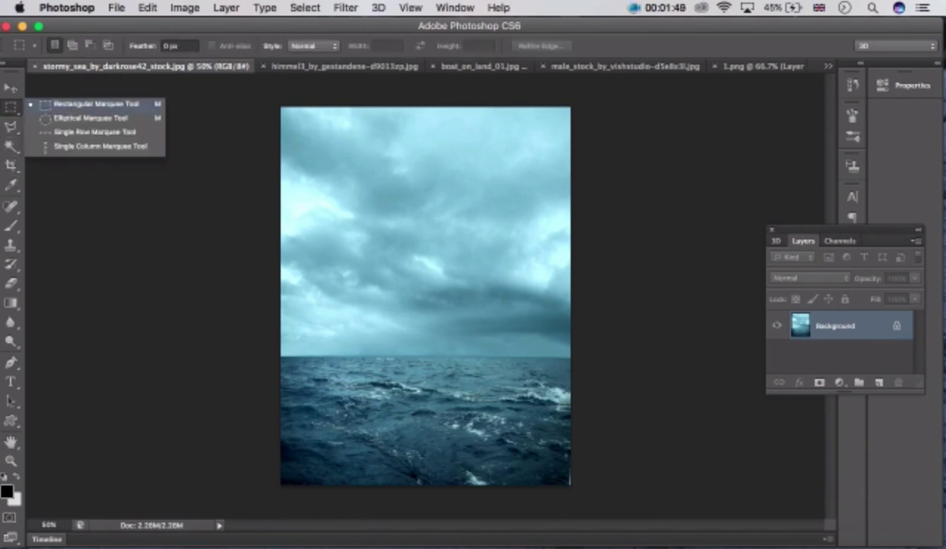
pyautogui.click(96, 104)
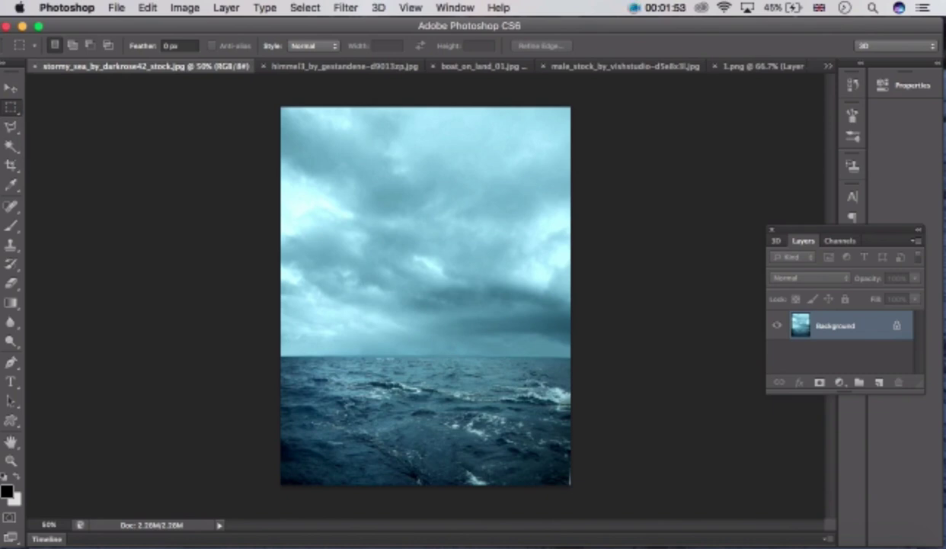
pyautogui.moveTo(278, 356); pyautogui.dragTo(585, 456)
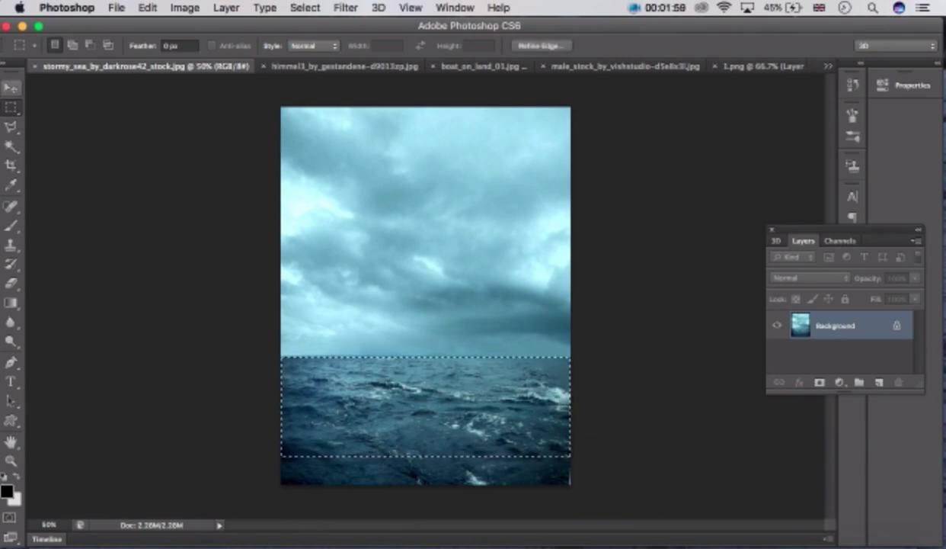
pyautogui.press('v')
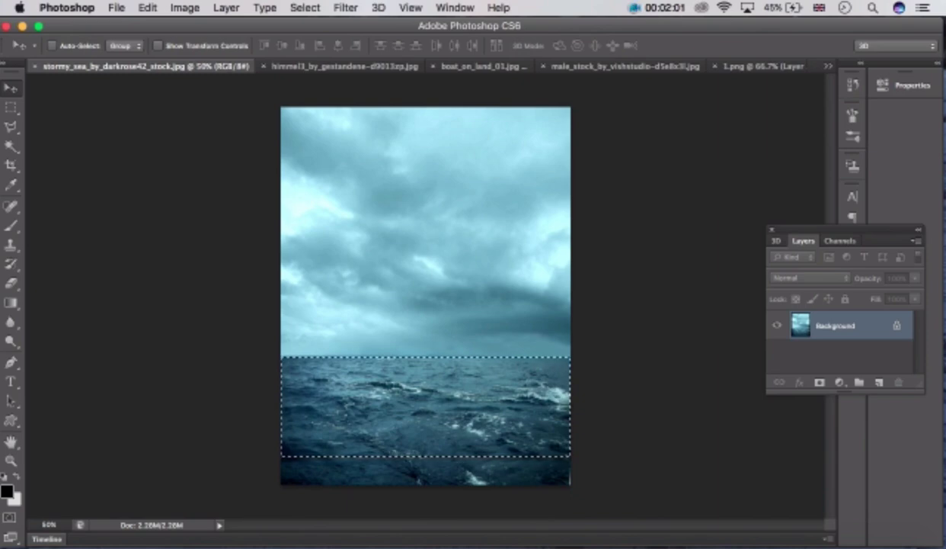
pyautogui.moveTo(412, 387); pyautogui.dragTo(438, 379)
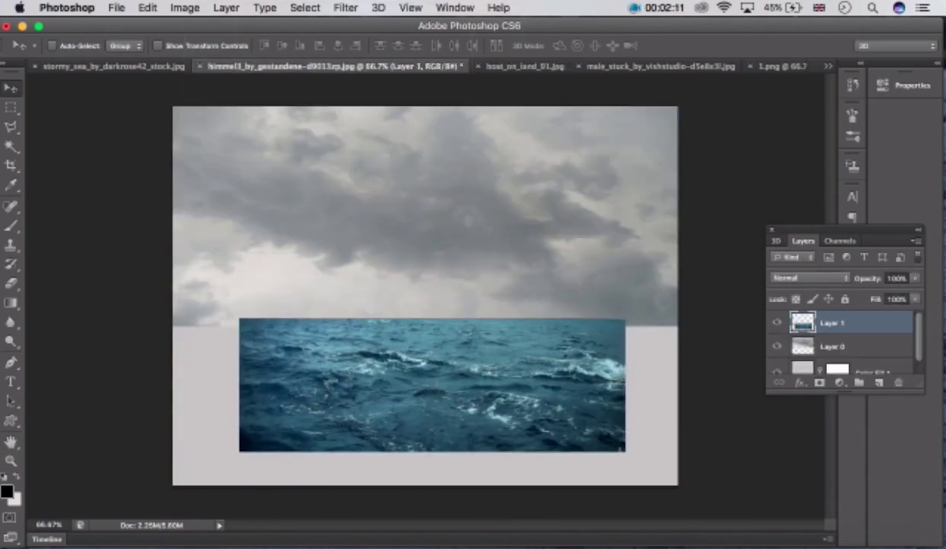
# Step: Reposition the sea layer and scale it to about 145% width and 153% height to cover the canvas below the sky
pyautogui.press('super+t')
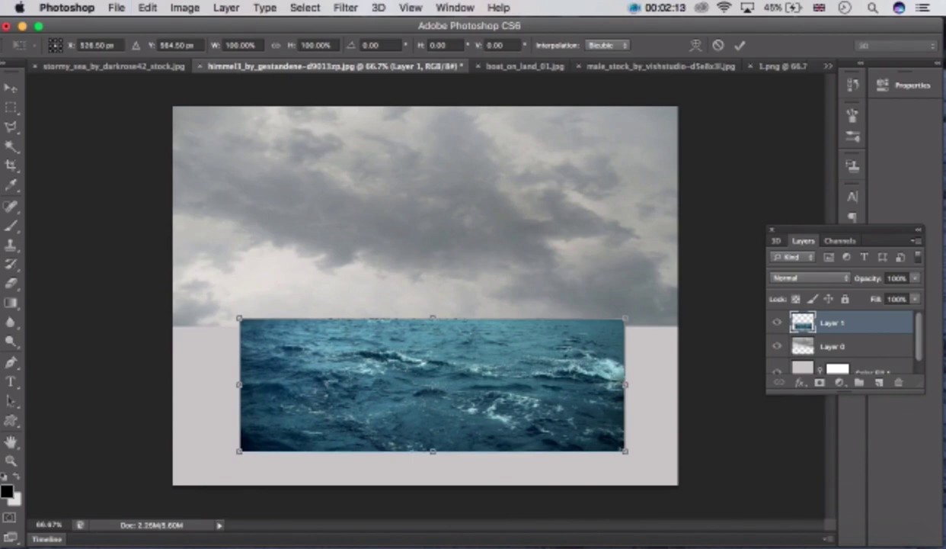
pyautogui.moveTo(526, 358); pyautogui.dragTo(519, 366)
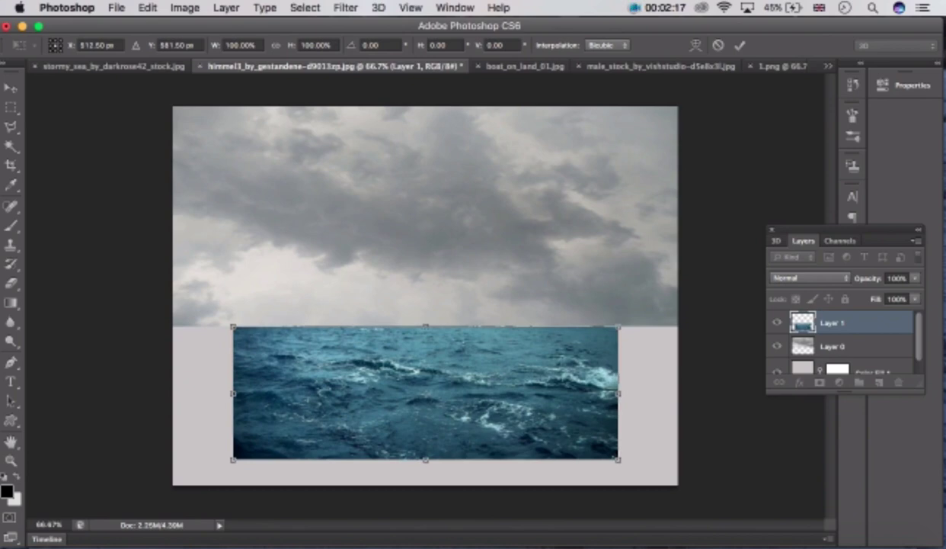
pyautogui.moveTo(618, 459); pyautogui.dragTo(698, 501)
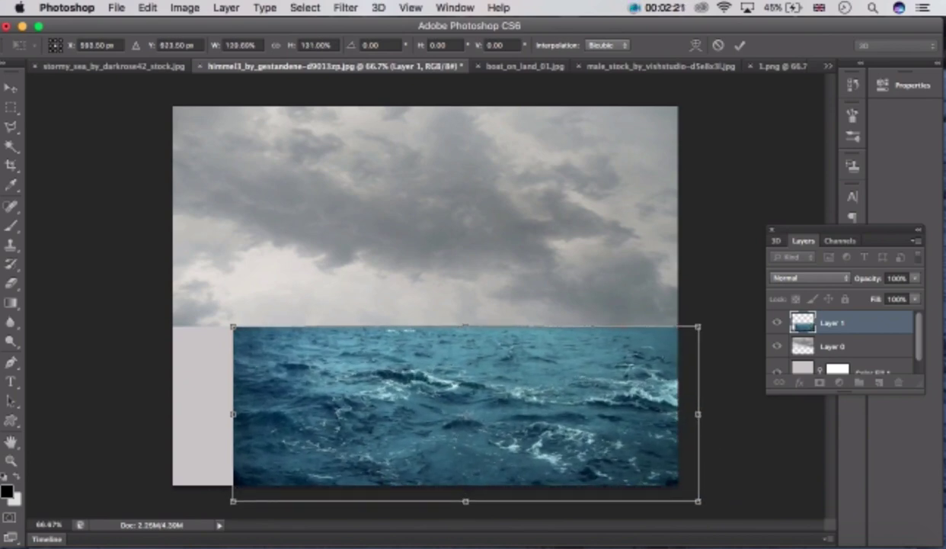
pyautogui.moveTo(233, 326); pyautogui.dragTo(140, 298)
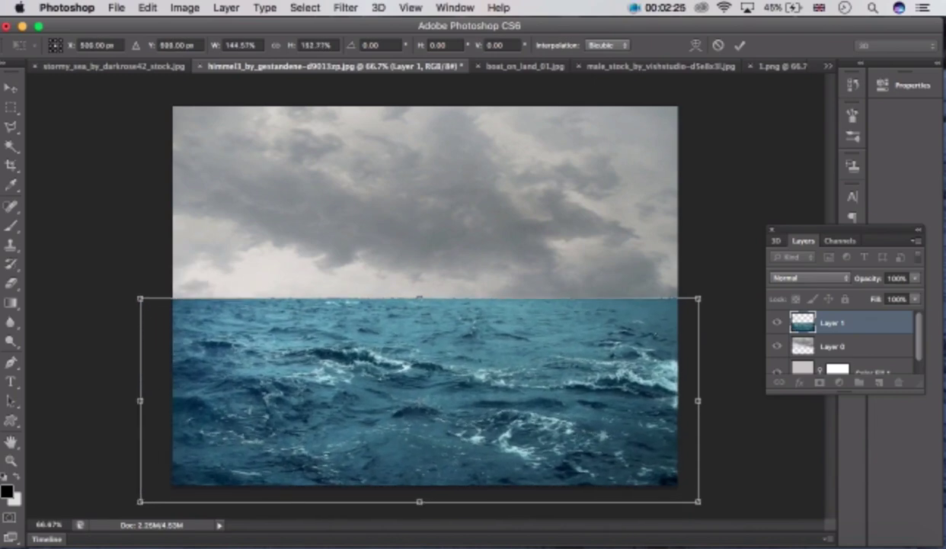
# Step: Widen the sea layer's lower edge with a Perspective transform, lower the layer slightly and apply the transformation
pyautogui.rightClick(420, 325)
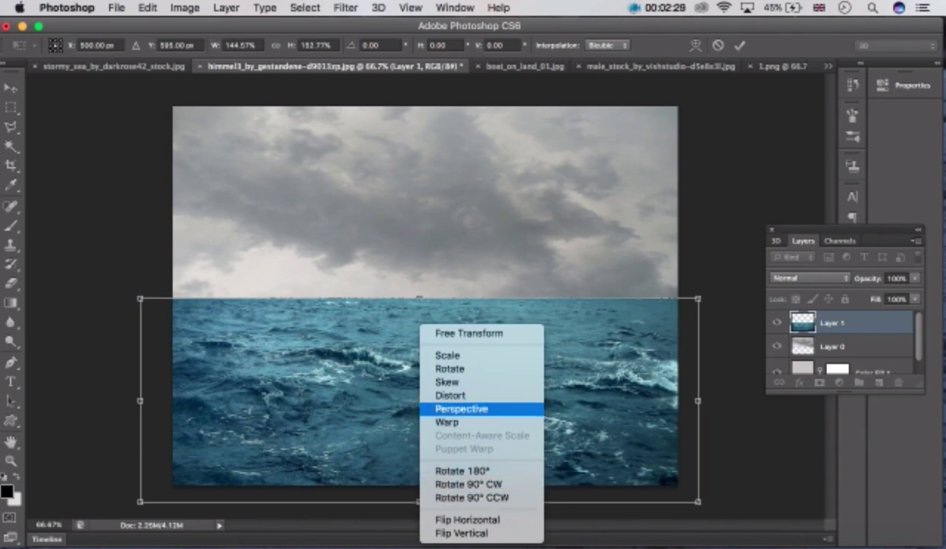
pyautogui.click(462, 409)
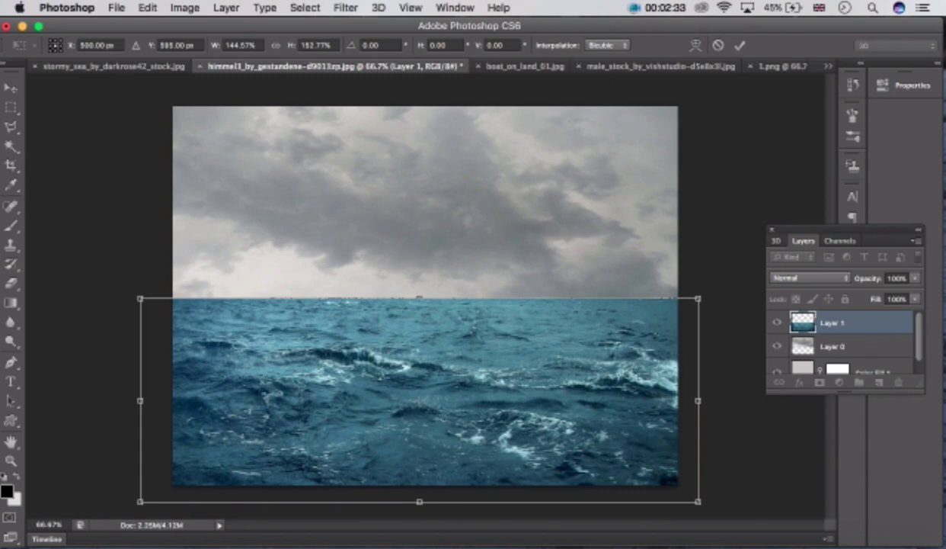
pyautogui.moveTo(699, 501); pyautogui.dragTo(726, 501)
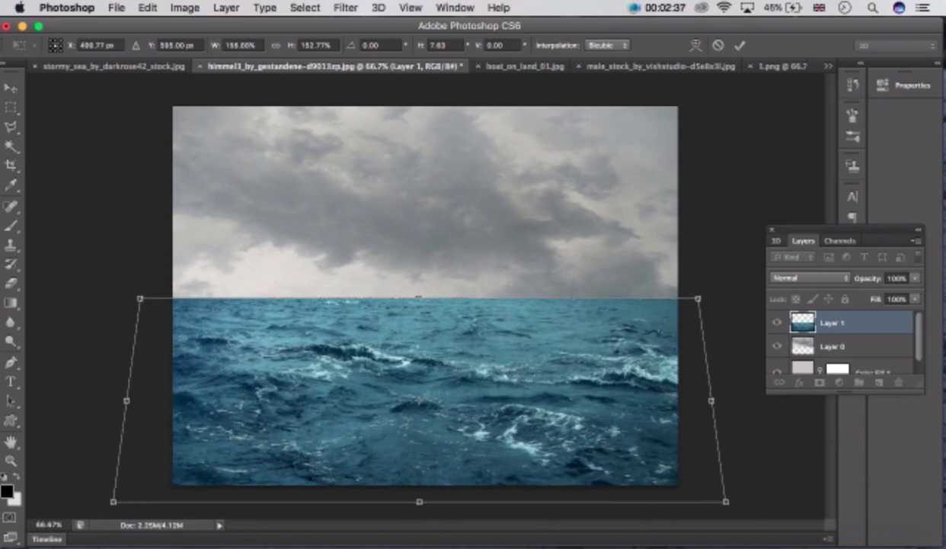
pyautogui.moveTo(594, 371); pyautogui.dragTo(606, 390)
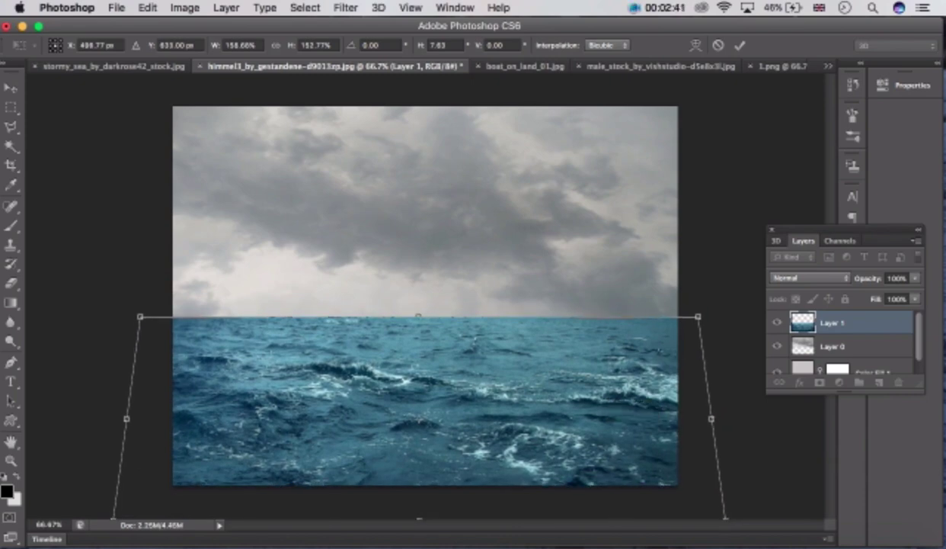
pyautogui.press('v')
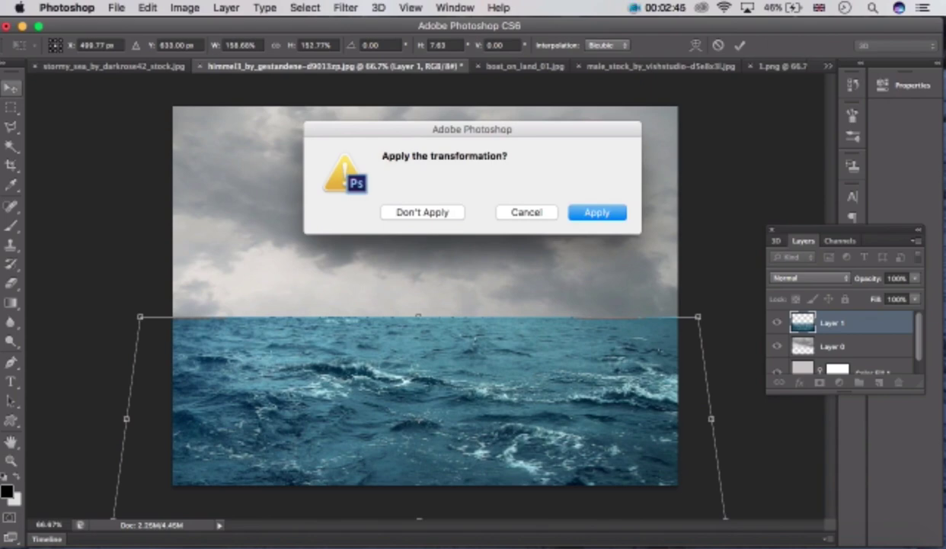
pyautogui.press('Return')
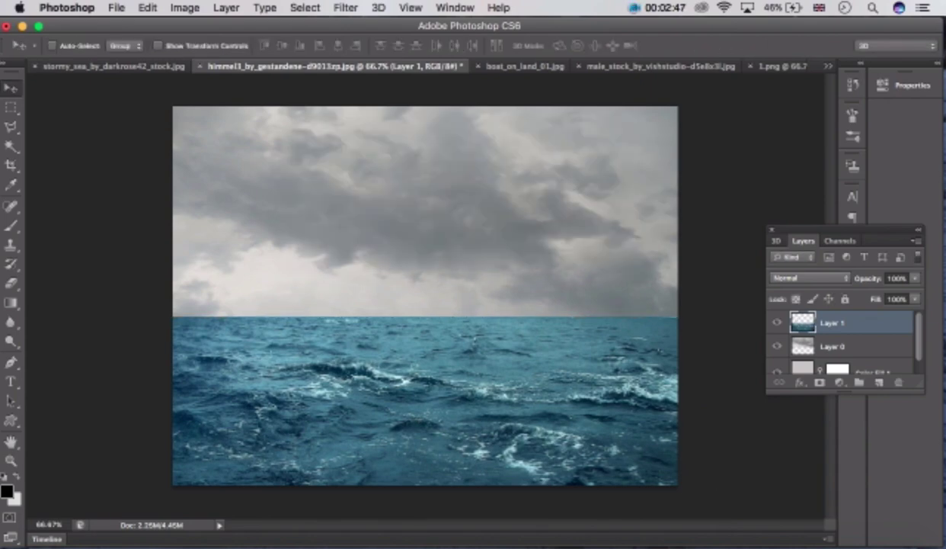
# Step: Hide the sea layer and make the cloud layer the active one
pyautogui.click(838, 346)
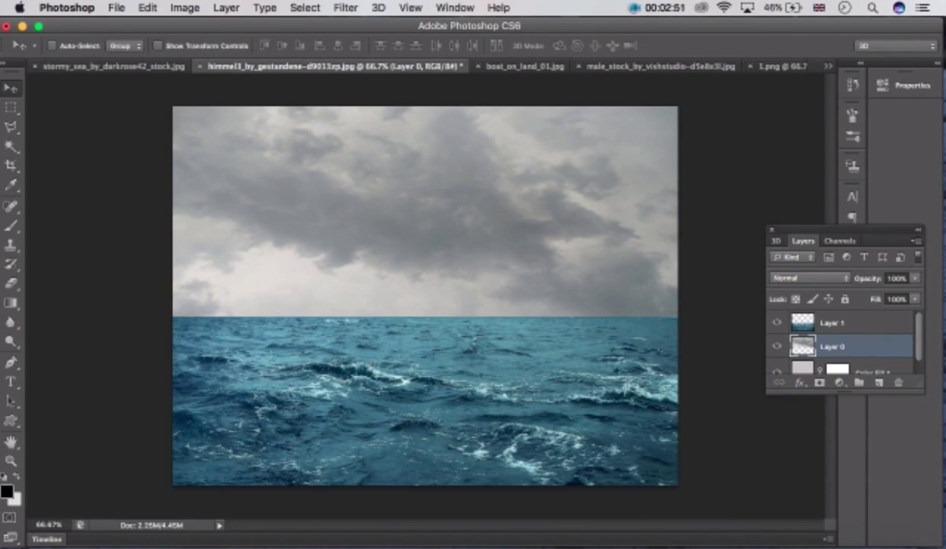
pyautogui.click(838, 323)
pyautogui.click(777, 322)
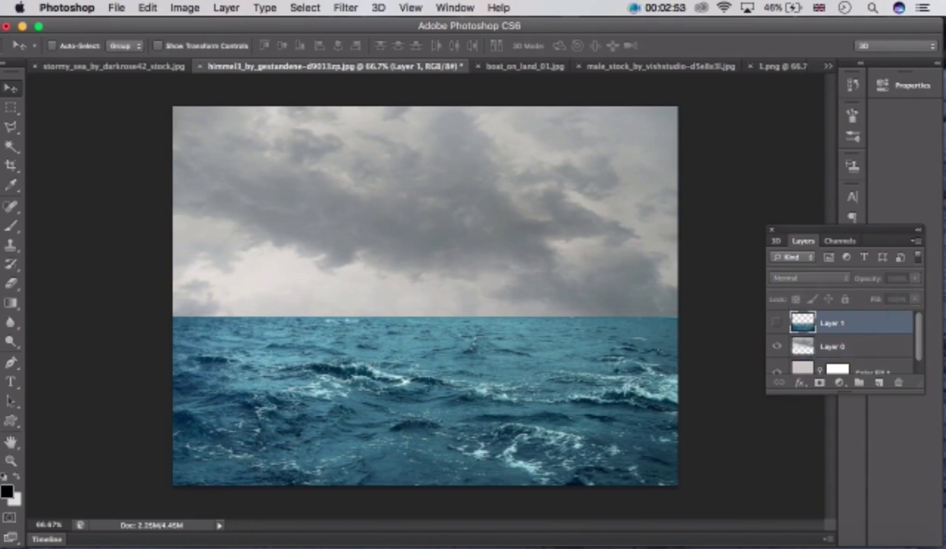
pyautogui.click(838, 347)
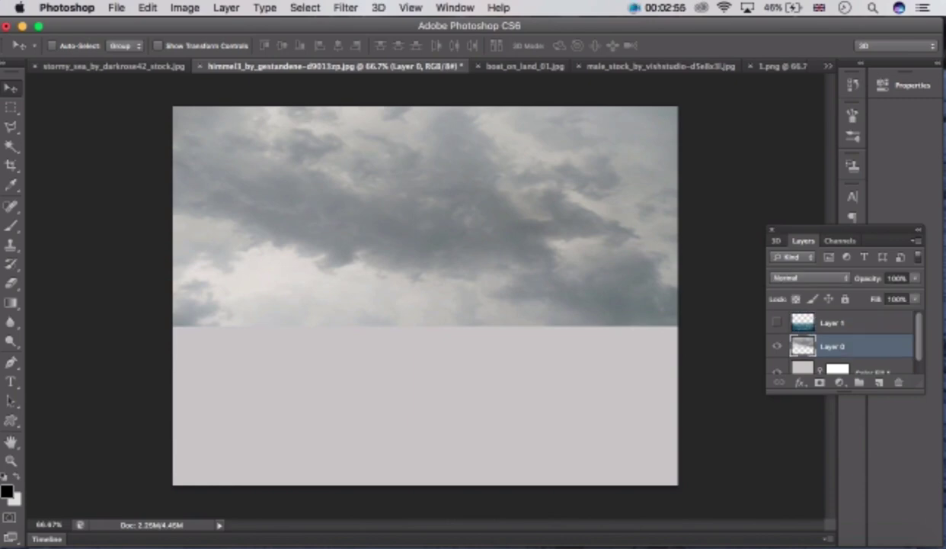
# Step: Fade the cloud layer's hard lower edge into the grey fill with a soft round eraser at 0% hardness
pyautogui.press('e')
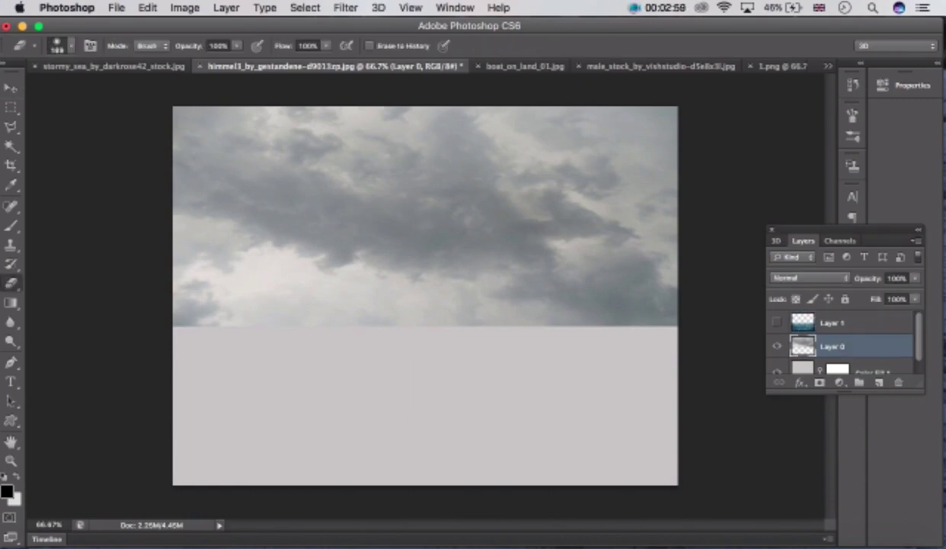
pyautogui.click(69, 46)
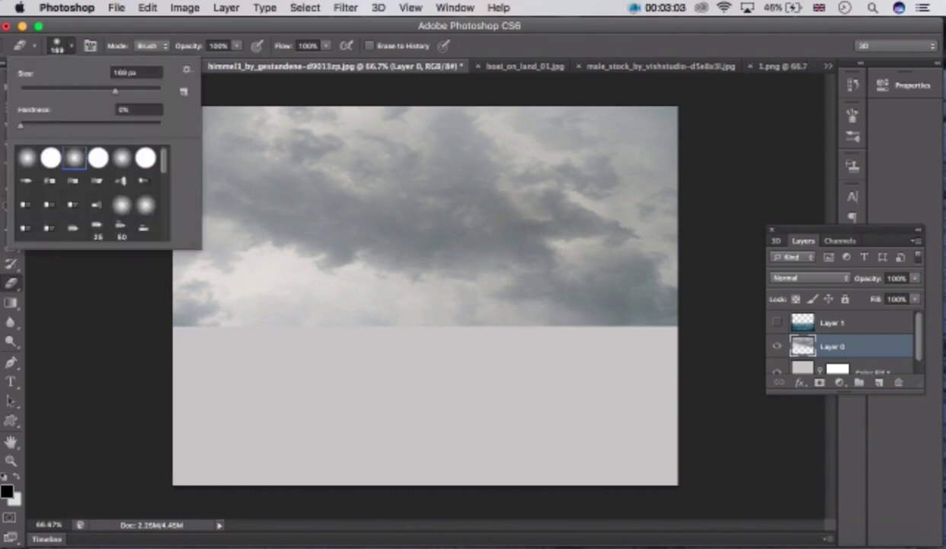
pyautogui.press('Return')
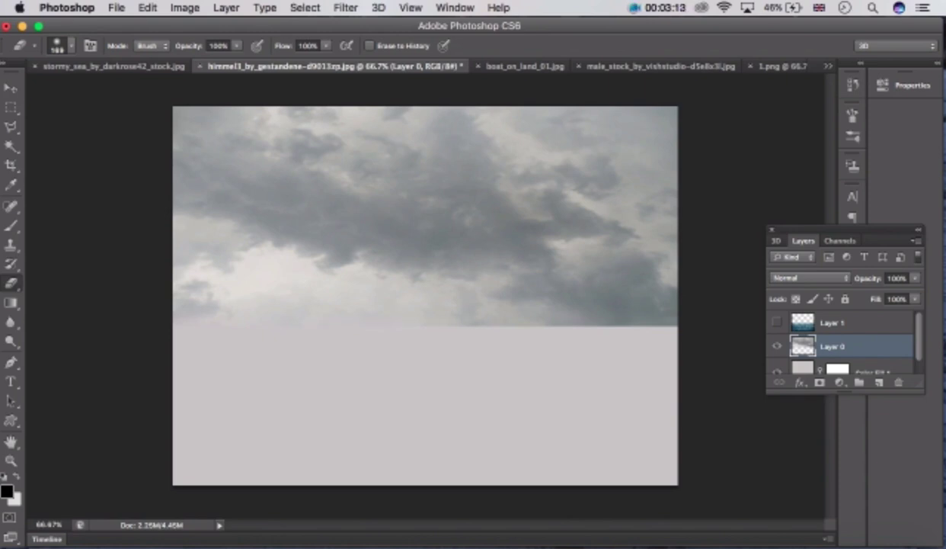
pyautogui.moveTo(465, 341)
pyautogui.mouseDown()
pyautogui.moveTo(524, 340)
pyautogui.moveTo(474, 340)
pyautogui.mouseUp()
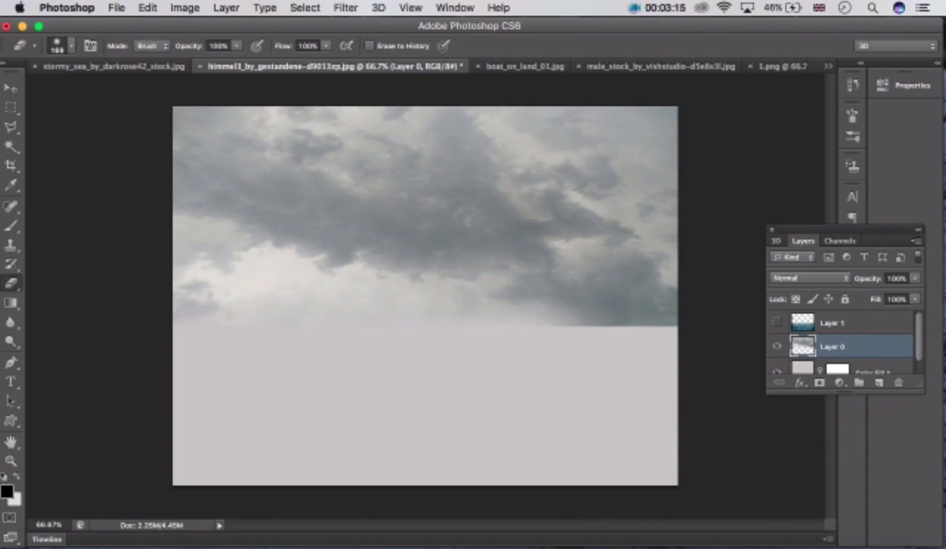
pyautogui.moveTo(545, 341)
pyautogui.mouseDown()
pyautogui.moveTo(657, 332)
pyautogui.moveTo(565, 336)
pyautogui.mouseUp()
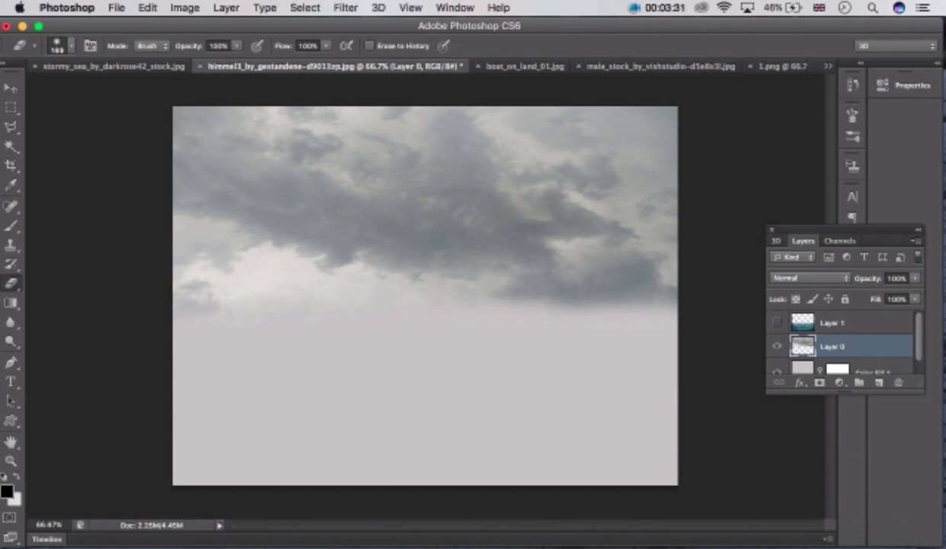
# Step: Add a Curves adjustment layer above the cloud layer and pull the middle of the RGB curve slightly down to darken the sky
pyautogui.click(839, 381)
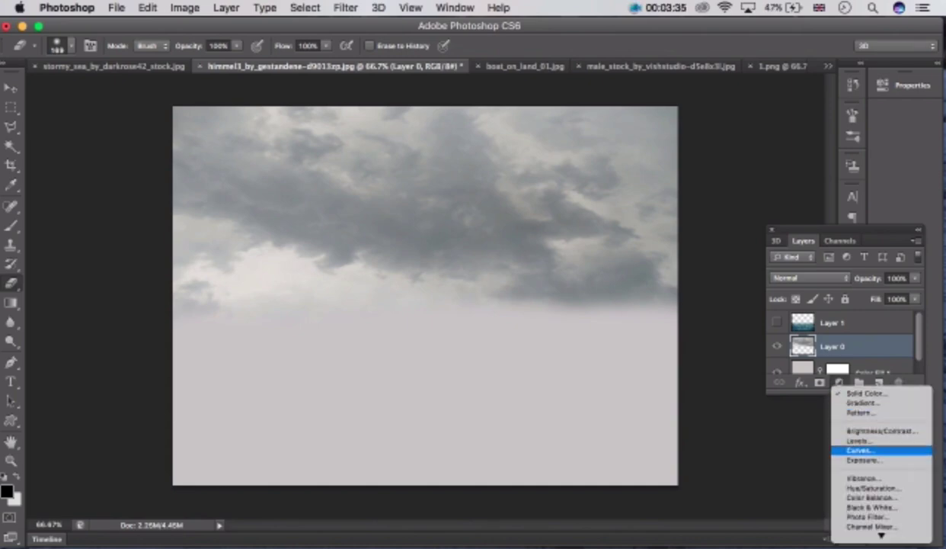
pyautogui.click(859, 450)
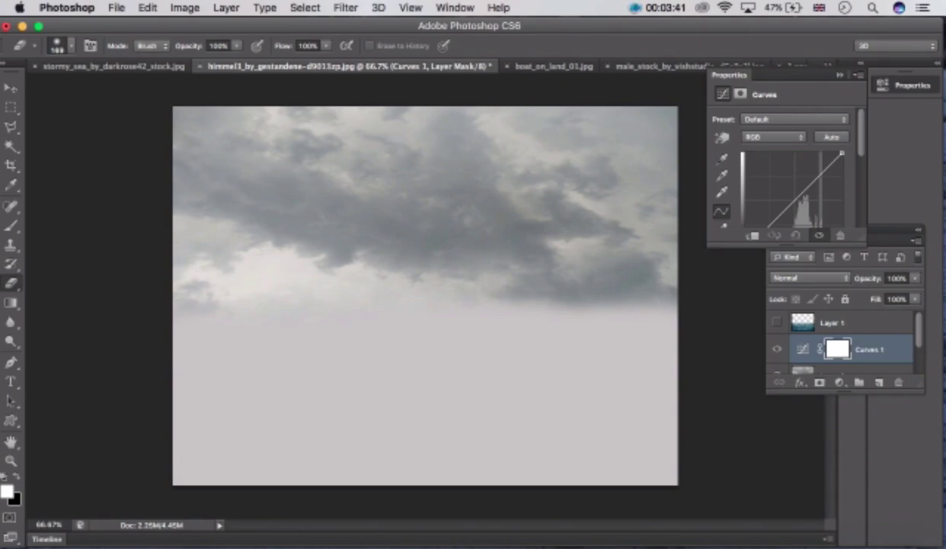
pyautogui.moveTo(802, 193); pyautogui.dragTo(806, 200)
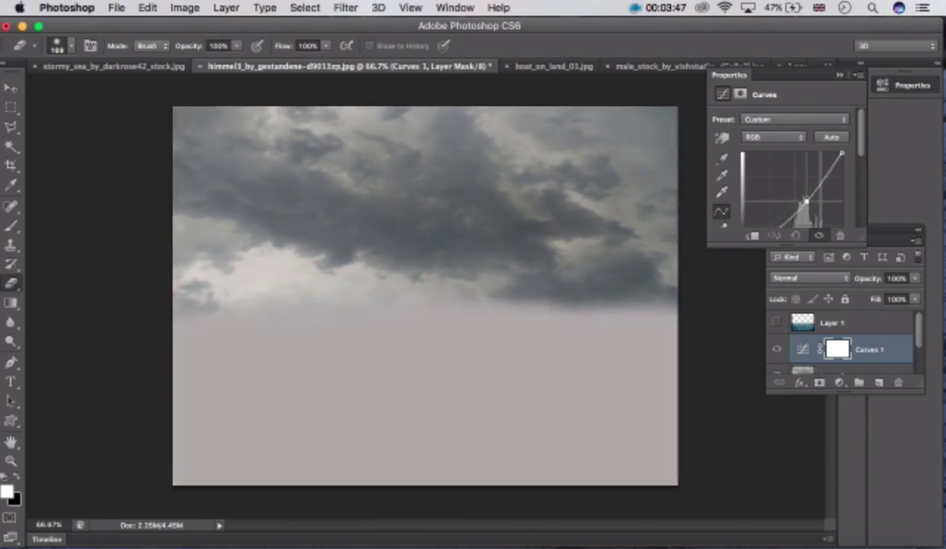
pyautogui.click(840, 74)
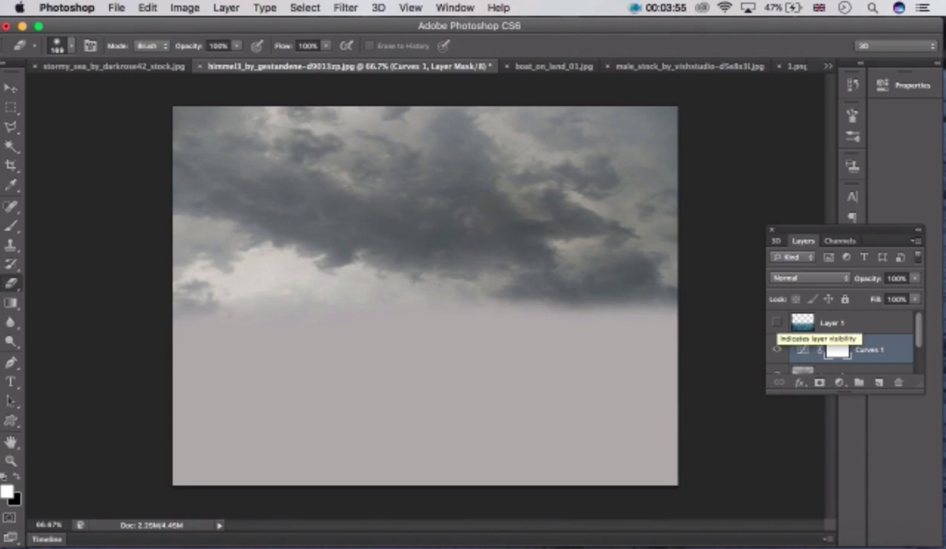
# Step: Show the sea layer again and softly erase along its upper edge to blend the horizon into the sky
pyautogui.click(776, 322)
pyautogui.click(829, 326)
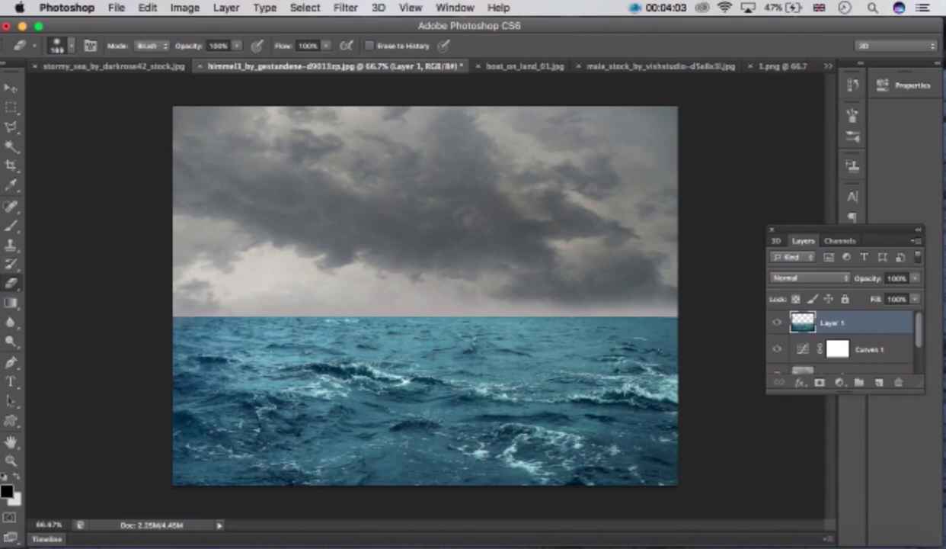
pyautogui.moveTo(174, 311); pyautogui.dragTo(543, 310)
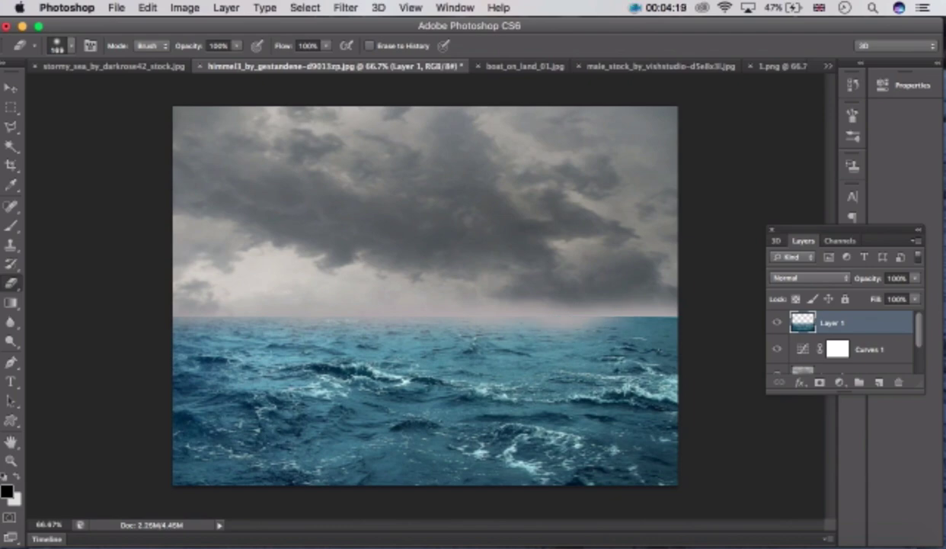
pyautogui.press('super+z')
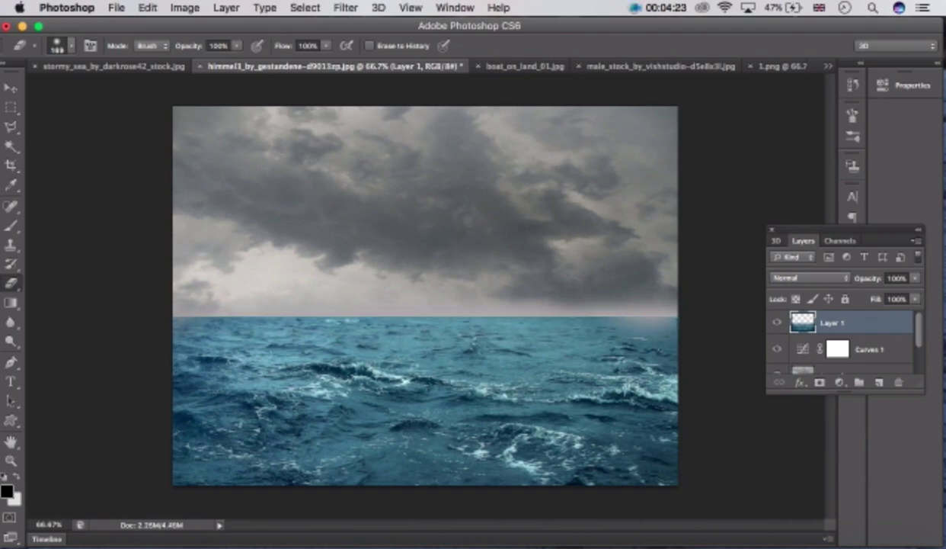
pyautogui.moveTo(606, 298)
pyautogui.mouseDown()
pyautogui.moveTo(537, 299)
pyautogui.moveTo(502, 313)
pyautogui.moveTo(174, 316)
pyautogui.mouseUp()
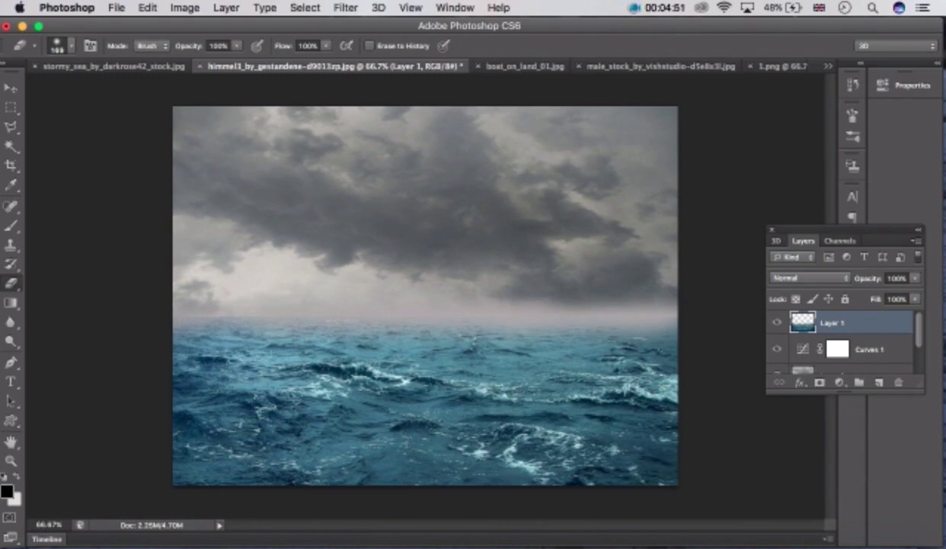
# Step: Stretch the sea layer upward to about 106% height so the horizon sits higher, and apply the transformation
pyautogui.press('super+t')
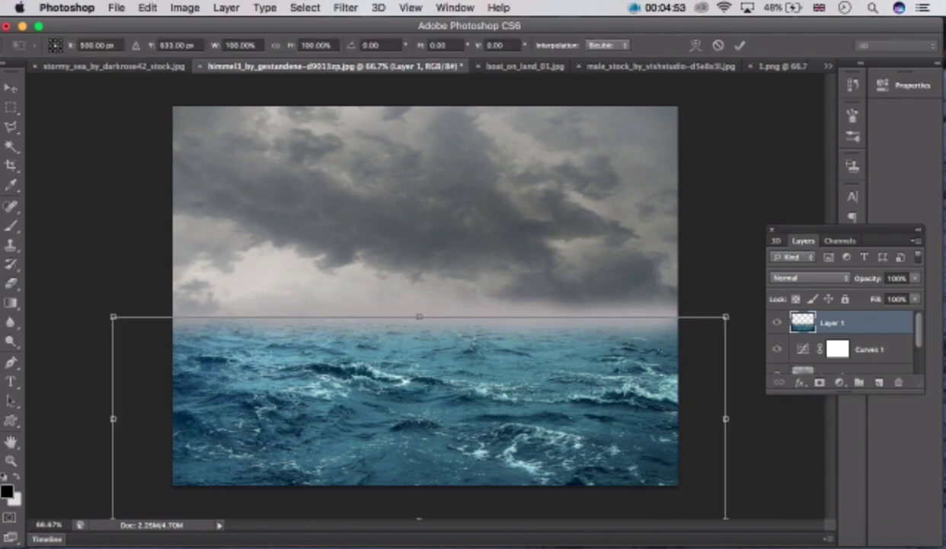
pyautogui.moveTo(419, 316); pyautogui.dragTo(419, 304)
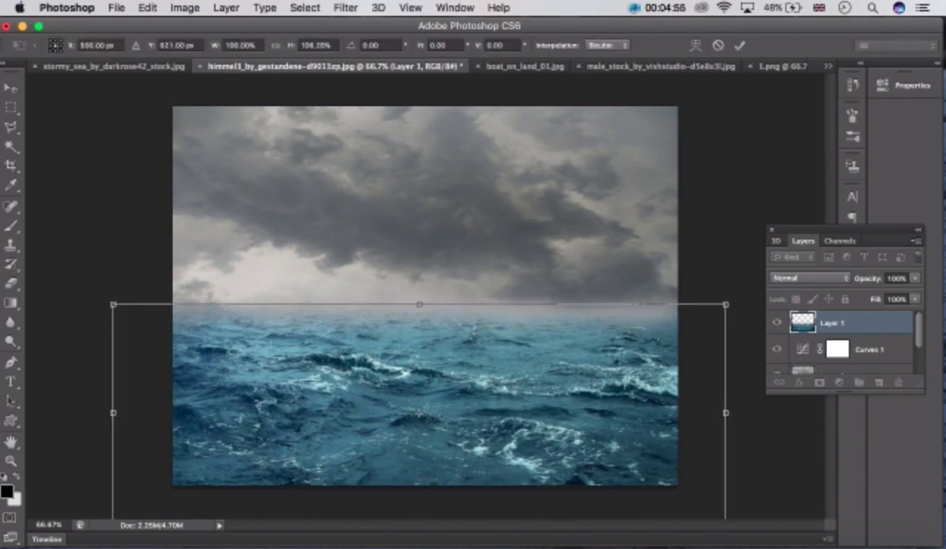
pyautogui.press('v')
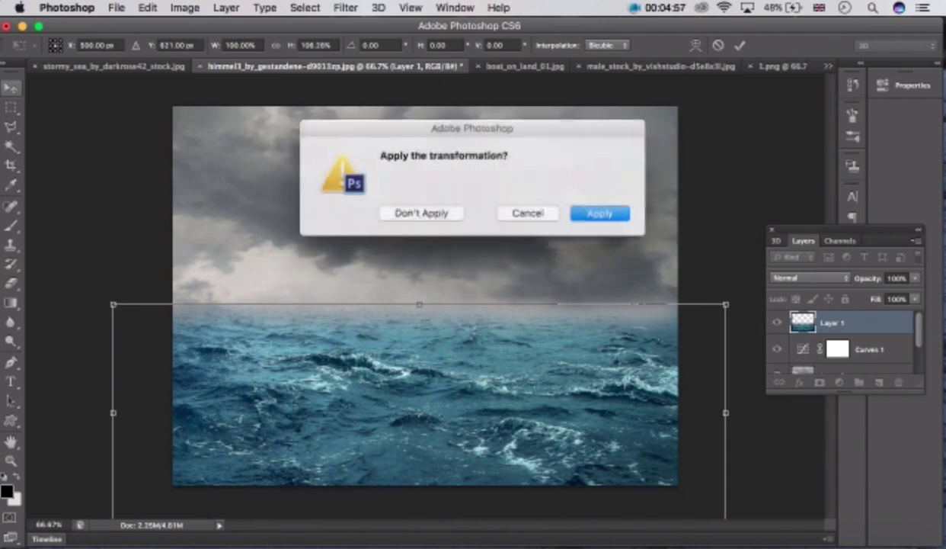
pyautogui.press('Return')
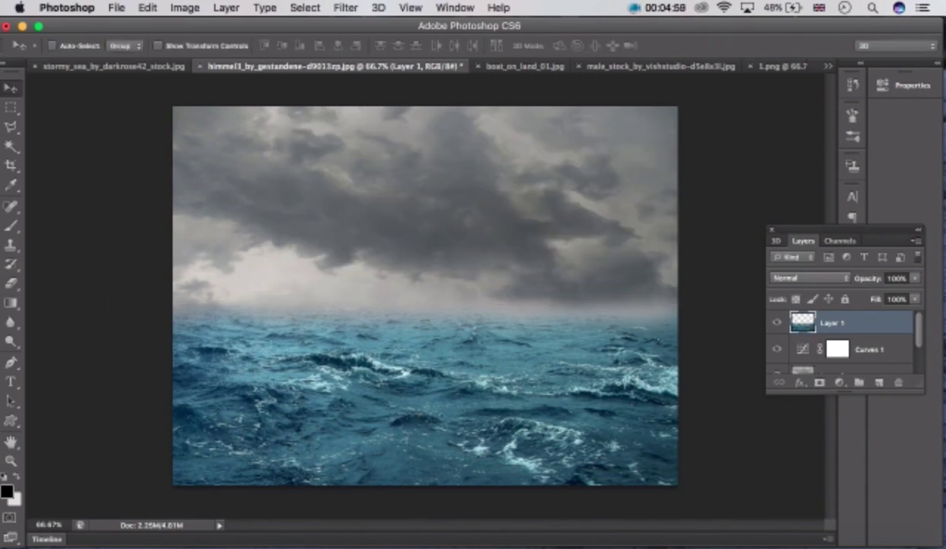
# Step: Create a new empty layer directly above the Curves adjustment layer
pyautogui.scroll(-3, 842, 343)
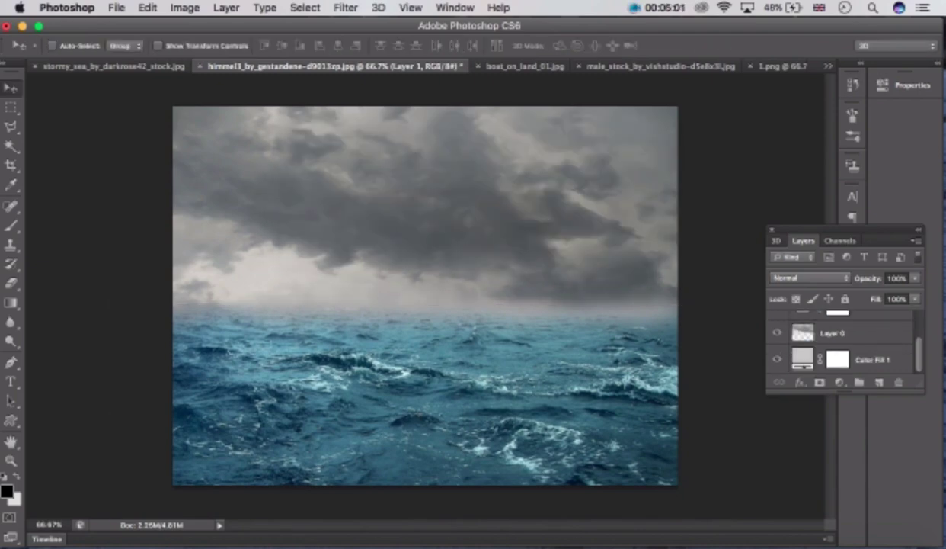
pyautogui.scroll(1, 841, 342)
pyautogui.click(851, 352)
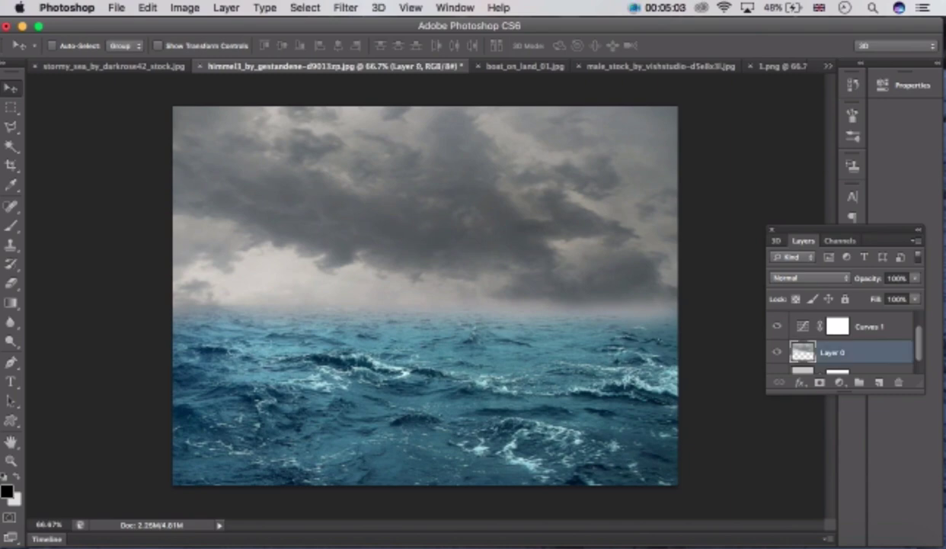
pyautogui.click(868, 326)
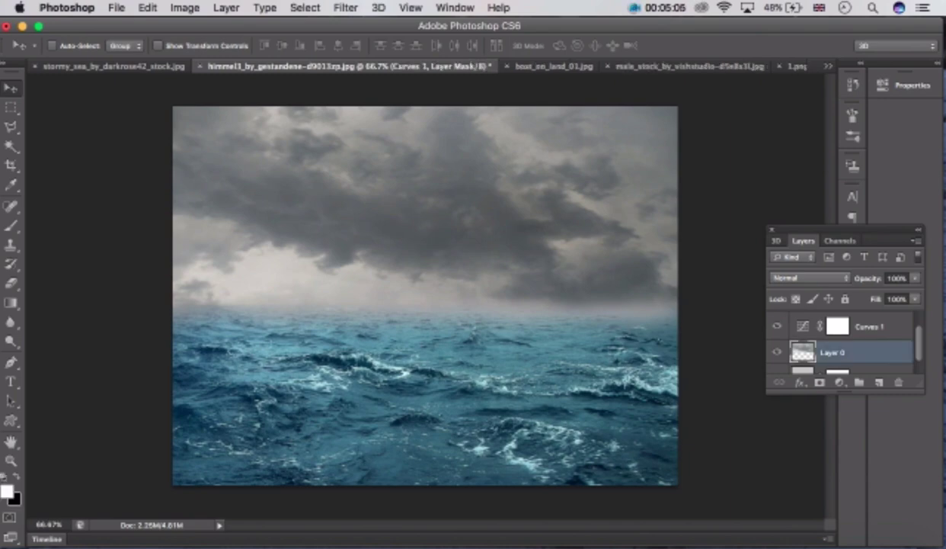
pyautogui.click(880, 382)
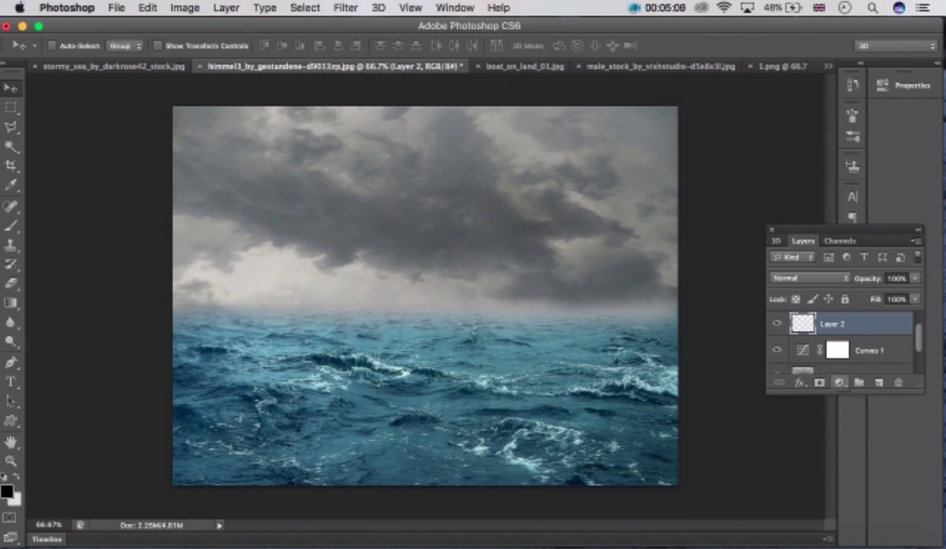
# Step: Add a Solid Color fill layer above the Curves adjustment in muted blue 719cba
pyautogui.click(839, 382)
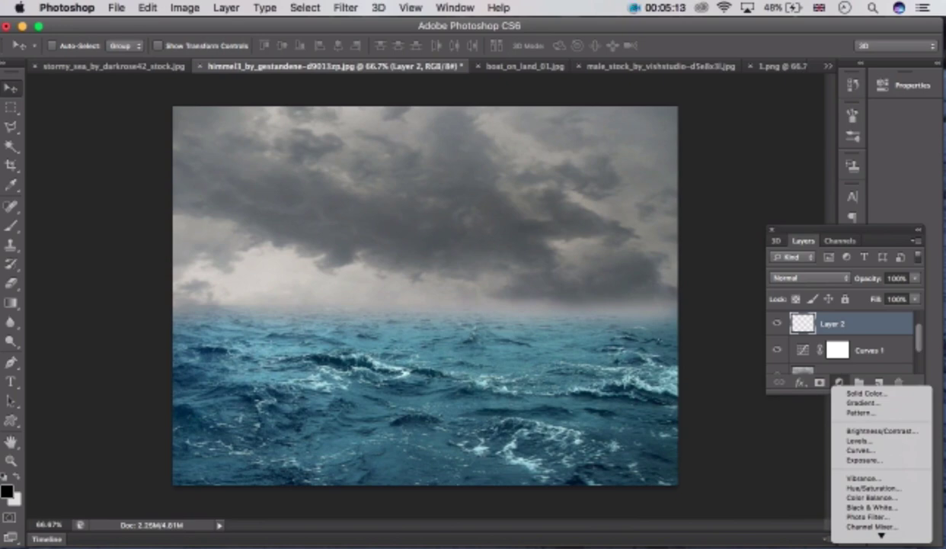
pyautogui.click(865, 393)
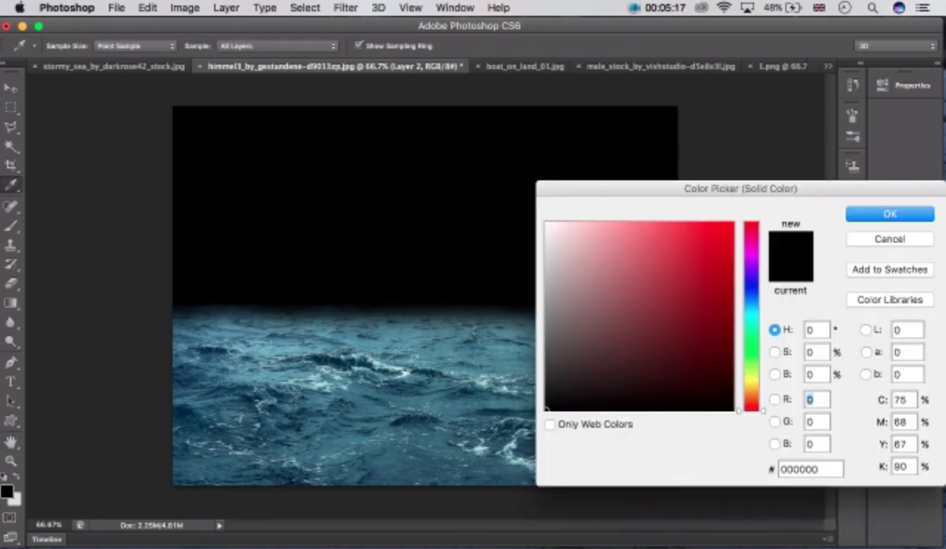
pyautogui.click(752, 306)
pyautogui.moveTo(751, 305); pyautogui.dragTo(752, 307)
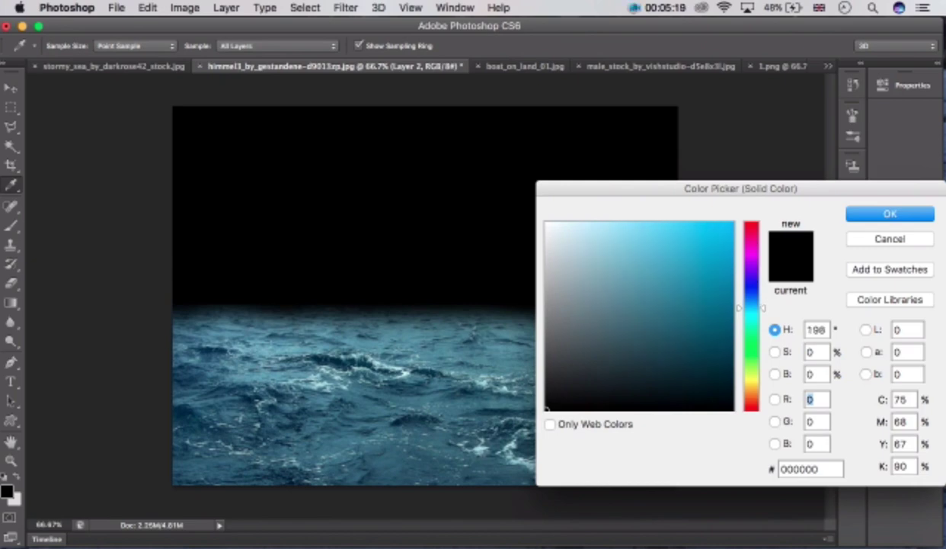
pyautogui.moveTo(648, 277); pyautogui.dragTo(595, 267)
pyautogui.moveTo(751, 307)
pyautogui.mouseDown()
pyautogui.moveTo(751, 292)
pyautogui.moveTo(751, 311)
pyautogui.mouseUp()
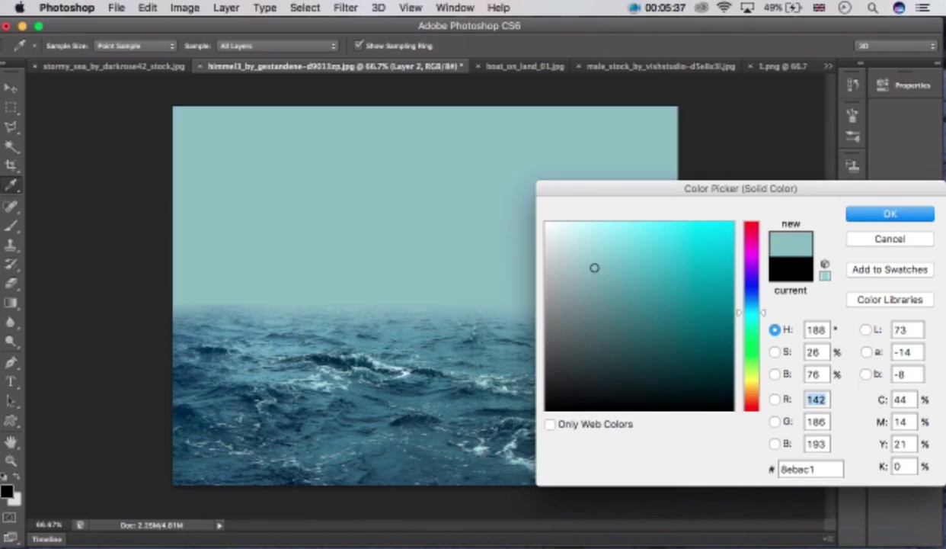
pyautogui.moveTo(751, 311); pyautogui.dragTo(751, 302)
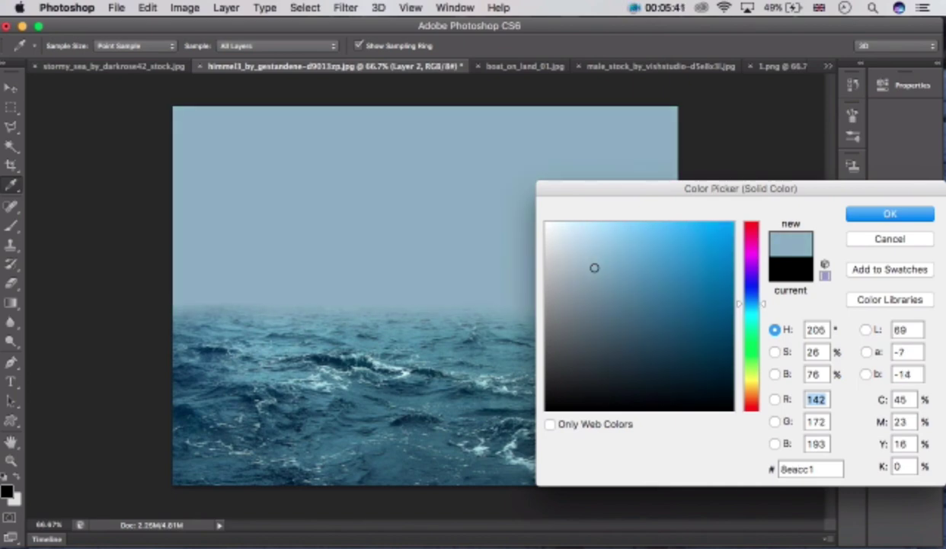
pyautogui.moveTo(594, 267)
pyautogui.mouseDown()
pyautogui.moveTo(587, 257)
pyautogui.moveTo(608, 263)
pyautogui.mouseUp()
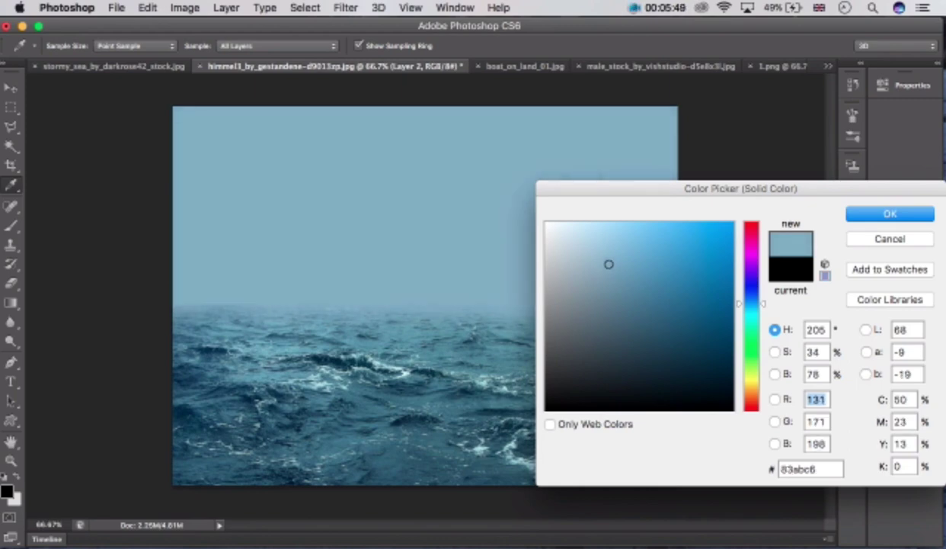
pyautogui.moveTo(609, 264)
pyautogui.mouseDown()
pyautogui.moveTo(630, 277)
pyautogui.moveTo(619, 273)
pyautogui.mouseUp()
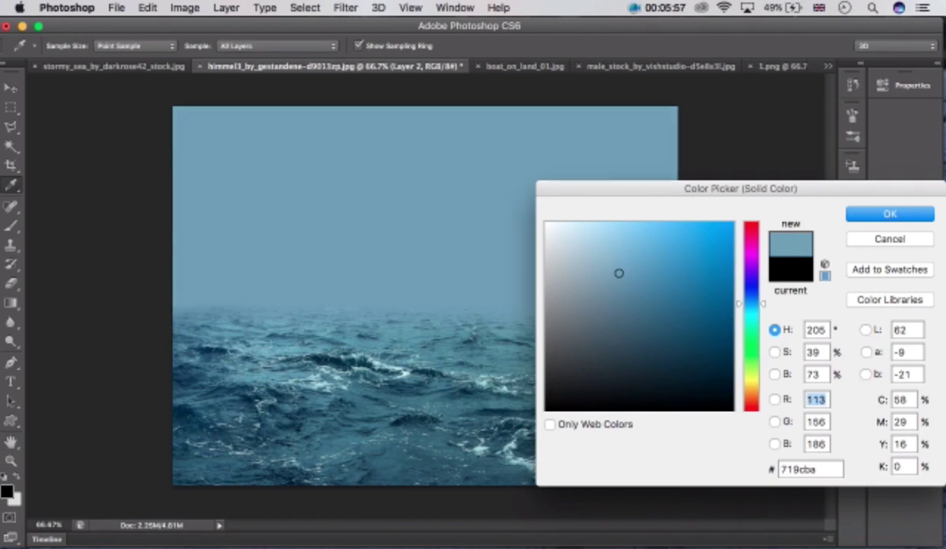
pyautogui.press('Tab')
pyautogui.press('Tab')
pyautogui.press('Tab')
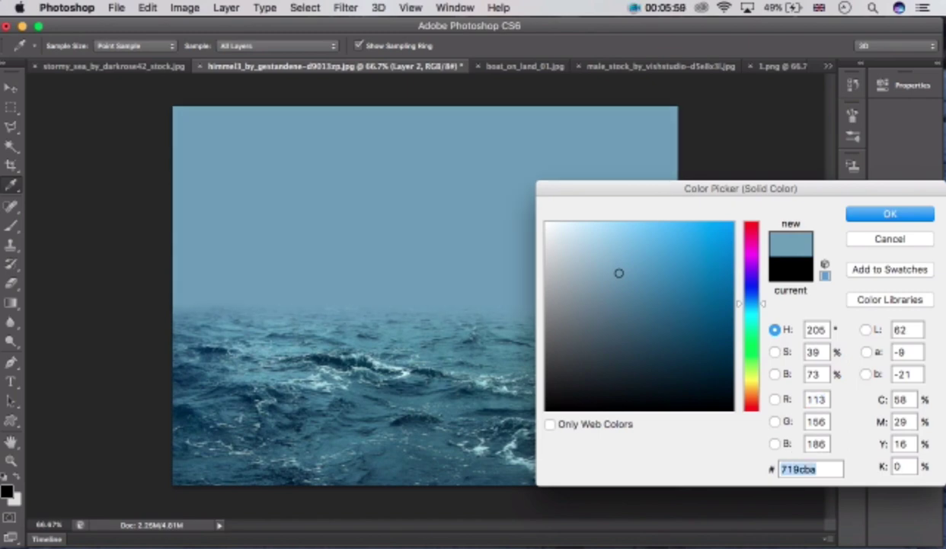
pyautogui.press('Return')
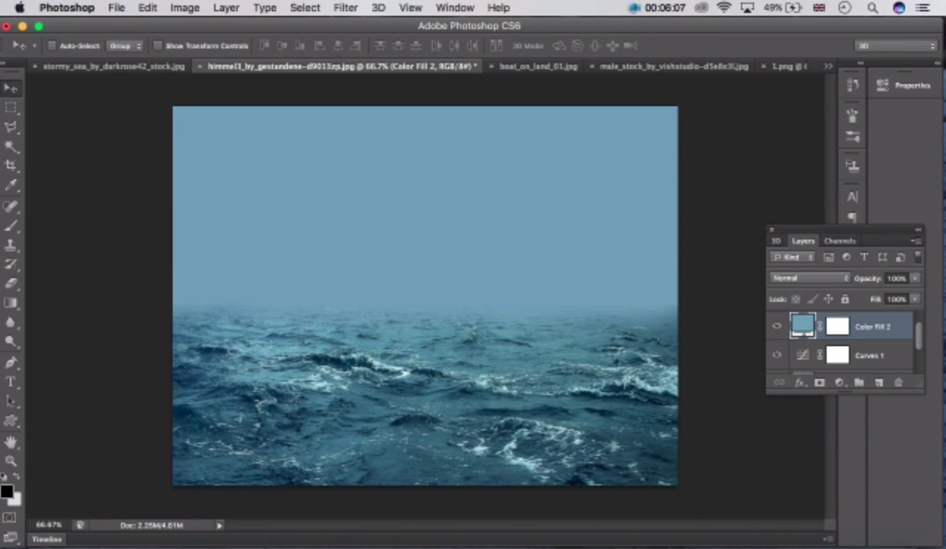
pyautogui.scroll(2, 841, 341)
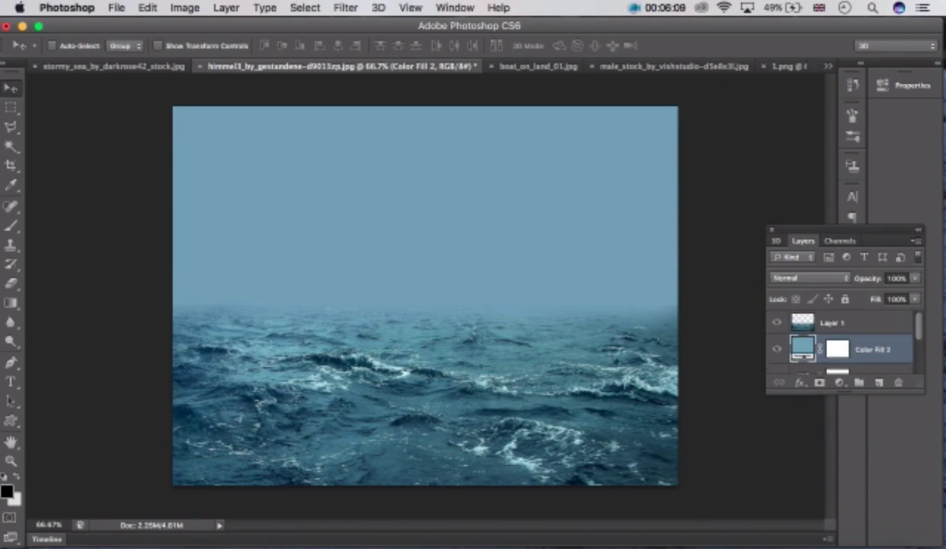
pyautogui.scroll(-2, 840, 341)
pyautogui.scroll(2, 840, 341)
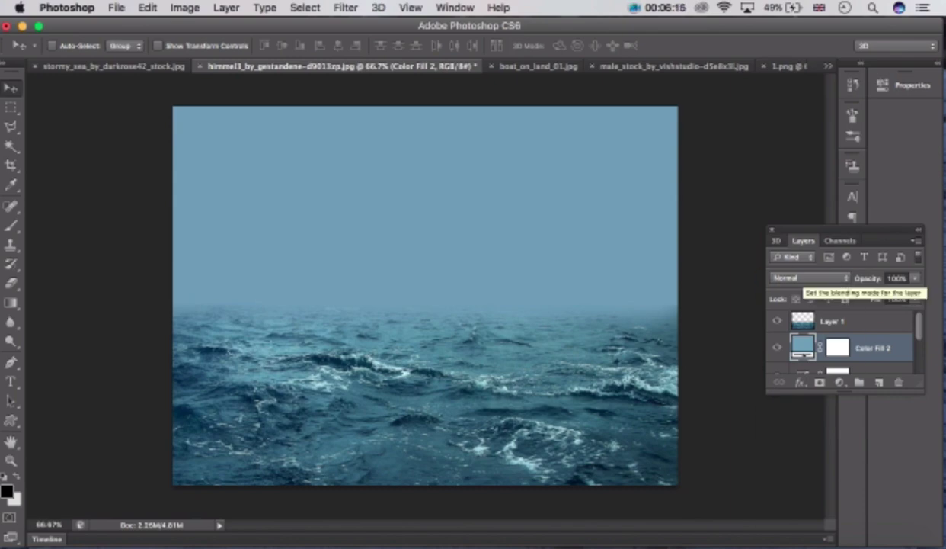
# Step: Set the blue fill layer's blending mode to Multiply and lower its opacity to 76%
pyautogui.click(809, 278)
pyautogui.press('Down')
pyautogui.press('Down')
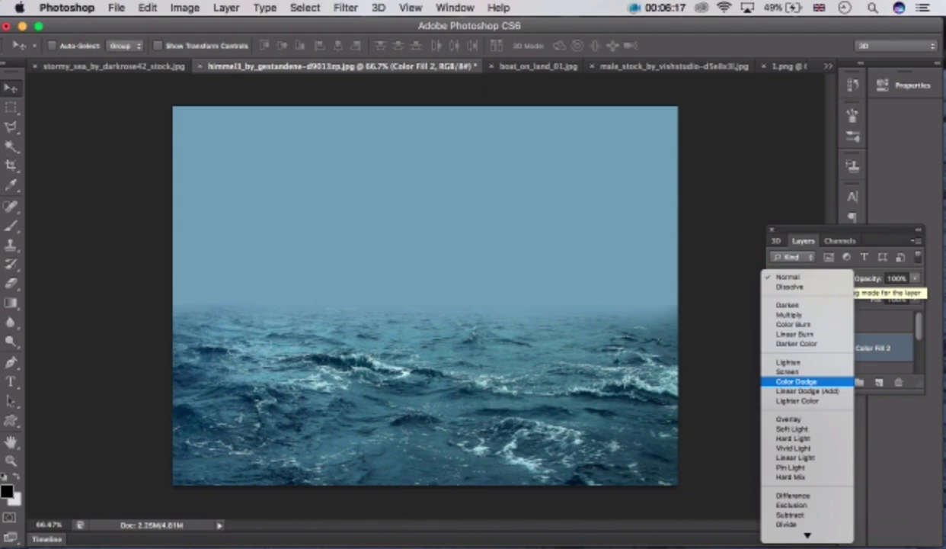
pyautogui.press('Up')
pyautogui.press('Up')
pyautogui.press('Up')
pyautogui.press('Up')
pyautogui.press('Up')
pyautogui.press('Up')
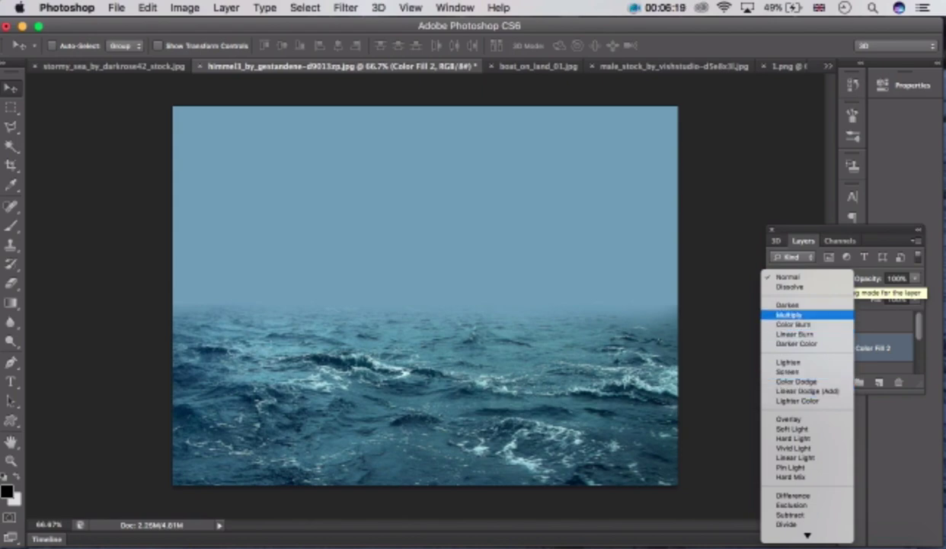
pyautogui.press('Return')
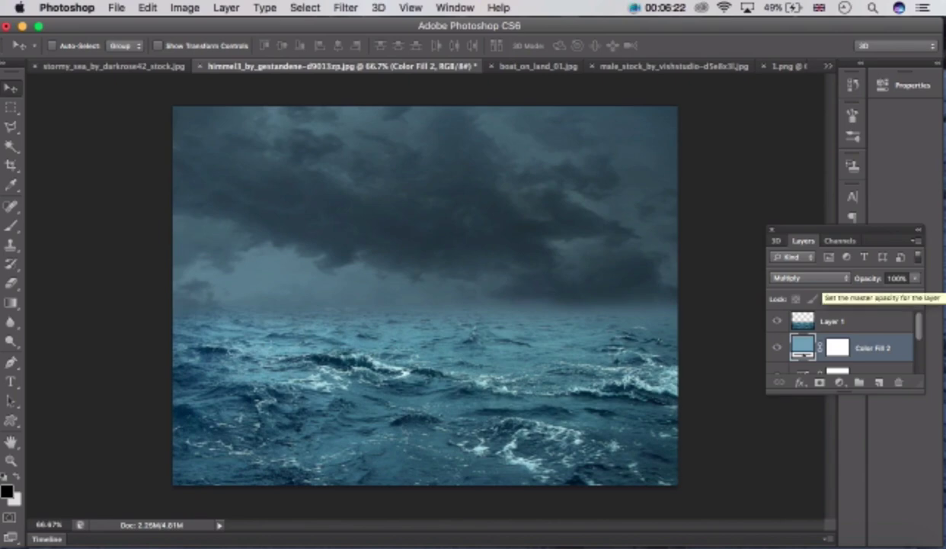
pyautogui.click(915, 278)
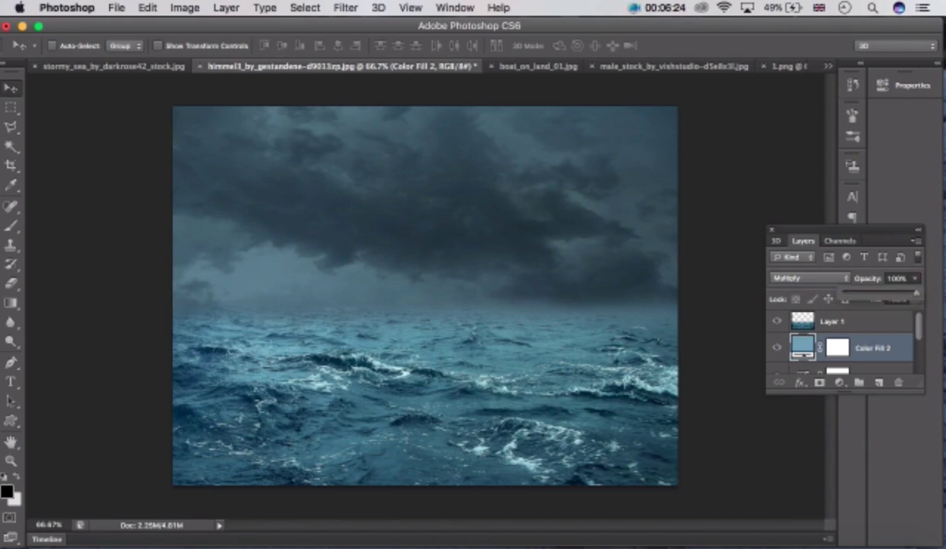
pyautogui.moveTo(915, 292)
pyautogui.mouseDown()
pyautogui.moveTo(884, 292)
pyautogui.moveTo(899, 293)
pyautogui.mouseUp()
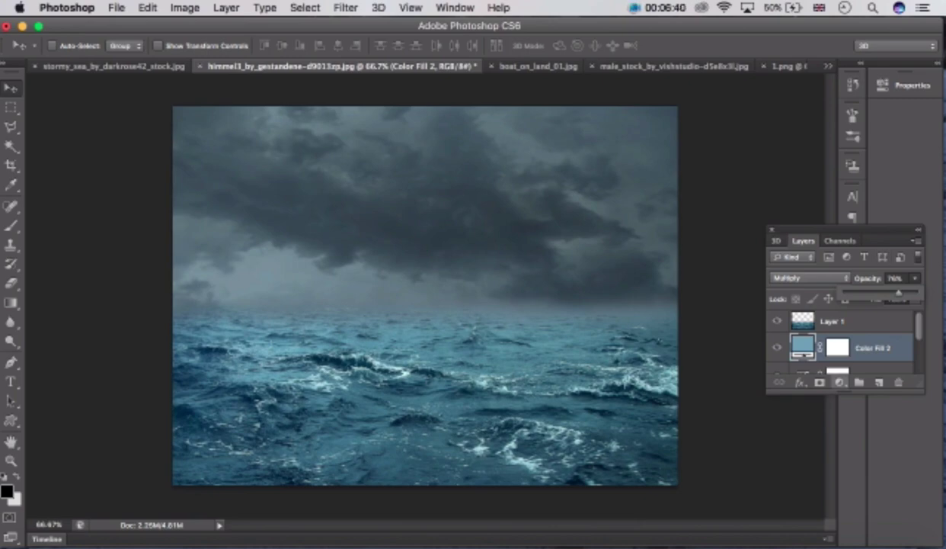
# Step: Add a Color Balance adjustment above the blue fill and set its midtones to Cyan–Red -21 and Yellow–Blue +41
pyautogui.click(838, 381)
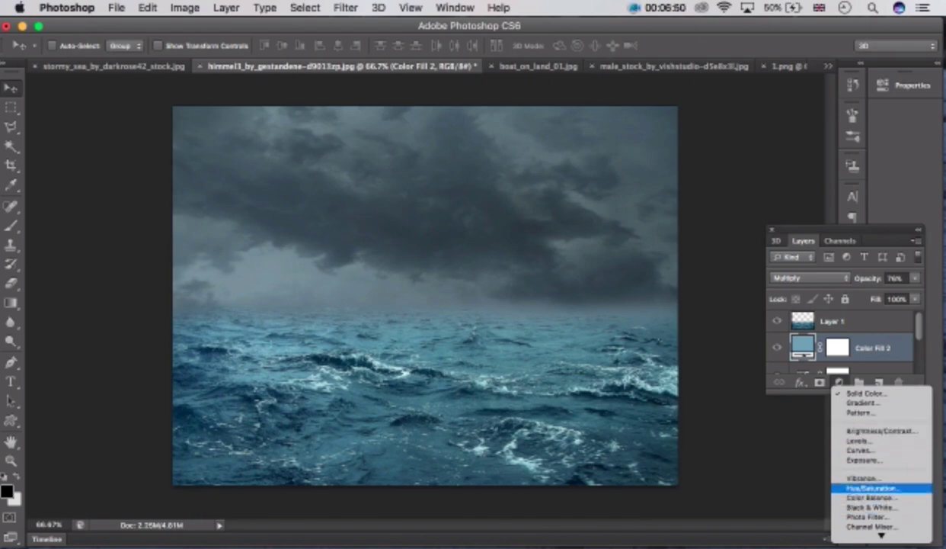
pyautogui.scroll(-3, 861, 516)
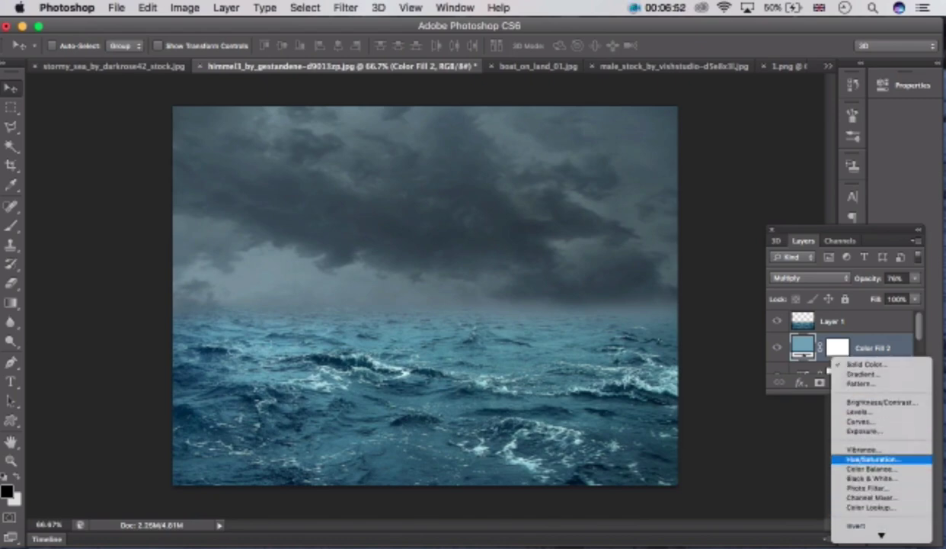
pyautogui.click(869, 468)
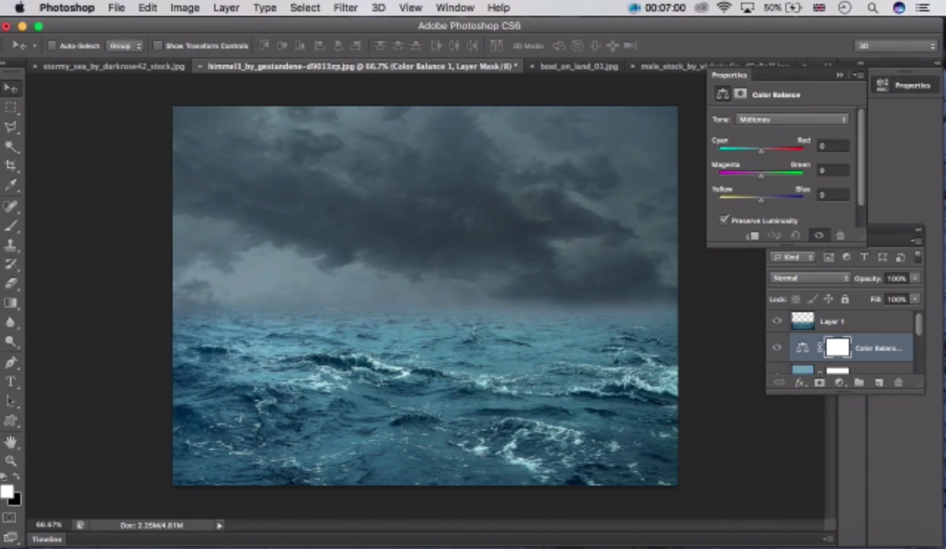
pyautogui.moveTo(761, 199); pyautogui.dragTo(773, 200)
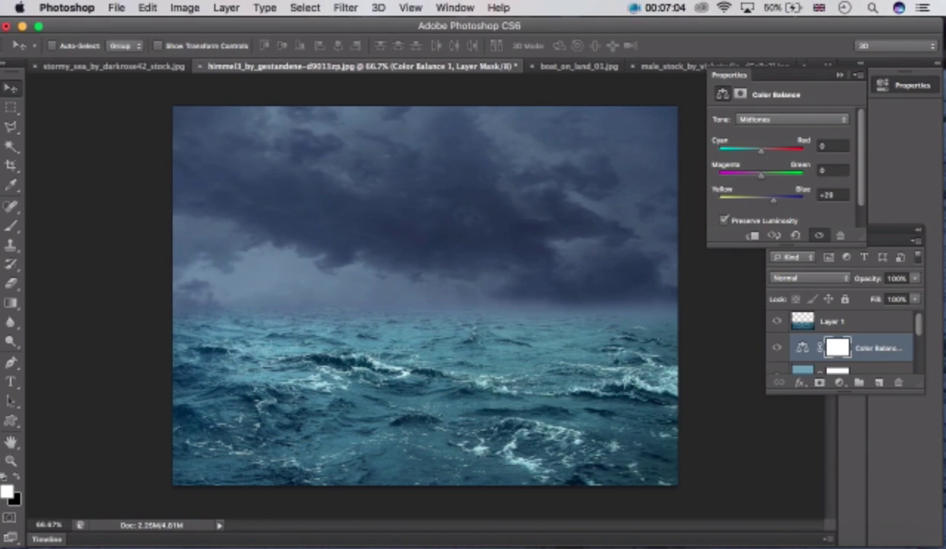
pyautogui.moveTo(773, 200); pyautogui.dragTo(769, 199)
pyautogui.moveTo(761, 151); pyautogui.dragTo(751, 151)
pyautogui.moveTo(768, 199)
pyautogui.mouseDown()
pyautogui.moveTo(779, 200)
pyautogui.moveTo(769, 199)
pyautogui.mouseUp()
pyautogui.moveTo(751, 151); pyautogui.dragTo(752, 151)
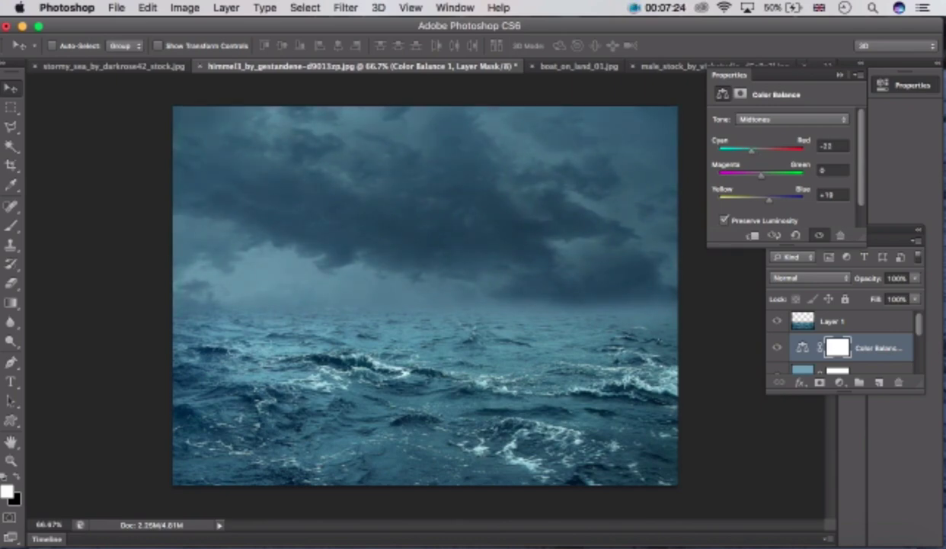
pyautogui.moveTo(751, 150); pyautogui.dragTo(752, 150)
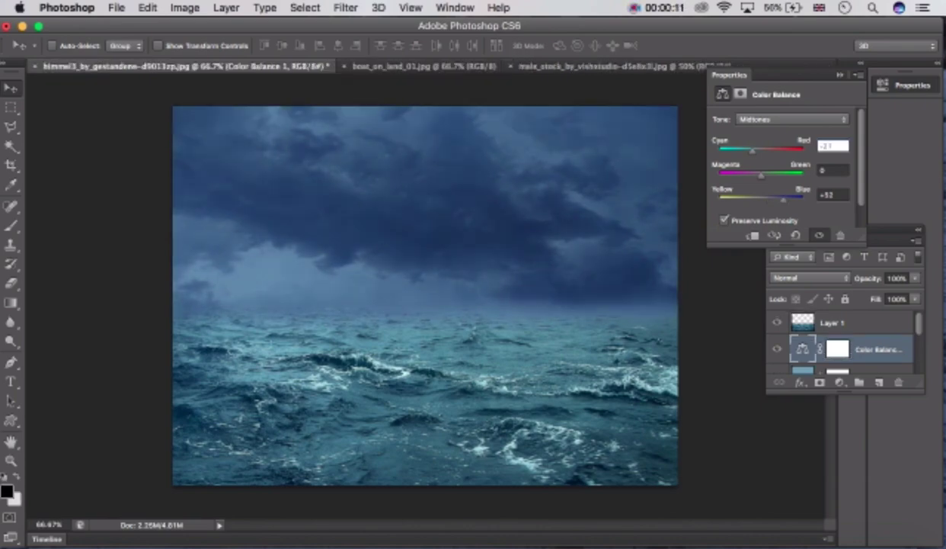
pyautogui.moveTo(783, 199); pyautogui.dragTo(778, 199)
# Step: Adjust the Color Balance highlights to about -21 on Cyan–Red and +12 on Yellow–Blue
pyautogui.click(793, 120)
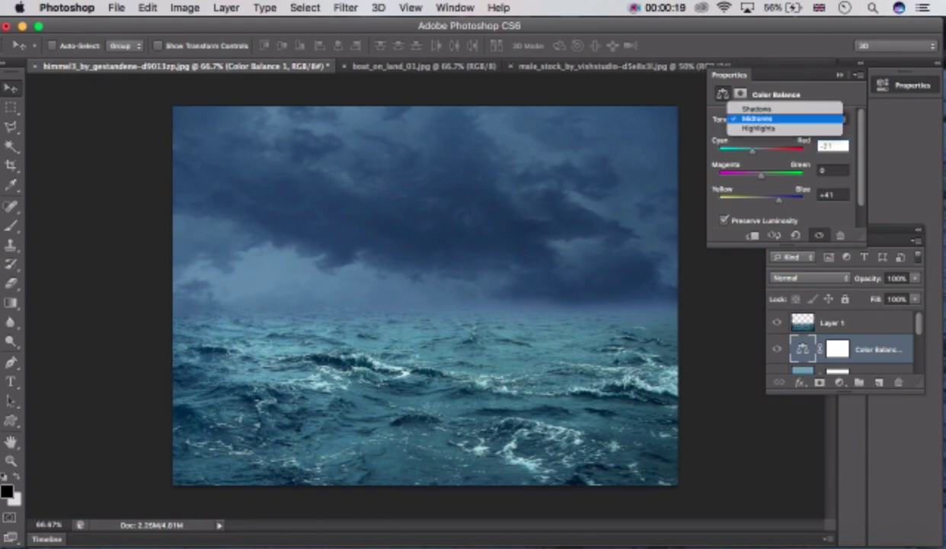
pyautogui.click(758, 128)
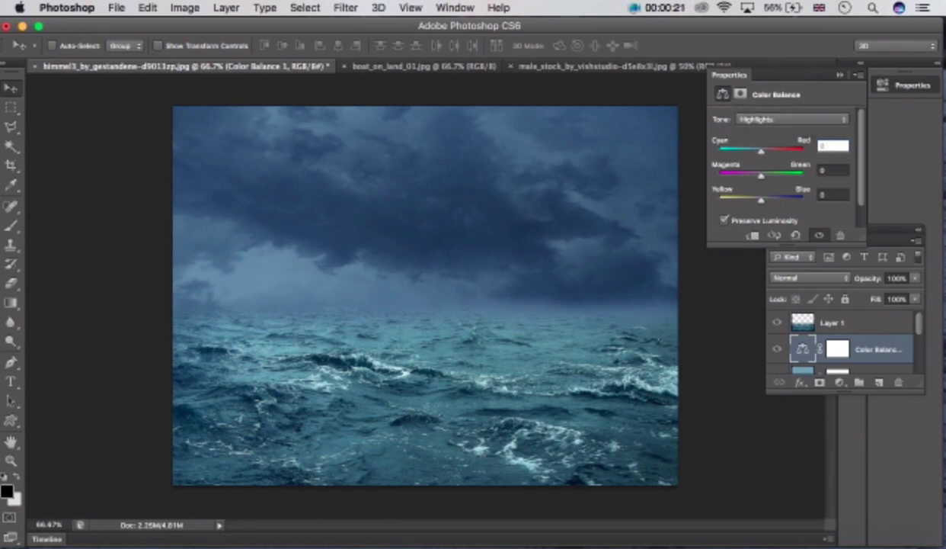
pyautogui.moveTo(761, 151)
pyautogui.mouseDown()
pyautogui.moveTo(772, 151)
pyautogui.moveTo(751, 152)
pyautogui.mouseUp()
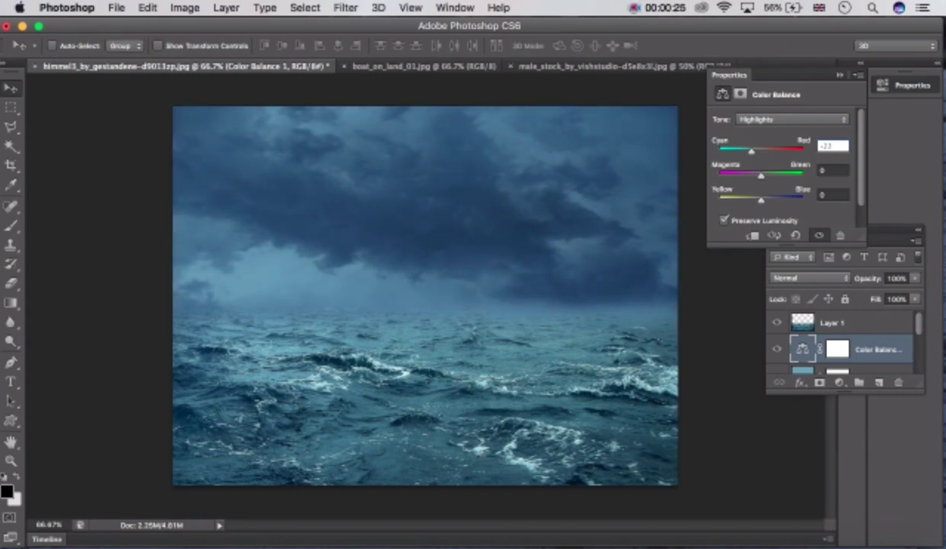
pyautogui.moveTo(760, 200); pyautogui.dragTo(776, 200)
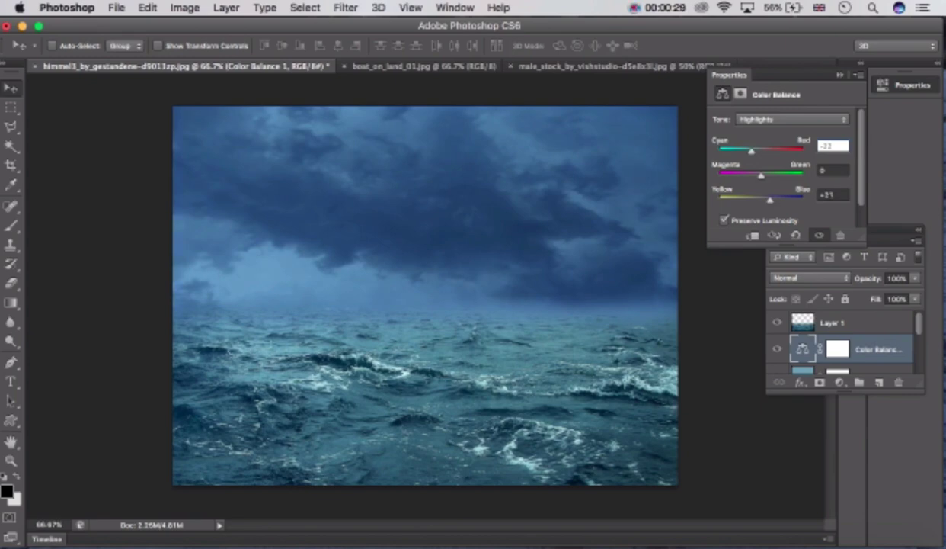
pyautogui.moveTo(777, 200); pyautogui.dragTo(772, 199)
pyautogui.moveTo(751, 150)
pyautogui.mouseDown()
pyautogui.moveTo(741, 151)
pyautogui.moveTo(750, 150)
pyautogui.mouseUp()
pyautogui.press('Up')
pyautogui.press('Up')
pyautogui.press('Up')
pyautogui.press('Up')
pyautogui.press('Up')
pyautogui.press('Up')
pyautogui.press('Up')
pyautogui.press('Up')
pyautogui.press('Up')
pyautogui.press('Up')
pyautogui.press('Up')
pyautogui.press('Up')
pyautogui.press('Up')
pyautogui.press('Up')
pyautogui.press('Up')
pyautogui.press('Up')
pyautogui.press('Up')
pyautogui.press('Up')
pyautogui.press('Up')
pyautogui.press('Up')
pyautogui.press('Up')
pyautogui.press('Up')
pyautogui.press('Up')
pyautogui.press('Up')
pyautogui.press('Up')
pyautogui.press('Up')
pyautogui.press('Up')
pyautogui.press('Up')
pyautogui.press('Up')
pyautogui.press('Up')
pyautogui.press('Up')
pyautogui.press('Up')
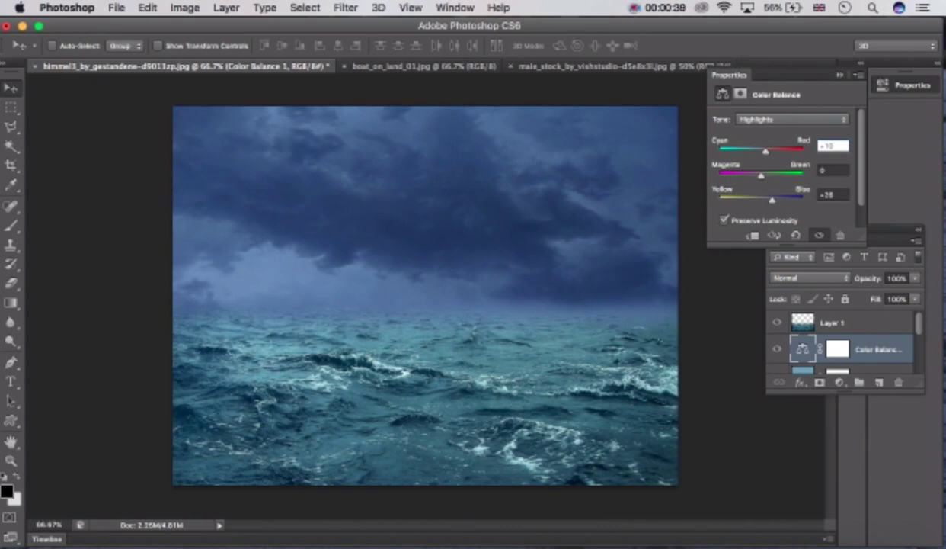
pyautogui.moveTo(772, 199); pyautogui.dragTo(767, 200)
pyautogui.moveTo(765, 150); pyautogui.dragTo(752, 150)
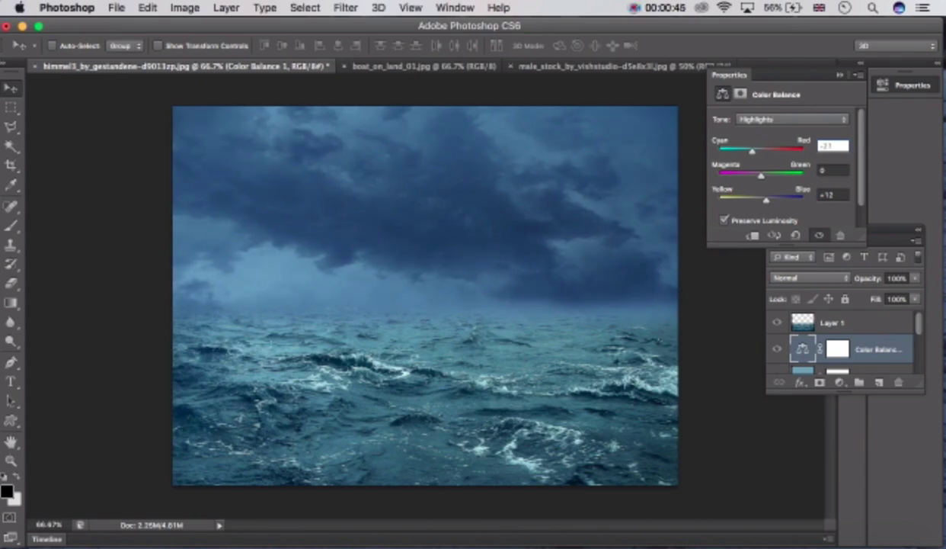
pyautogui.press('Down')
pyautogui.press('Down')
pyautogui.click(840, 75)
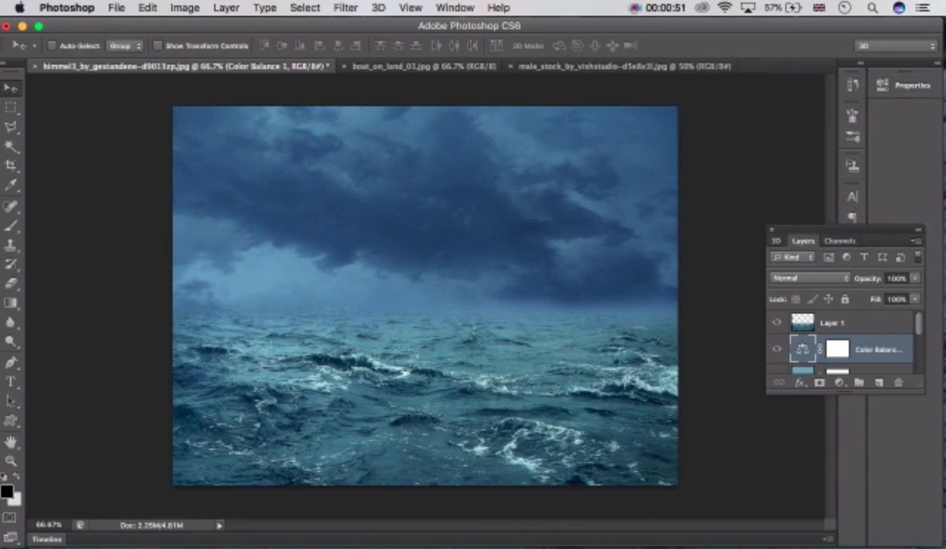
# Step: Add a Curves adjustment clipped to the Color Balance layer, bend its curve down to darken the sky, and set its opacity to about 83%
pyautogui.click(839, 382)
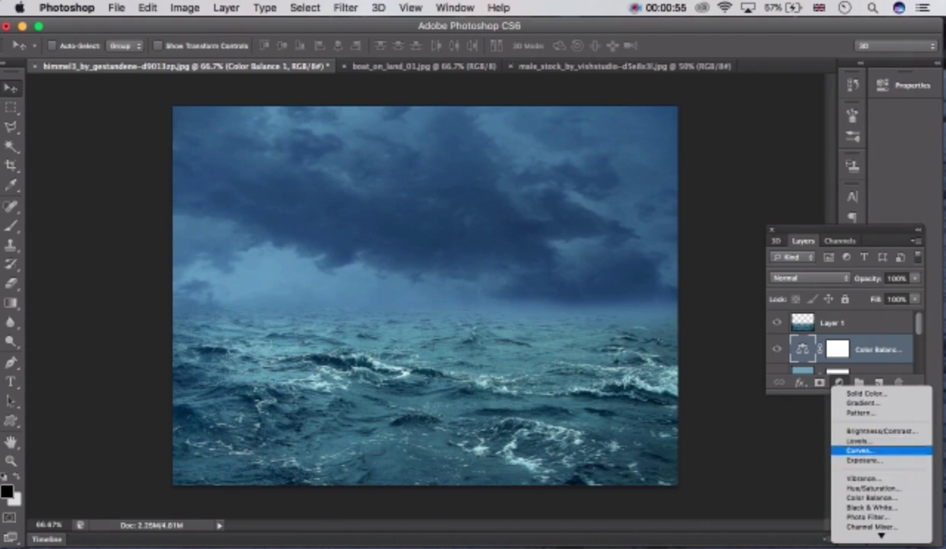
pyautogui.click(861, 450)
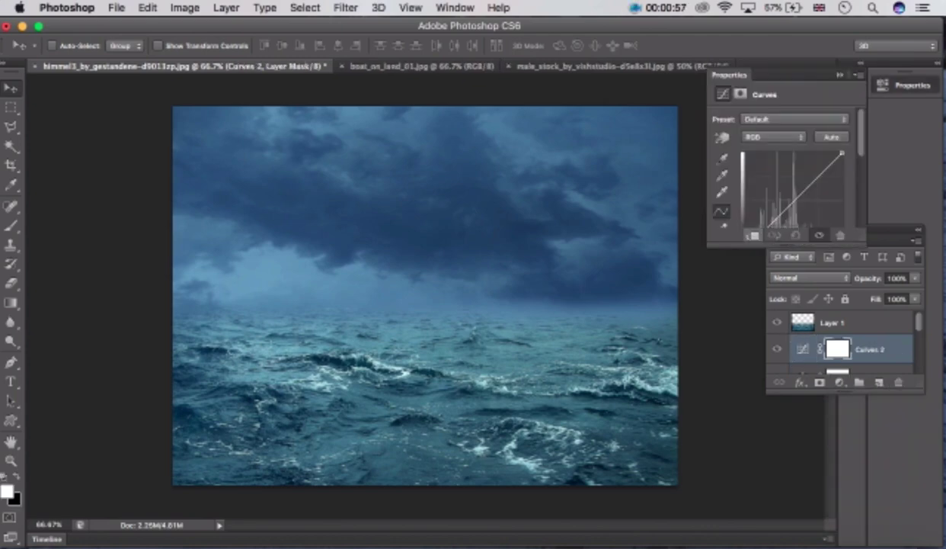
pyautogui.click(752, 236)
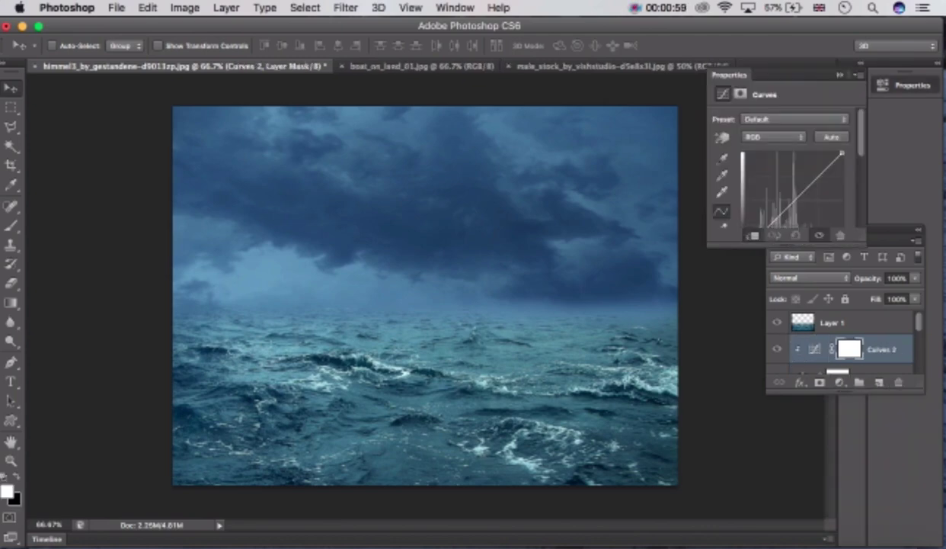
pyautogui.moveTo(805, 189); pyautogui.dragTo(814, 192)
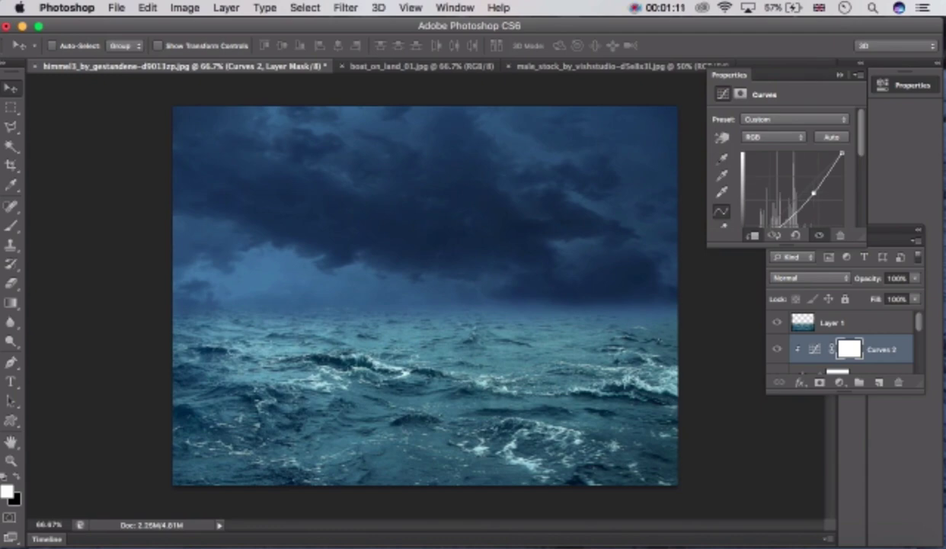
pyautogui.click(840, 75)
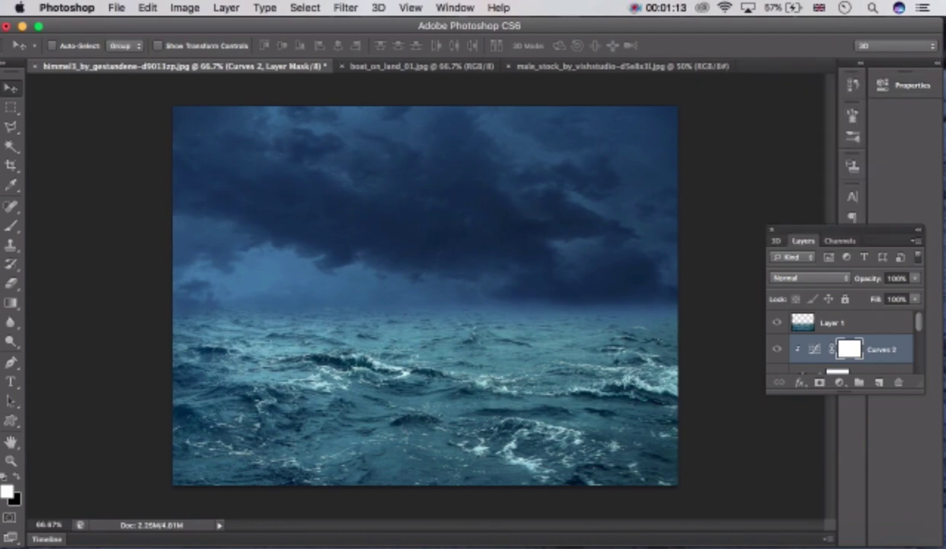
pyautogui.click(915, 278)
pyautogui.moveTo(918, 293)
pyautogui.mouseDown()
pyautogui.moveTo(895, 291)
pyautogui.moveTo(903, 292)
pyautogui.mouseUp()
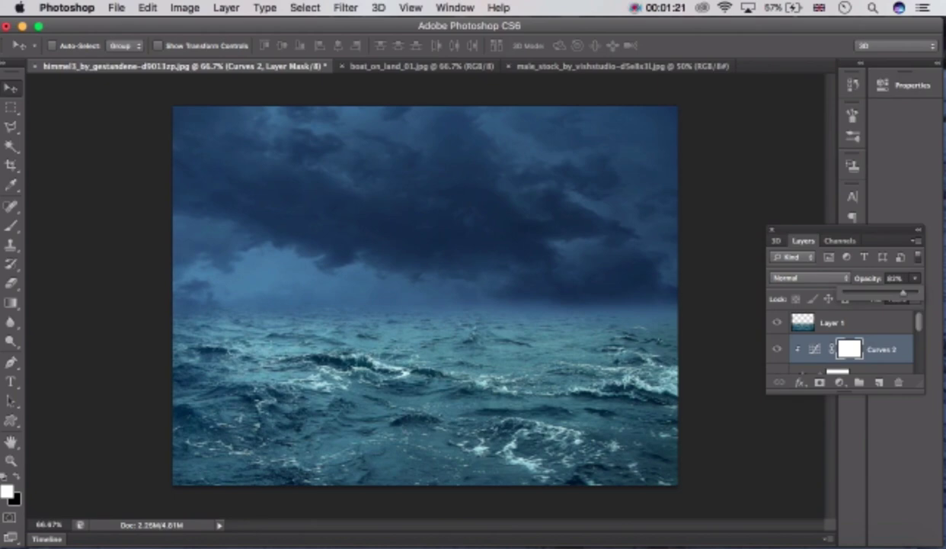
# Step: Add a Curves adjustment clipped to the sea layer and bend its curve down to darken the water
pyautogui.click(854, 322)
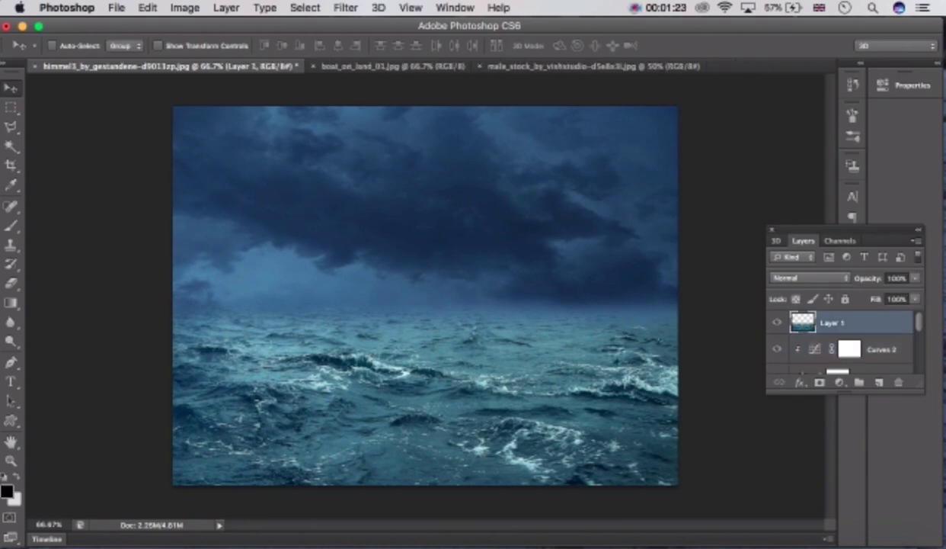
pyautogui.click(777, 323)
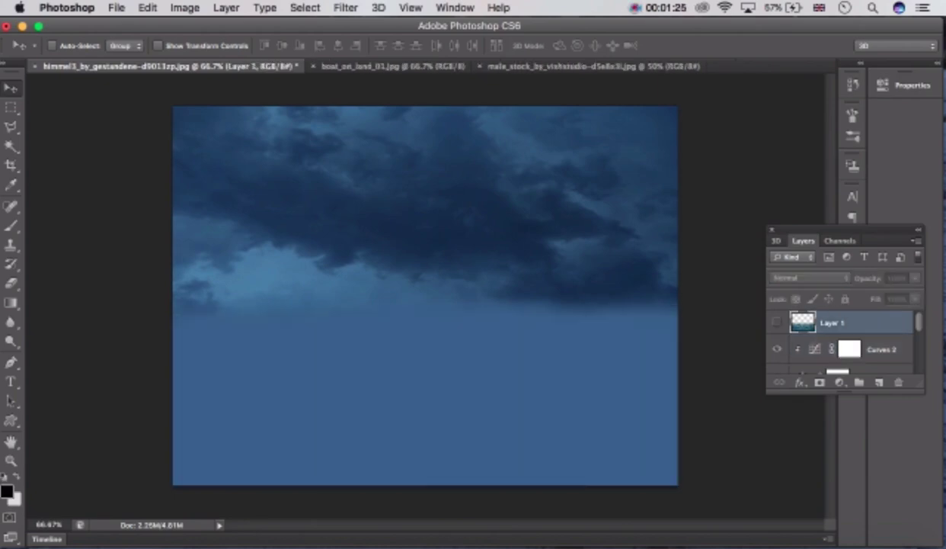
pyautogui.click(777, 322)
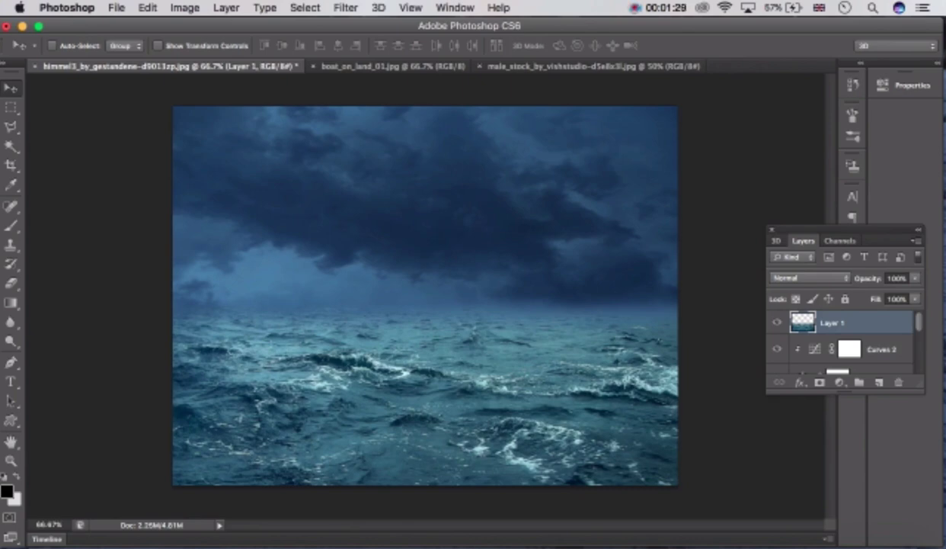
pyautogui.click(839, 382)
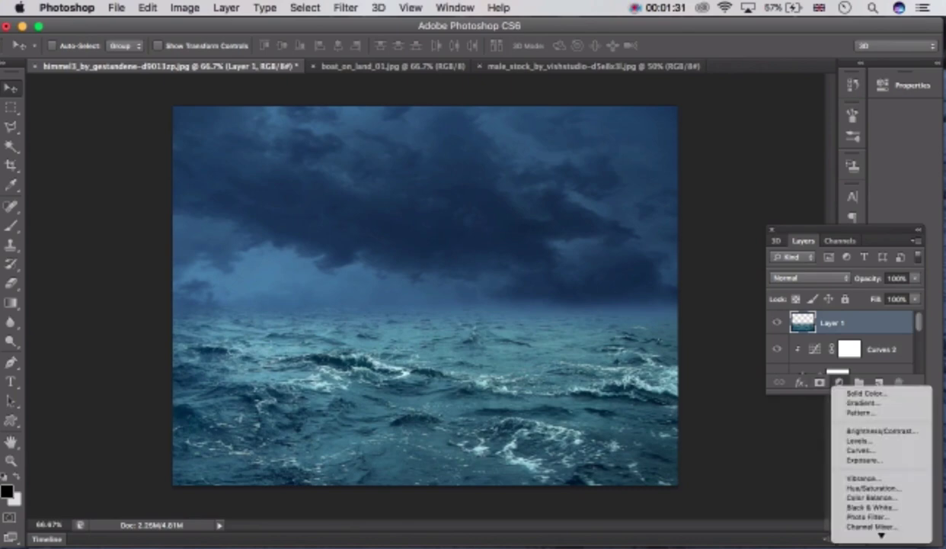
pyautogui.click(882, 450)
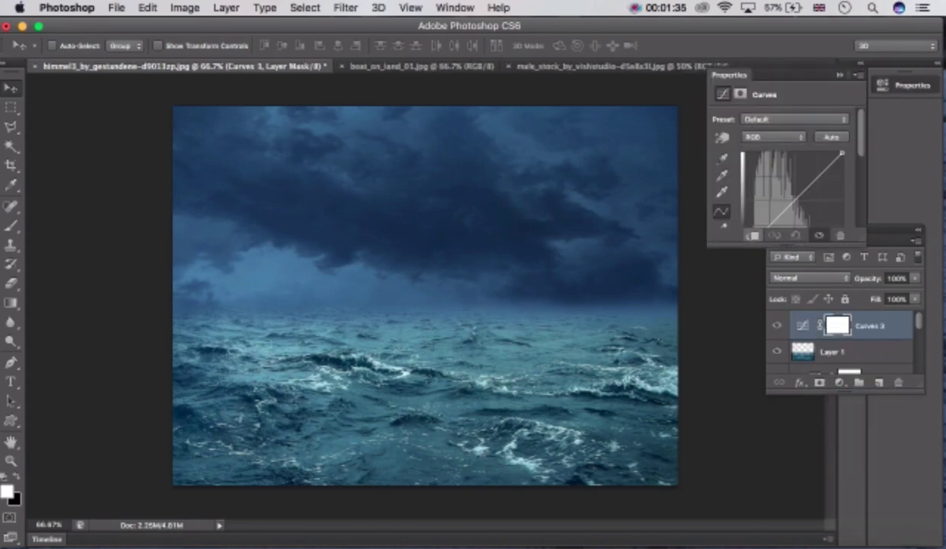
pyautogui.click(753, 235)
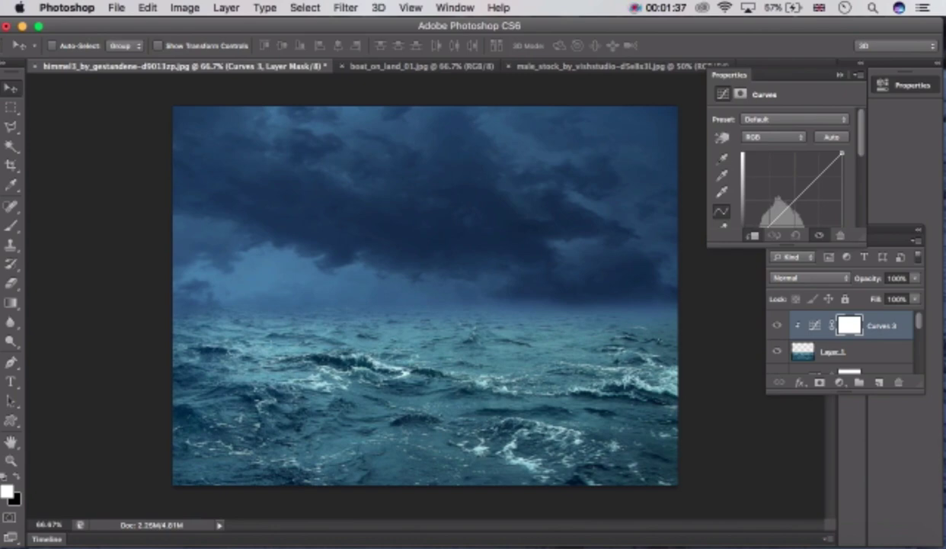
pyautogui.moveTo(799, 195); pyautogui.dragTo(805, 206)
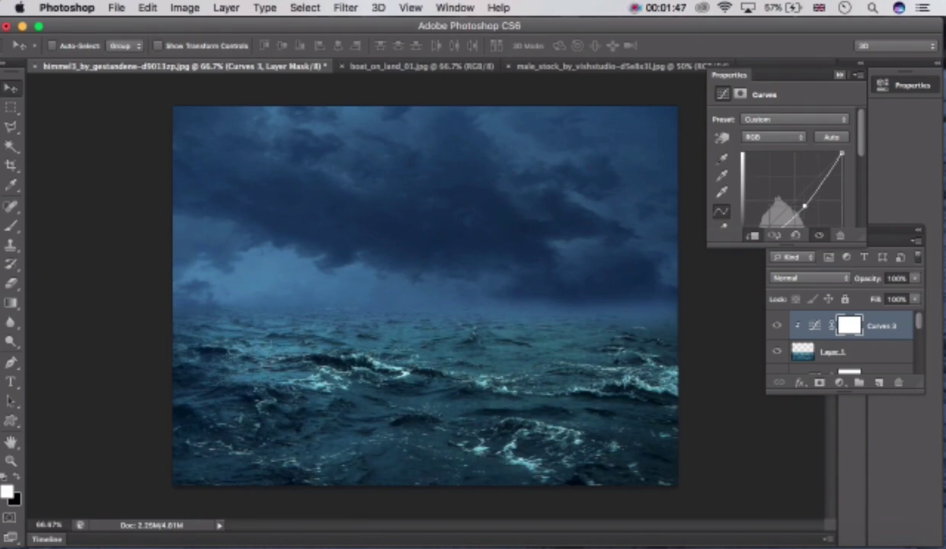
pyautogui.click(840, 74)
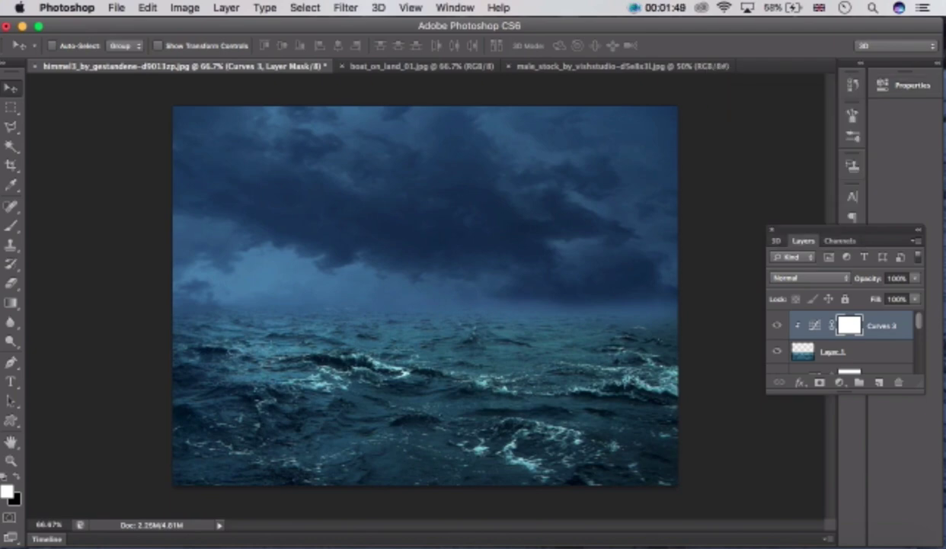
pyautogui.click(915, 279)
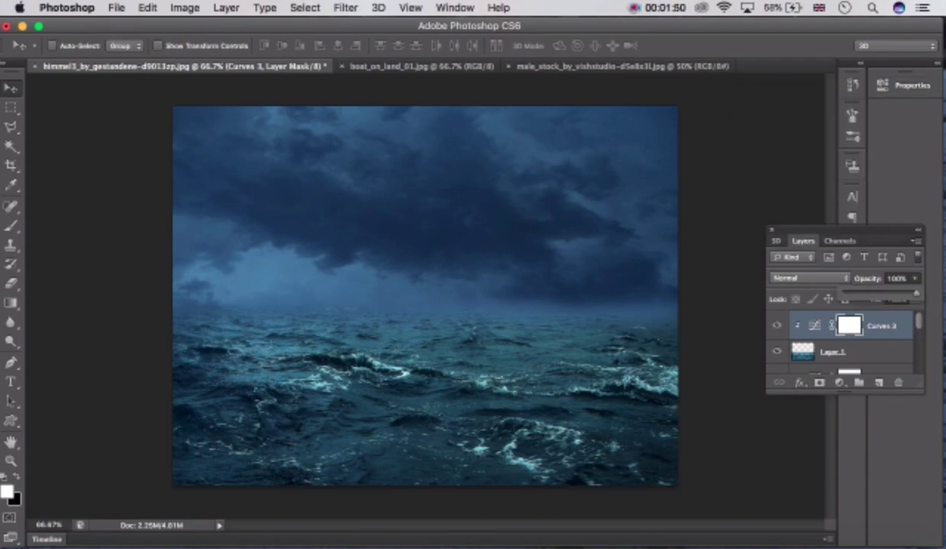
pyautogui.moveTo(917, 293); pyautogui.dragTo(913, 293)
pyautogui.moveTo(913, 292); pyautogui.dragTo(917, 292)
# Step: Lower the opacity of the Curves 2 adjustment over the sky to about 79%
pyautogui.scroll(-3, 841, 341)
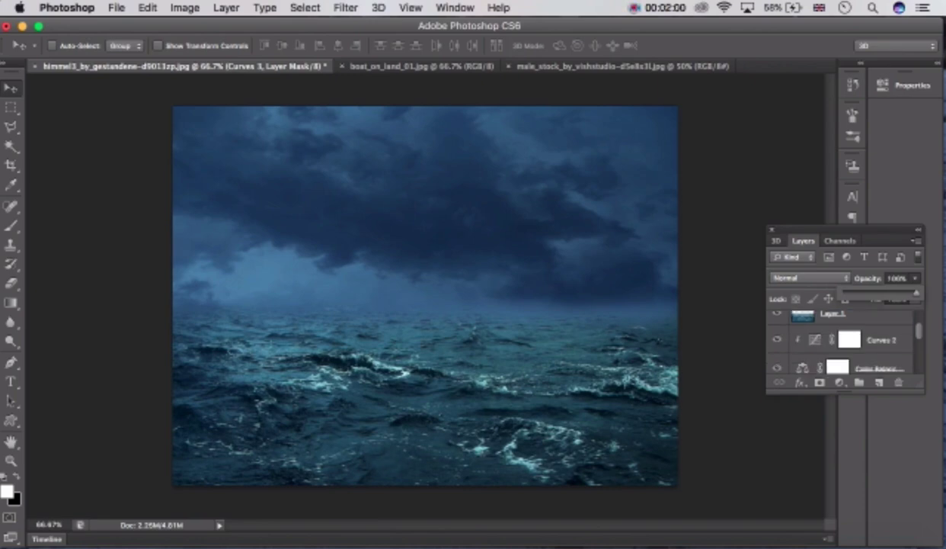
pyautogui.click(881, 339)
pyautogui.click(881, 340)
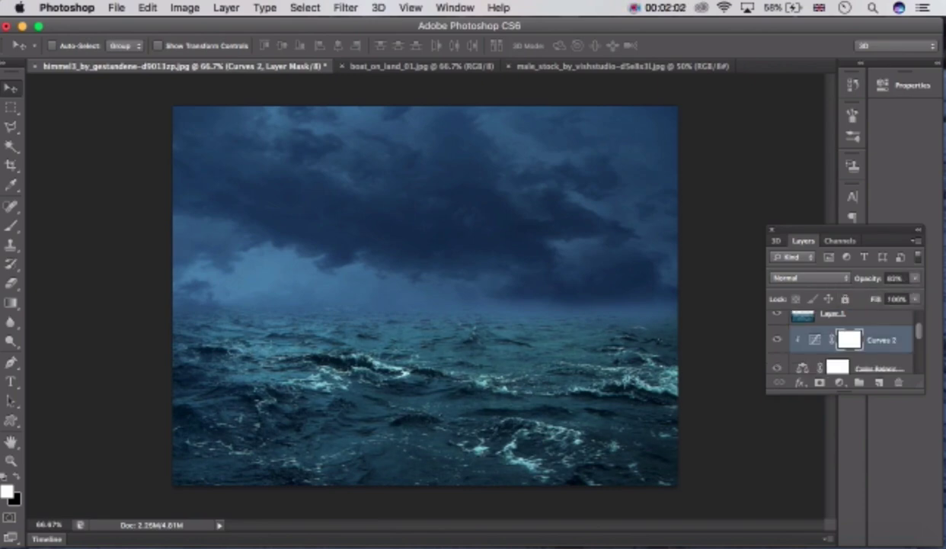
pyautogui.scroll(-4, 882, 340)
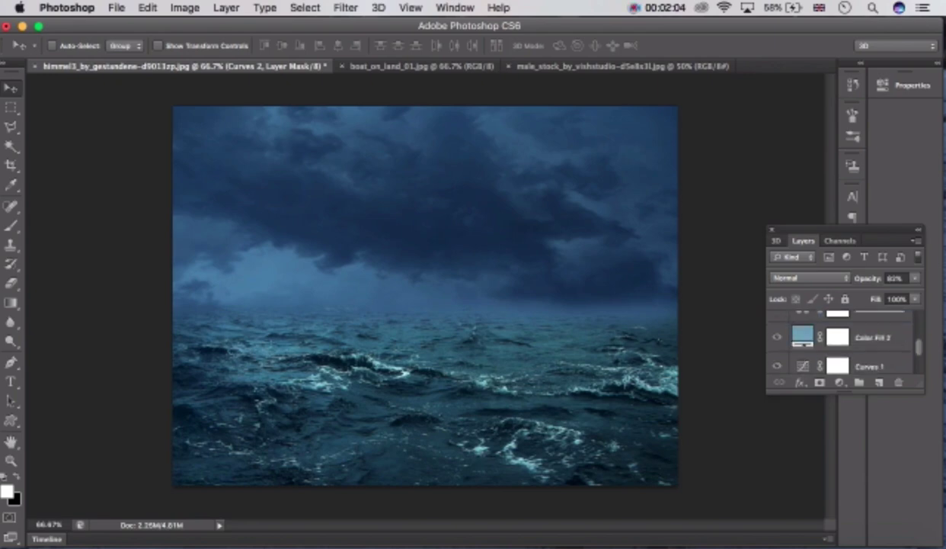
pyautogui.scroll(2, 845, 343)
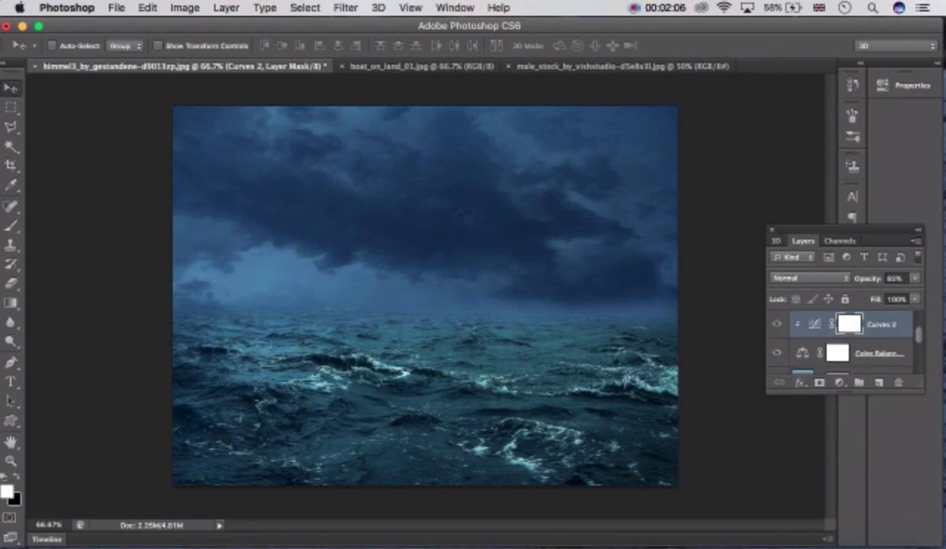
pyautogui.click(915, 278)
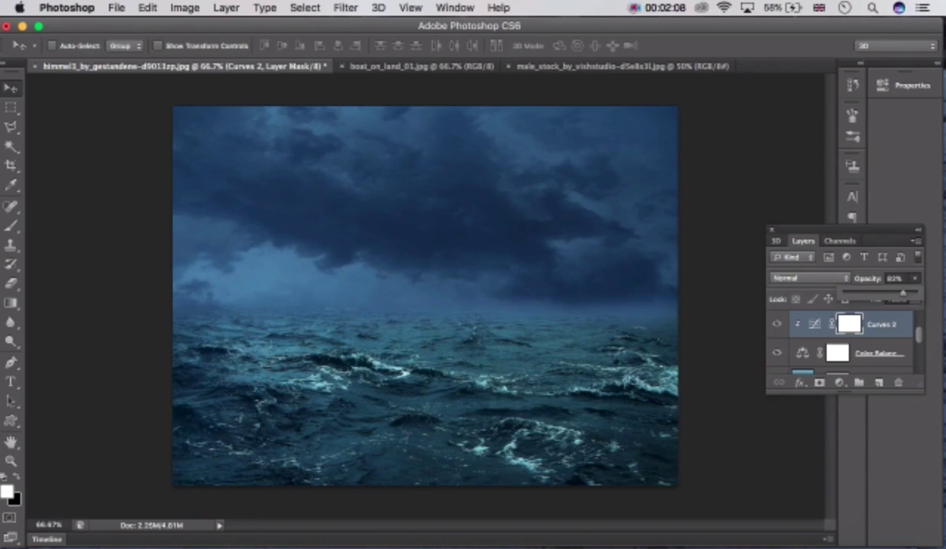
pyautogui.moveTo(905, 292); pyautogui.dragTo(891, 293)
pyautogui.press('super+alt+shift+e')
pyautogui.moveTo(890, 293); pyautogui.dragTo(899, 293)
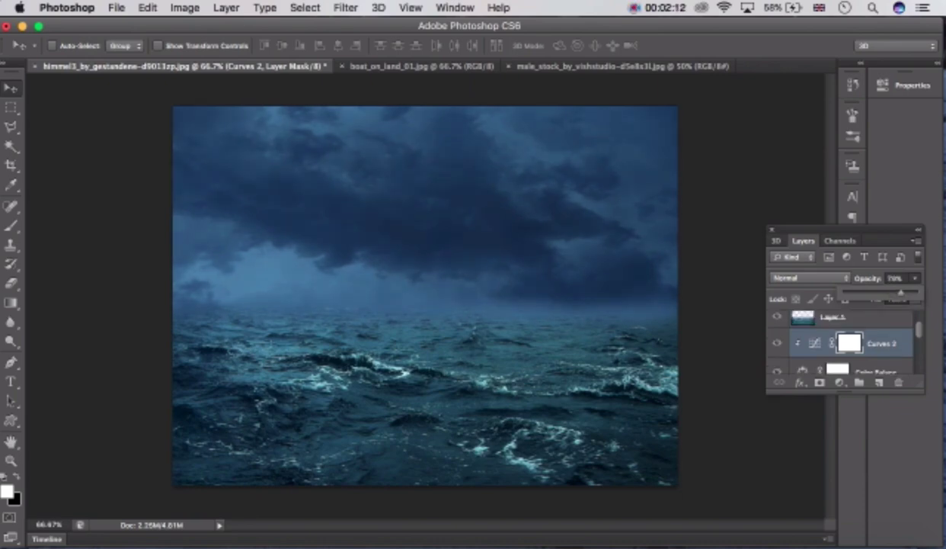
# Step: Select the Curves 3 layer, choose the 46 px textured spatter tip for the Brush tool, and set its size to 289 px
pyautogui.scroll(3, 851, 342)
pyautogui.click(882, 326)
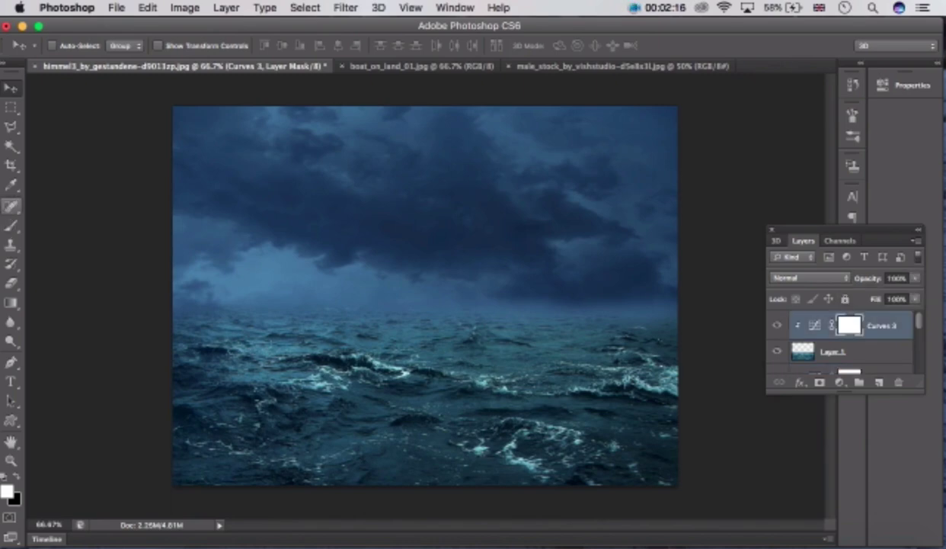
pyautogui.press('b')
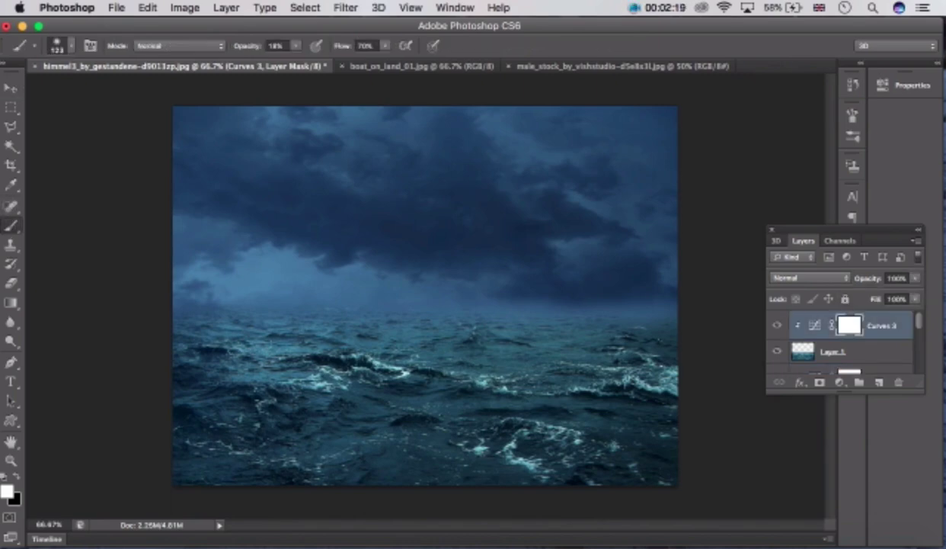
pyautogui.click(70, 46)
pyautogui.scroll(-5, 92, 195)
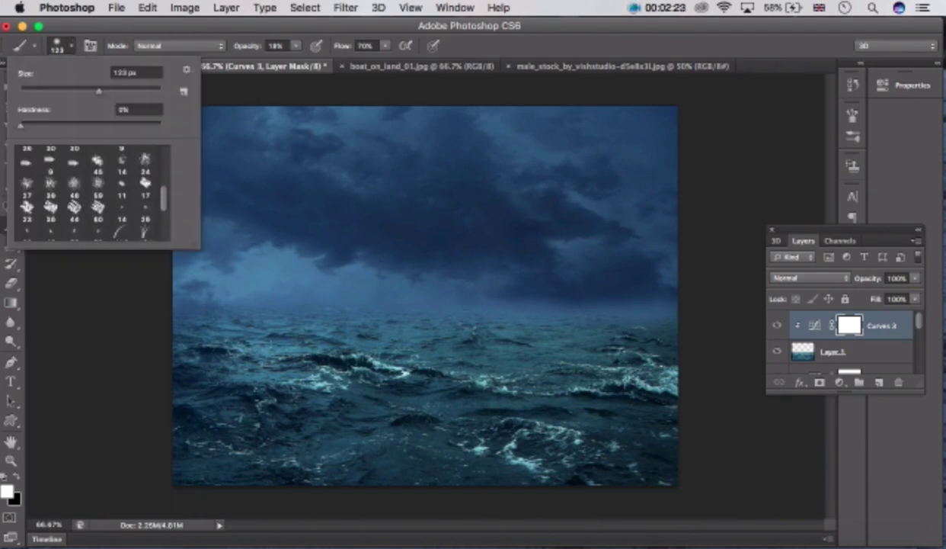
pyautogui.scroll(2, 91, 195)
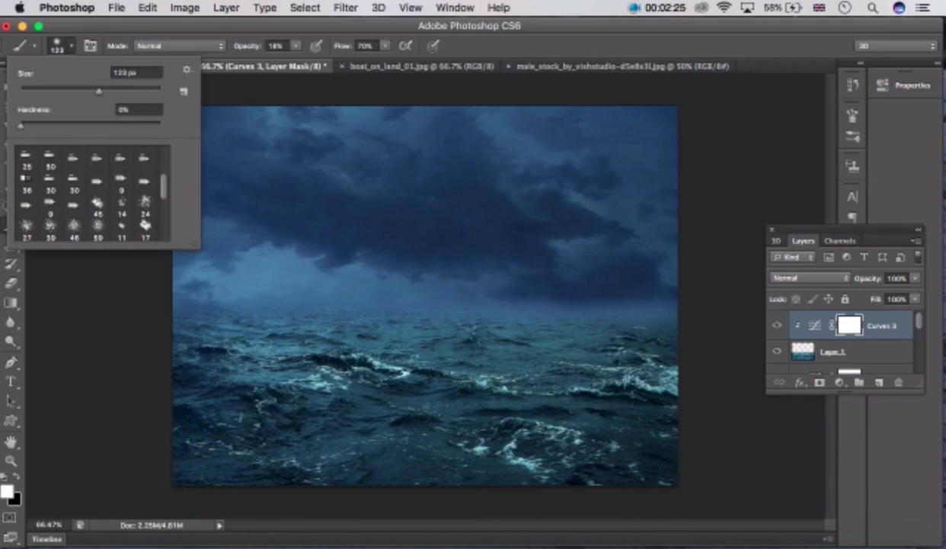
pyautogui.click(97, 205)
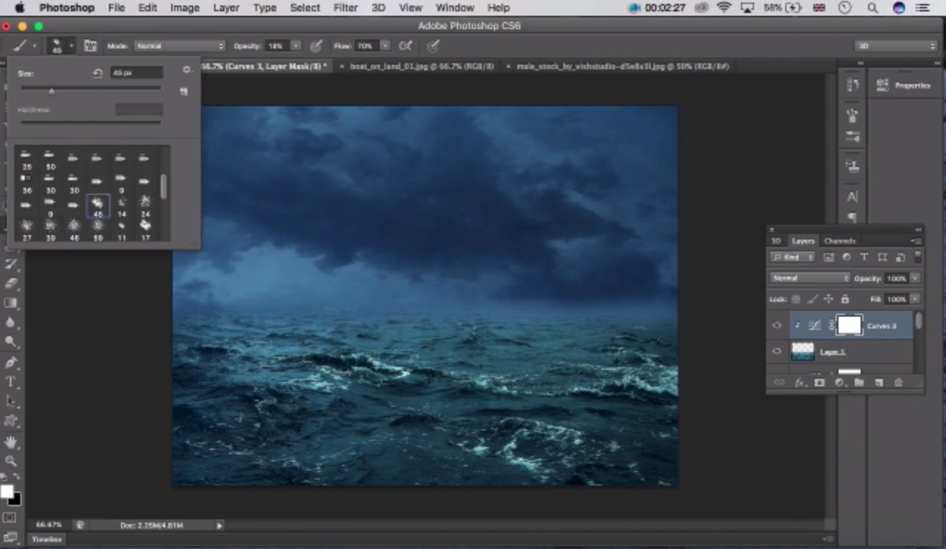
pyautogui.click(70, 45)
pyautogui.click(70, 46)
pyautogui.click(98, 73)
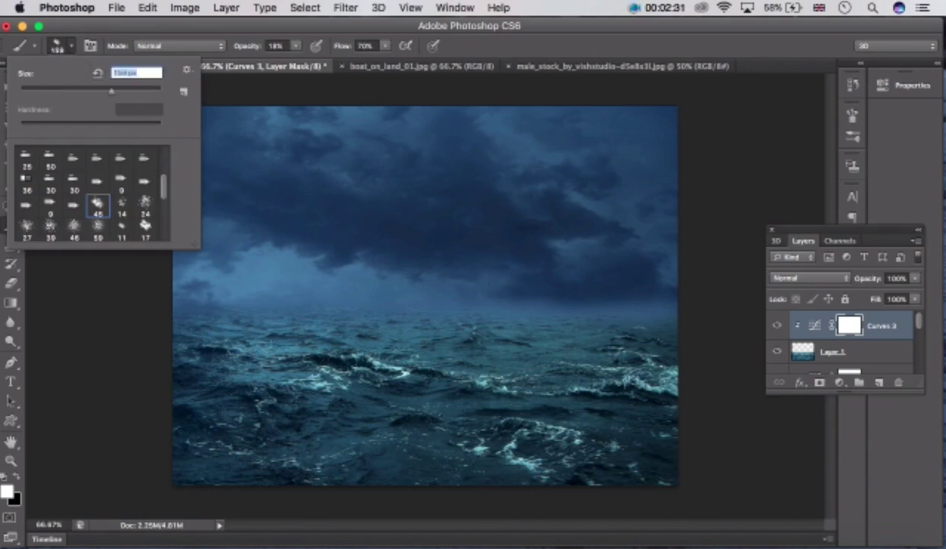
pyautogui.write('1311')
pyautogui.press('Return')
pyautogui.write('289')
pyautogui.press('Return')
pyautogui.press('Return')
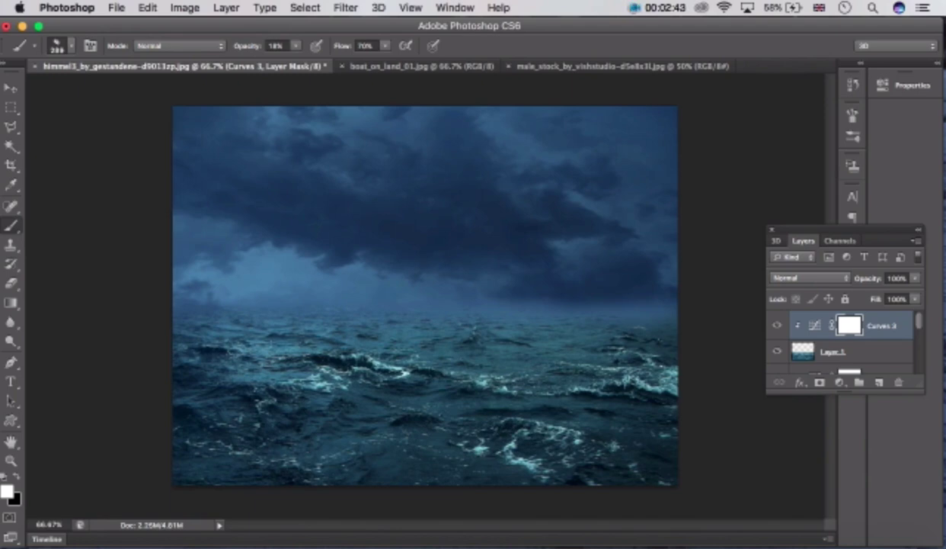
# Step: Add a new layer, sample the light blue sky above the horizon, and paint soft mist along the horizon and over the dark clouds
pyautogui.click(879, 382)
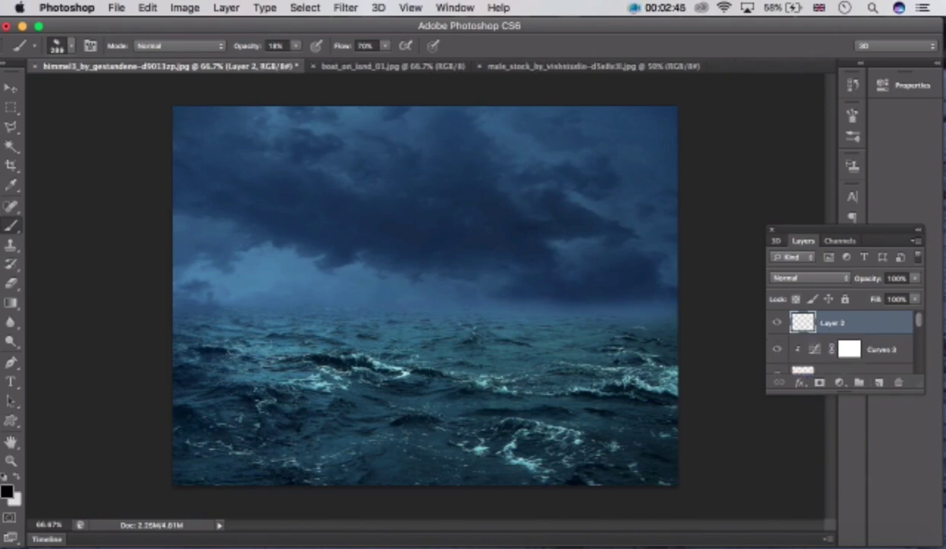
pyautogui.keyDown('alt'); pyautogui.click(271, 285); pyautogui.keyUp('alt')
pyautogui.moveTo(193, 309); pyautogui.dragTo(207, 311)
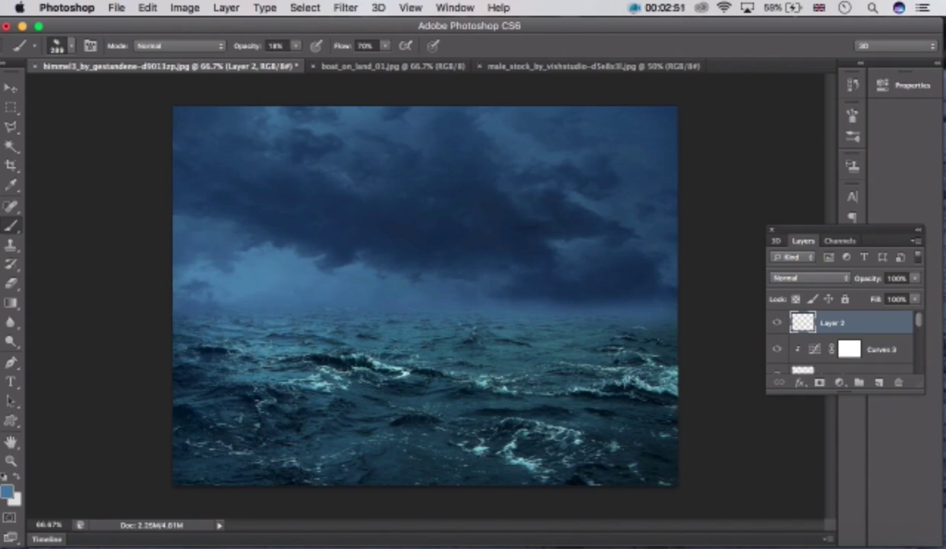
pyautogui.moveTo(305, 291)
pyautogui.mouseDown()
pyautogui.moveTo(567, 293)
pyautogui.moveTo(647, 281)
pyautogui.mouseUp()
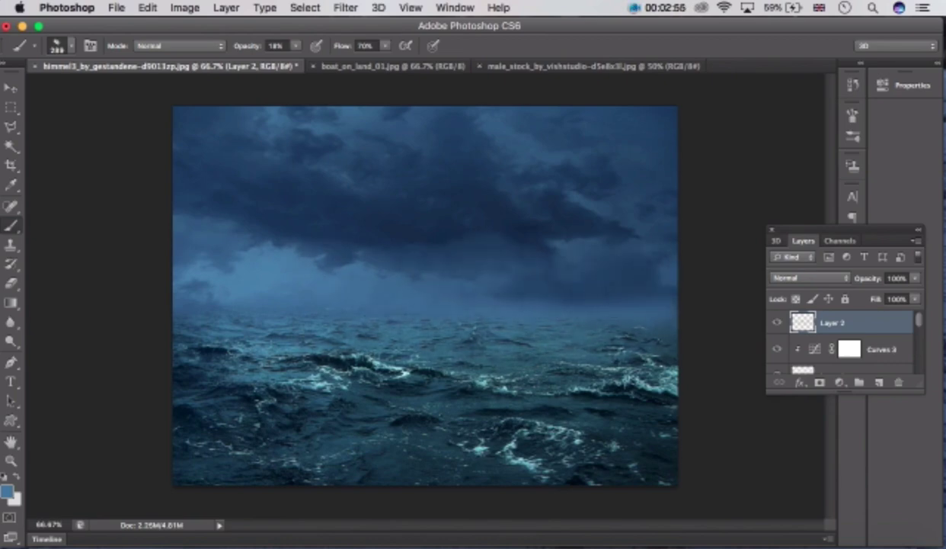
pyautogui.moveTo(442, 221)
pyautogui.mouseDown()
pyautogui.moveTo(407, 205)
pyautogui.moveTo(279, 192)
pyautogui.mouseUp()
pyautogui.click(495, 221)
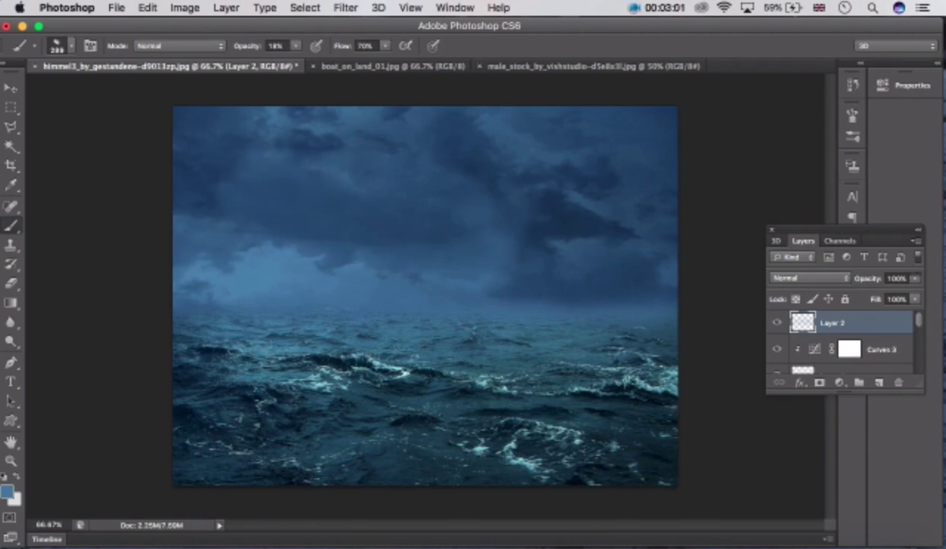
# Step: Reduce the opacity of the painted mist layer, Layer 2, to about 74%
pyautogui.click(915, 279)
pyautogui.click(915, 278)
pyautogui.moveTo(916, 293); pyautogui.dragTo(897, 293)
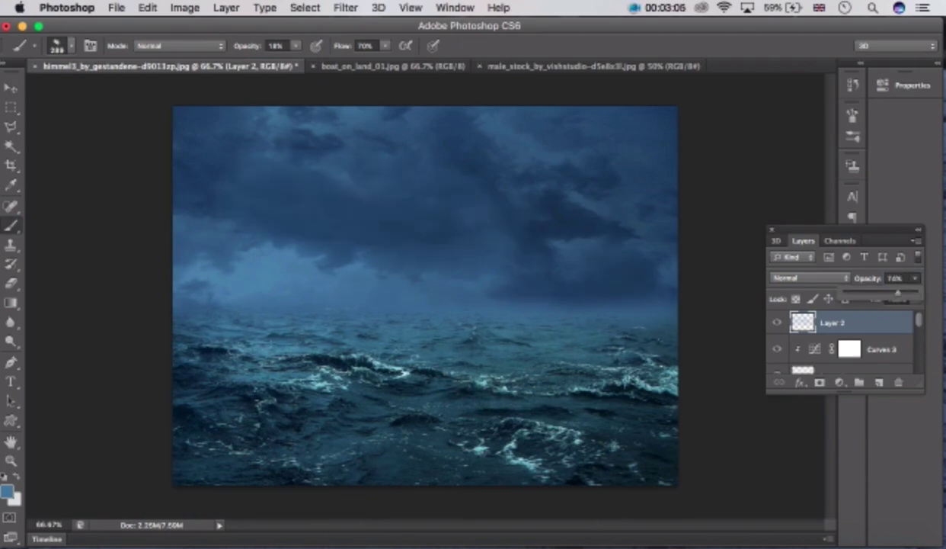
# Step: Add another new layer, paint more blue mist across the horizon and lower clouds, and set its opacity to about 40%
pyautogui.click(880, 383)
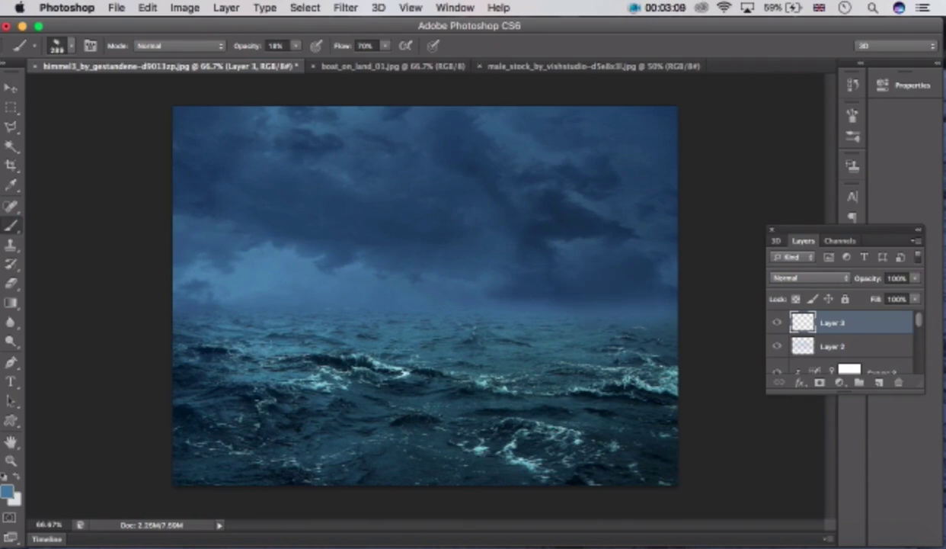
pyautogui.moveTo(590, 314)
pyautogui.mouseDown()
pyautogui.moveTo(560, 263)
pyautogui.moveTo(497, 294)
pyautogui.moveTo(244, 309)
pyautogui.moveTo(190, 297)
pyautogui.moveTo(174, 240)
pyautogui.mouseUp()
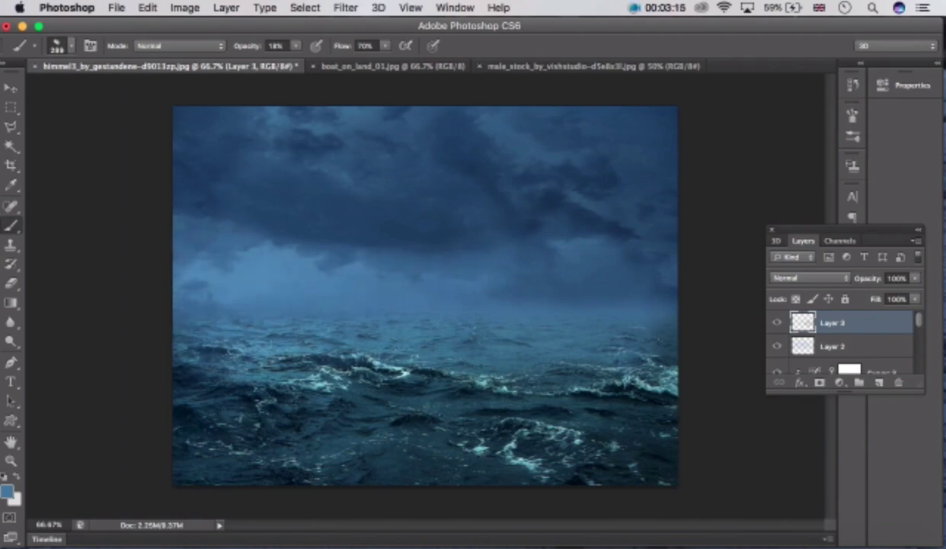
pyautogui.click(915, 278)
pyautogui.moveTo(916, 293); pyautogui.dragTo(873, 292)
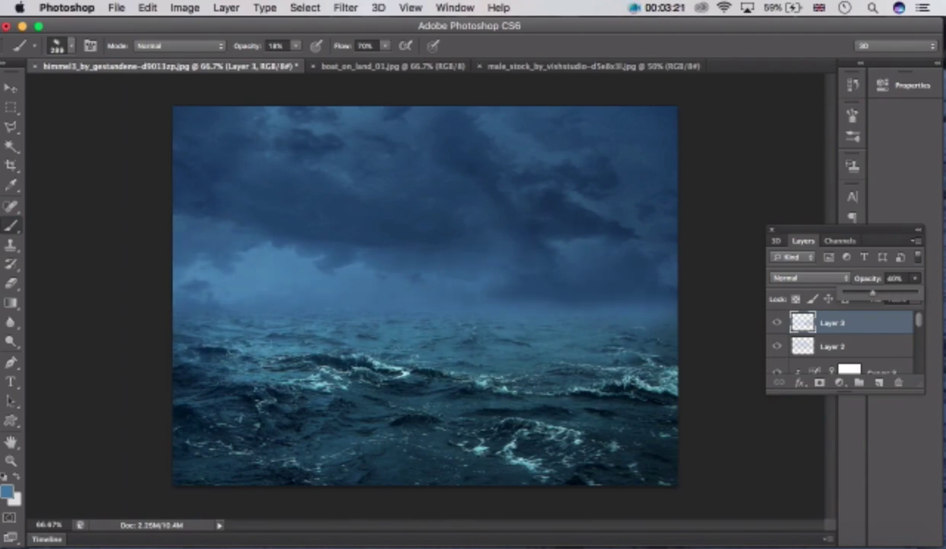
# Step: Compare both mist layers on and off, and erase the Layer 2 mist covering the dark central cloud
pyautogui.press('e')
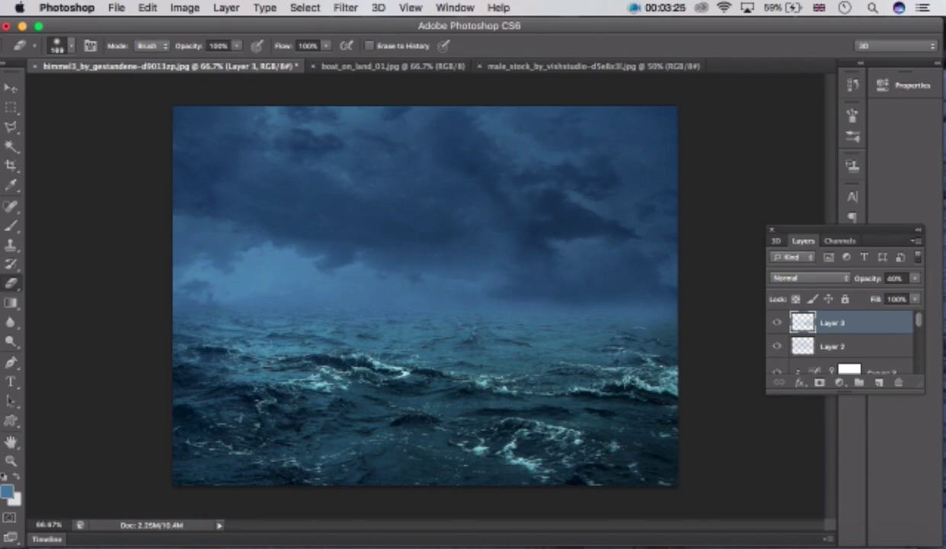
pyautogui.click(777, 323)
pyautogui.click(777, 323)
pyautogui.click(777, 346)
pyautogui.click(777, 346)
pyautogui.click(777, 346)
pyautogui.click(777, 346)
pyautogui.click(833, 346)
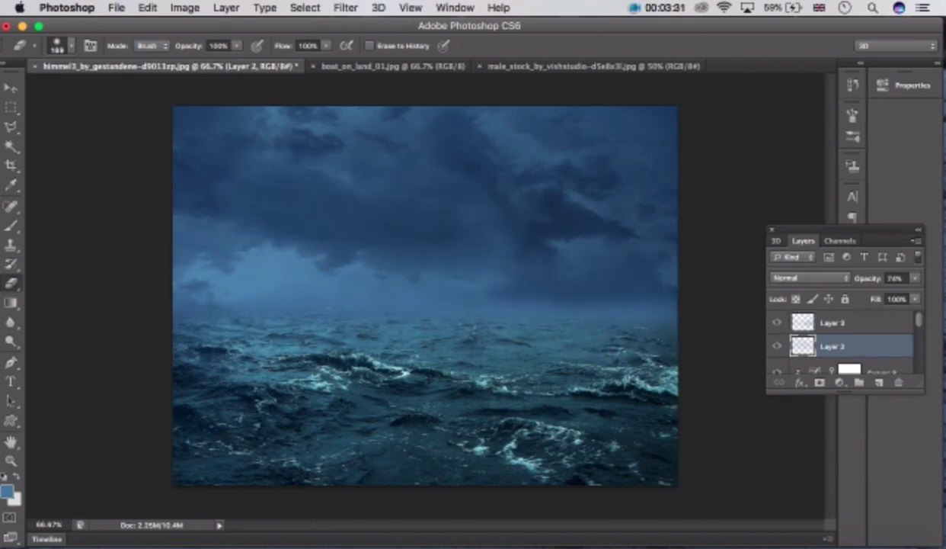
pyautogui.moveTo(504, 231)
pyautogui.mouseDown()
pyautogui.moveTo(451, 220)
pyautogui.moveTo(290, 219)
pyautogui.mouseUp()
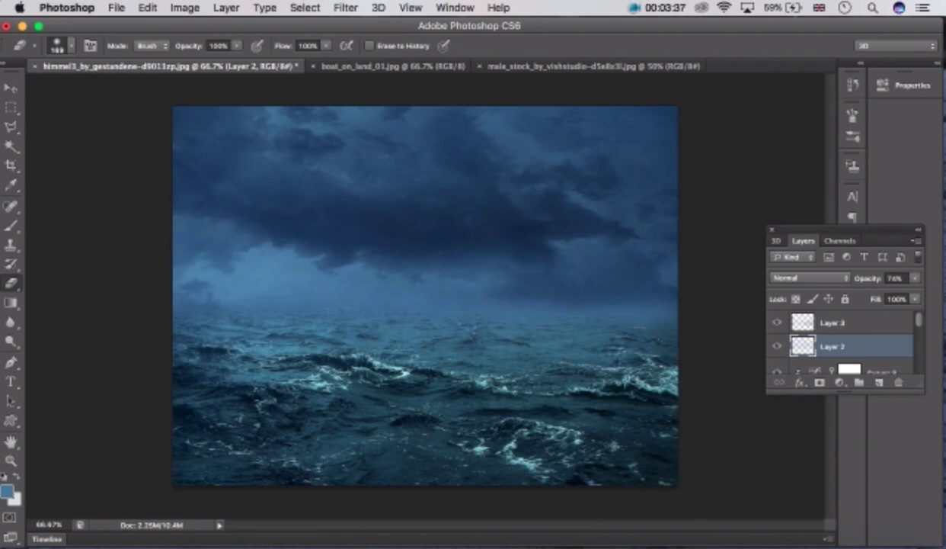
# Step: Brush light blue mist back over the dark central cloud on Layer 2
pyautogui.click(10, 226)
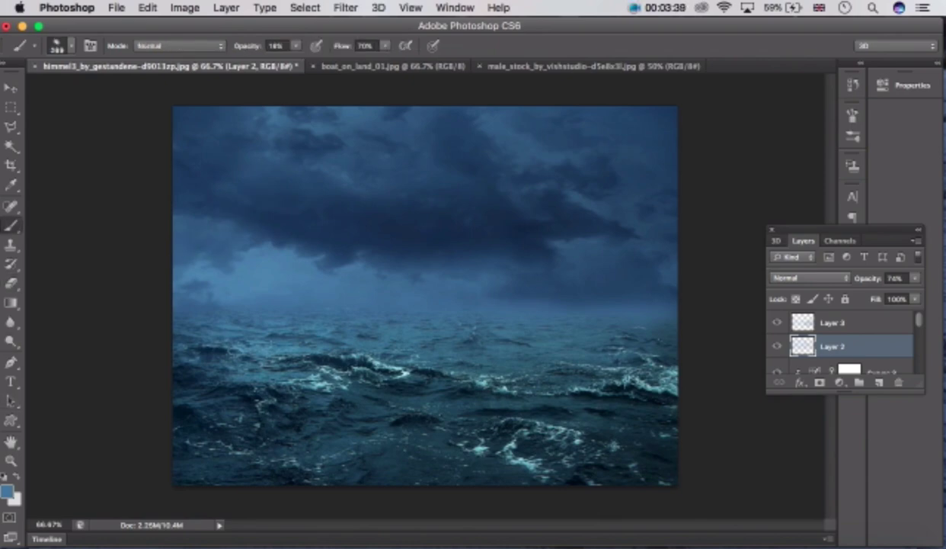
pyautogui.moveTo(367, 224); pyautogui.dragTo(492, 223)
pyautogui.moveTo(333, 220); pyautogui.dragTo(294, 221)
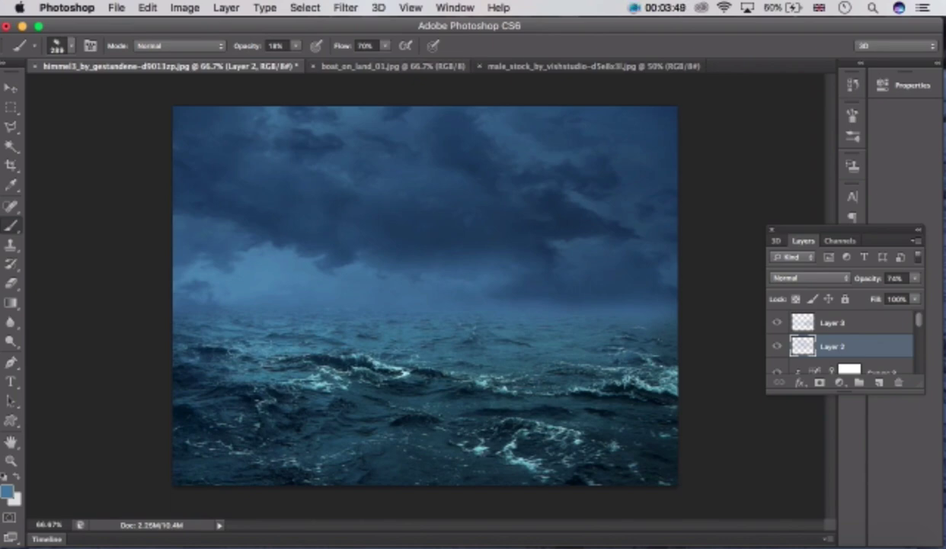
# Step: Switch to the boat_on_land_01.jpg photo and trace a Pen tool path along the hull's underside from its left end past the middle
pyautogui.click(392, 66)
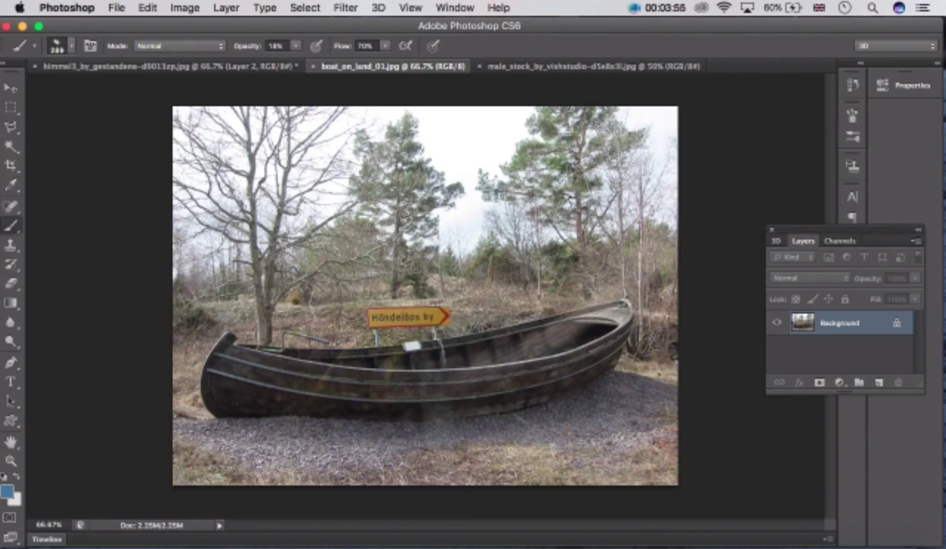
pyautogui.click(11, 362)
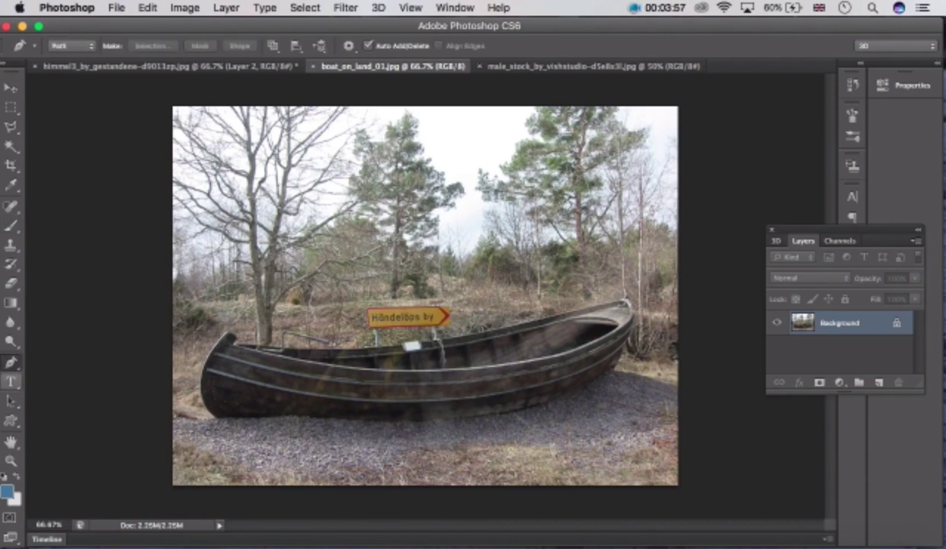
pyautogui.click(11, 460)
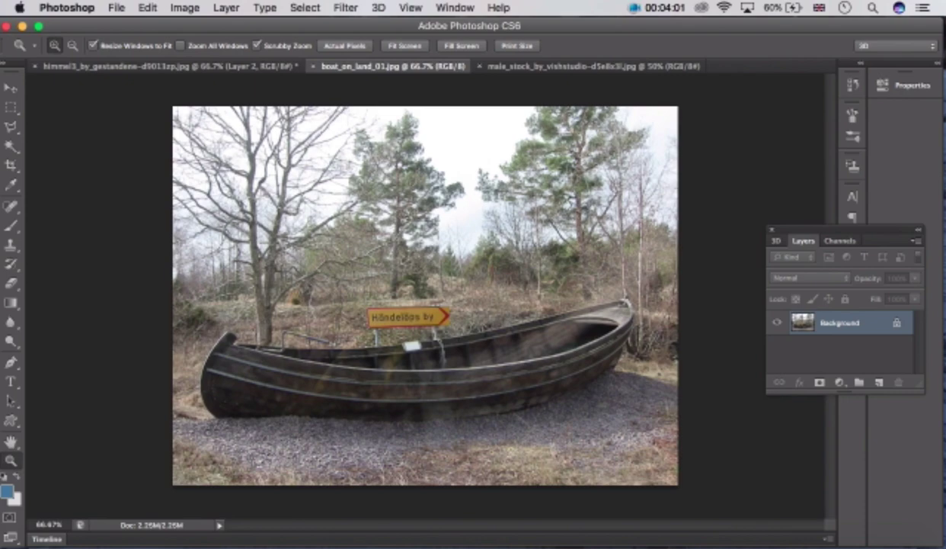
pyautogui.click(355, 356)
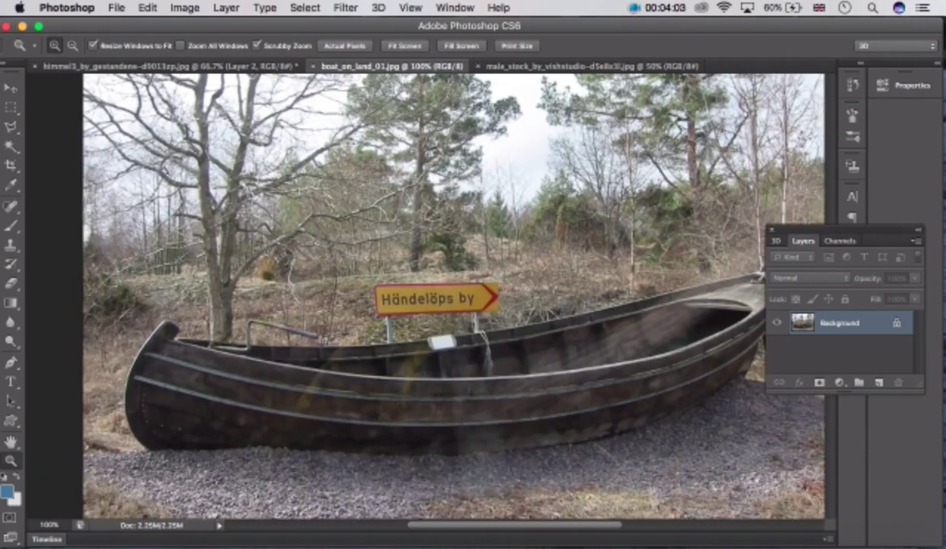
pyautogui.hscroll(3, 251, 341)
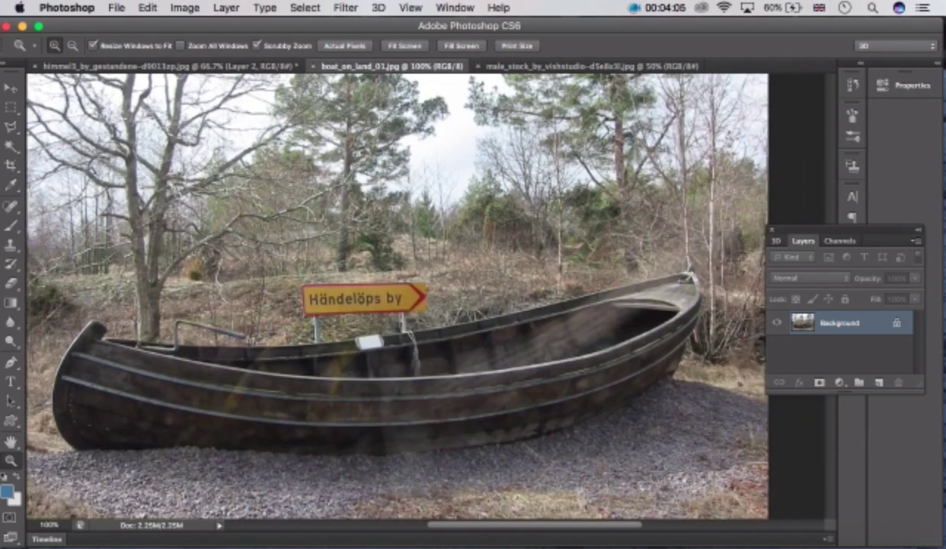
pyautogui.press('p')
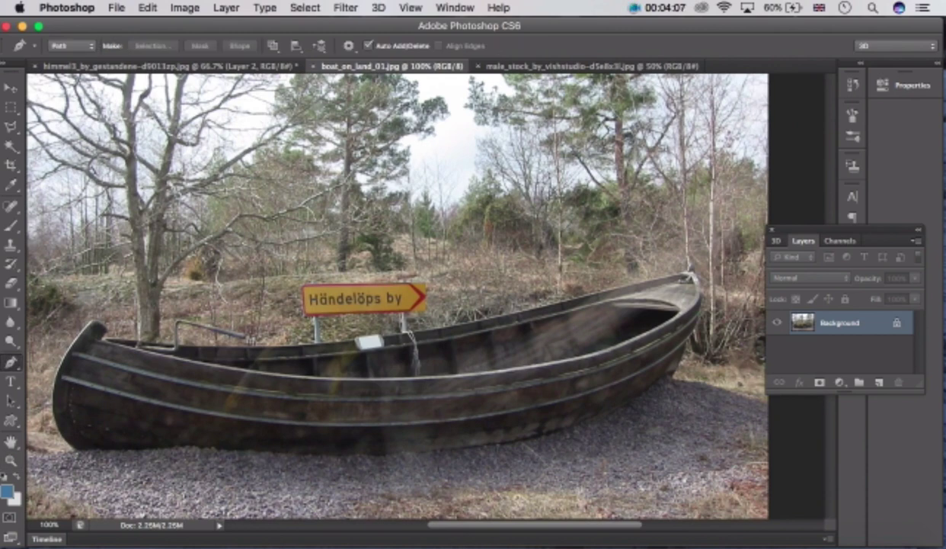
pyautogui.click(10, 363)
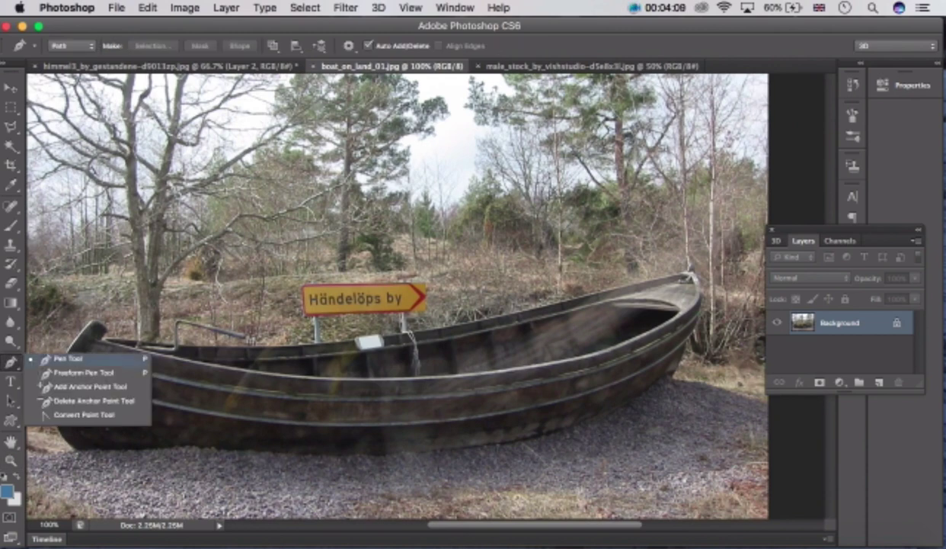
pyautogui.click(67, 358)
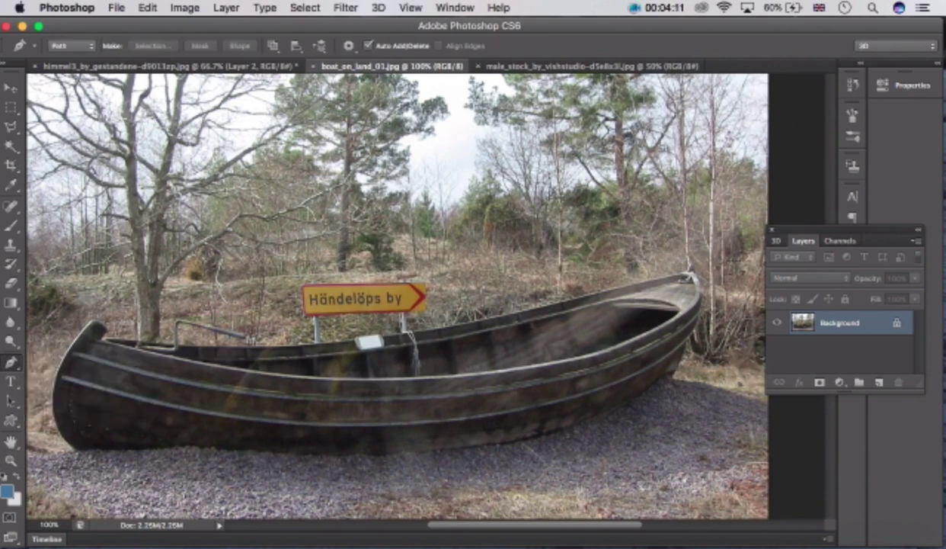
pyautogui.click(77, 450)
pyautogui.click(194, 447)
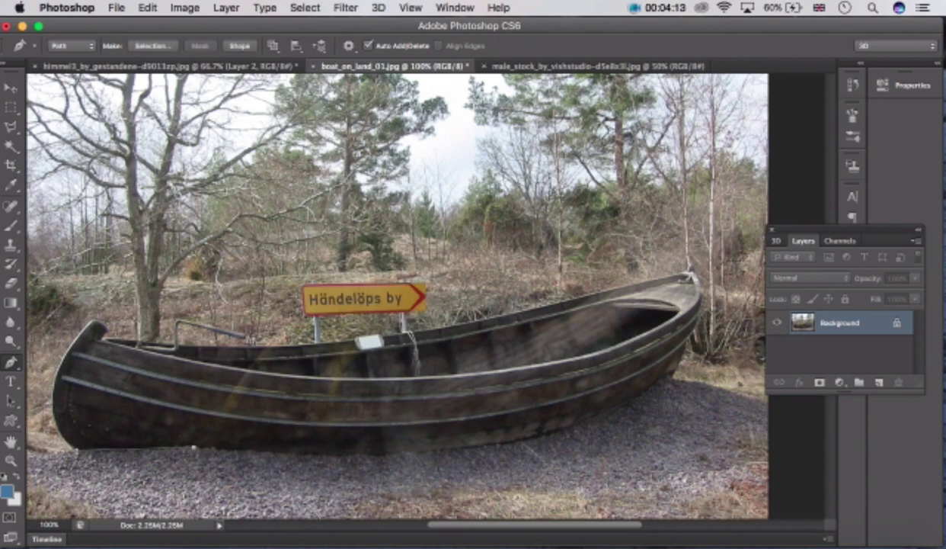
pyautogui.click(212, 449)
pyautogui.click(341, 455)
pyautogui.click(395, 453)
pyautogui.click(429, 450)
pyautogui.click(460, 449)
pyautogui.click(485, 445)
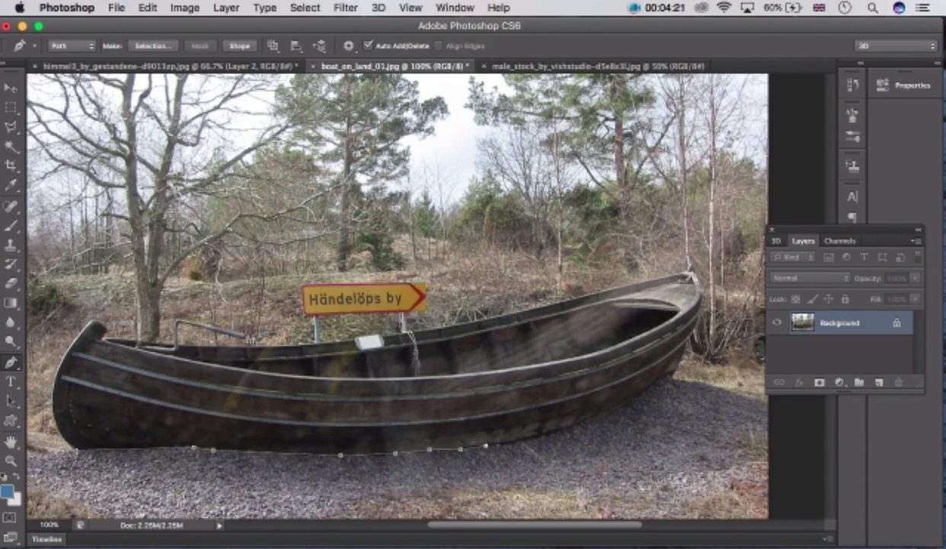
# Step: Continue the path along the rising underside of the hull to the base of its right end
pyautogui.click(525, 438)
pyautogui.click(602, 413)
pyautogui.click(630, 402)
pyautogui.hscroll(5, 631, 402)
pyautogui.scroll(3, 631, 402)
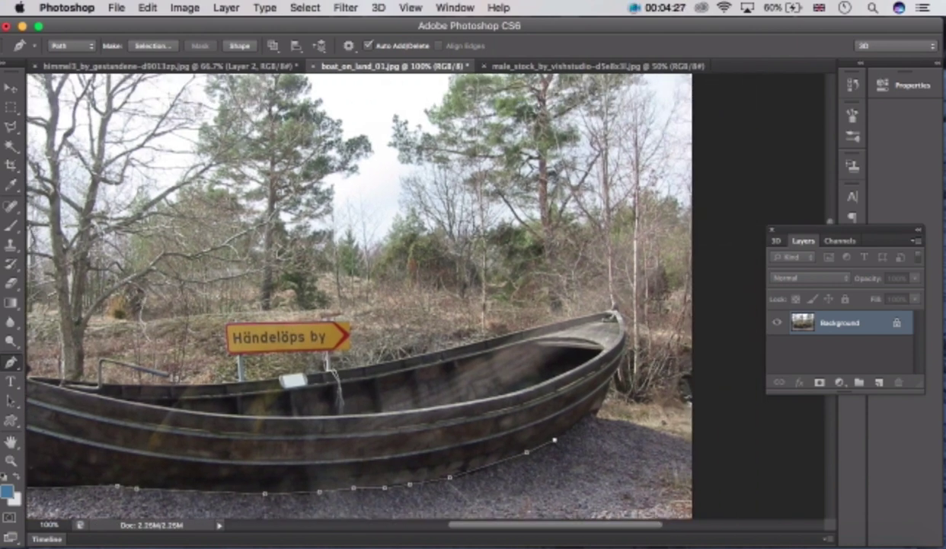
pyautogui.click(584, 415)
pyautogui.click(593, 415)
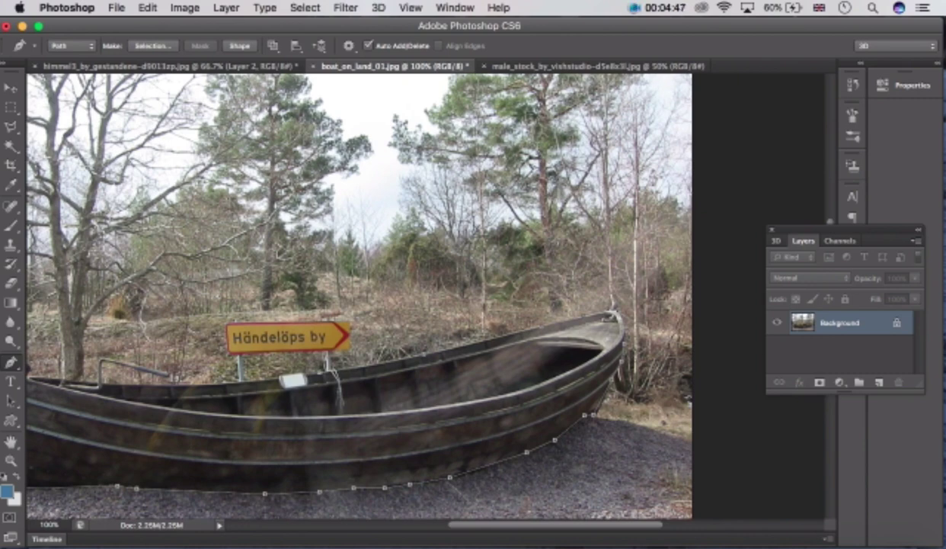
# Step: Complete the path around the rest of the boat and turn it into a new anti-aliased selection with a 0-pixel feather
pyautogui.hscroll(-10, 427, 289)
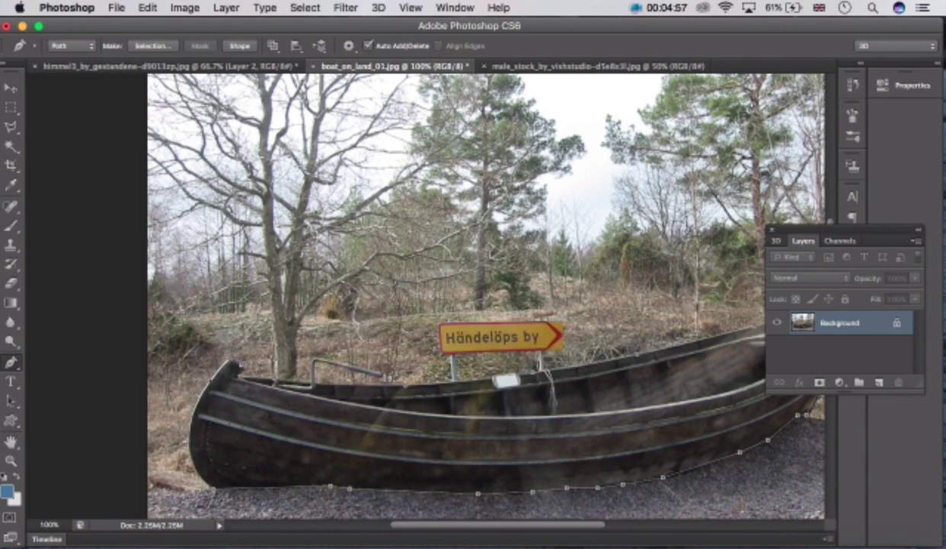
pyautogui.click(235, 363)
pyautogui.press('super+z')
pyautogui.press('Escape')
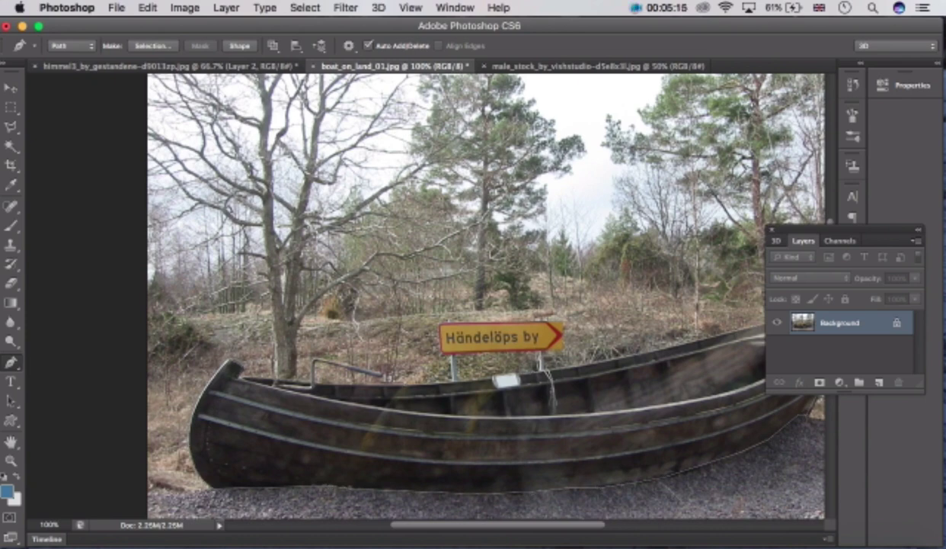
pyautogui.rightClick(430, 464)
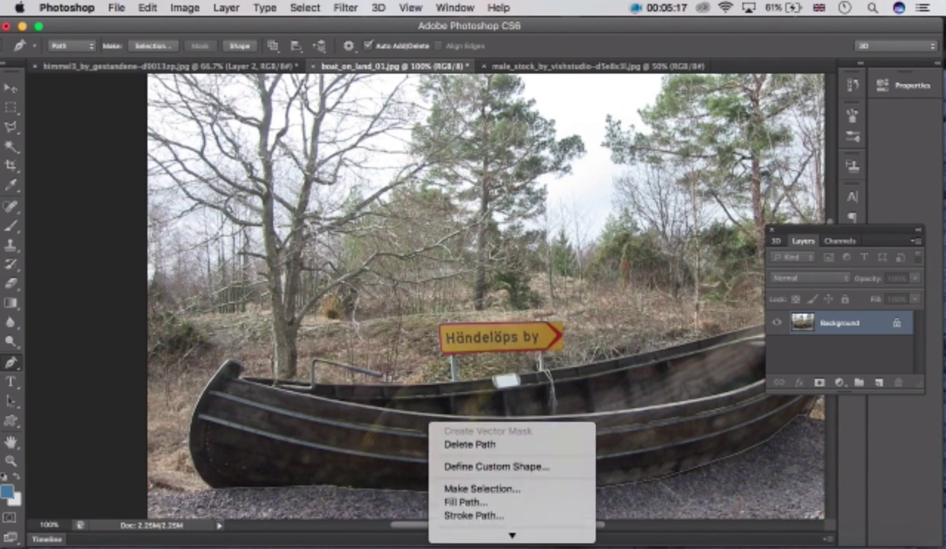
pyautogui.click(472, 485)
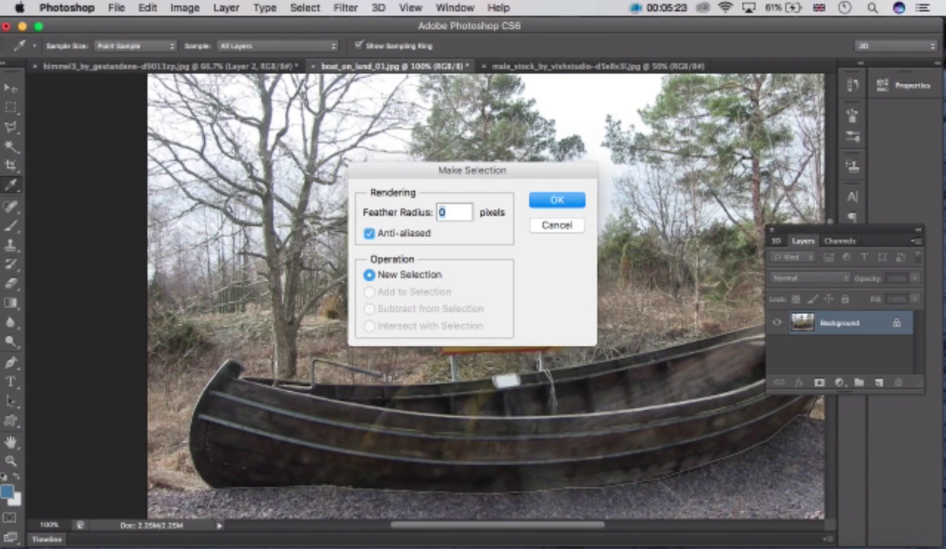
pyautogui.press('Return')
# Step: Cut the selected boat out of its photo, paste it into the seascape document and place its layer above Layer 3
pyautogui.hscroll(2, 451, 291)
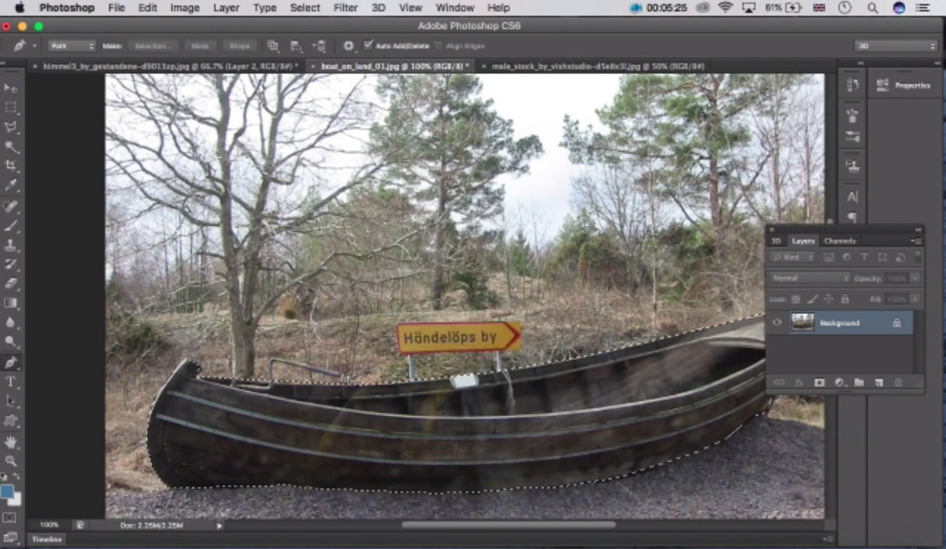
pyautogui.press('super+BackSpace')
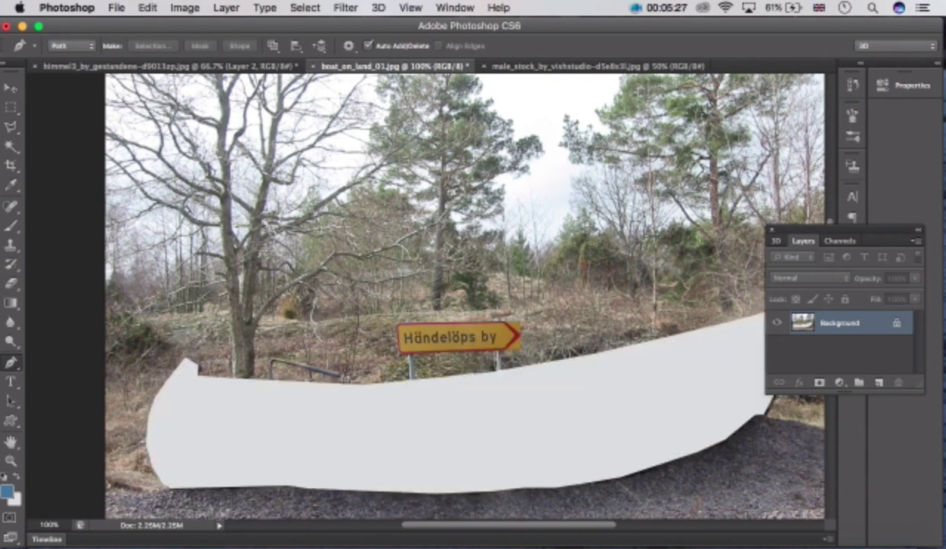
pyautogui.click(156, 66)
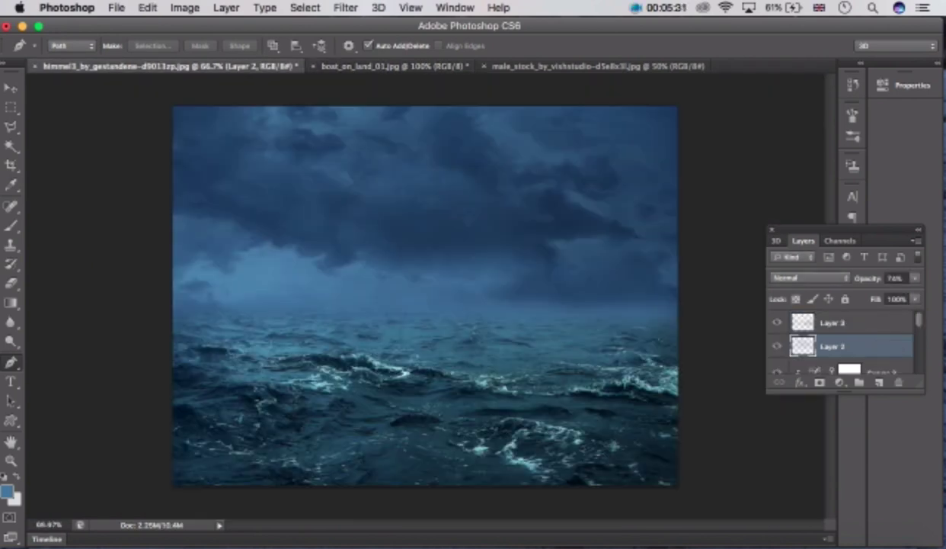
pyautogui.press('super+v')
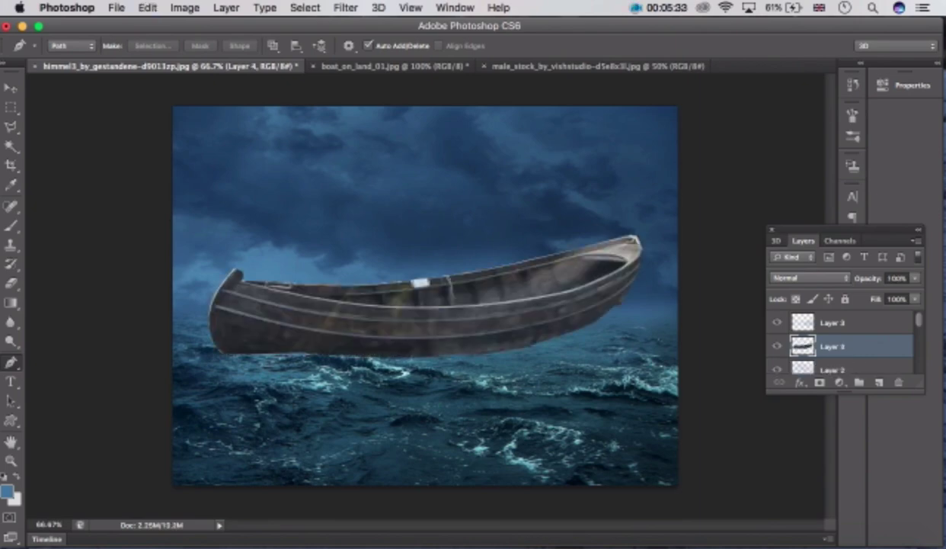
pyautogui.moveTo(833, 346); pyautogui.dragTo(833, 322)
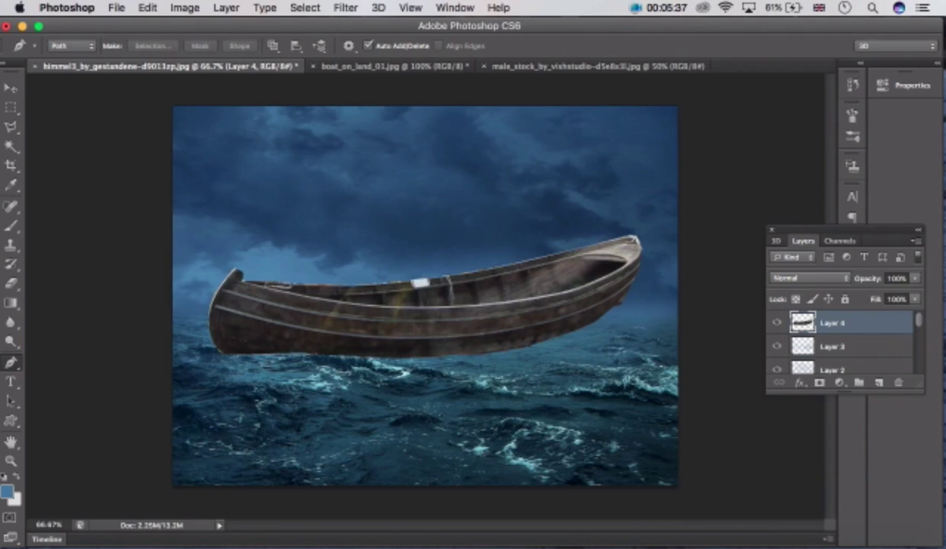
# Step: Free-transform the boat down onto the waves near the middle of the sea, scaled to about 66.7% width and 81.2% height
pyautogui.moveTo(477, 284); pyautogui.dragTo(483, 311)
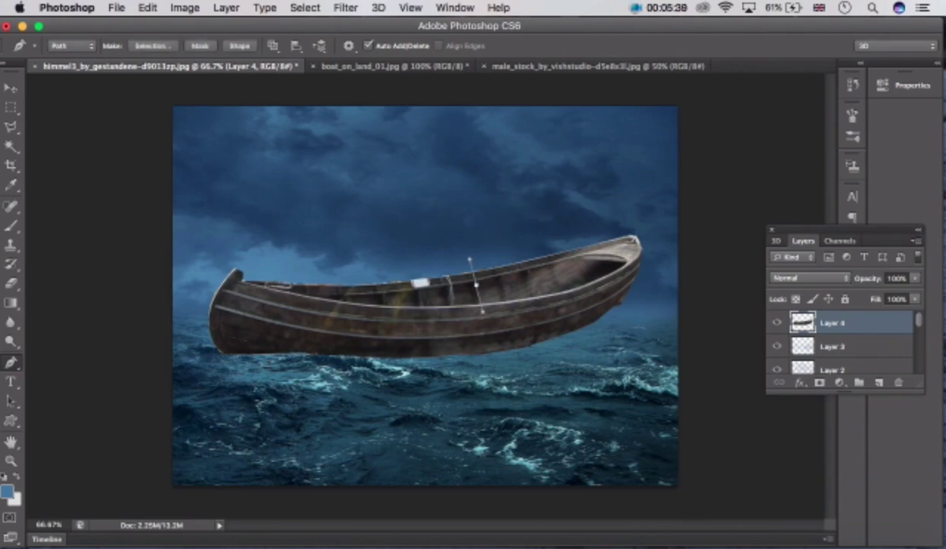
pyautogui.press('super+z')
pyautogui.press('v')
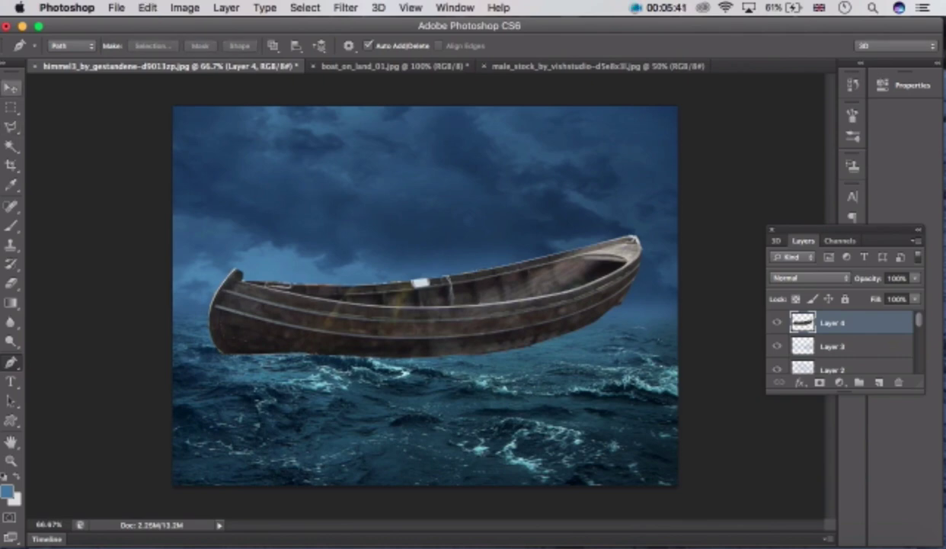
pyautogui.press('super+t')
pyautogui.moveTo(426, 296); pyautogui.dragTo(435, 365)
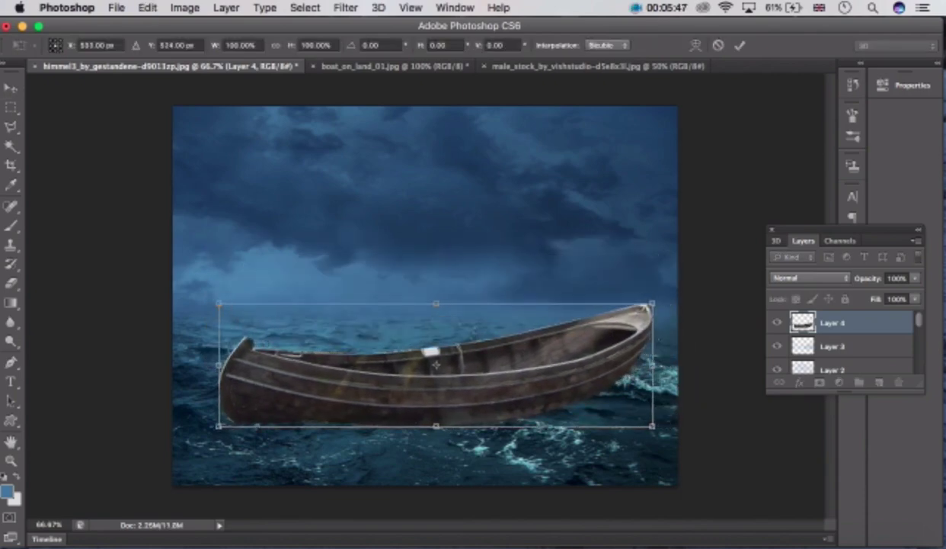
pyautogui.moveTo(651, 305); pyautogui.dragTo(510, 328)
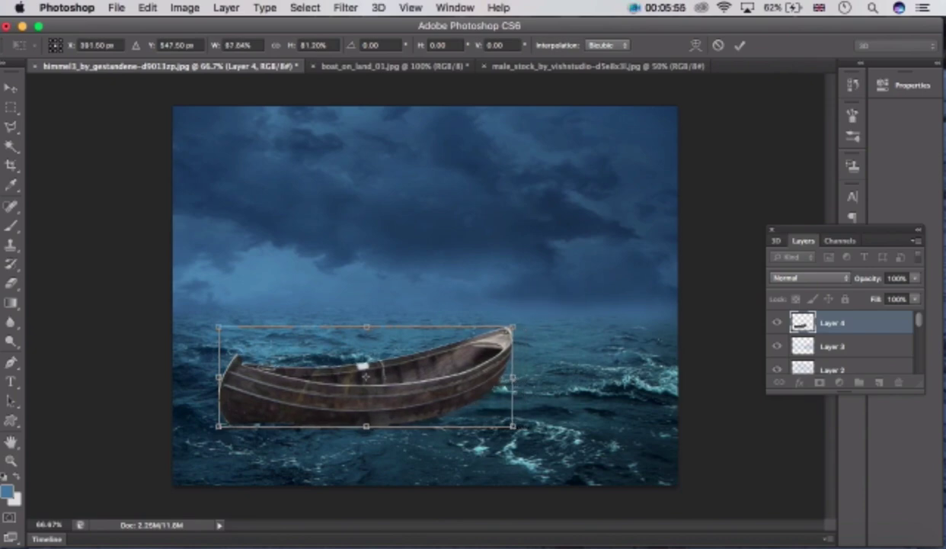
pyautogui.moveTo(442, 335); pyautogui.dragTo(495, 321)
pyautogui.moveTo(566, 413)
pyautogui.mouseDown()
pyautogui.moveTo(559, 398)
pyautogui.moveTo(562, 413)
pyautogui.mouseUp()
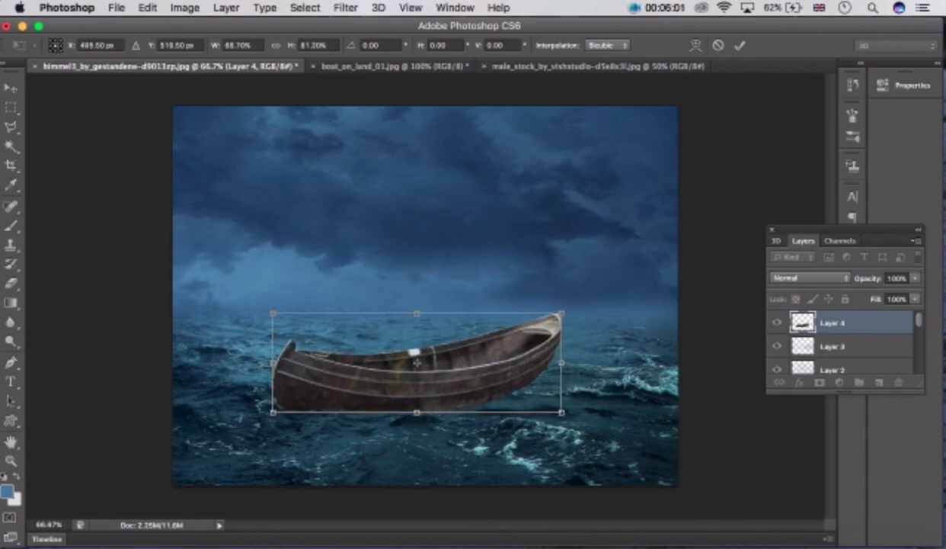
# Step: Shrink the boat further to about 63.3% width and 76% height and apply the transformation
pyautogui.moveTo(561, 313); pyautogui.dragTo(547, 327)
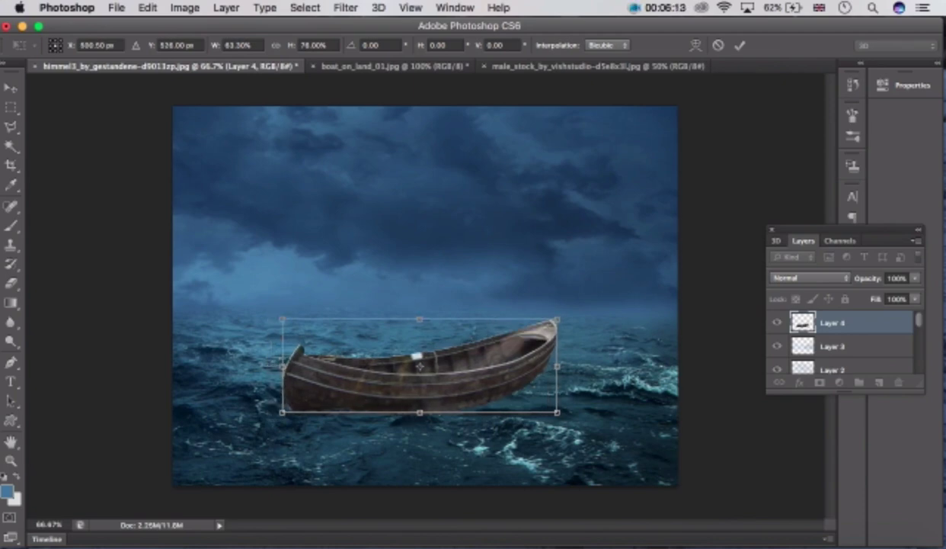
pyautogui.click(11, 88)
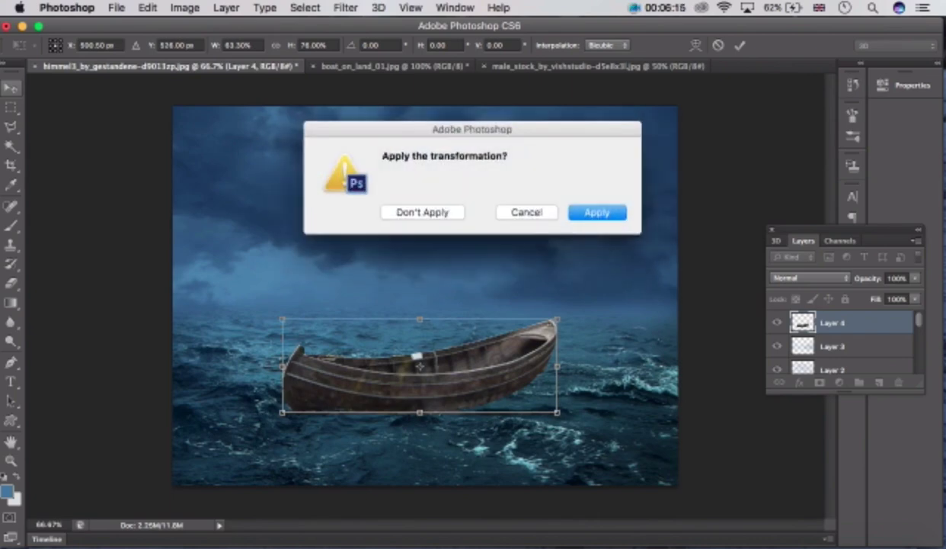
pyautogui.click(597, 212)
pyautogui.press('Return')
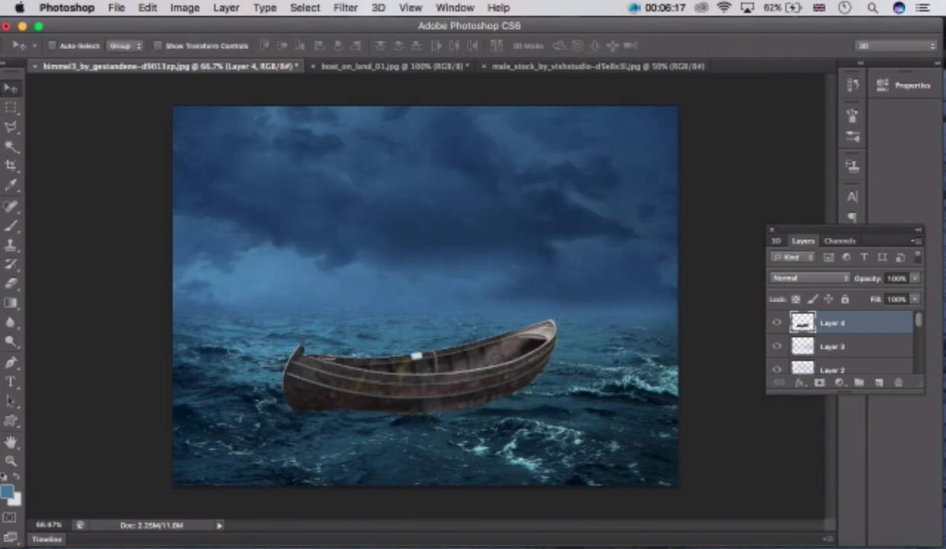
# Step: Choose the Clone Stamp tool and add a new empty layer above the boat's Layer 4
pyautogui.scroll(-5, 835, 335)
pyautogui.click(833, 320)
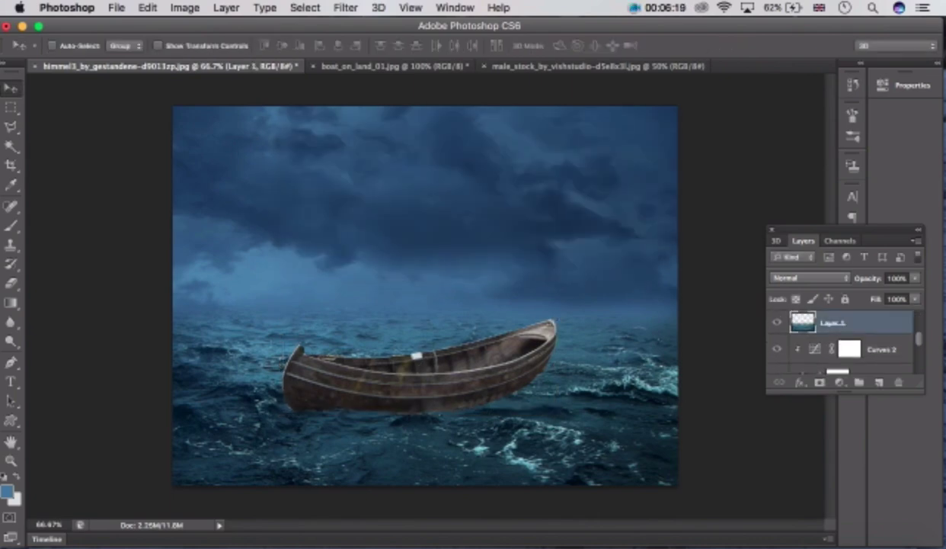
pyautogui.press('e')
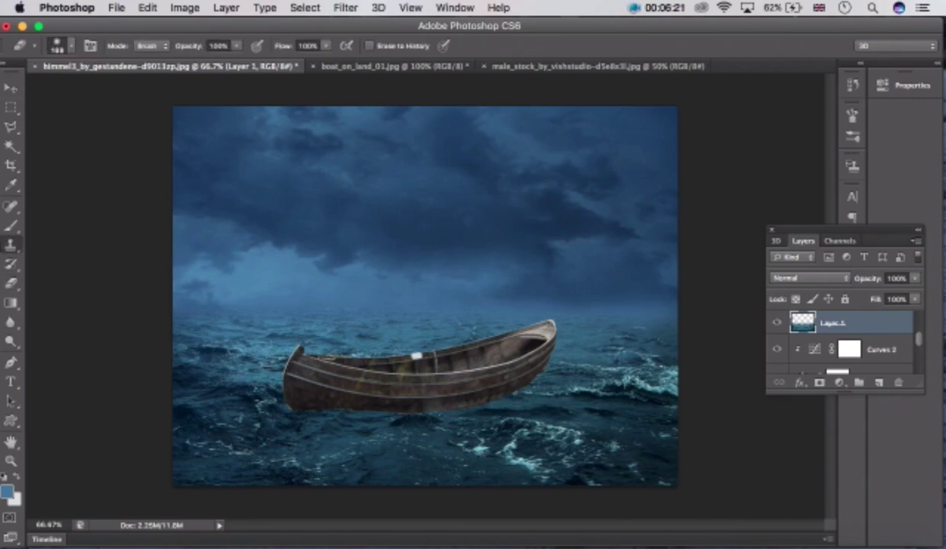
pyautogui.click(11, 244)
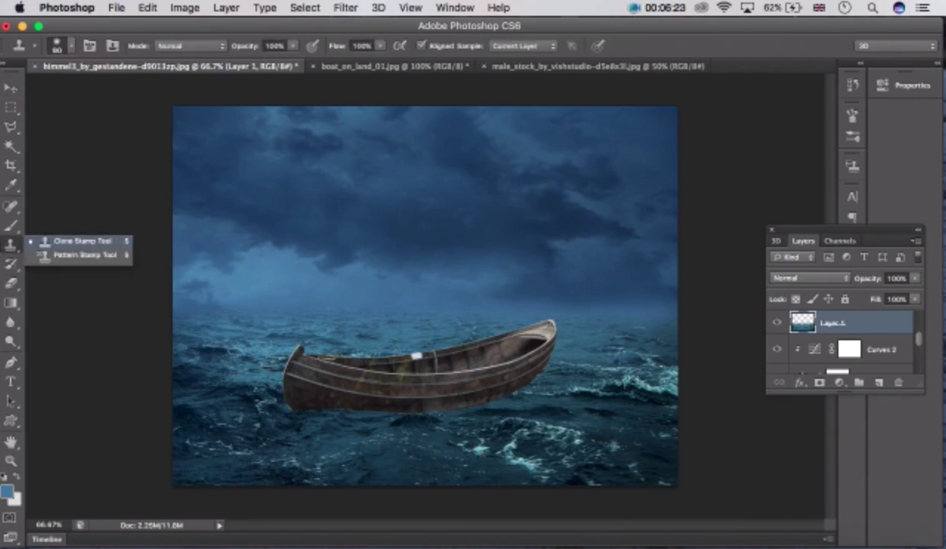
pyautogui.click(82, 240)
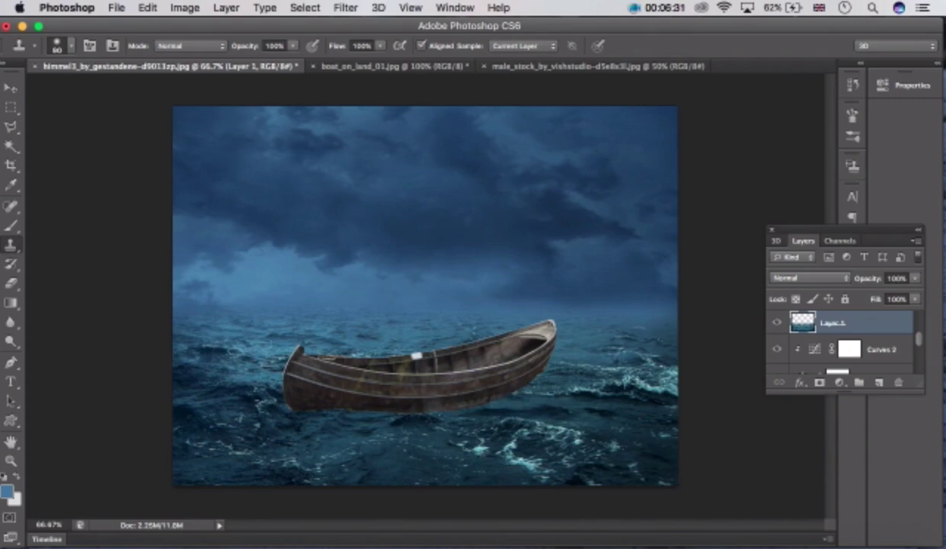
pyautogui.scroll(5, 842, 343)
pyautogui.click(842, 323)
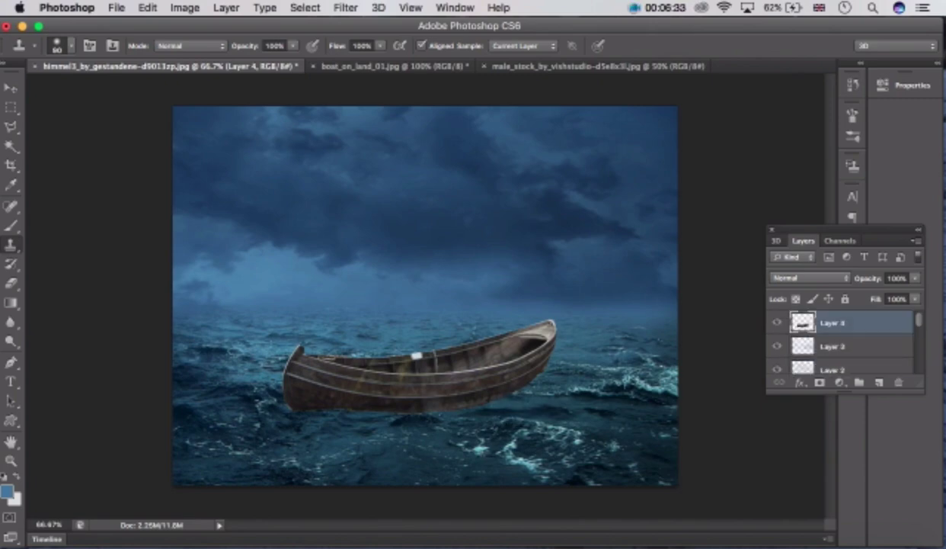
pyautogui.click(879, 382)
pyautogui.click(11, 459)
pyautogui.click(435, 372)
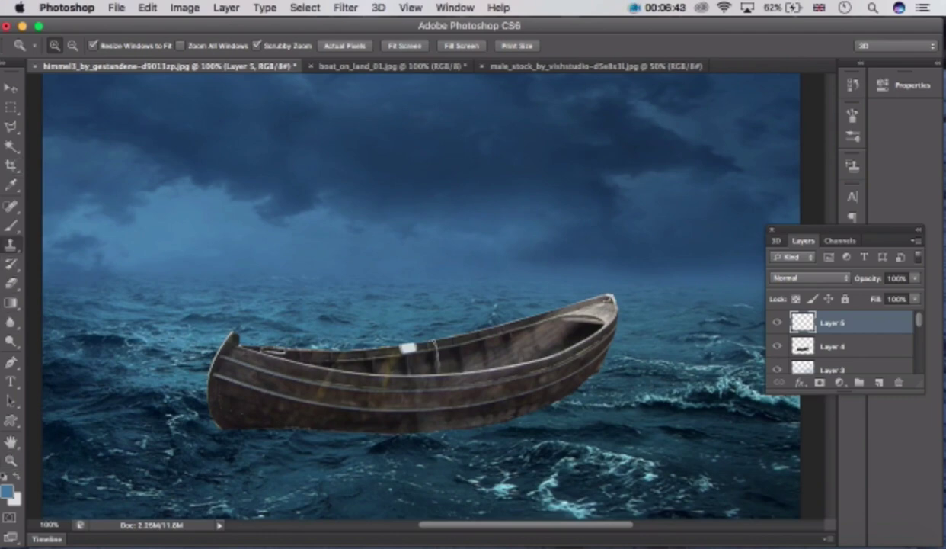
# Step: Clone sea water over the boat's lower hull edge on Layer 5 so the waterline blends softly into the waves
pyautogui.click(11, 244)
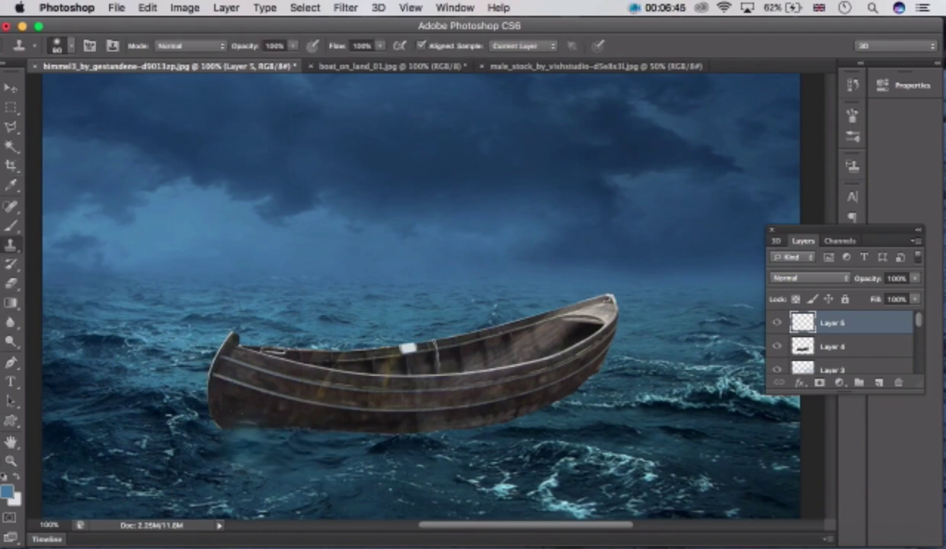
pyautogui.moveTo(222, 440)
pyautogui.mouseDown()
pyautogui.moveTo(262, 431)
pyautogui.moveTo(372, 434)
pyautogui.mouseUp()
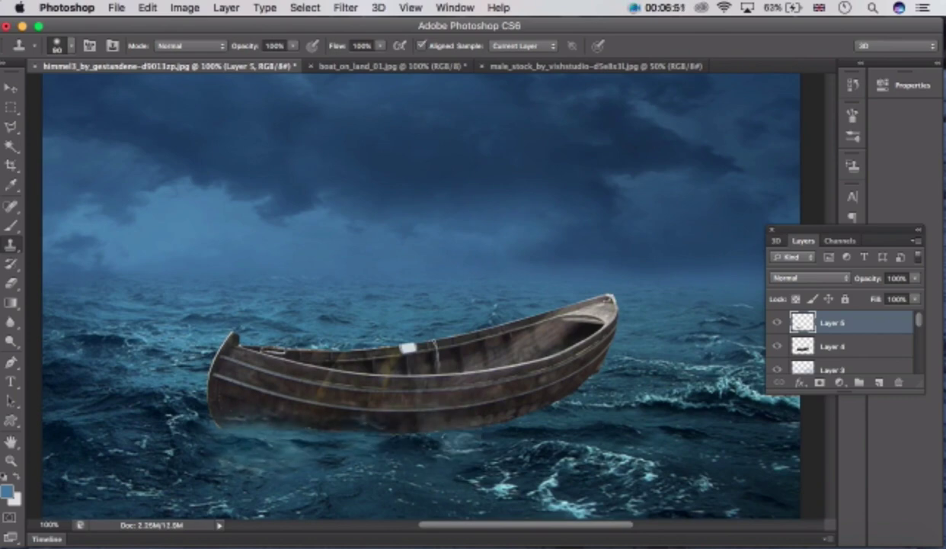
pyautogui.keyDown('alt'); pyautogui.click(317, 453); pyautogui.keyUp('alt')
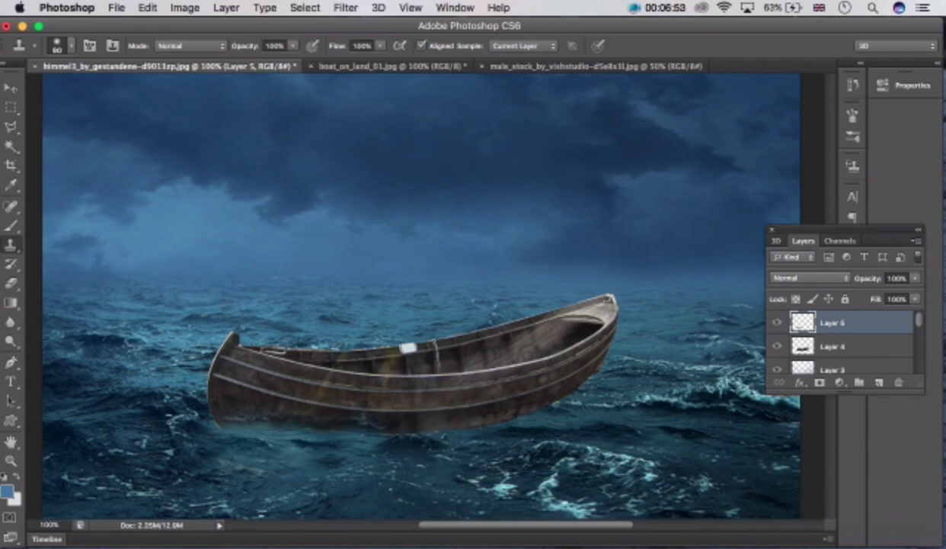
pyautogui.moveTo(415, 429); pyautogui.dragTo(379, 427)
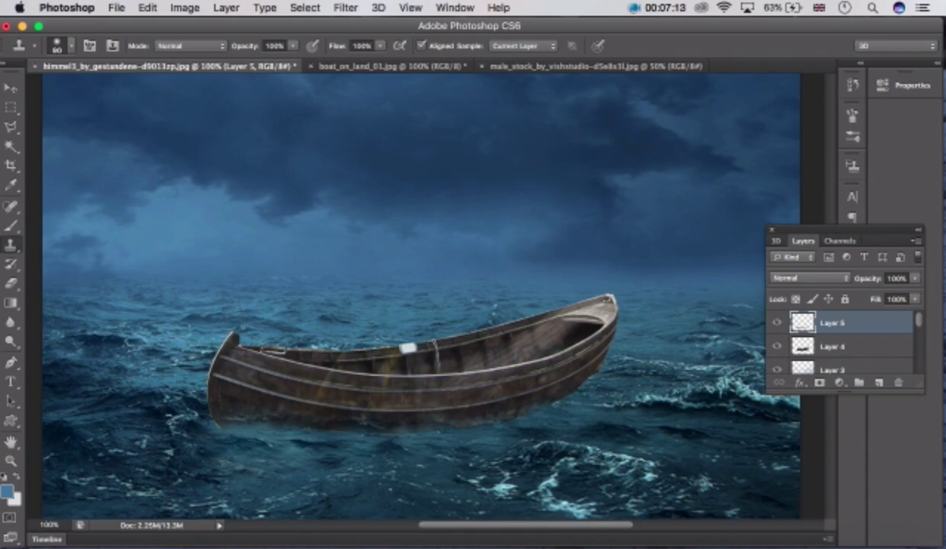
pyautogui.moveTo(228, 431); pyautogui.dragTo(206, 408)
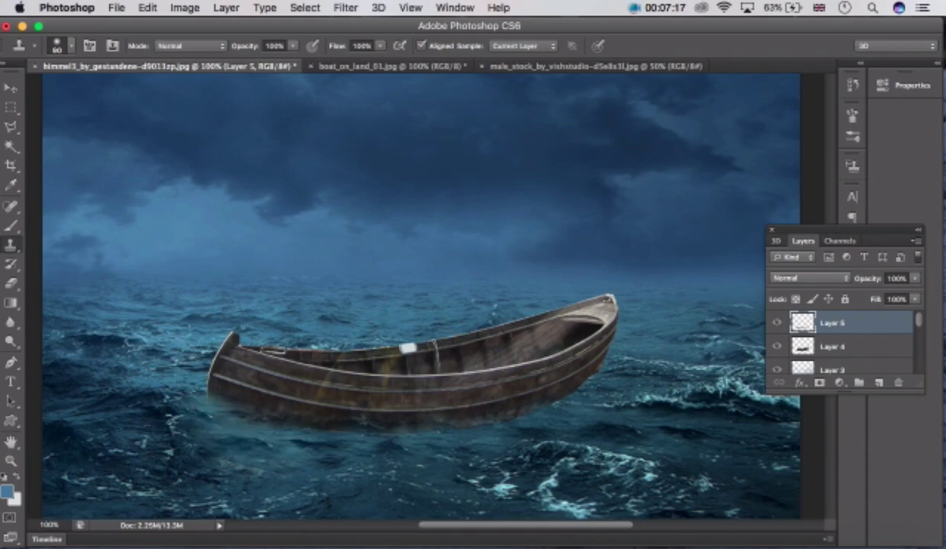
pyautogui.moveTo(593, 412); pyautogui.dragTo(543, 409)
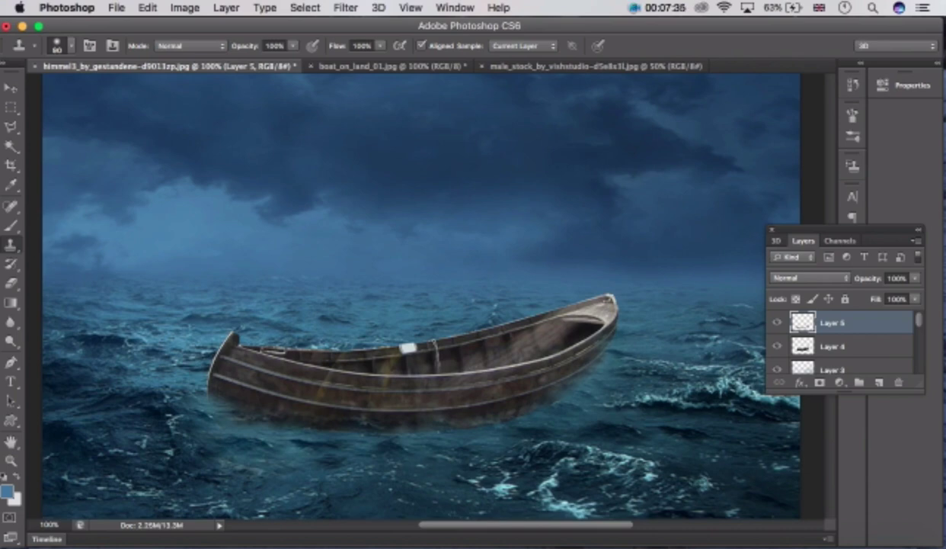
# Step: Select the sea's Layer 1 as clone source, return to Layer 5 and clone more water around both ends of the boat
pyautogui.scroll(-5, 846, 343)
pyautogui.scroll(8, 846, 343)
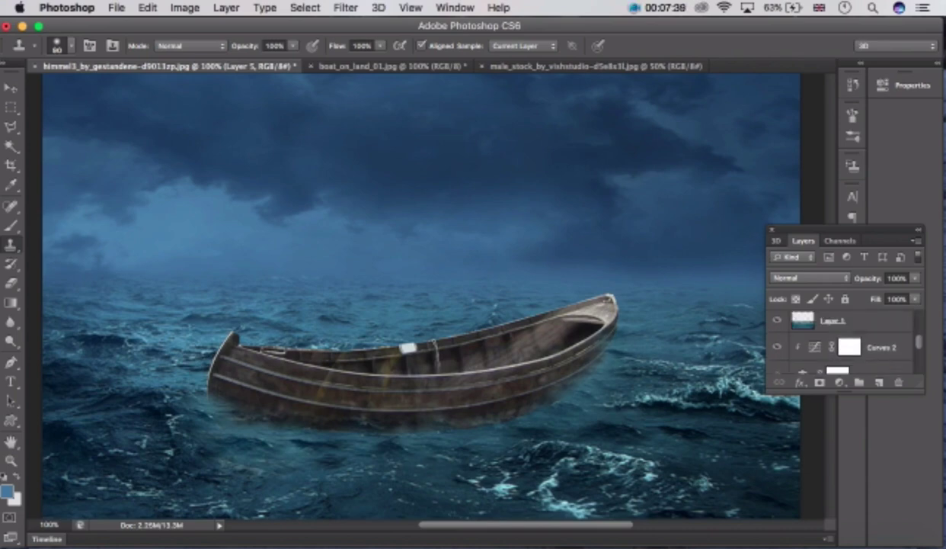
pyautogui.click(845, 321)
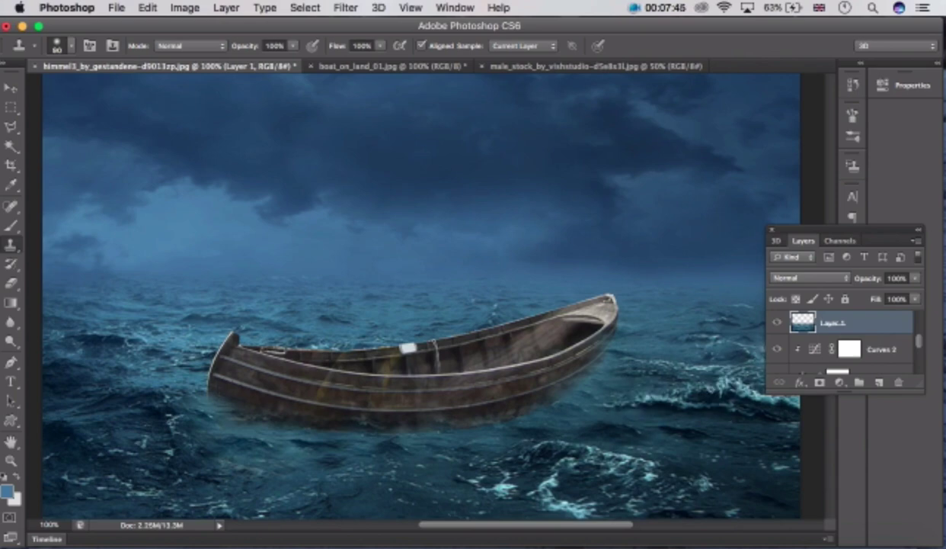
pyautogui.scroll(4, 845, 343)
pyautogui.click(838, 322)
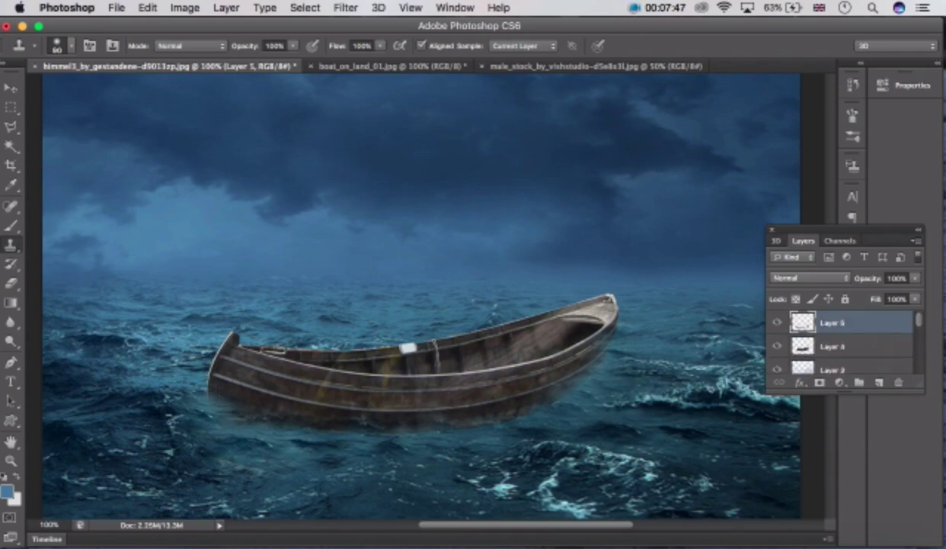
pyautogui.moveTo(589, 354); pyautogui.dragTo(616, 340)
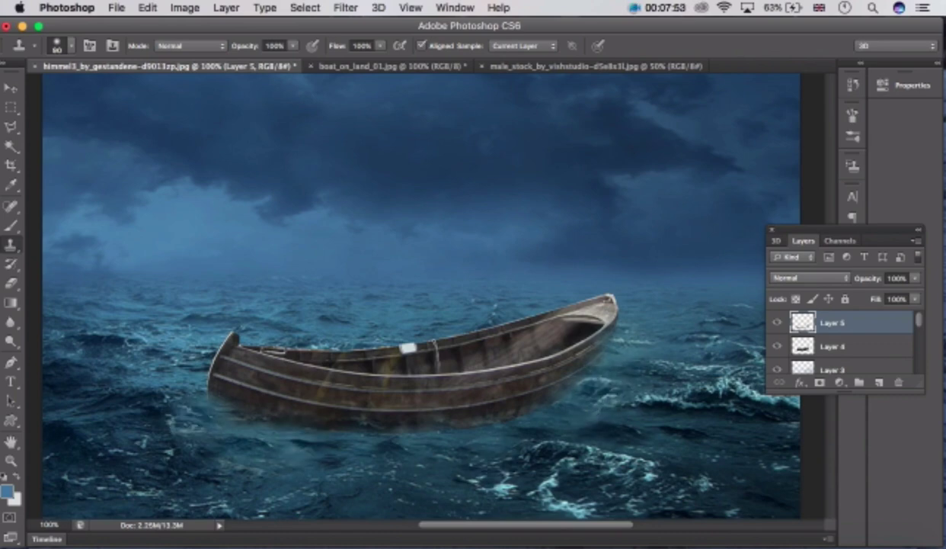
pyautogui.moveTo(192, 368)
pyautogui.mouseDown()
pyautogui.moveTo(194, 381)
pyautogui.moveTo(192, 373)
pyautogui.mouseUp()
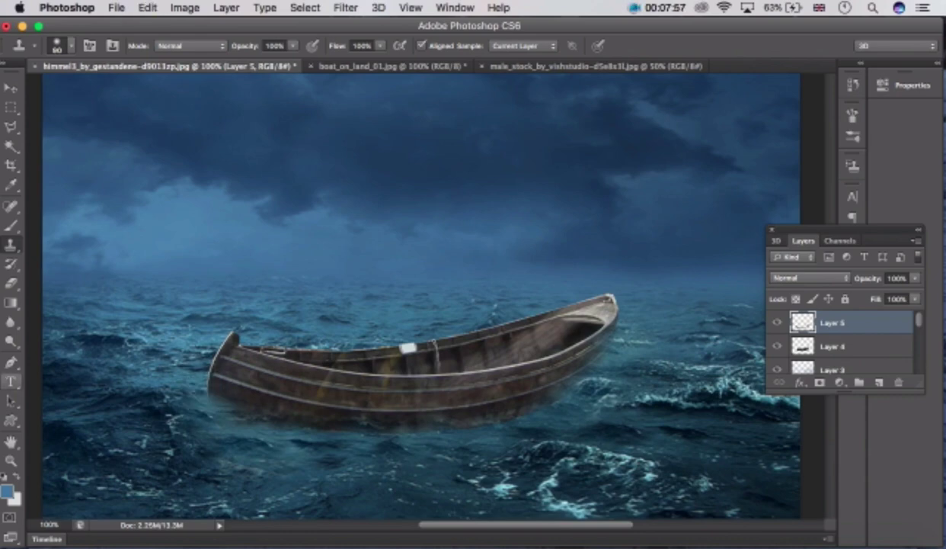
# Step: Add a Curves adjustment layer directly above the boat's Layer 4
pyautogui.click(11, 88)
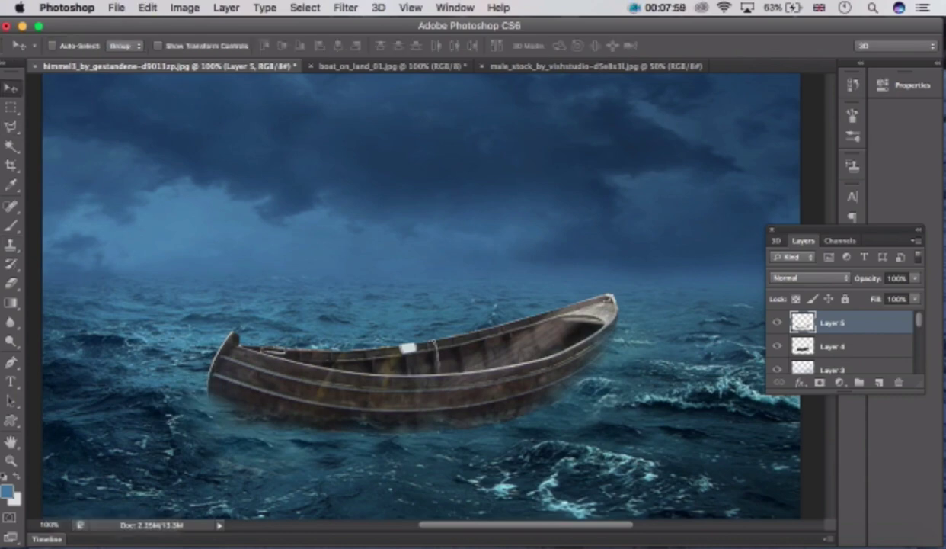
pyautogui.click(11, 461)
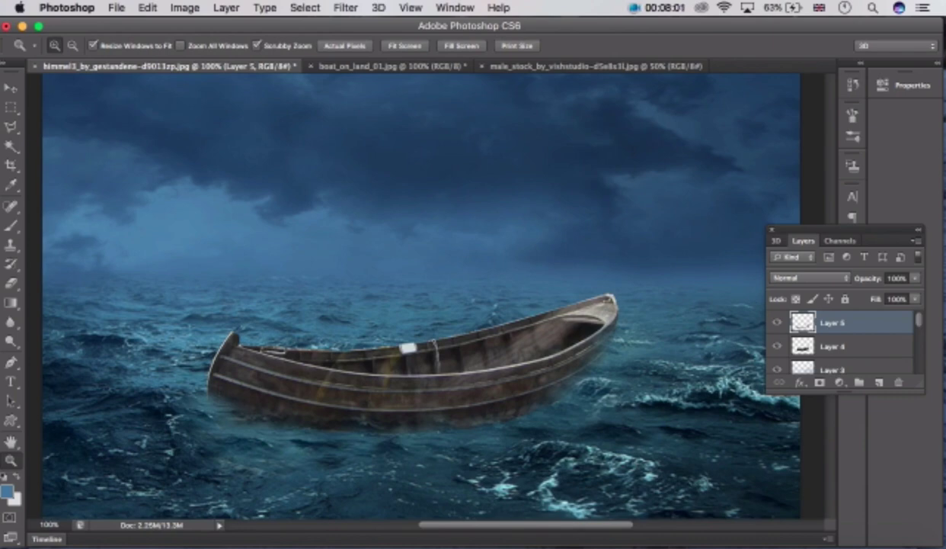
pyautogui.click(73, 46)
pyautogui.click(366, 252)
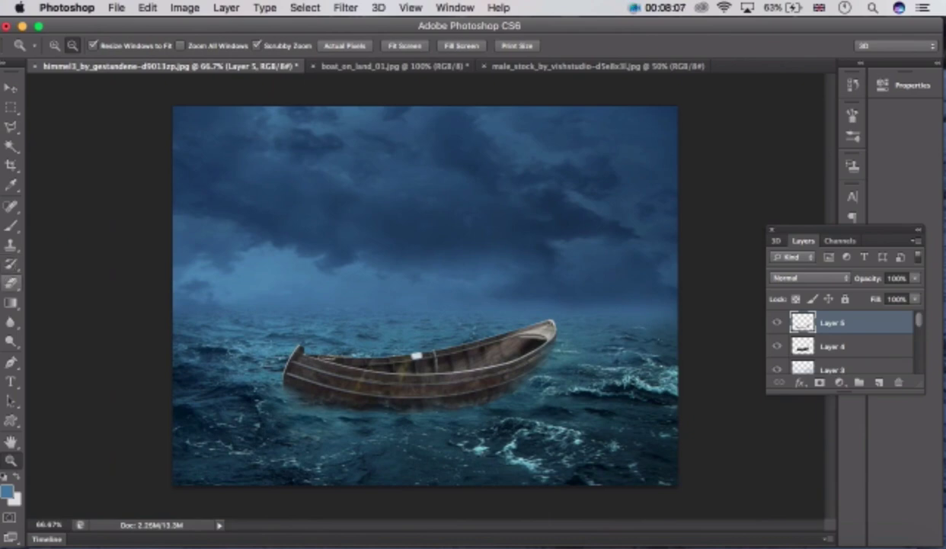
pyautogui.press('e')
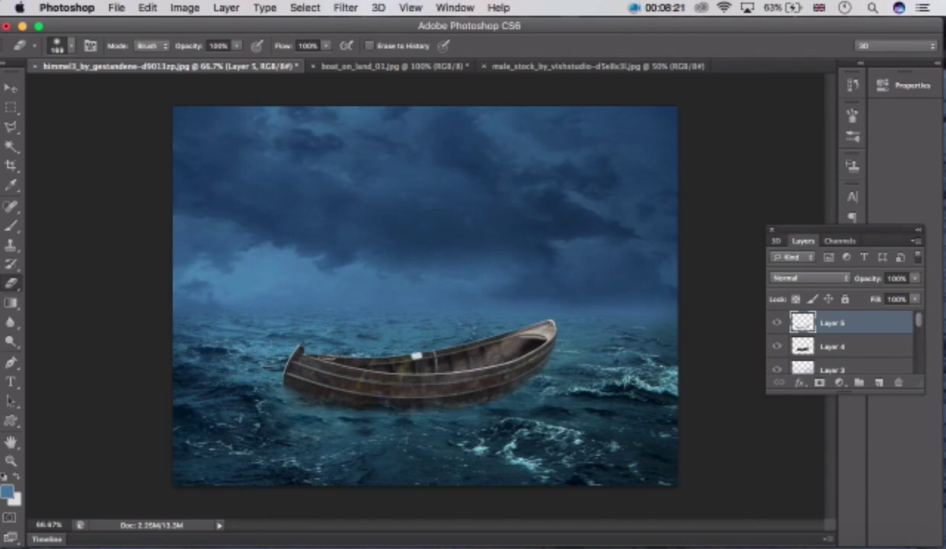
pyautogui.click(838, 345)
pyautogui.click(839, 383)
pyautogui.click(839, 381)
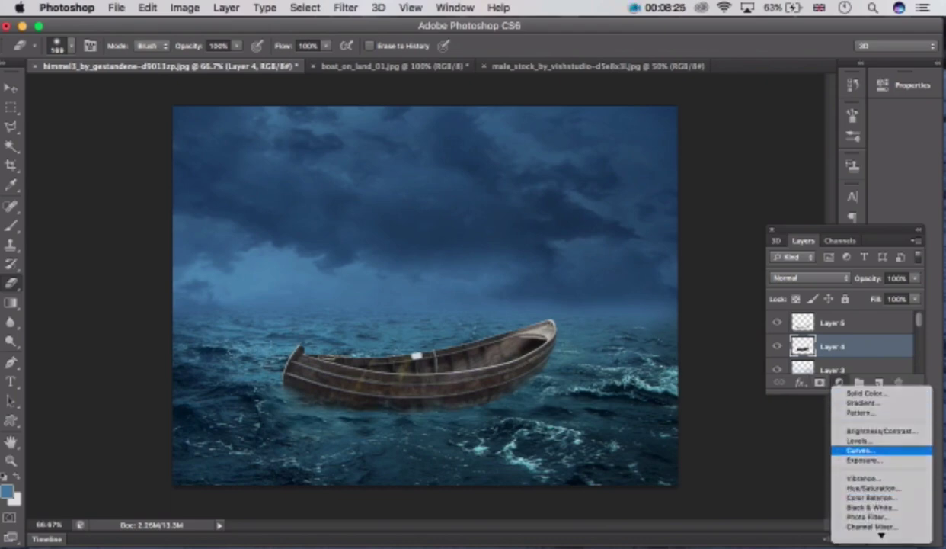
pyautogui.click(861, 451)
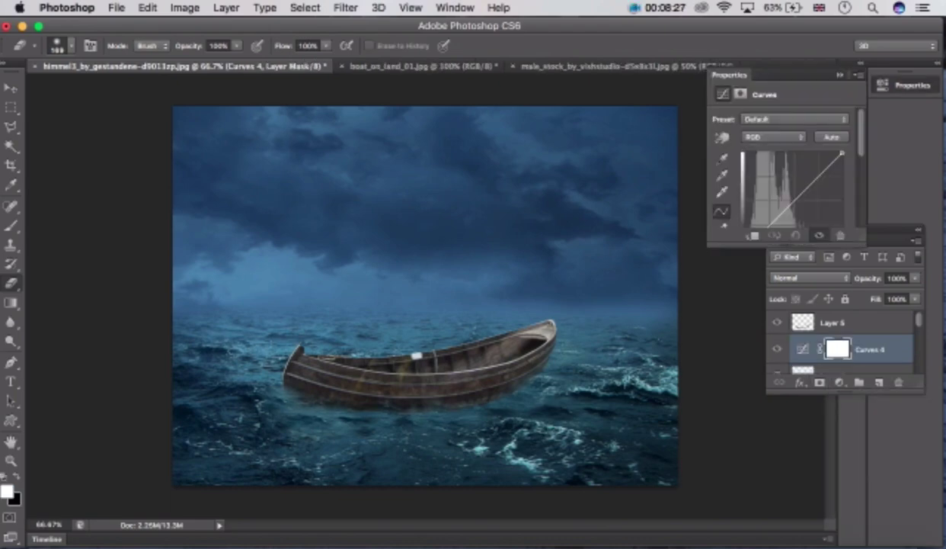
# Step: Clip the Curves adjustment to the boat layer and pull the RGB curve's midtones down to darken the boat
pyautogui.moveTo(799, 194); pyautogui.dragTo(802, 198)
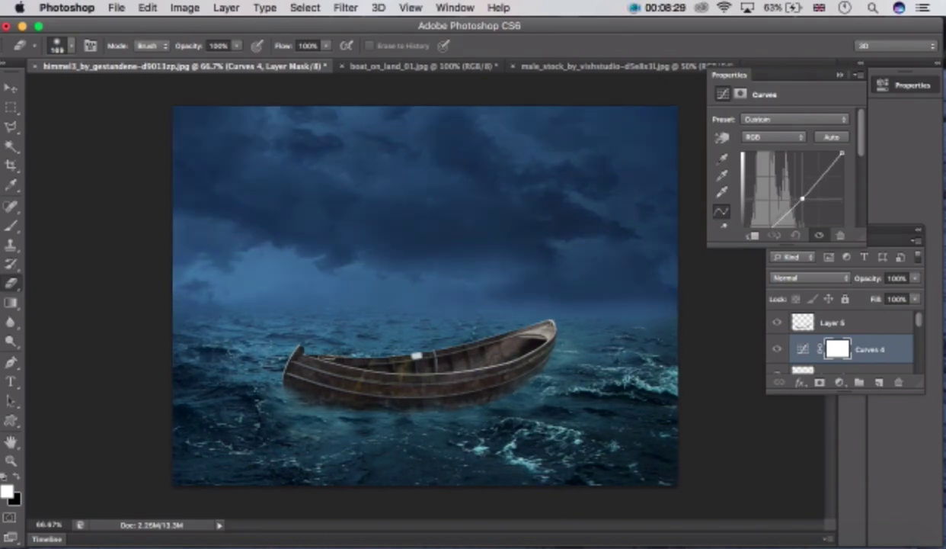
pyautogui.click(752, 236)
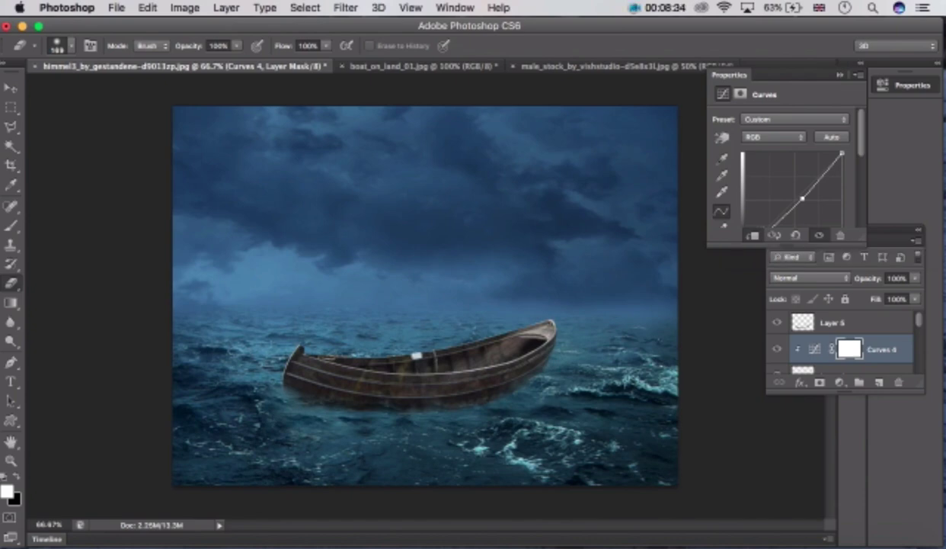
pyautogui.moveTo(802, 198); pyautogui.dragTo(807, 202)
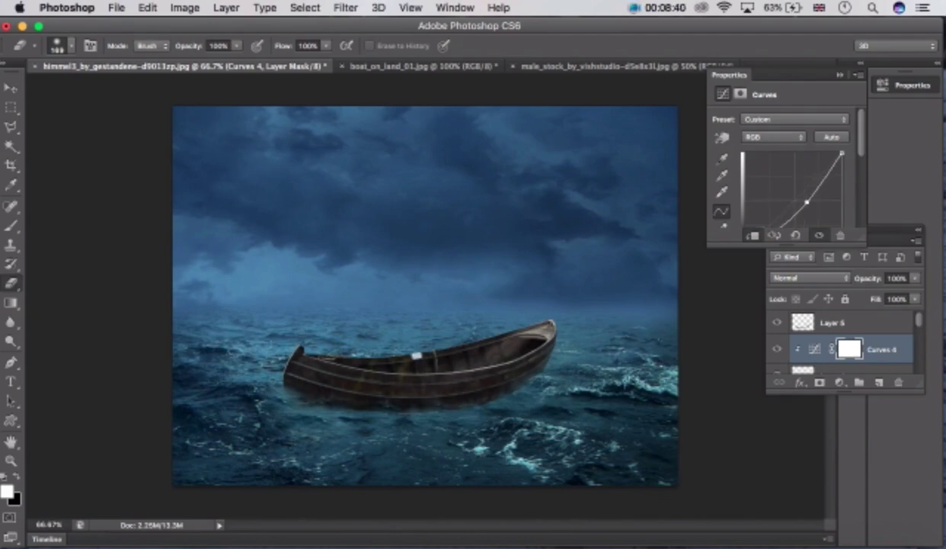
pyautogui.click(840, 74)
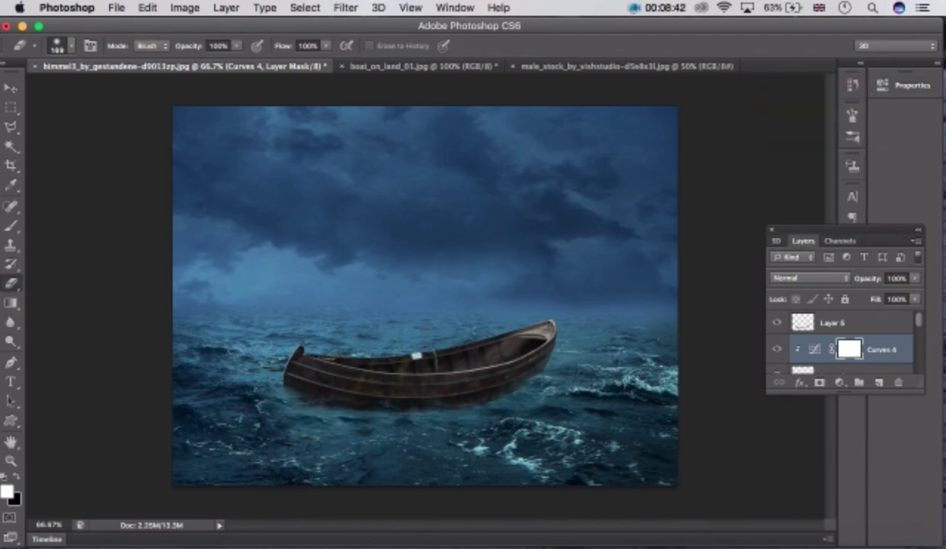
# Step: Add a Hue/Saturation adjustment clipped to the boat with Colorize on, hue 208, saturation about 18 and lightness -6
pyautogui.click(840, 382)
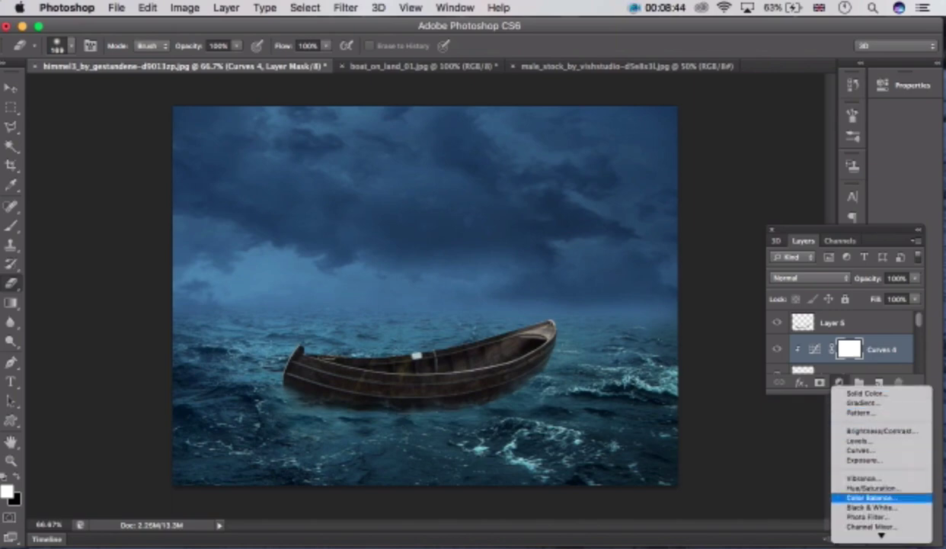
pyautogui.click(871, 487)
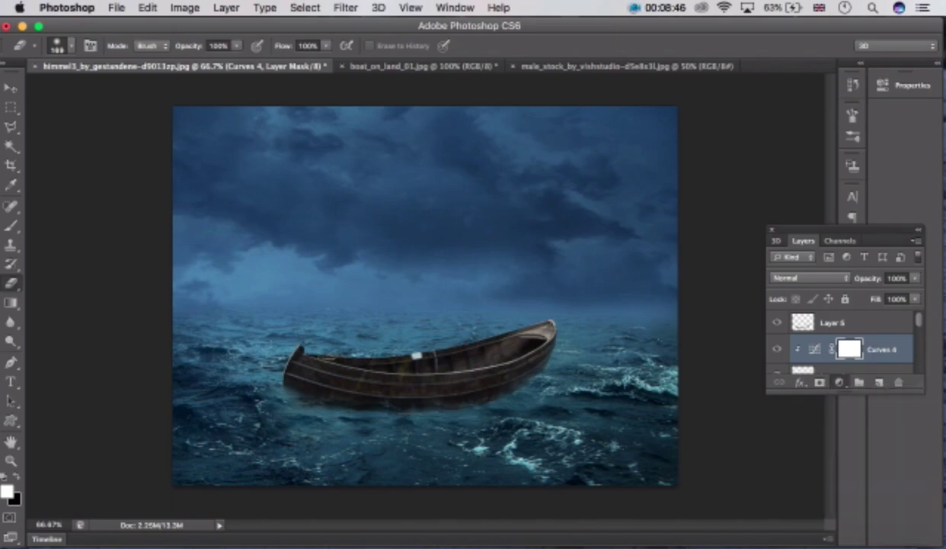
pyautogui.click(753, 236)
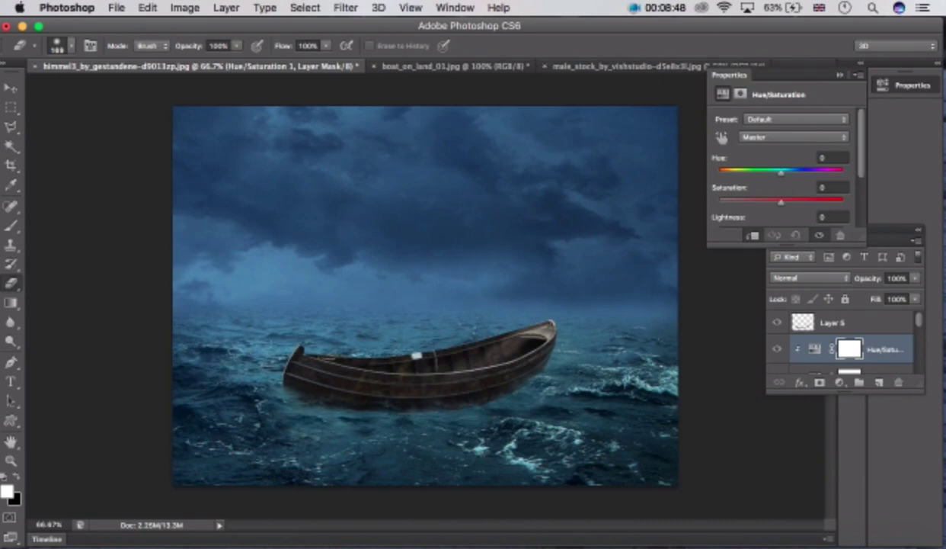
pyautogui.scroll(-5, 784, 168)
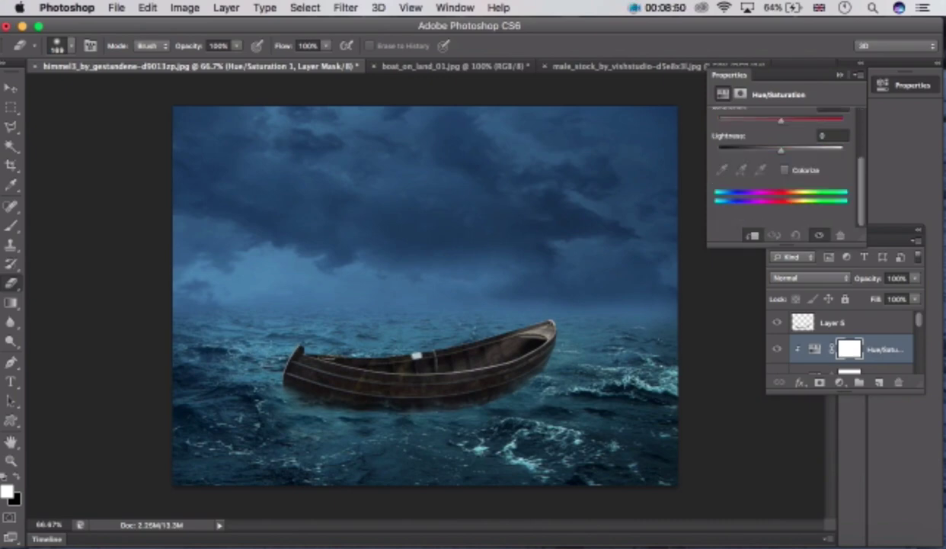
pyautogui.click(785, 169)
pyautogui.scroll(5, 785, 167)
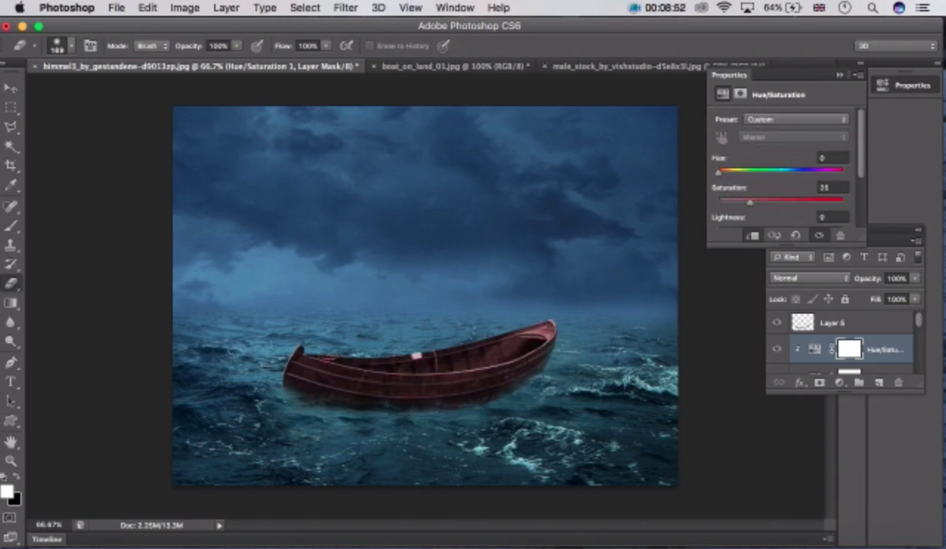
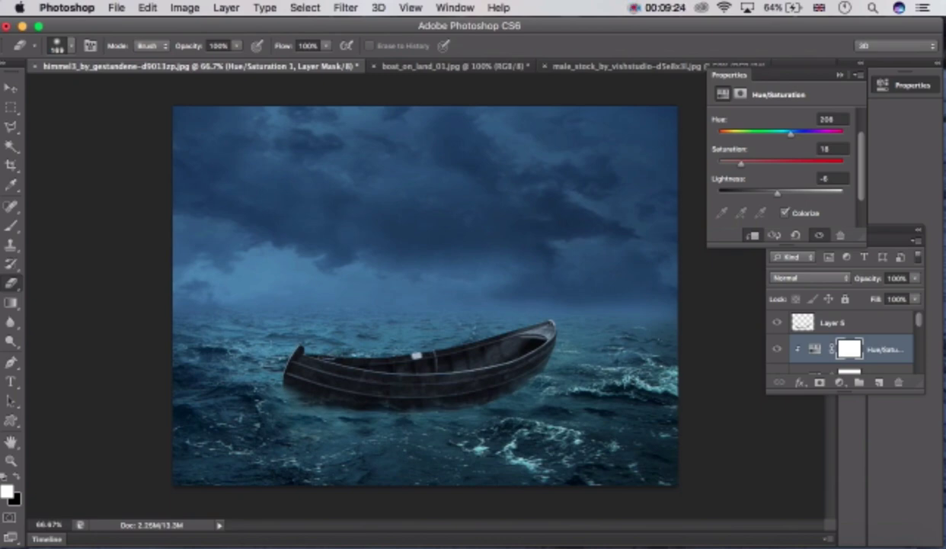
pyautogui.moveTo(742, 163)
pyautogui.mouseDown()
pyautogui.moveTo(765, 163)
pyautogui.moveTo(749, 163)
pyautogui.mouseUp()
pyautogui.moveTo(749, 163); pyautogui.dragTo(743, 163)
pyautogui.click(840, 75)
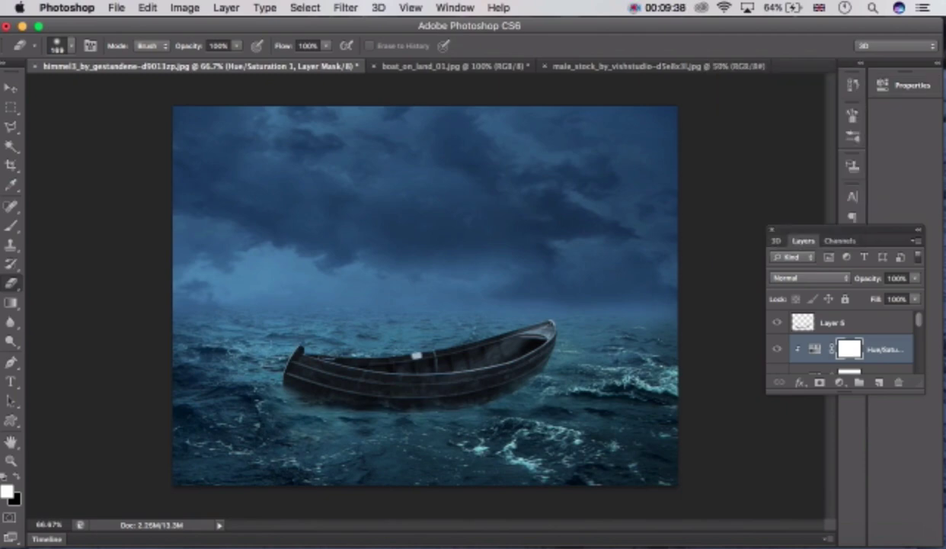
# Step: Merge the Hue/Saturation and Curves 4 adjustments with the boat's Layer 4 into a single layer
pyautogui.scroll(-2, 846, 343)
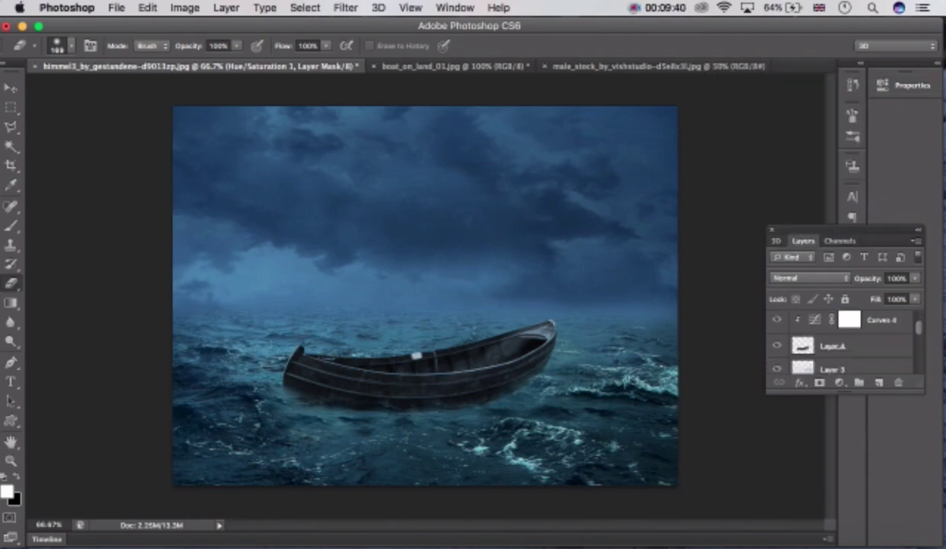
pyautogui.scroll(2, 846, 343)
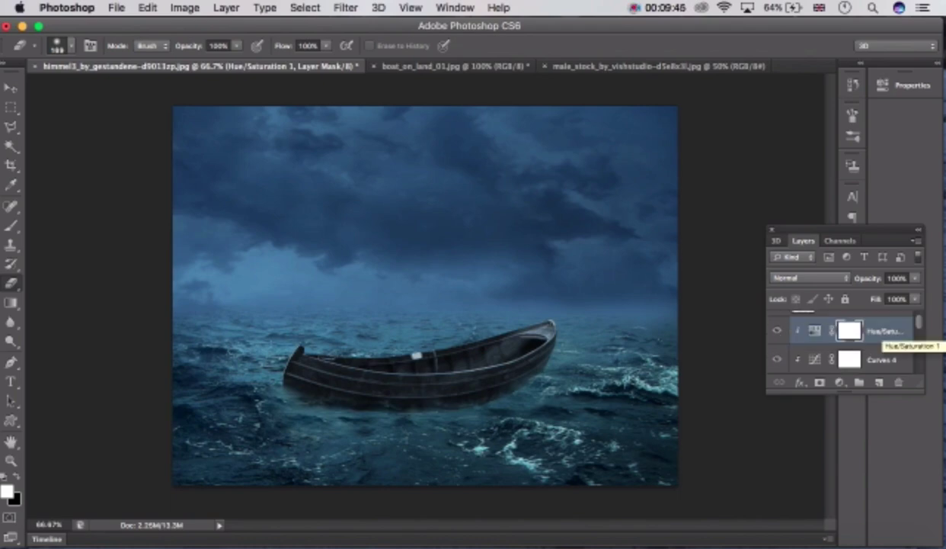
pyautogui.scroll(-3, 846, 343)
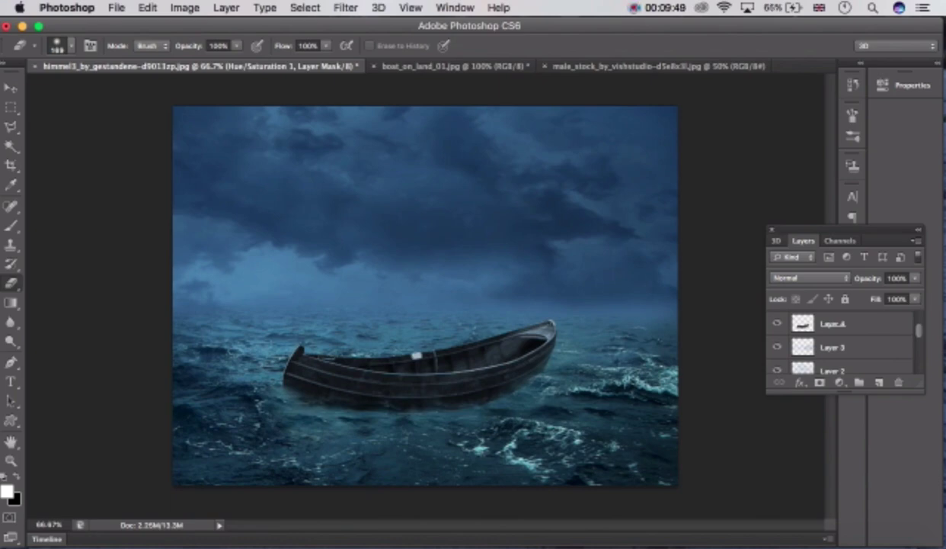
pyautogui.keyDown('shift'); pyautogui.click(840, 324); pyautogui.keyUp('shift')
pyautogui.scroll(2, 841, 335)
pyautogui.scroll(-1, 846, 343)
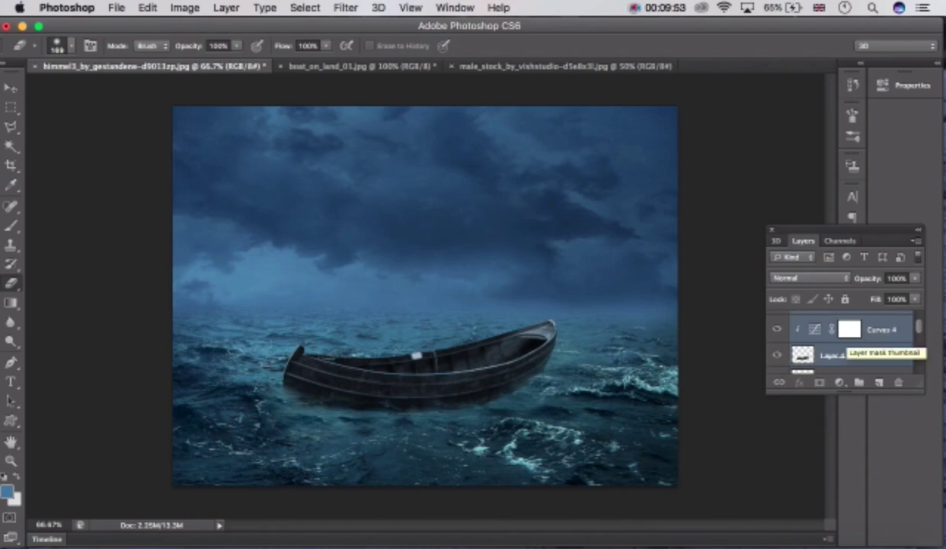
pyautogui.scroll(1, 849, 347)
pyautogui.scroll(-2, 846, 343)
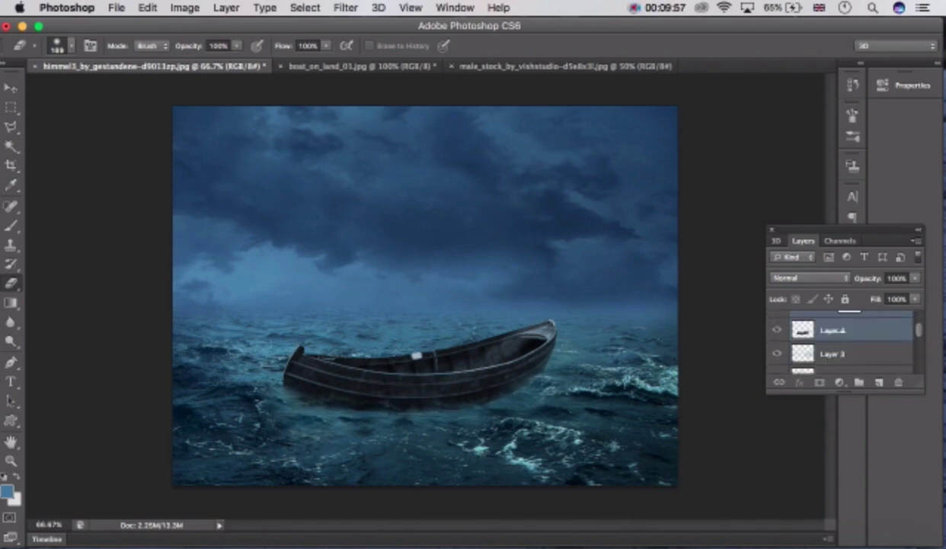
pyautogui.rightClick(835, 329)
pyautogui.click(732, 339)
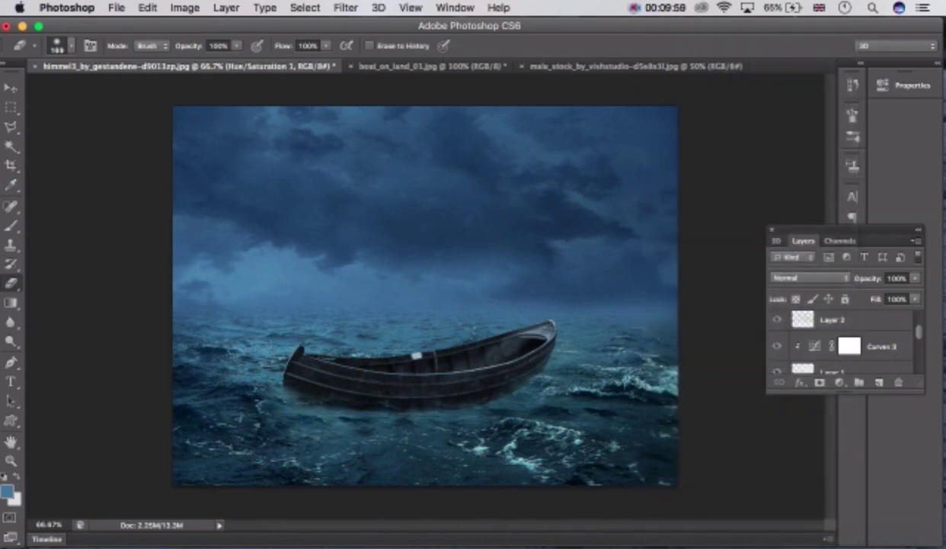
pyautogui.scroll(3, 842, 342)
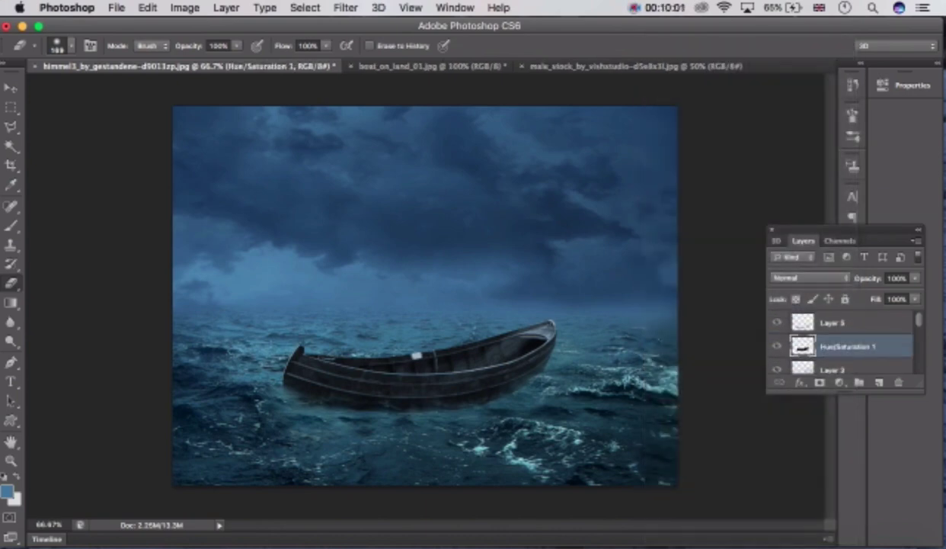
pyautogui.click(777, 367)
pyautogui.click(777, 367)
pyautogui.click(777, 367)
pyautogui.click(777, 367)
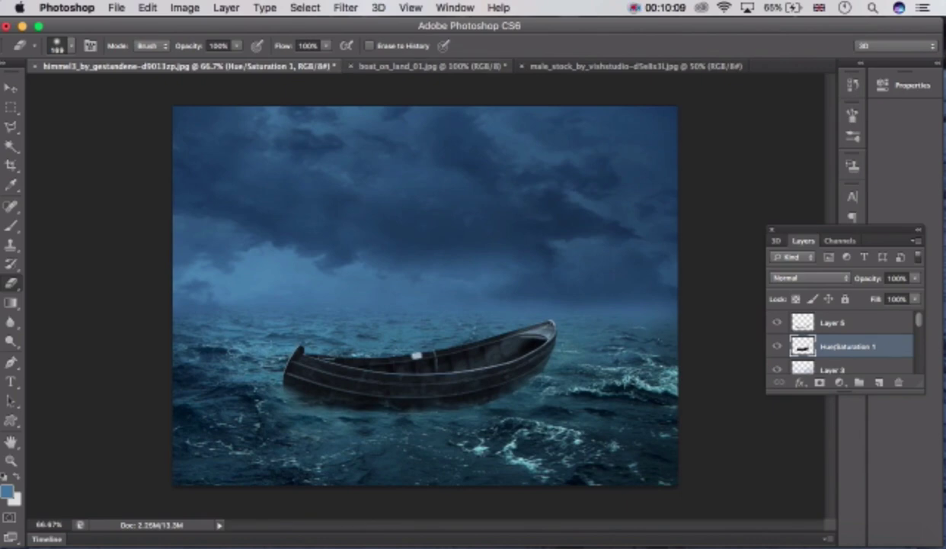
# Step: Switch to the male stock photo and convert its locked Background into a regular layer with the default name
pyautogui.click(430, 66)
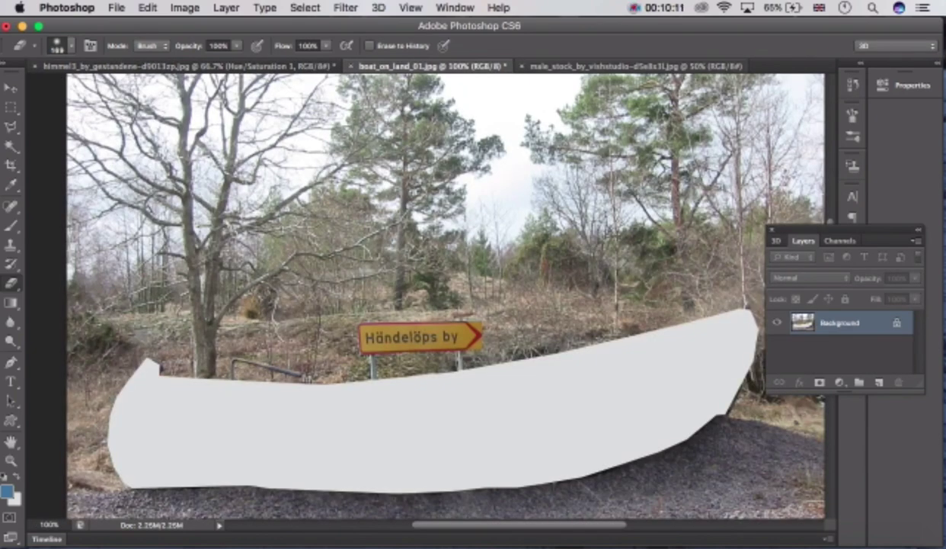
pyautogui.click(548, 66)
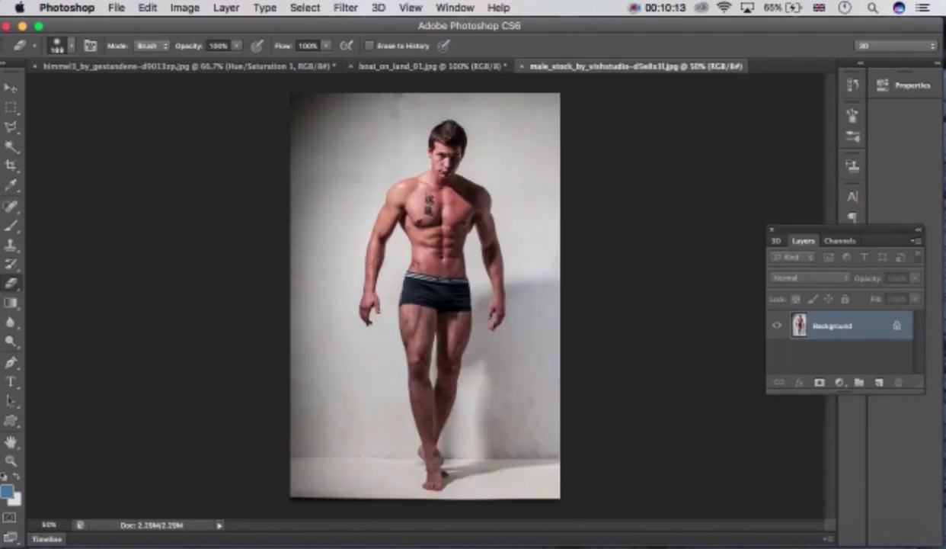
pyautogui.press('v')
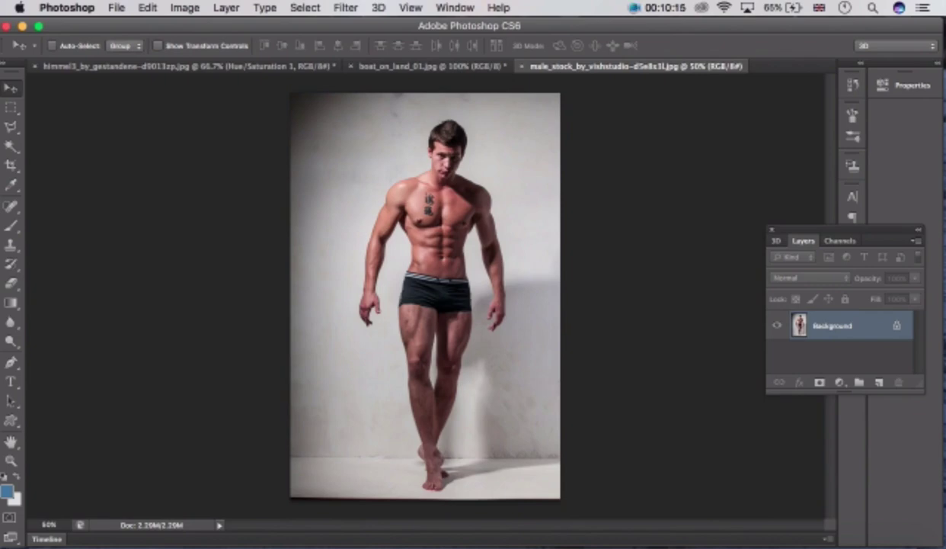
pyautogui.doubleClick(846, 326)
pyautogui.press('Return')
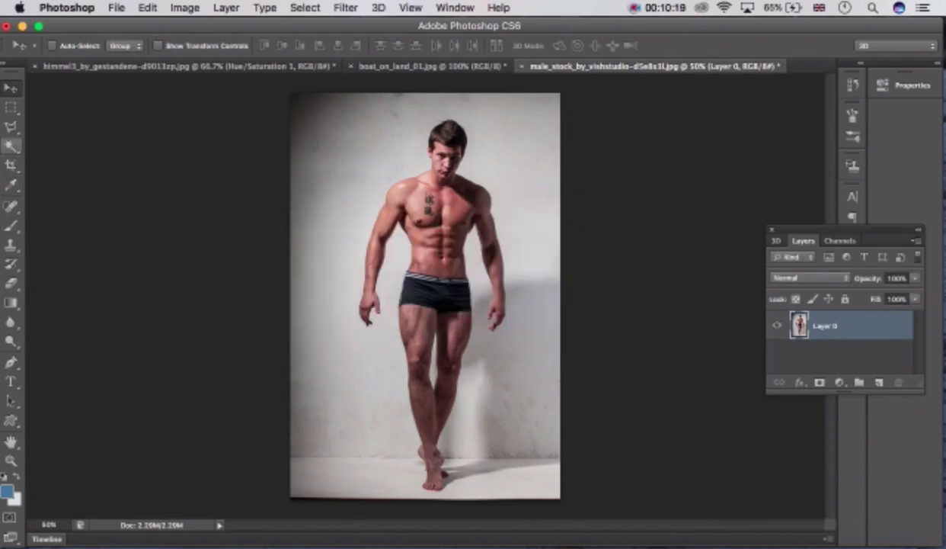
# Step: Select the man's whole figure from head to feet with the Quick Selection tool
pyautogui.click(12, 146)
pyautogui.click(86, 142)
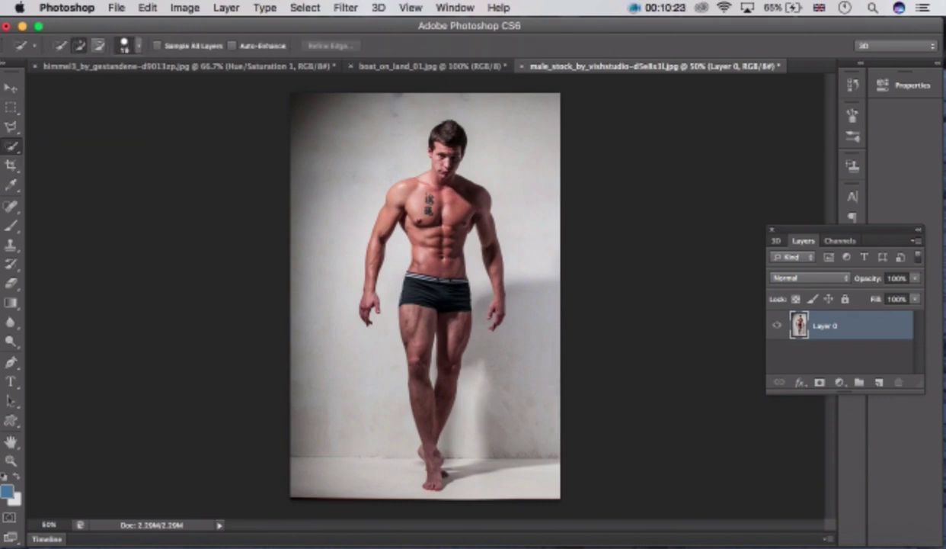
pyautogui.moveTo(448, 139)
pyautogui.mouseDown()
pyautogui.moveTo(445, 256)
pyautogui.moveTo(428, 301)
pyautogui.moveTo(454, 293)
pyautogui.moveTo(425, 308)
pyautogui.moveTo(418, 351)
pyautogui.moveTo(426, 427)
pyautogui.moveTo(447, 381)
pyautogui.moveTo(430, 451)
pyautogui.moveTo(433, 482)
pyautogui.mouseUp()
pyautogui.moveTo(402, 193); pyautogui.dragTo(385, 229)
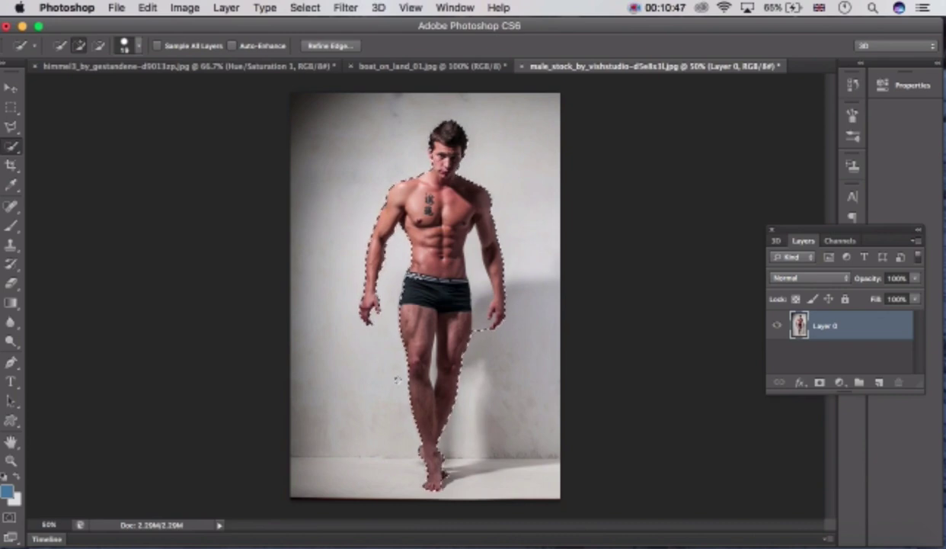
pyautogui.press('alt')
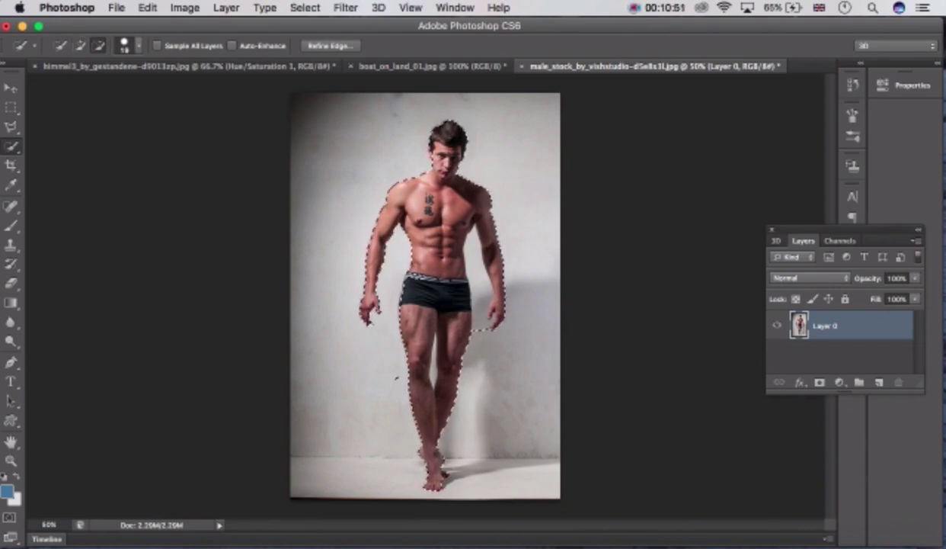
pyautogui.keyDown('alt'); pyautogui.click(397, 377); pyautogui.keyUp('alt')
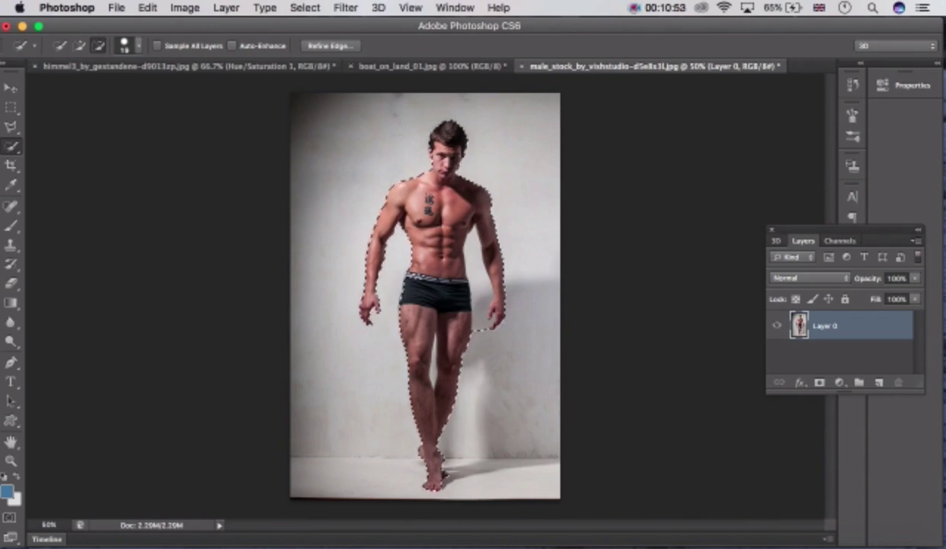
pyautogui.click(79, 46)
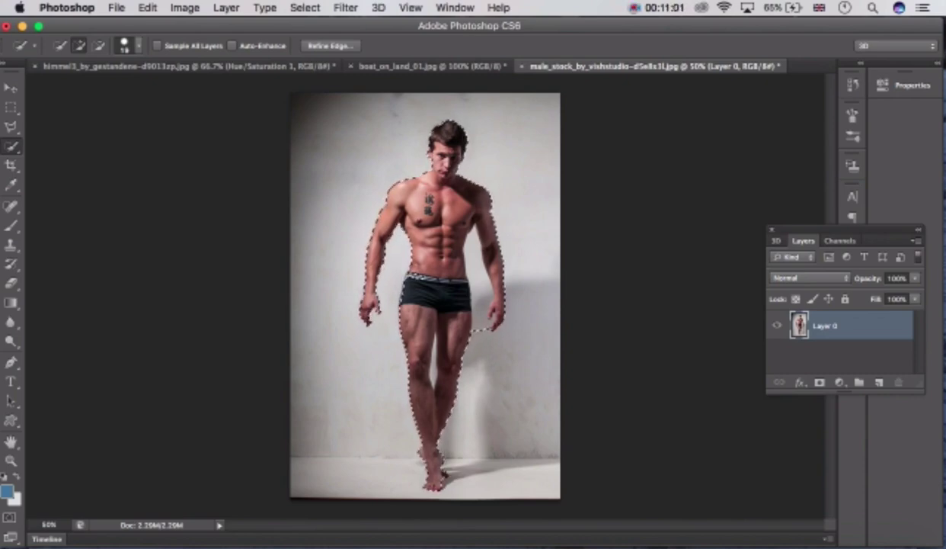
# Step: Cut the selected man out of Layer 0, hide that layer and paste the man onto a new layer
pyautogui.press('super+x')
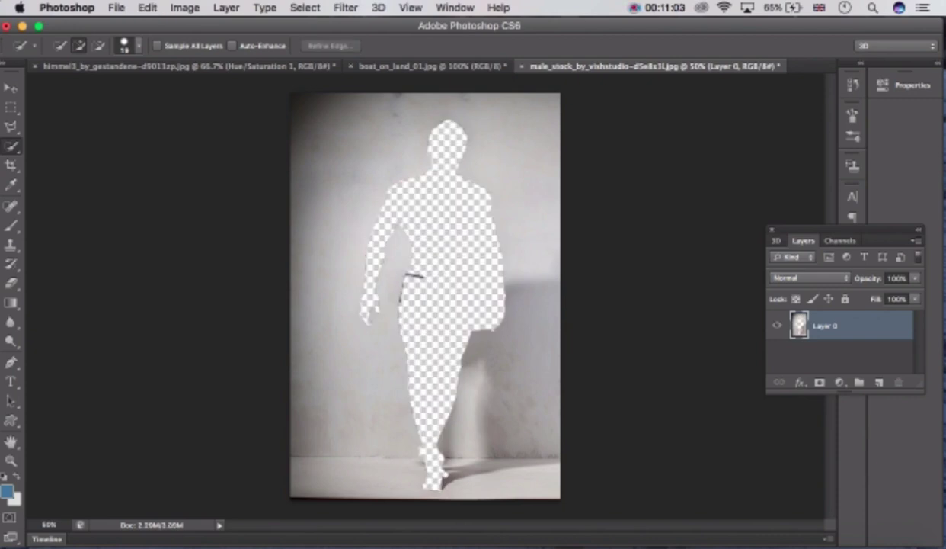
pyautogui.click(777, 325)
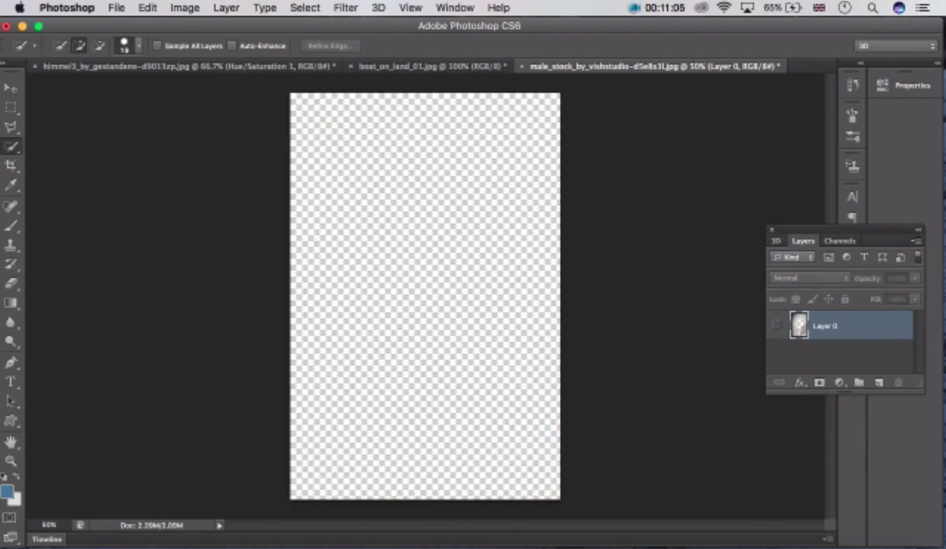
pyautogui.press('super+v')
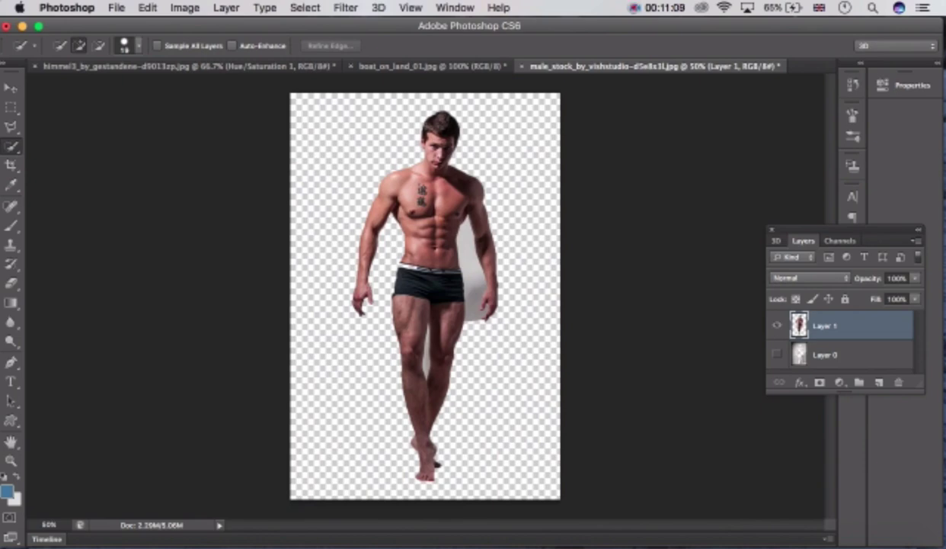
# Step: Quick-select the leftover background between the man's torso and arm, delete it and clear the selection
pyautogui.moveTo(468, 243); pyautogui.dragTo(474, 286)
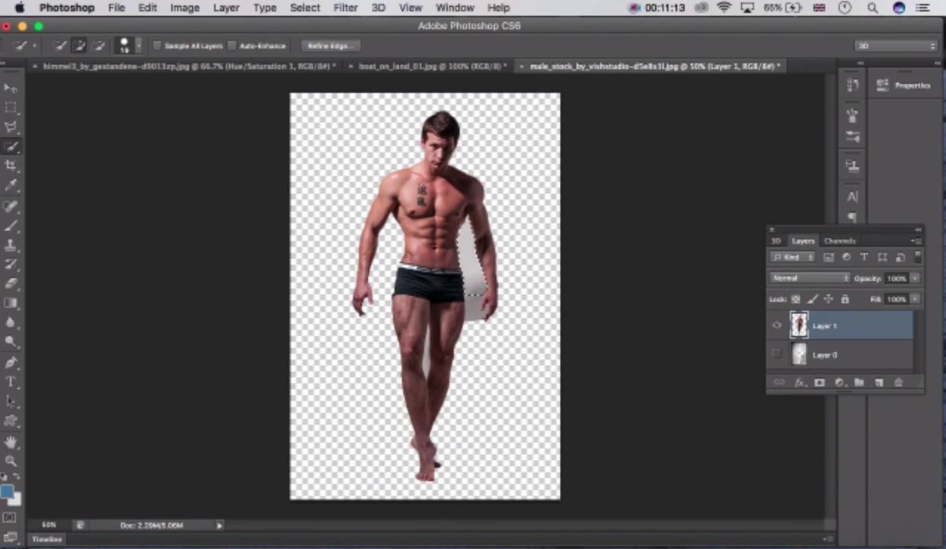
pyautogui.press('Delete')
pyautogui.press('super+d')
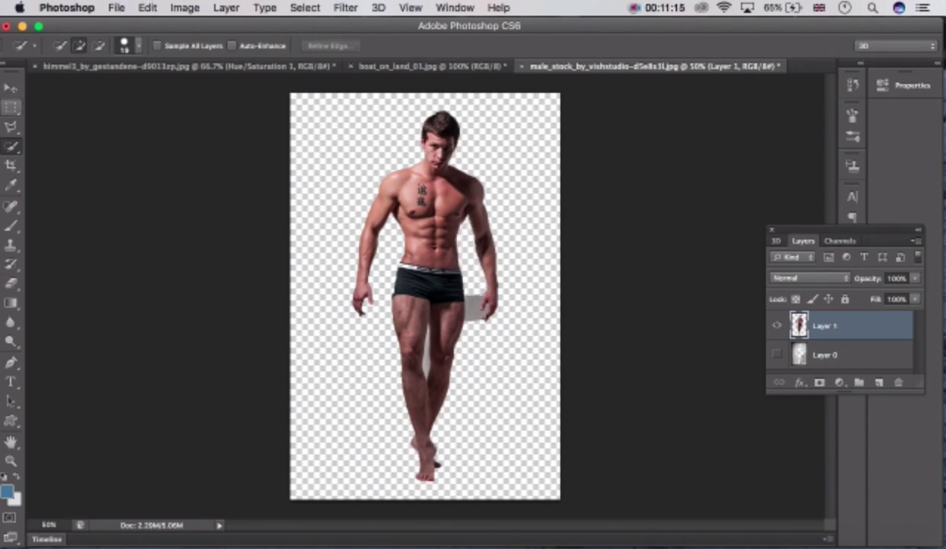
# Step: Remove the remaining grey background patch between the man's thigh and hand with the Magic Wand tool
pyautogui.click(12, 147)
pyautogui.click(80, 156)
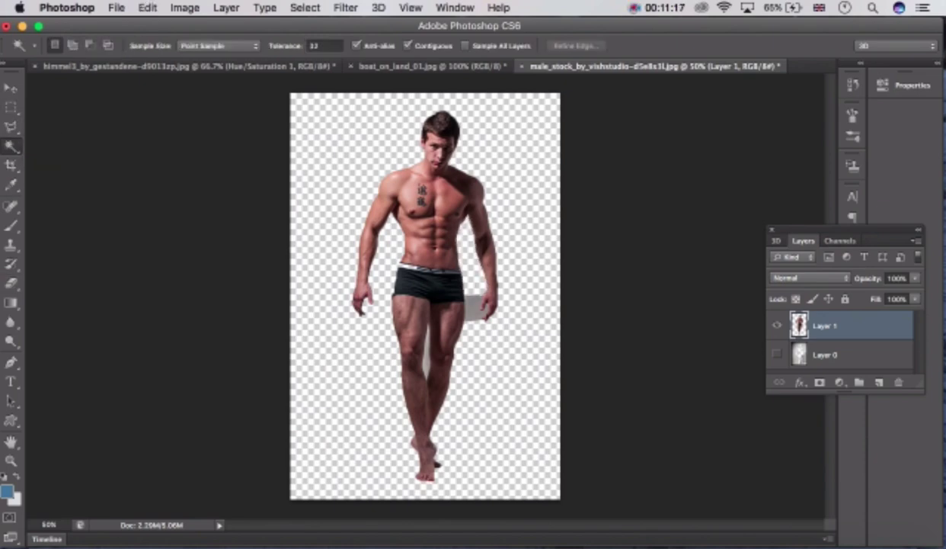
pyautogui.click(473, 307)
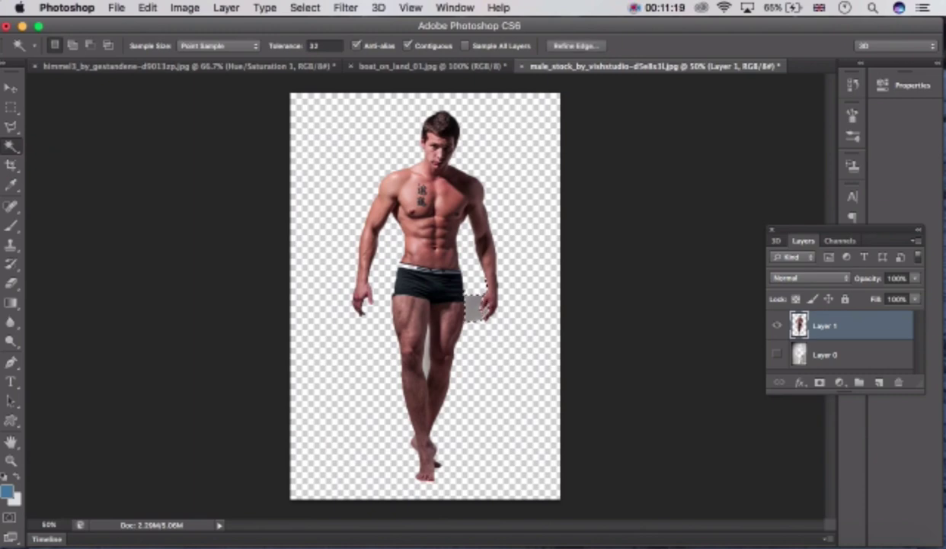
pyautogui.press('super+x')
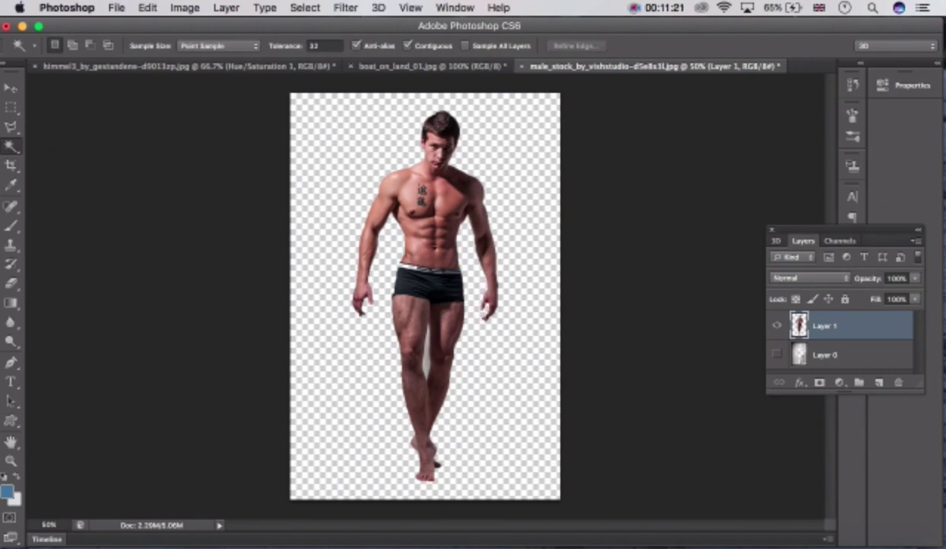
# Step: Bring the cut-out man into the himmel3 seascape document and centre him on the canvas with Free Transform
pyautogui.press('v')
pyautogui.moveTo(462, 248); pyautogui.dragTo(403, 166)
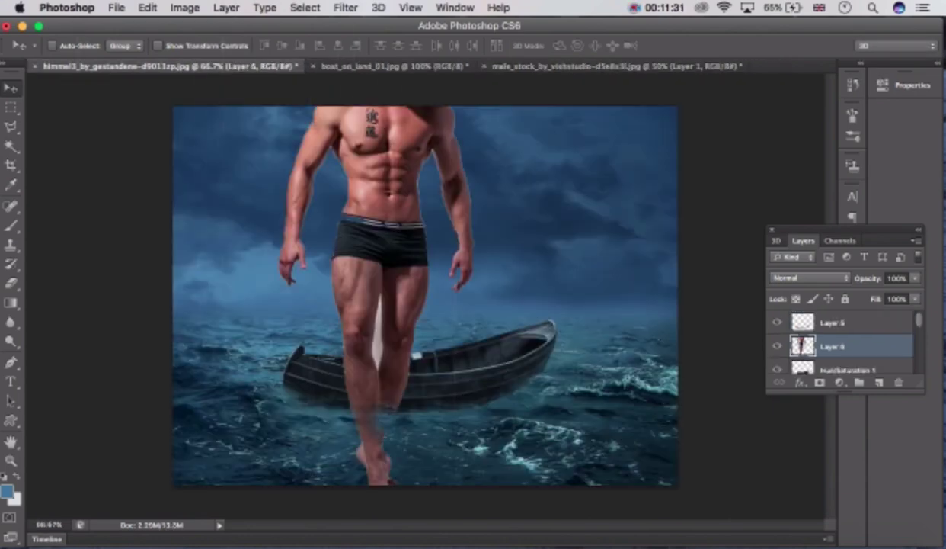
pyautogui.press('super+t')
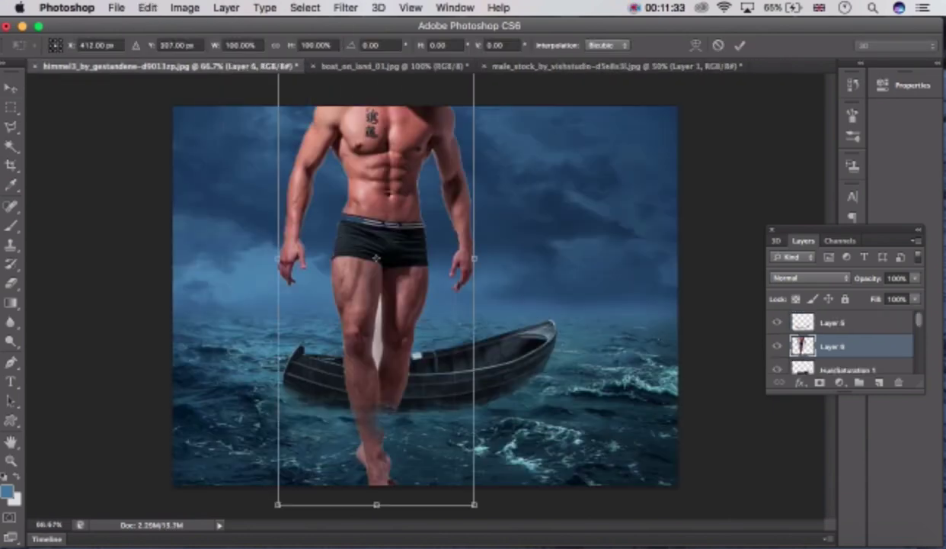
pyautogui.moveTo(374, 260); pyautogui.dragTo(425, 225)
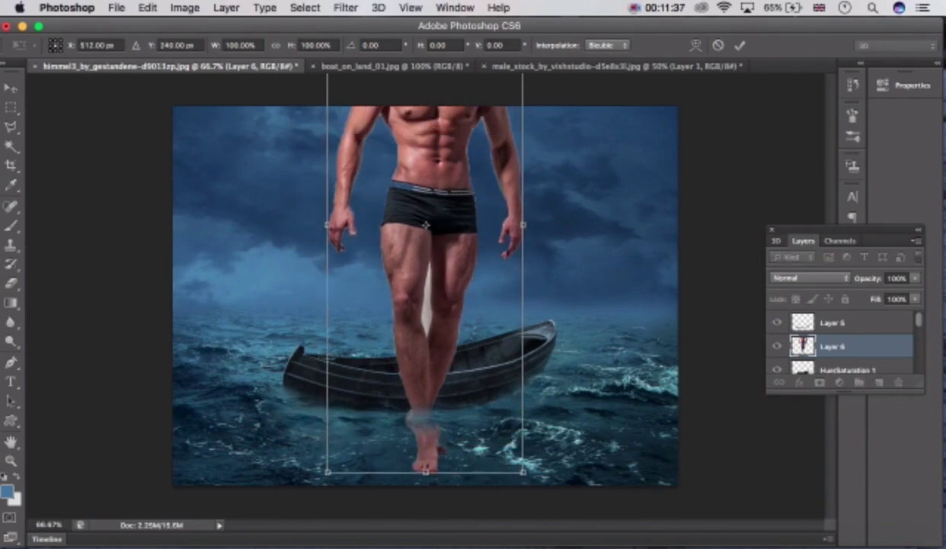
# Step: Scale the man to about 41% width and 32% height, tilt him about -4.2° and stand him in the middle of the boat
pyautogui.moveTo(318, 224); pyautogui.dragTo(371, 306)
pyautogui.moveTo(499, 199); pyautogui.dragTo(447, 270)
pyautogui.moveTo(633, 344); pyautogui.dragTo(369, 352)
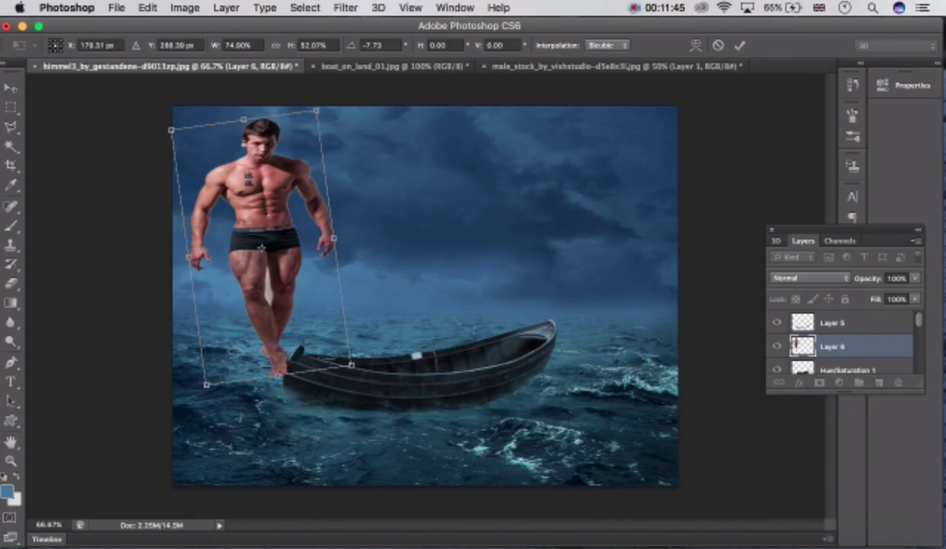
pyautogui.moveTo(316, 112); pyautogui.dragTo(264, 217)
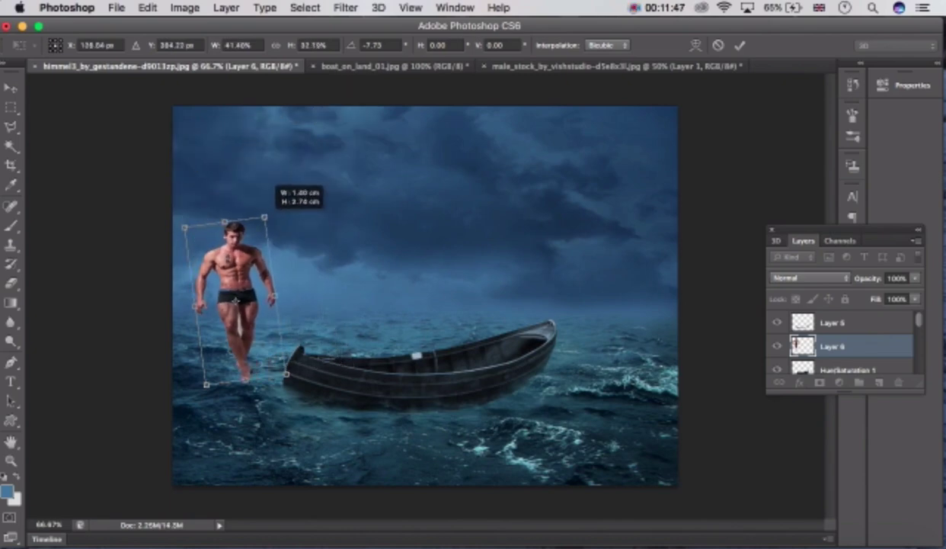
pyautogui.moveTo(303, 248); pyautogui.dragTo(304, 260)
pyautogui.moveTo(235, 299); pyautogui.dragTo(423, 289)
pyautogui.moveTo(527, 316); pyautogui.dragTo(531, 299)
pyautogui.press('v')
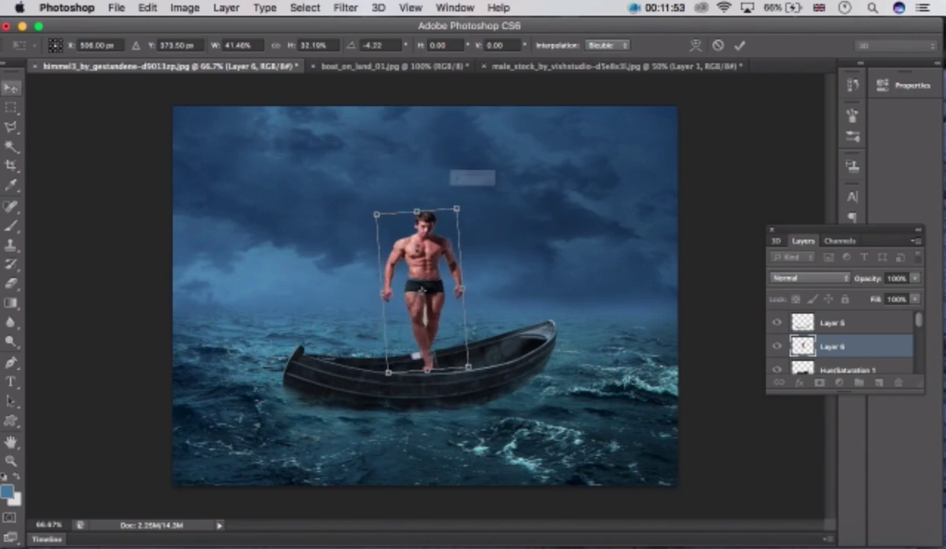
pyautogui.press('Return')
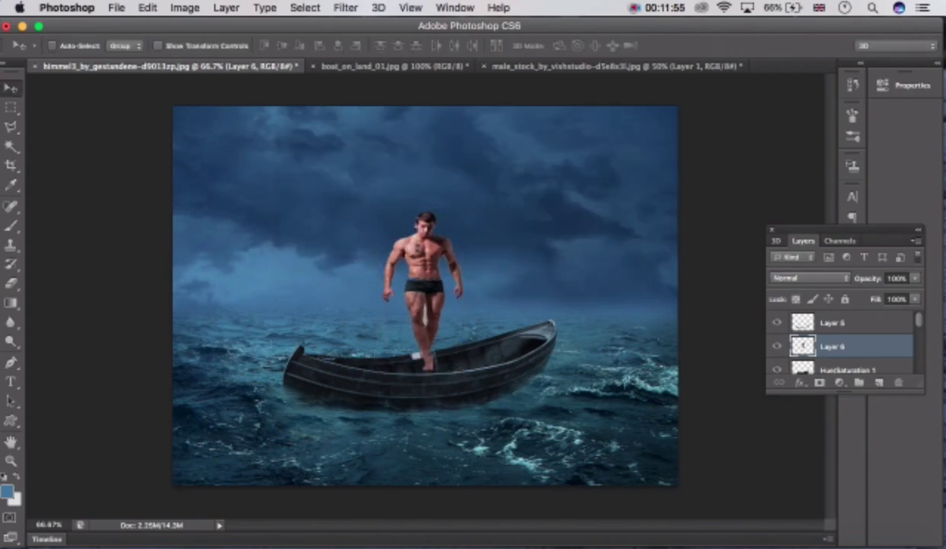
# Step: Move the man's Layer 6 above Layer 5 and stretch him to about 101% width and 109% height
pyautogui.moveTo(834, 346); pyautogui.dragTo(832, 323)
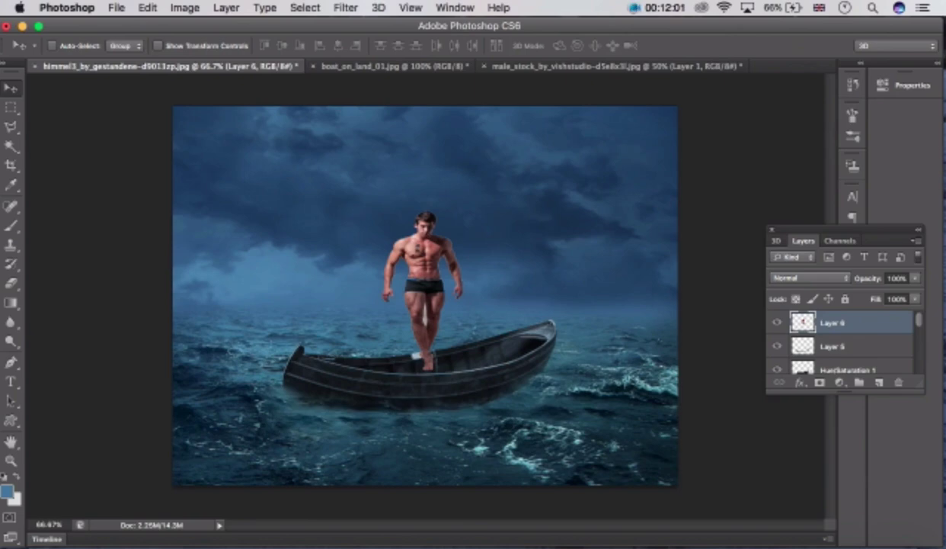
pyautogui.press('super+t')
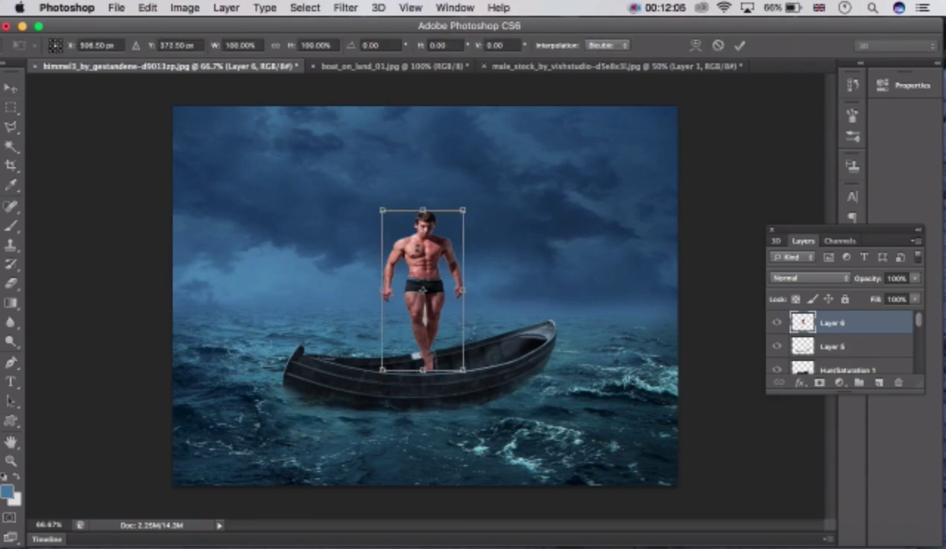
pyautogui.moveTo(464, 370); pyautogui.dragTo(465, 378)
pyautogui.moveTo(464, 210); pyautogui.dragTo(465, 205)
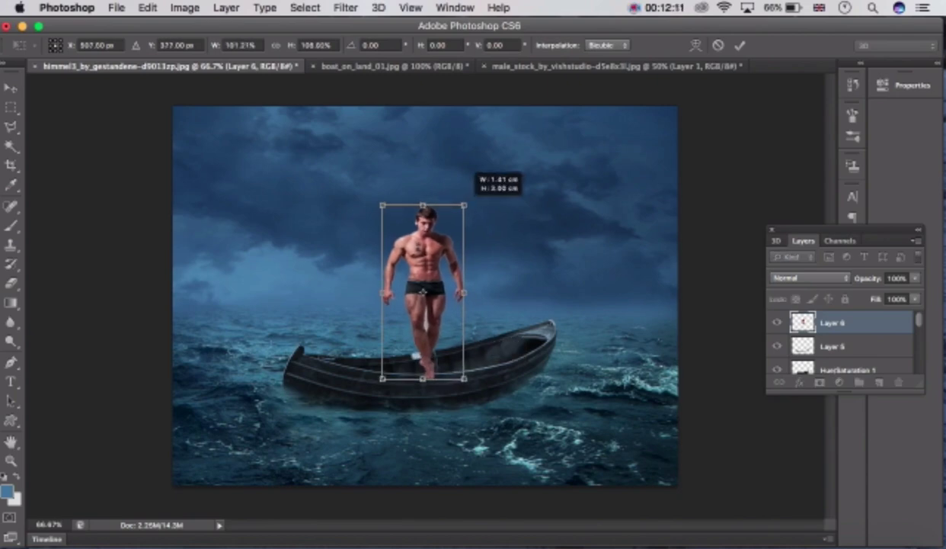
# Step: Nudge the man slightly up and to the right so his feet sit inside the boat, and apply the transformation
pyautogui.press('Up')
pyautogui.press('Up')
pyautogui.press('Up')
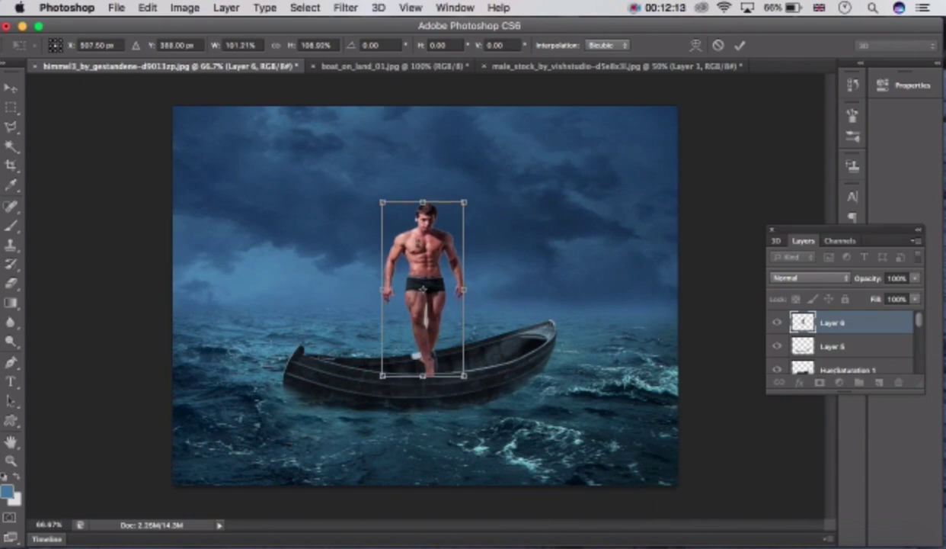
pyautogui.press('Up')
pyautogui.press('Right')
pyautogui.press('Right')
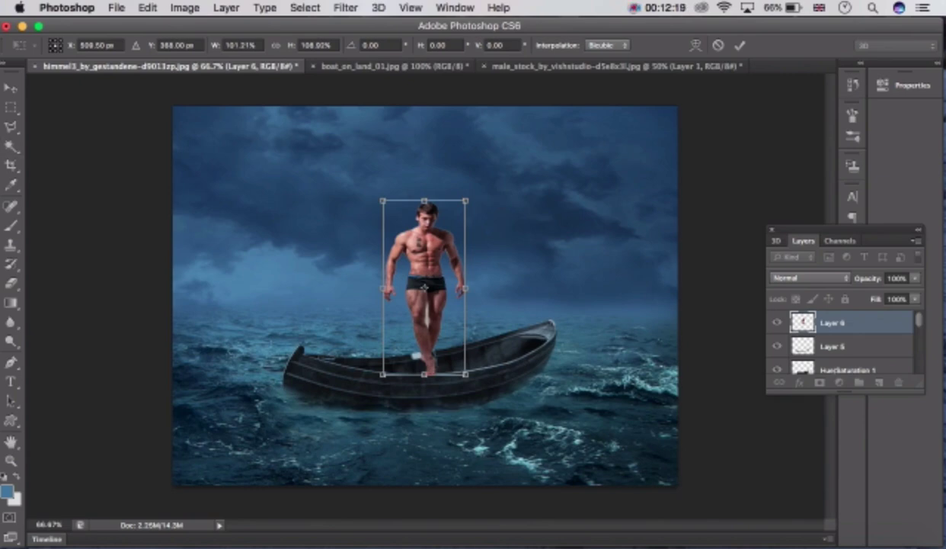
pyautogui.click(11, 86)
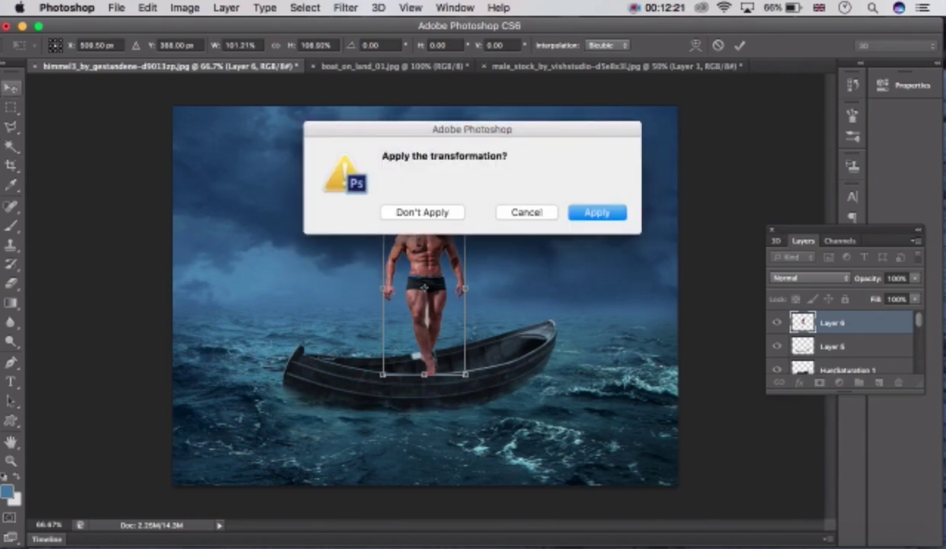
pyautogui.press('Return')
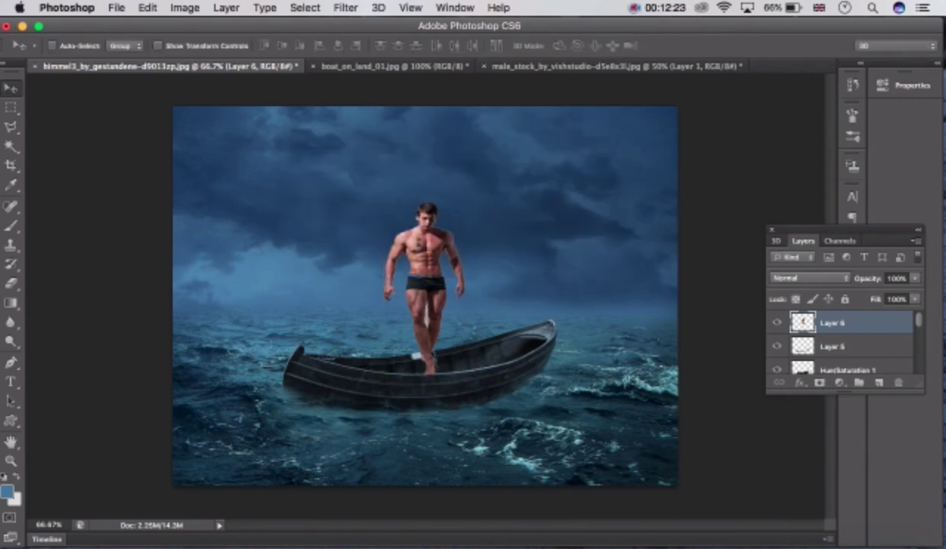
# Step: Open the feathered wing image 1.png as a new document
pyautogui.click(116, 8)
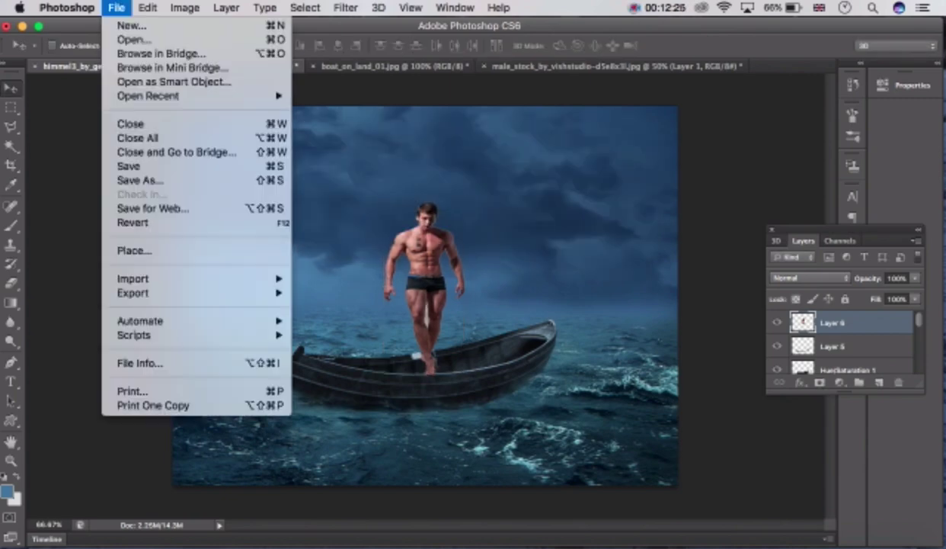
pyautogui.click(131, 40)
pyautogui.click(130, 39)
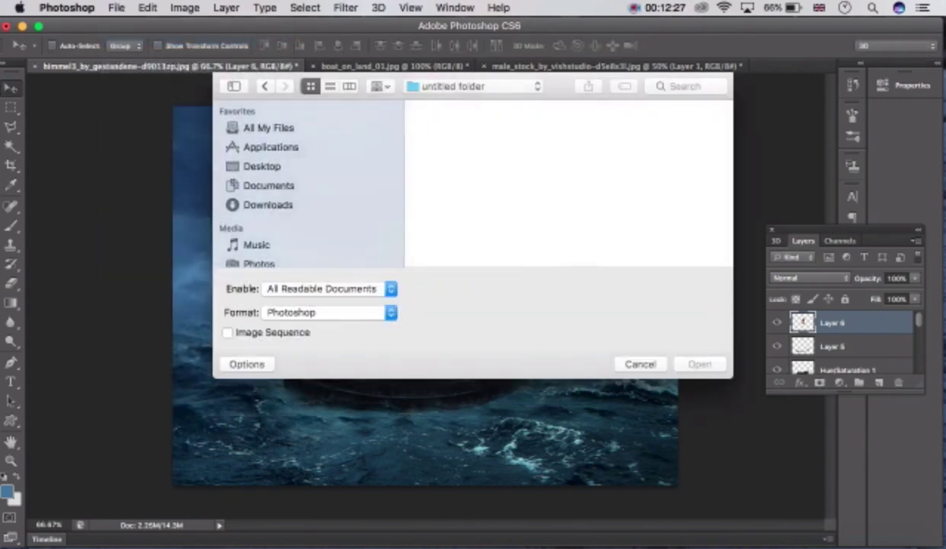
pyautogui.doubleClick(467, 131)
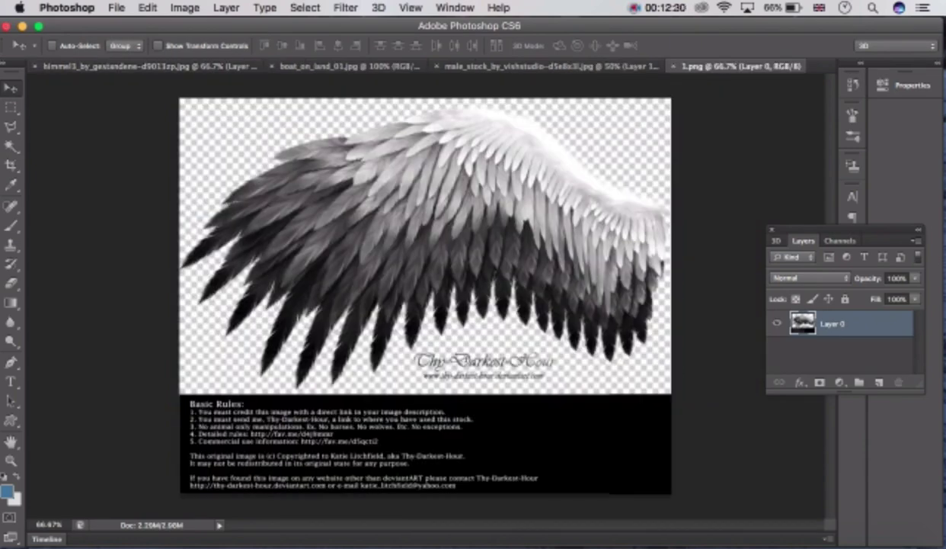
# Step: Activate the Polygonal Lasso tool for selecting the wing
pyautogui.click(10, 128)
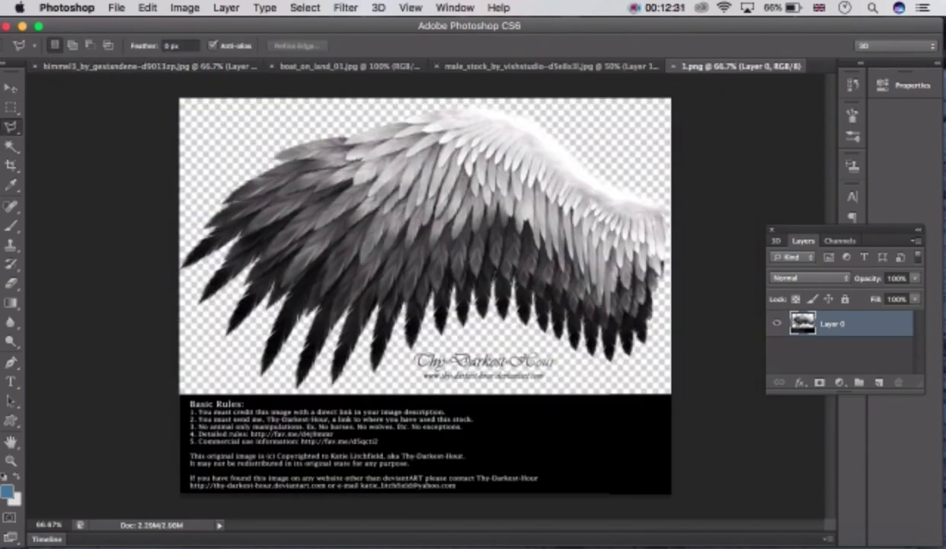
pyautogui.rightClick(11, 127)
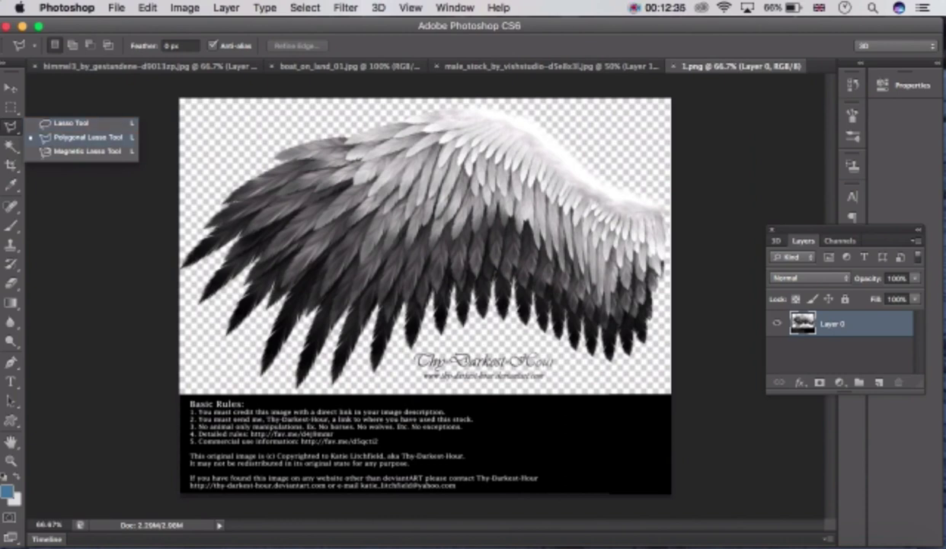
pyautogui.click(221, 370)
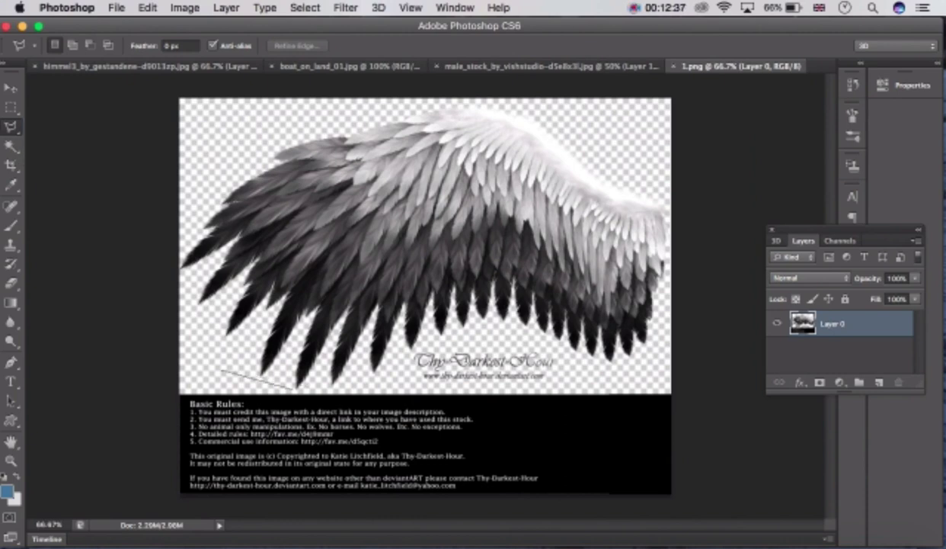
pyautogui.click(341, 390)
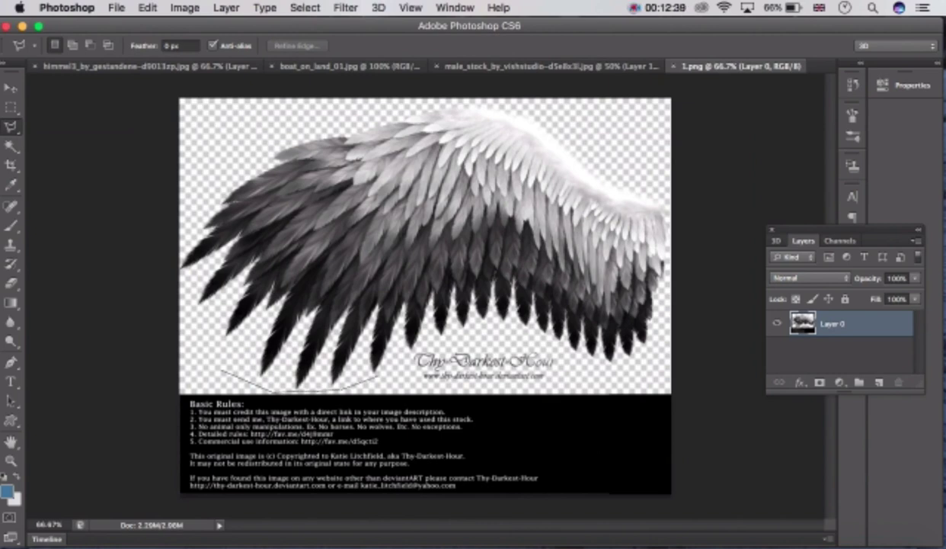
pyautogui.click(381, 375)
pyautogui.doubleClick(422, 351)
pyautogui.click(406, 351)
# Step: Trace a closed polygonal selection around the whole wing, leaving out the Thy-Darkest-Hour watermark and the black rules block
pyautogui.click(410, 365)
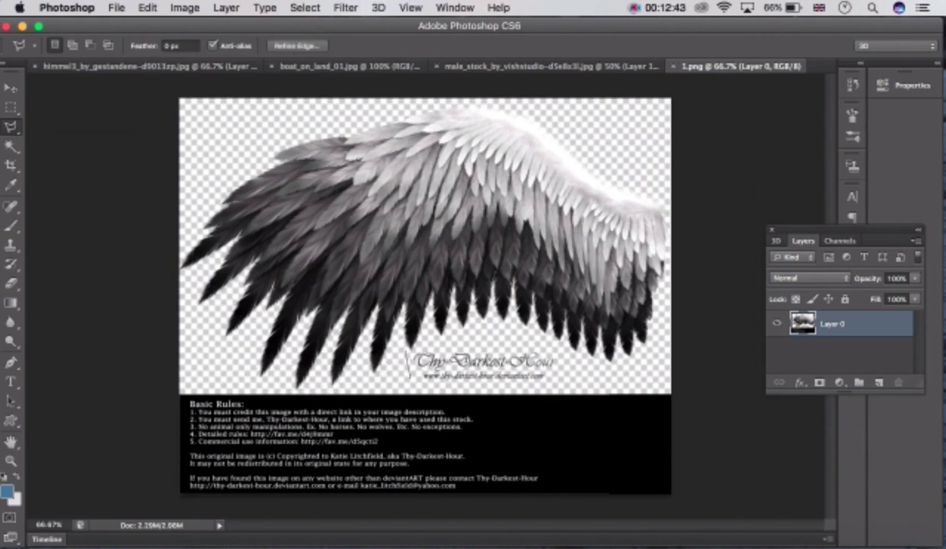
pyautogui.click(408, 353)
pyautogui.click(451, 345)
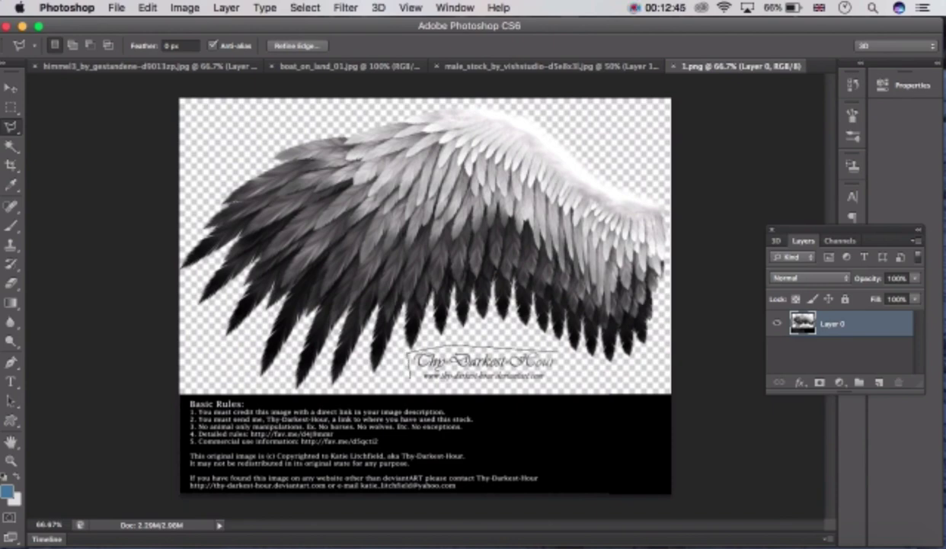
pyautogui.click(609, 374)
pyautogui.click(715, 360)
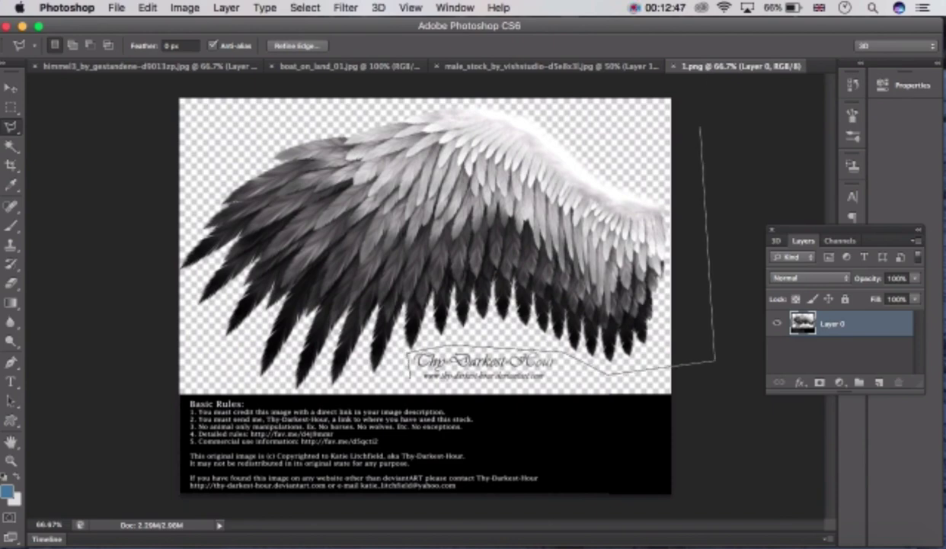
pyautogui.click(700, 128)
pyautogui.click(543, 67)
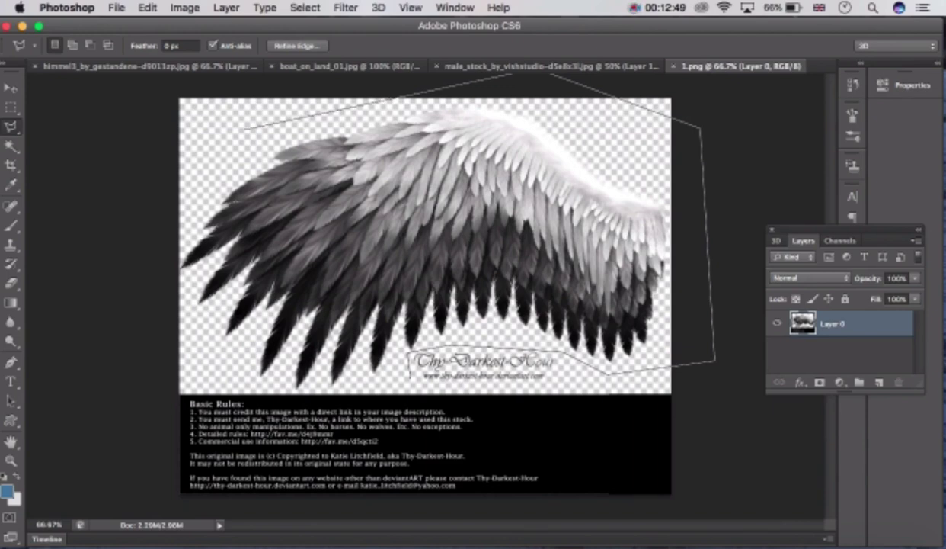
pyautogui.click(244, 129)
pyautogui.click(142, 217)
pyautogui.click(147, 307)
pyautogui.click(229, 369)
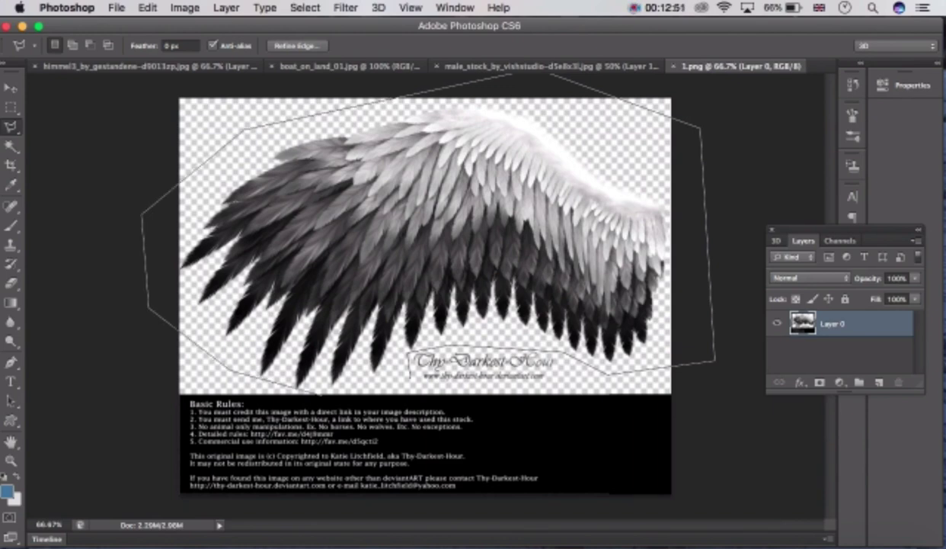
pyautogui.click(282, 391)
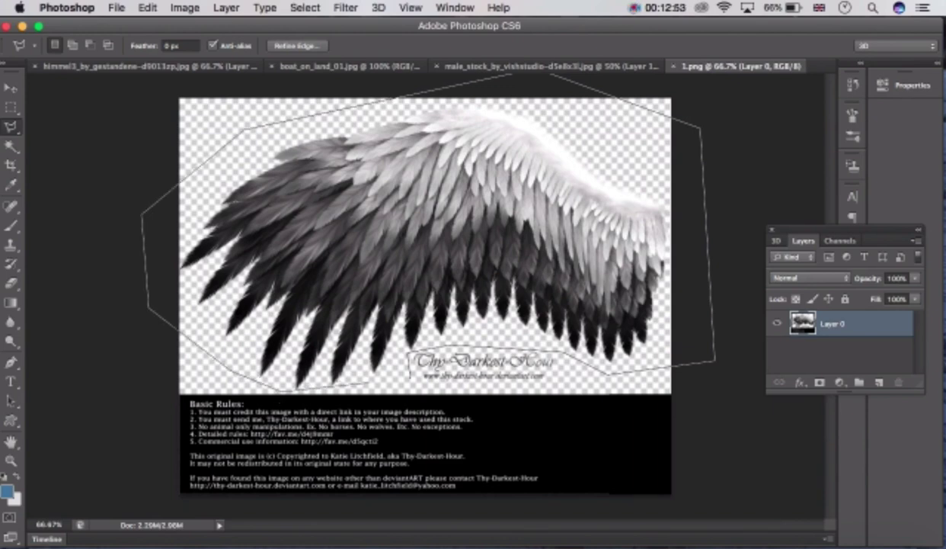
pyautogui.click(410, 377)
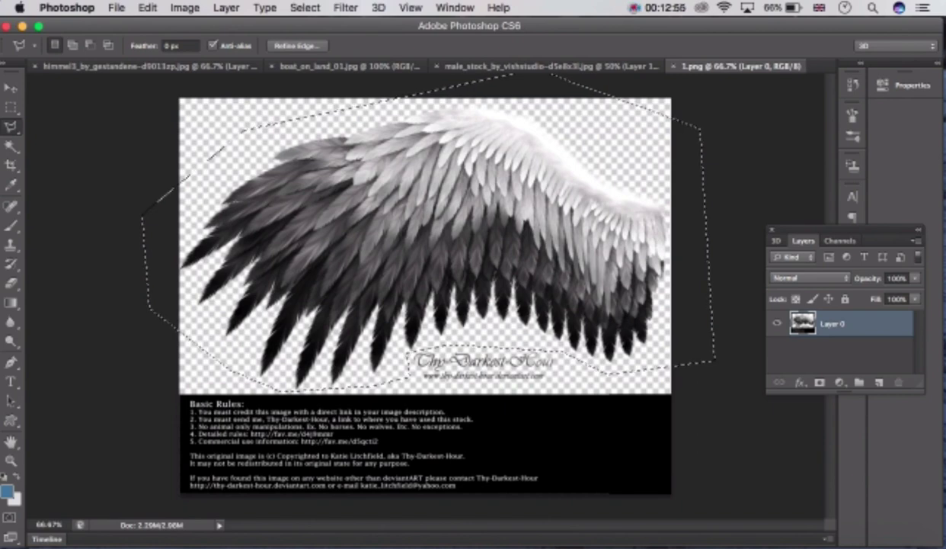
# Step: Cut the selected wing out of 1.png and paste it into the himmel3 seascape document
pyautogui.press('super+x')
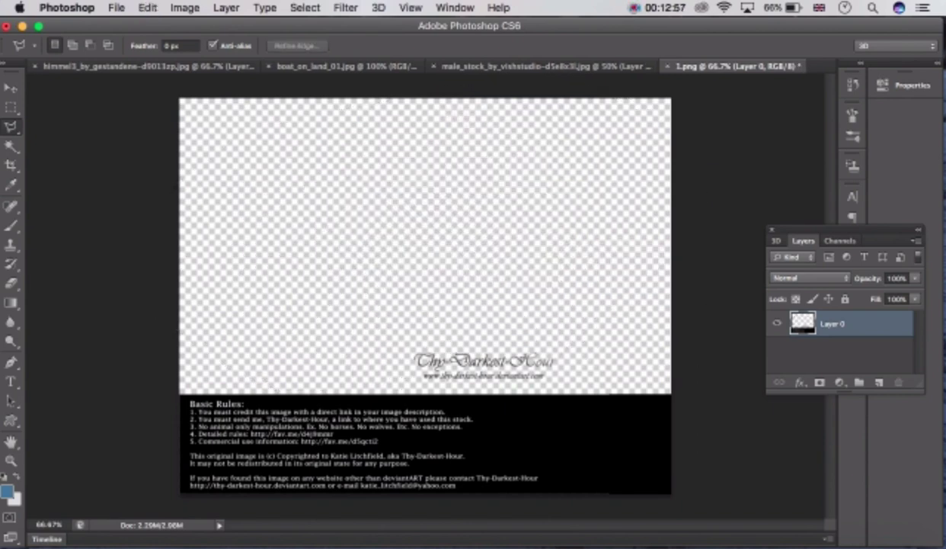
pyautogui.click(150, 67)
pyautogui.press('super+v')
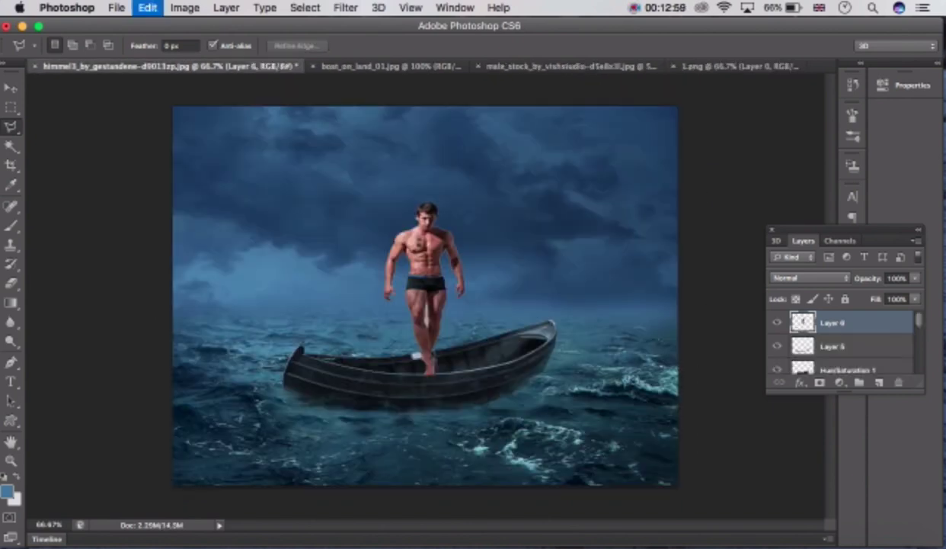
# Step: Scale the pasted wing to about 45% width and 31% height, rotate it about 4.3° and apply it beside the man, overlapping his chest
pyautogui.press('super+t')
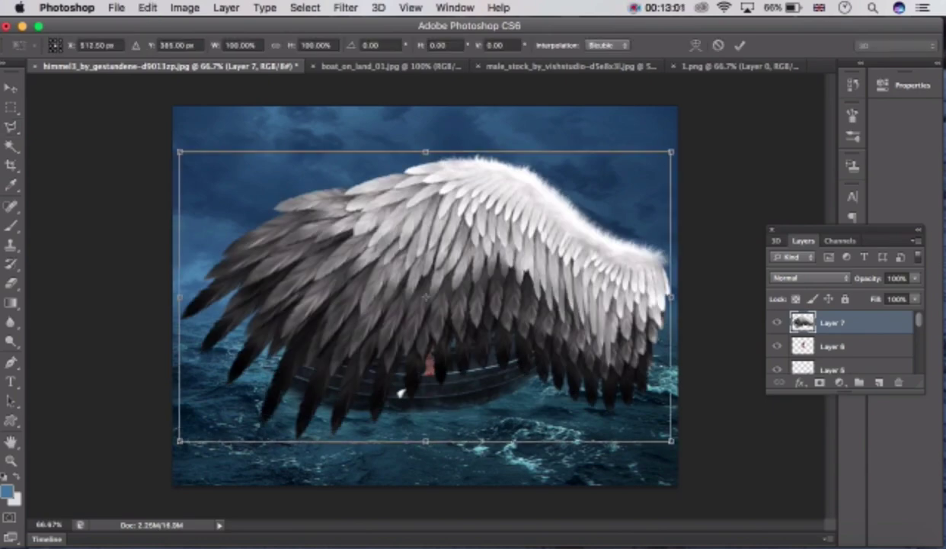
pyautogui.moveTo(670, 152); pyautogui.dragTo(434, 334)
pyautogui.moveTo(307, 403); pyautogui.dragTo(328, 266)
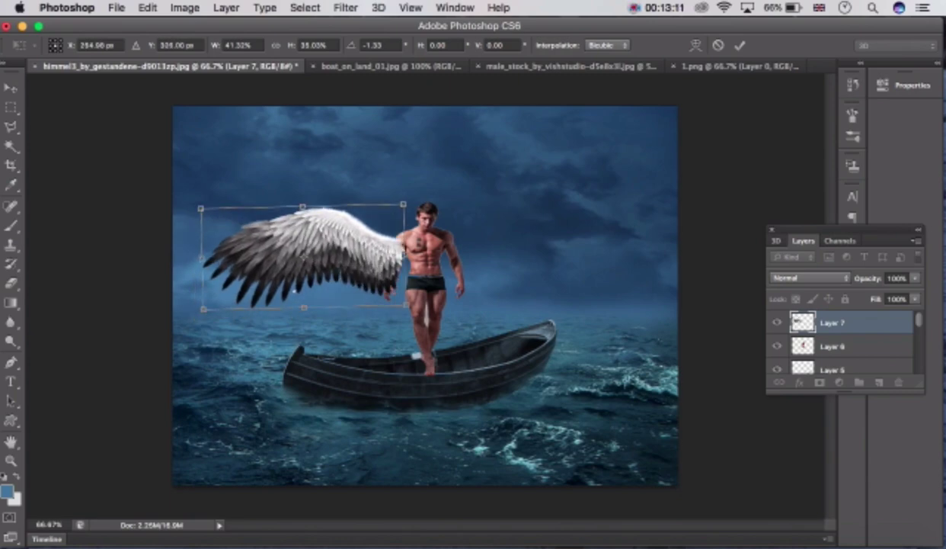
pyautogui.moveTo(526, 229); pyautogui.dragTo(521, 238)
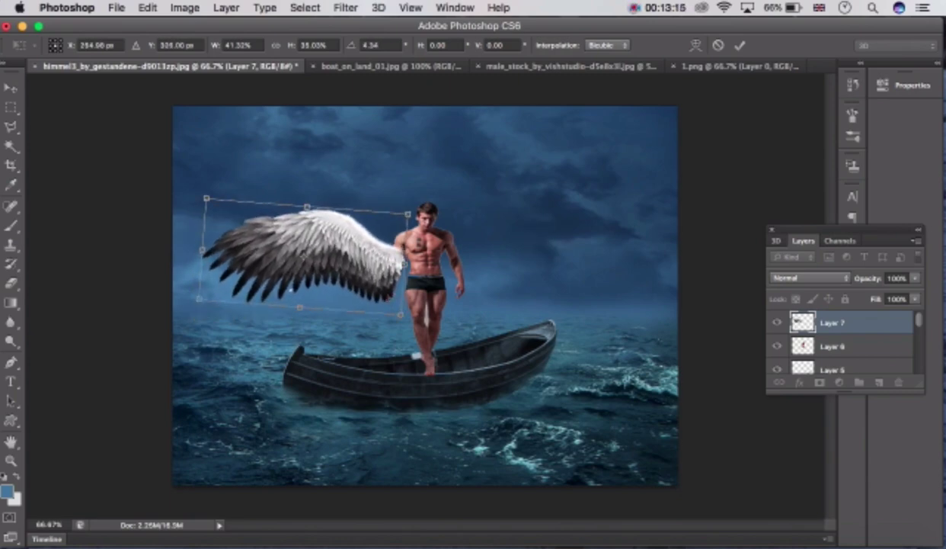
pyautogui.moveTo(401, 314); pyautogui.dragTo(421, 301)
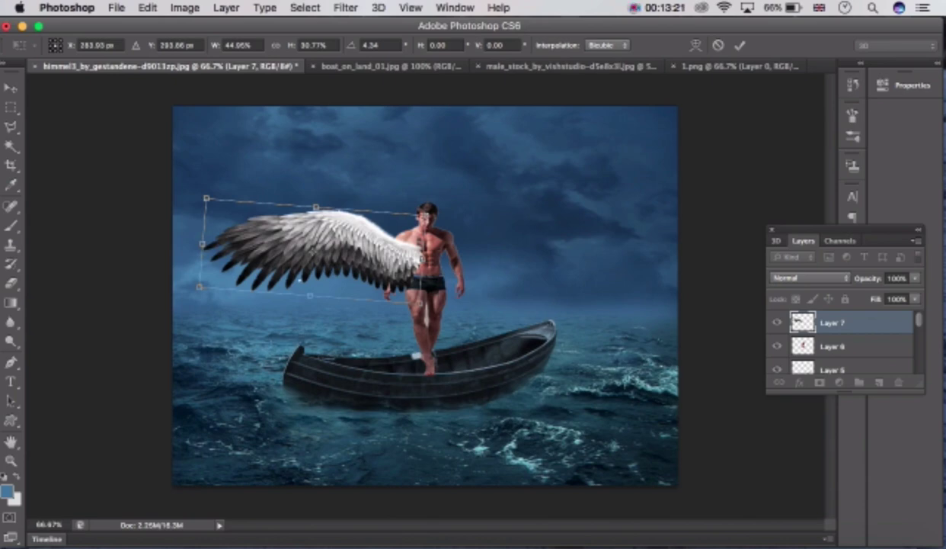
pyautogui.click(11, 86)
pyautogui.press('Return')
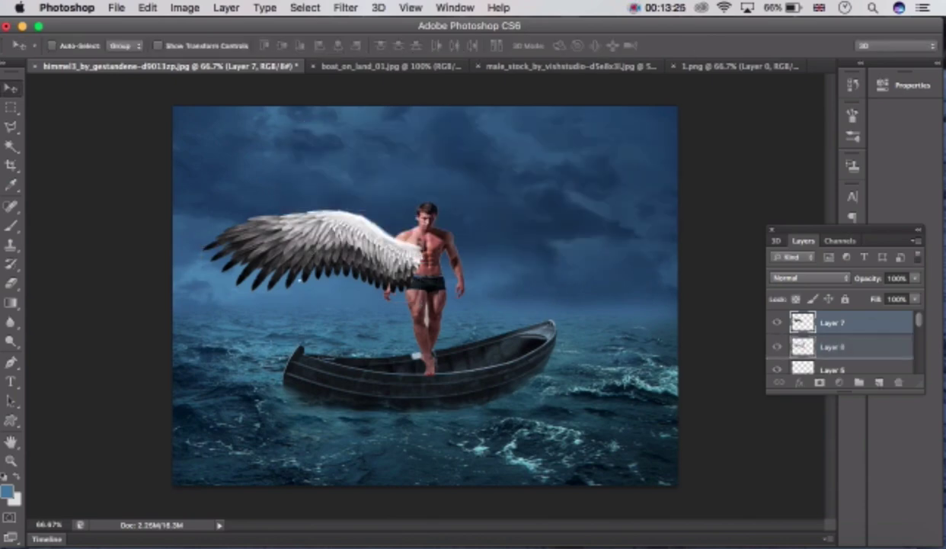
# Step: Move the wing's Layer 7 below the man's Layer 6, rotate it about 16.4° and scale it to about 86% width and 84% height
pyautogui.press('super+bracketleft')
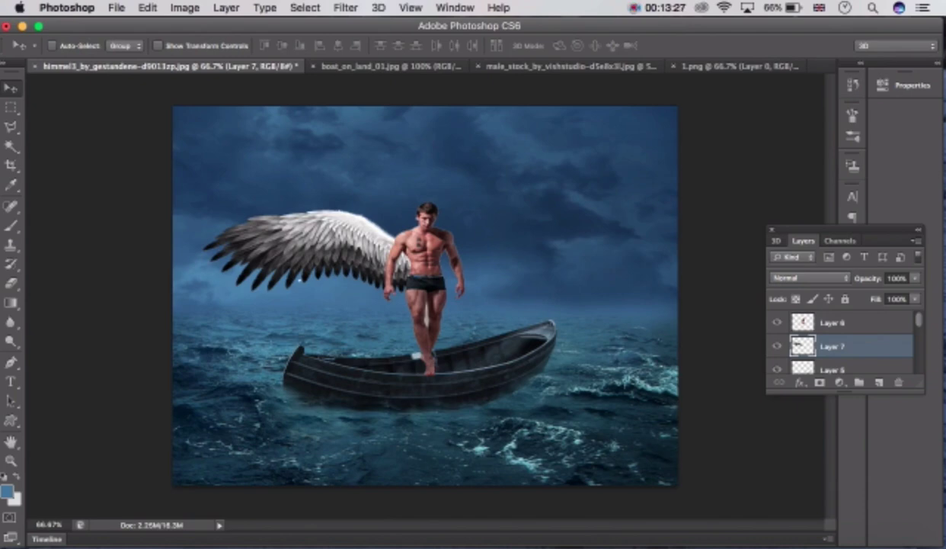
pyautogui.press('super+t')
pyautogui.moveTo(491, 177); pyautogui.dragTo(493, 221)
pyautogui.moveTo(409, 253); pyautogui.dragTo(424, 215)
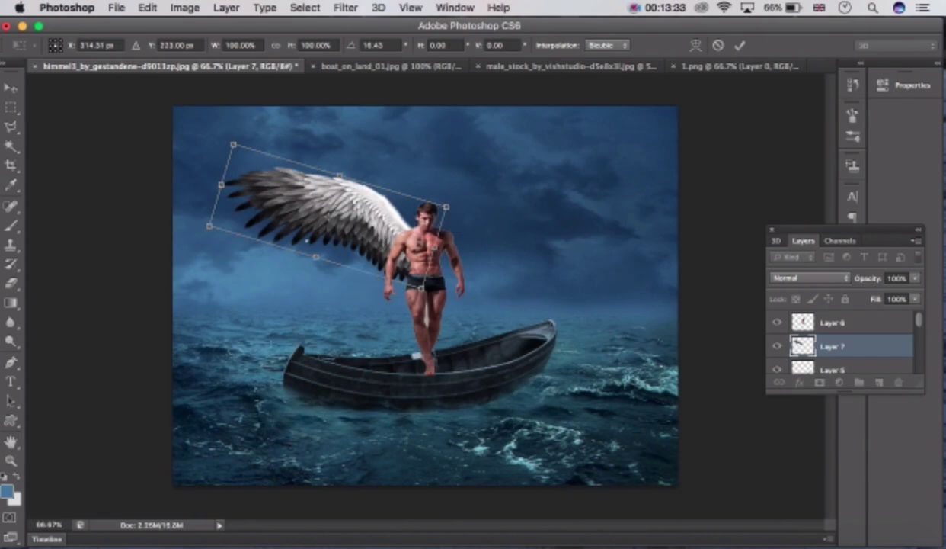
pyautogui.moveTo(233, 144); pyautogui.dragTo(259, 166)
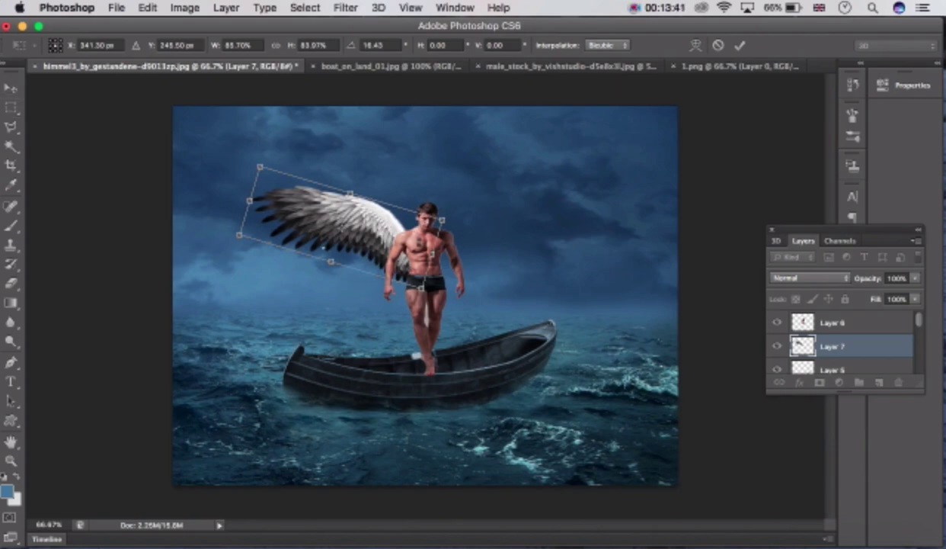
pyautogui.press('v')
pyautogui.press('Return')
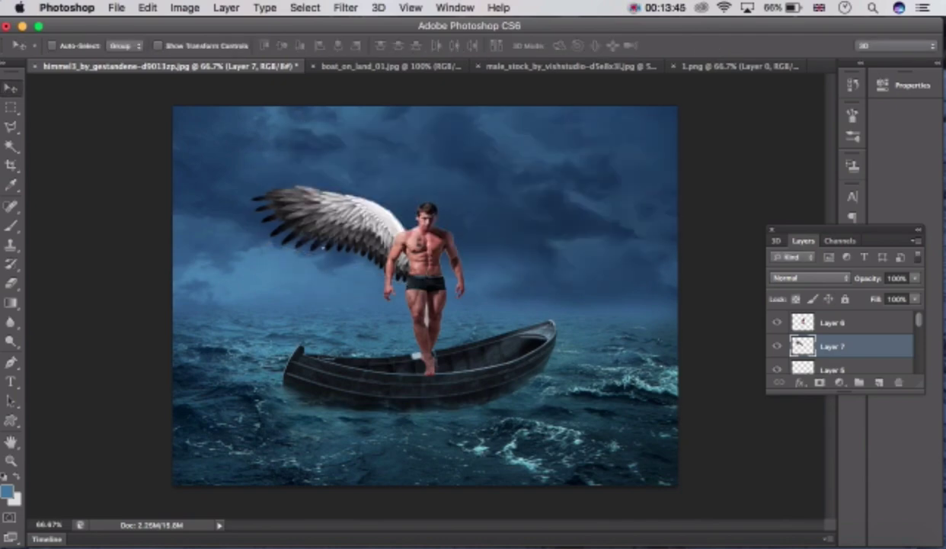
pyautogui.press('super+j')
pyautogui.press('7')
pyautogui.press('4')
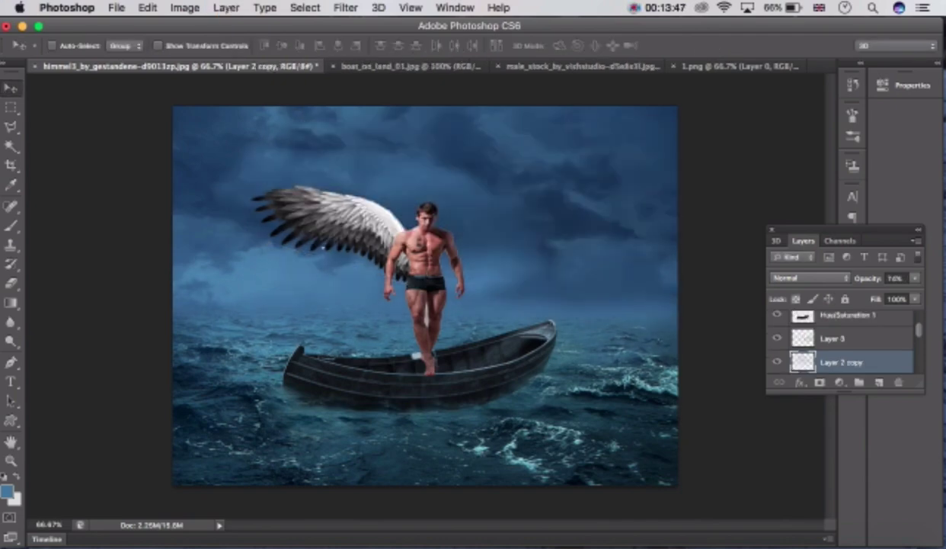
pyautogui.press('super+z')
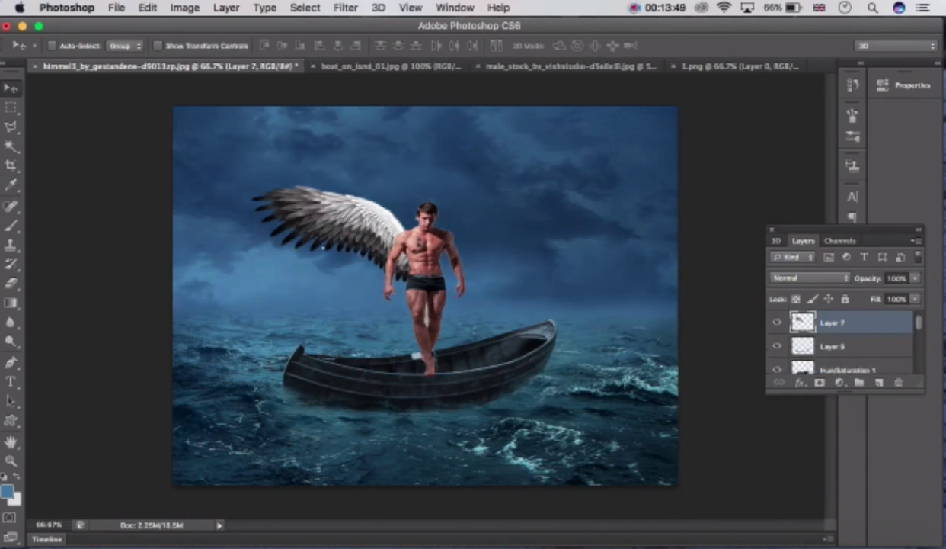
pyautogui.scroll(1, 841, 346)
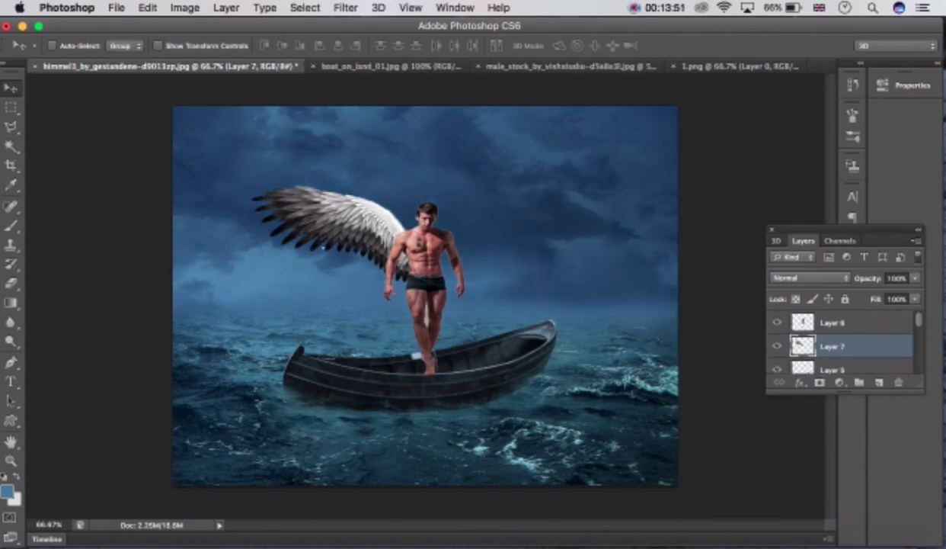
pyautogui.click(778, 346)
pyautogui.press('super+comma')
# Step: Duplicate the wing's Layer 7, move the copy to the man's other side, rotate it about 14.4° and flip it horizontally
pyautogui.press('super+j')
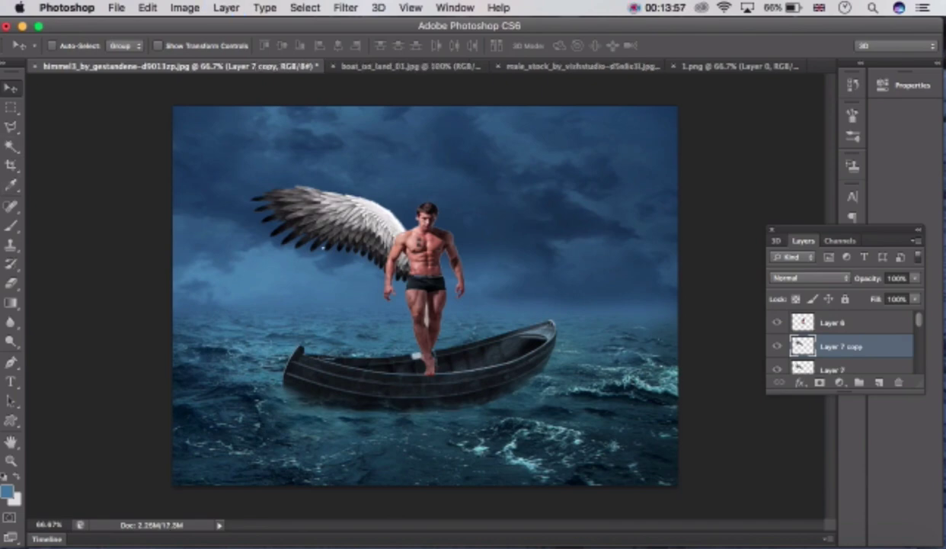
pyautogui.moveTo(384, 225); pyautogui.dragTo(510, 207)
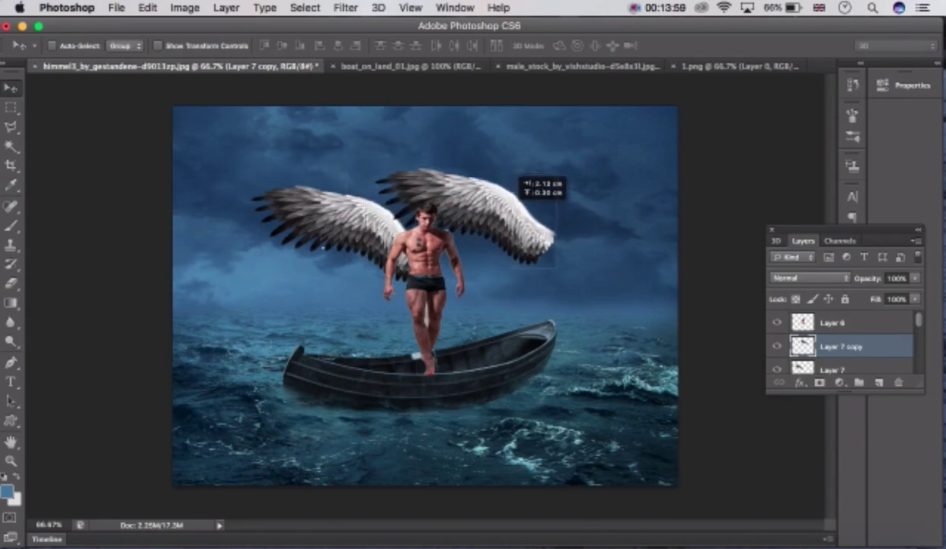
pyautogui.hotkey('ctrl', 't')
pyautogui.moveTo(567, 279); pyautogui.dragTo(602, 192)
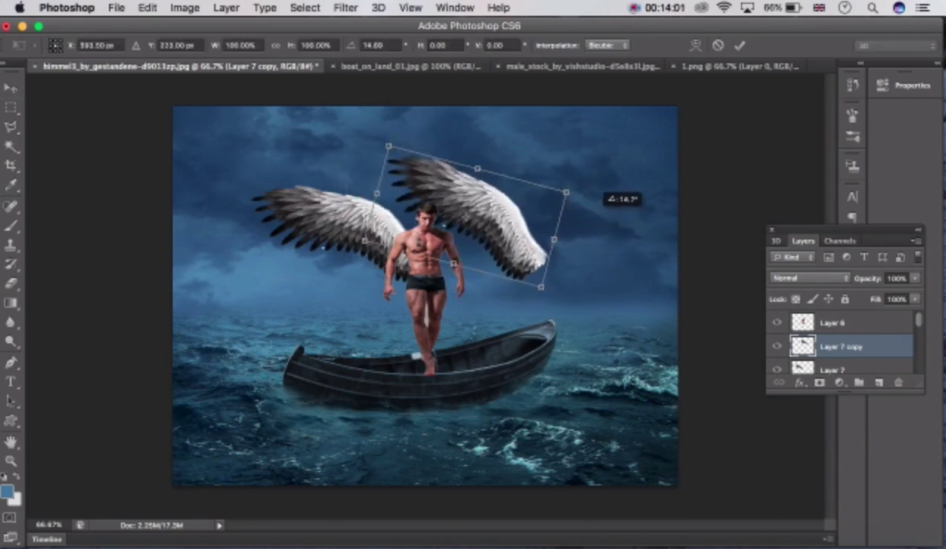
pyautogui.rightClick(520, 205)
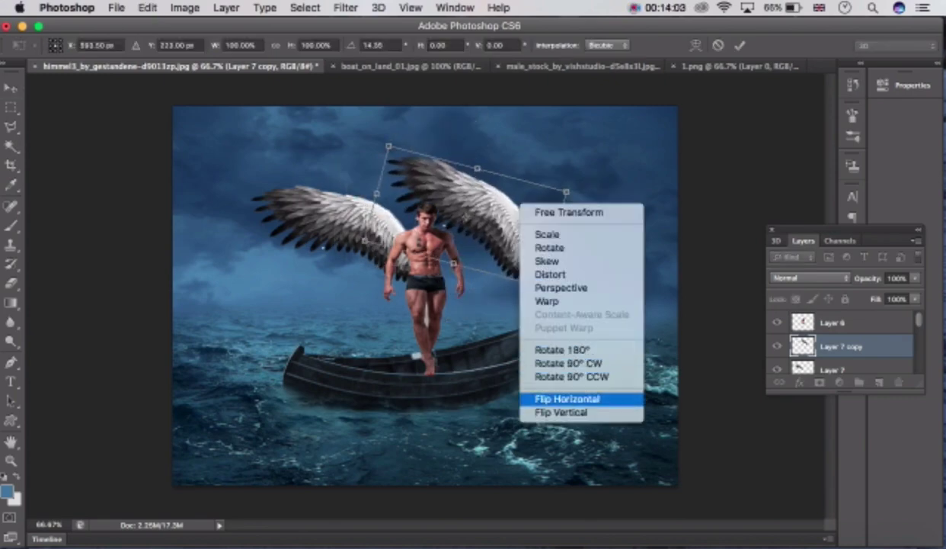
pyautogui.click(566, 398)
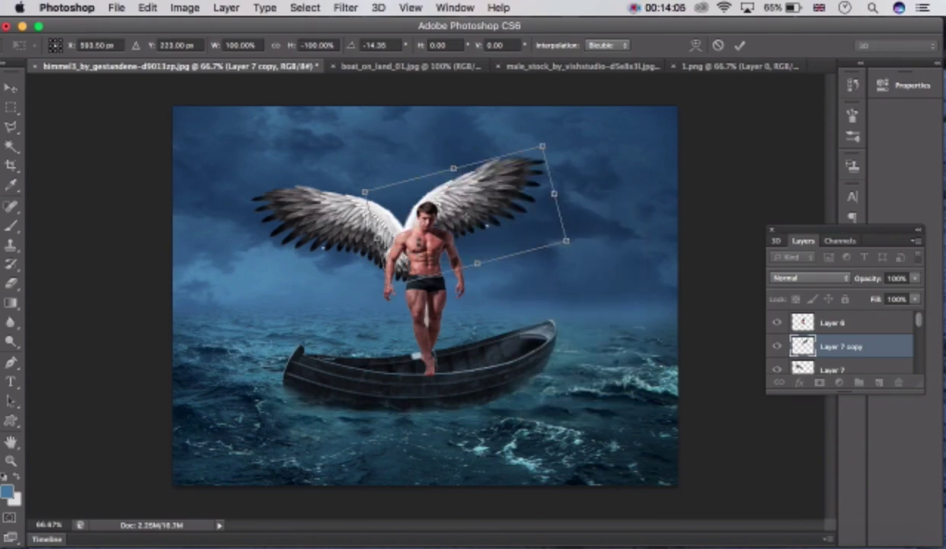
# Step: Position the flipped wing behind the man's other shoulder and rotate it to about -1.5°, level with the first wing
pyautogui.moveTo(465, 212)
pyautogui.mouseDown()
pyautogui.moveTo(544, 215)
pyautogui.moveTo(535, 221)
pyautogui.moveTo(477, 208)
pyautogui.mouseUp()
pyautogui.moveTo(614, 151); pyautogui.dragTo(618, 172)
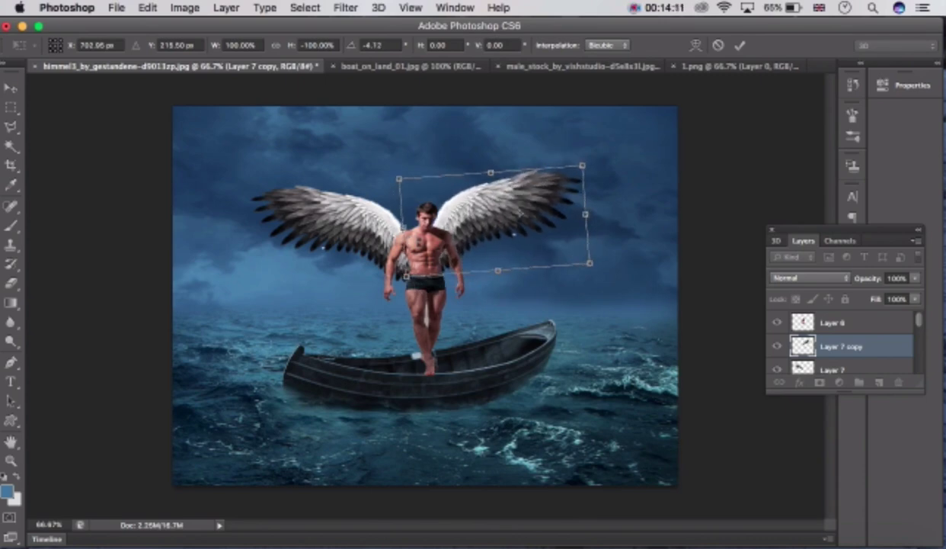
pyautogui.moveTo(519, 213)
pyautogui.mouseDown()
pyautogui.moveTo(522, 228)
pyautogui.moveTo(502, 219)
pyautogui.mouseUp()
pyautogui.moveTo(616, 169); pyautogui.dragTo(617, 188)
pyautogui.moveTo(476, 193); pyautogui.dragTo(478, 206)
pyautogui.moveTo(644, 228); pyautogui.dragTo(642, 211)
pyautogui.moveTo(535, 243); pyautogui.dragTo(534, 231)
pyautogui.moveTo(543, 198); pyautogui.dragTo(538, 198)
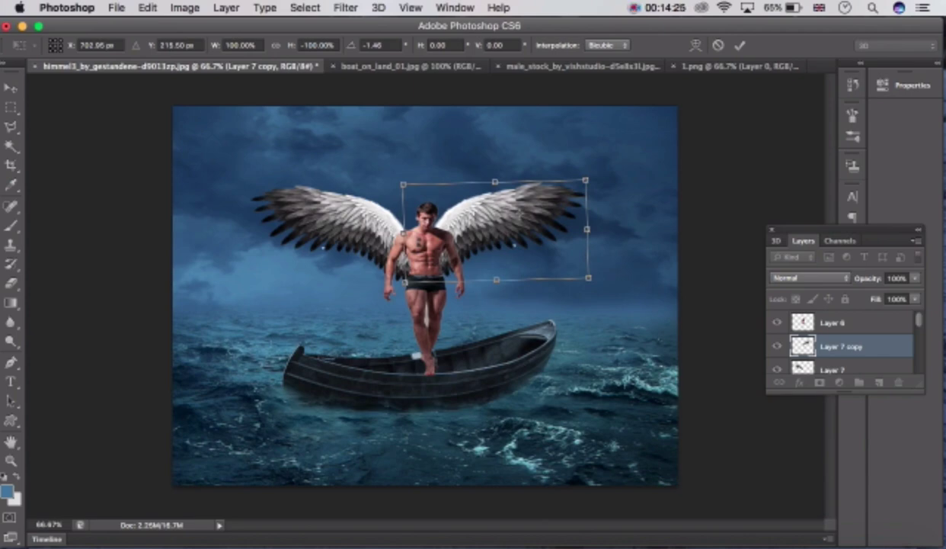
# Step: Scale the flipped wing to about 103% width and 95% height, tilt it to about -6.1° and apply the transformation
pyautogui.moveTo(585, 180); pyautogui.dragTo(590, 184)
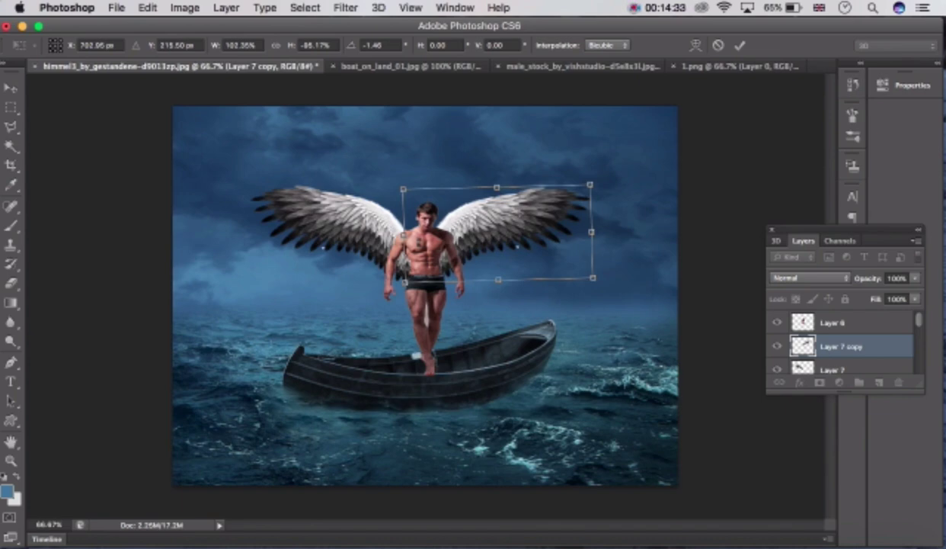
pyautogui.moveTo(590, 184); pyautogui.dragTo(612, 181)
pyautogui.moveTo(489, 241); pyautogui.dragTo(505, 205)
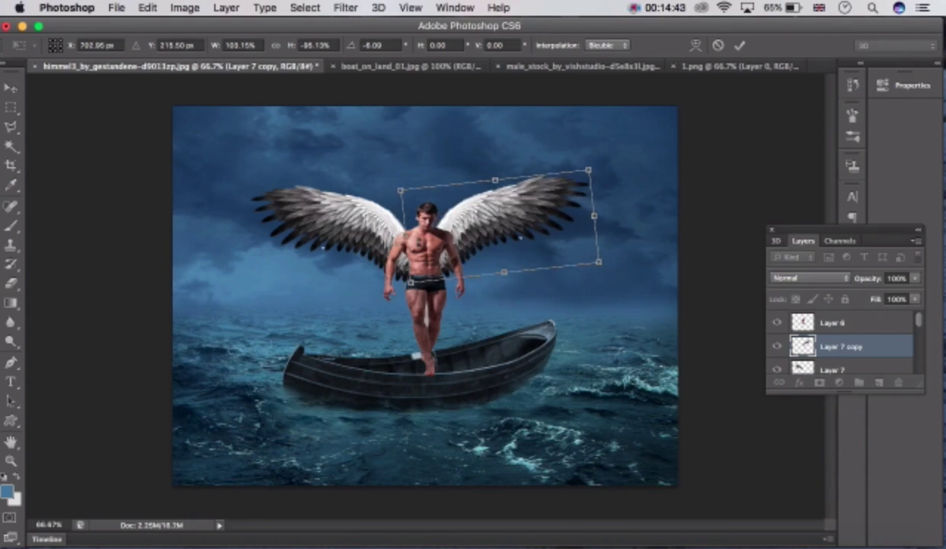
pyautogui.click(10, 87)
pyautogui.press('Return')
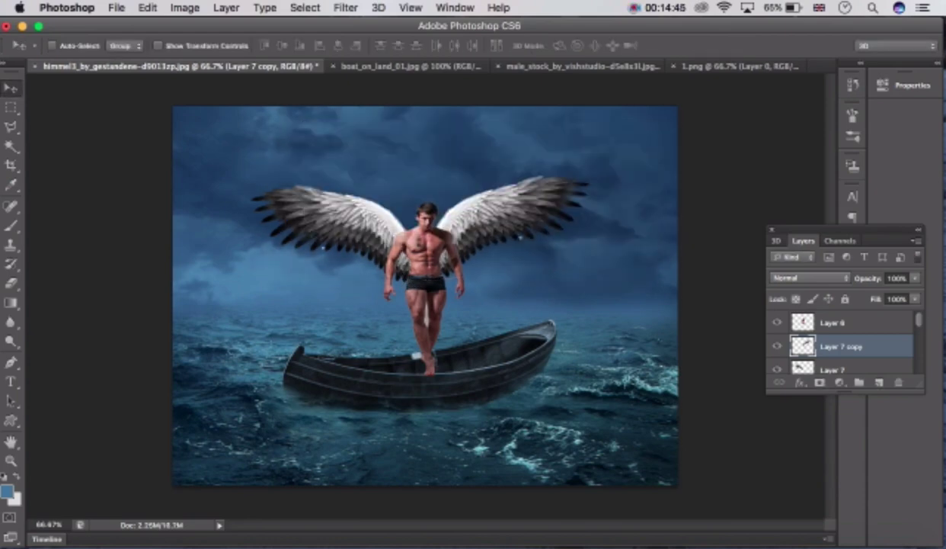
# Step: Free-transform the Layer 7 wing: rotate it about 4.8° and shift it slightly up and outward from the man's shoulder
pyautogui.click(846, 368)
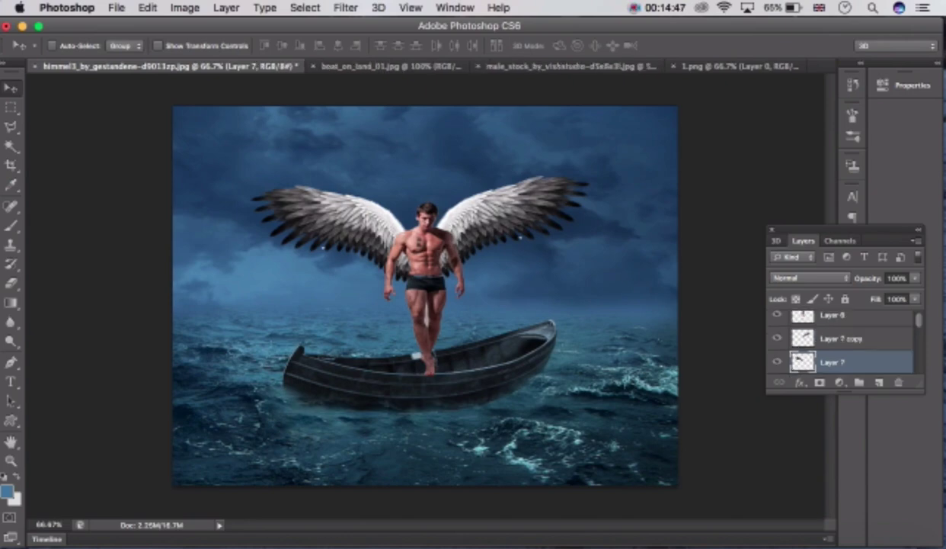
pyautogui.press('super+t')
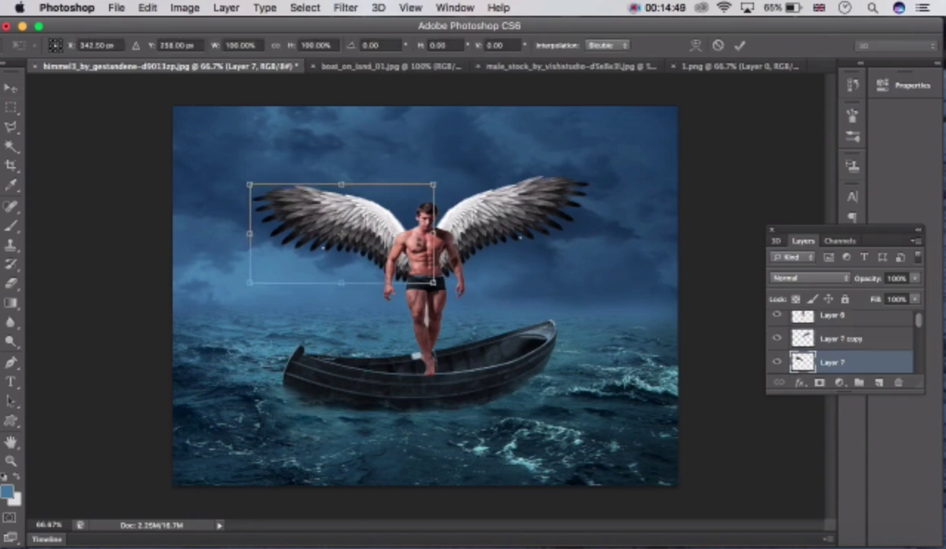
pyautogui.moveTo(189, 232); pyautogui.dragTo(189, 218)
pyautogui.press('Left')
pyautogui.press('Left')
pyautogui.press('Left')
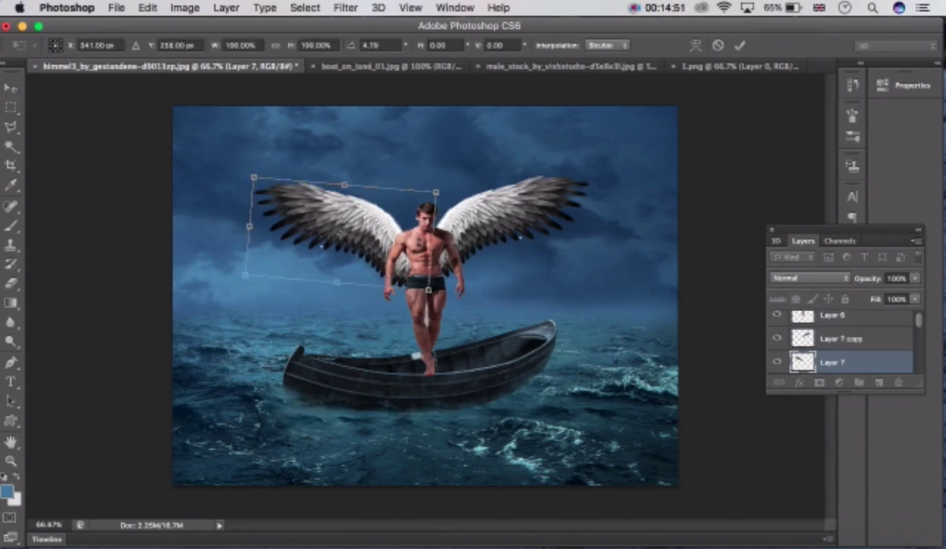
pyautogui.press('Up')
pyautogui.press('Up')
pyautogui.press('Up')
pyautogui.press('Up')
pyautogui.moveTo(366, 219); pyautogui.dragTo(363, 216)
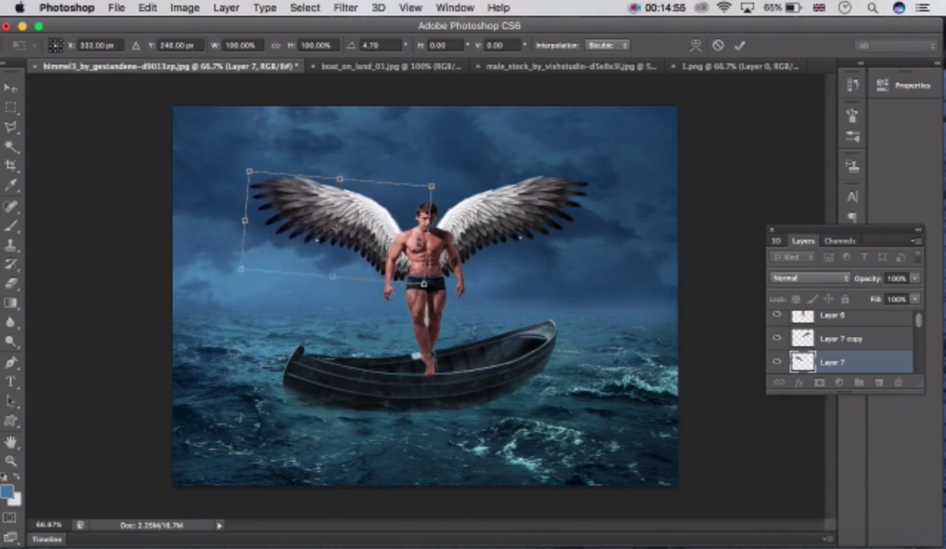
# Step: Set the Layer 7 wing's rotation to about 1.7°, lower it to match the other wing and apply the transformation
pyautogui.moveTo(532, 200); pyautogui.dragTo(521, 187)
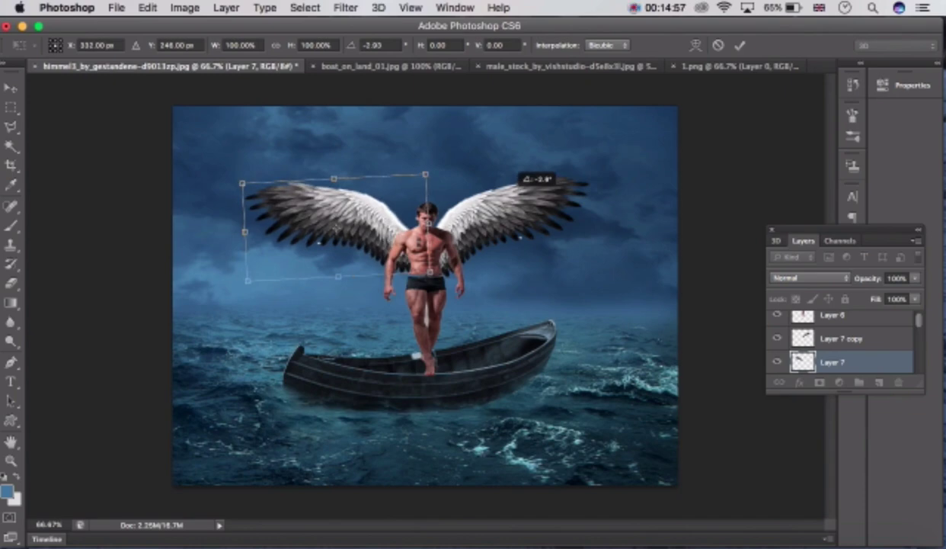
pyautogui.moveTo(351, 215); pyautogui.dragTo(351, 222)
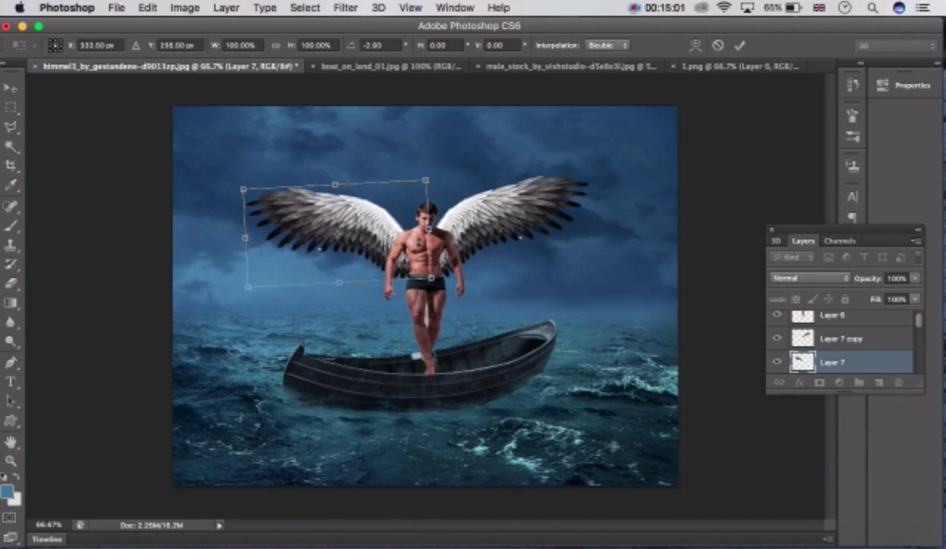
pyautogui.moveTo(519, 238); pyautogui.dragTo(481, 237)
pyautogui.click(11, 87)
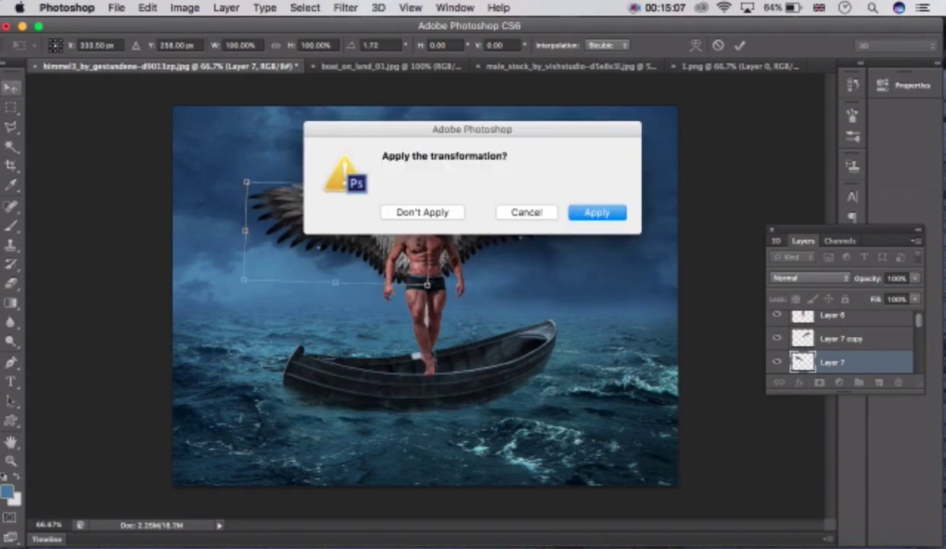
pyautogui.press('Return')
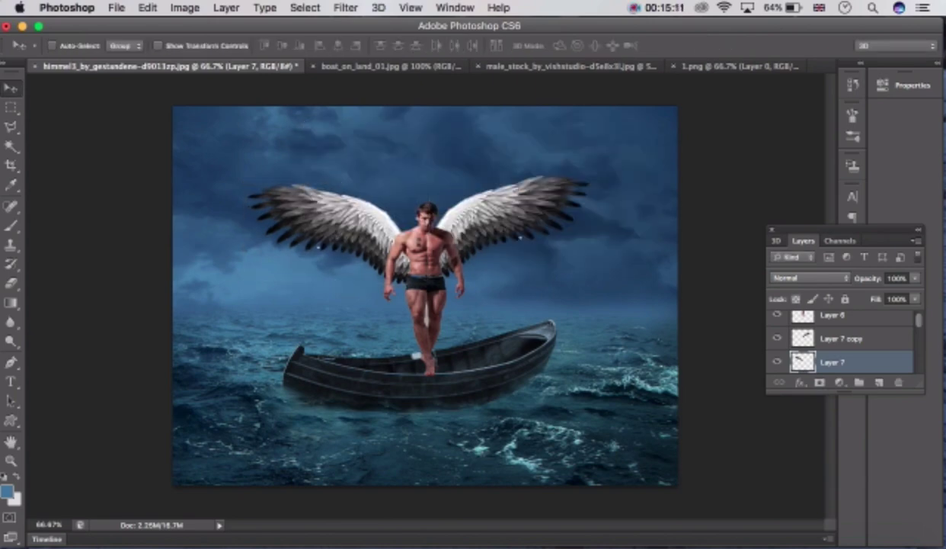
# Step: Transform the Layer 7 copy wing to about 97% width and 101% height, tilt it about 1.8°, reposition it behind the shoulder and apply
pyautogui.click(841, 338)
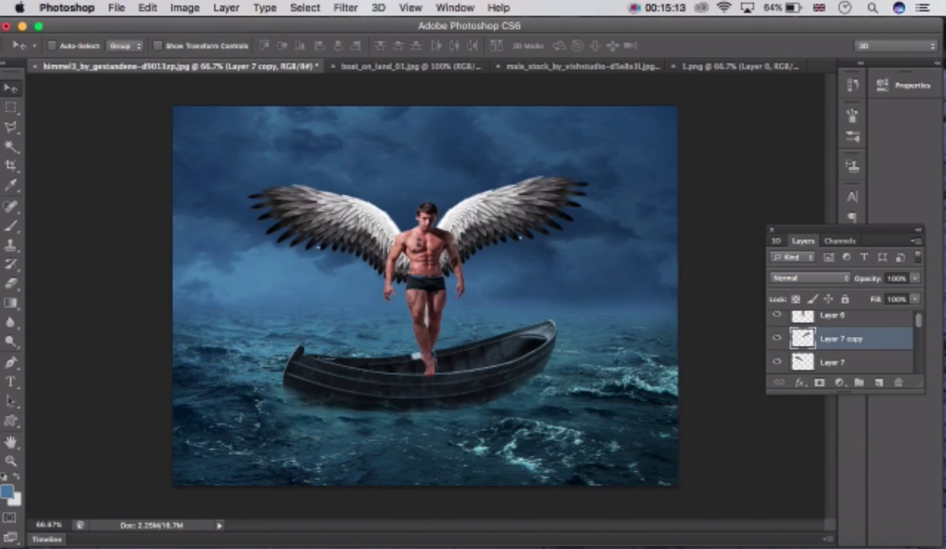
pyautogui.press('super+t')
pyautogui.moveTo(591, 176)
pyautogui.mouseDown()
pyautogui.moveTo(582, 185)
pyautogui.moveTo(585, 177)
pyautogui.mouseUp()
pyautogui.moveTo(494, 226); pyautogui.dragTo(484, 236)
pyautogui.moveTo(491, 202); pyautogui.dragTo(502, 201)
pyautogui.moveTo(647, 143); pyautogui.dragTo(652, 148)
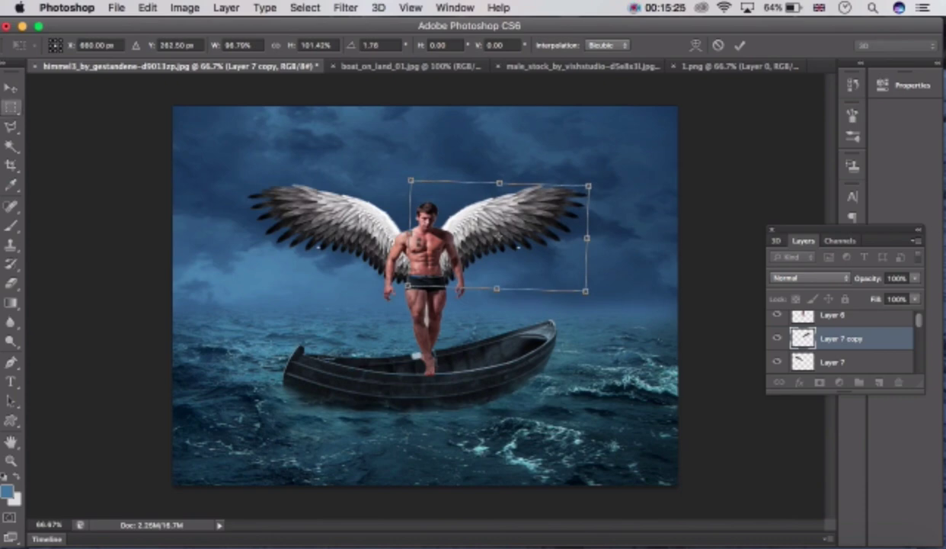
pyautogui.click(11, 87)
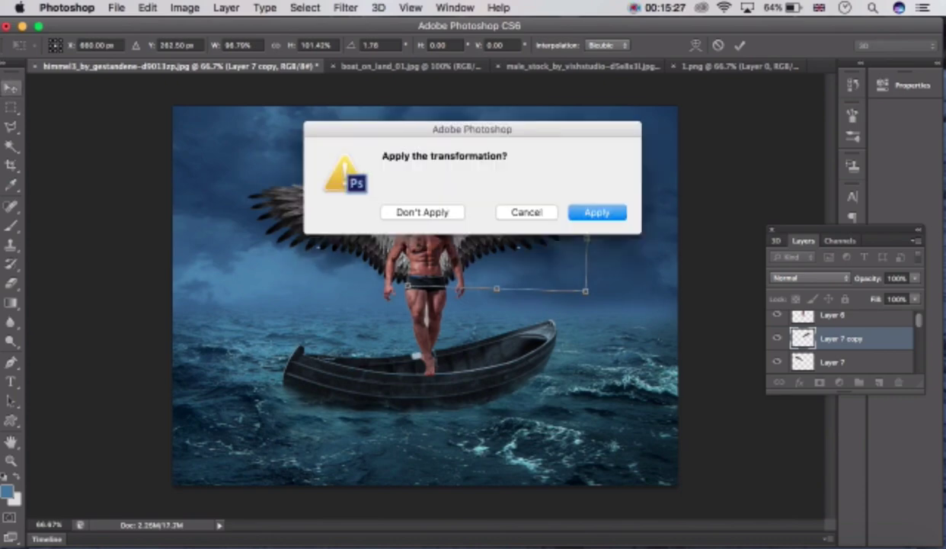
pyautogui.press('Return')
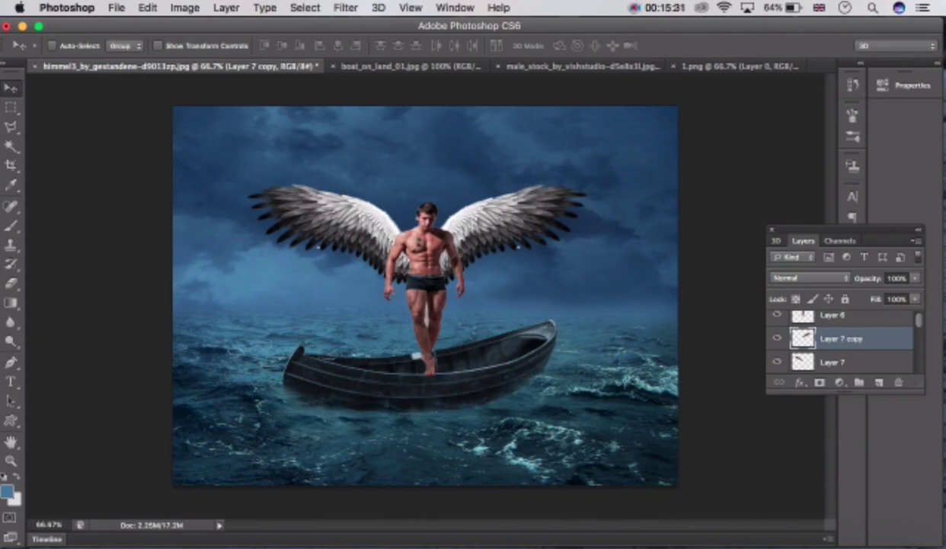
# Step: Merge the two wing layers, Layer 7 copy and Layer 7, into one layer
pyautogui.keyDown('shift'); pyautogui.click(834, 362); pyautogui.keyUp('shift')
pyautogui.scroll(-2, 841, 343)
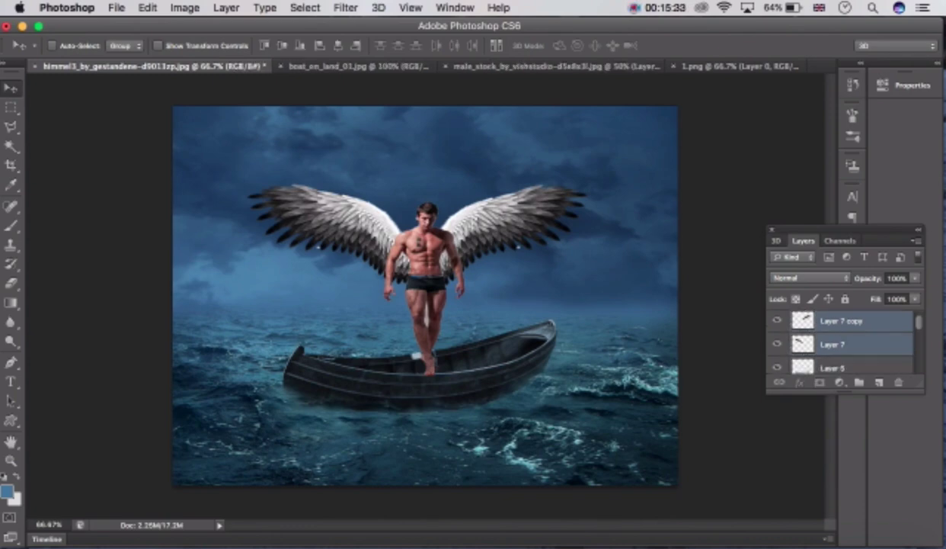
pyautogui.scroll(1, 841, 343)
pyautogui.hotkey('alt', ']')
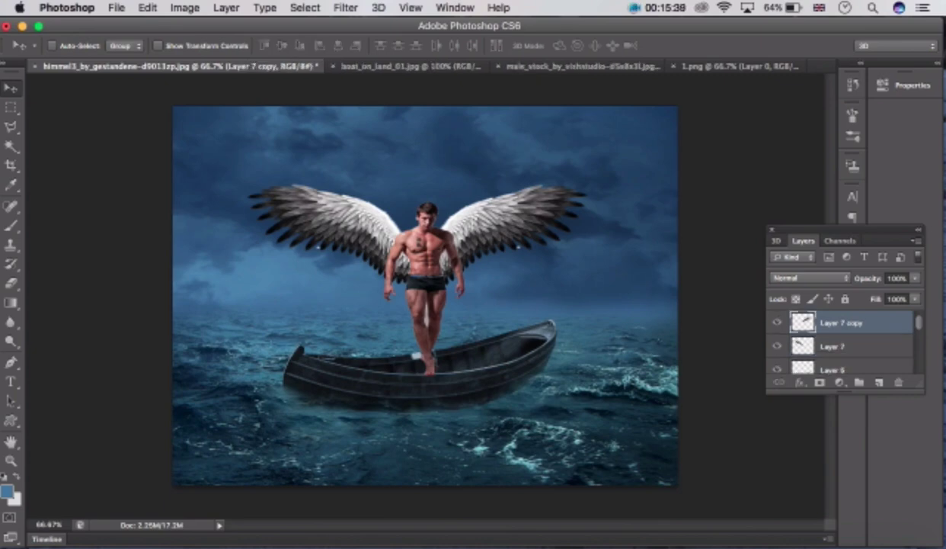
pyautogui.hotkey('shift', 'alt', '[')
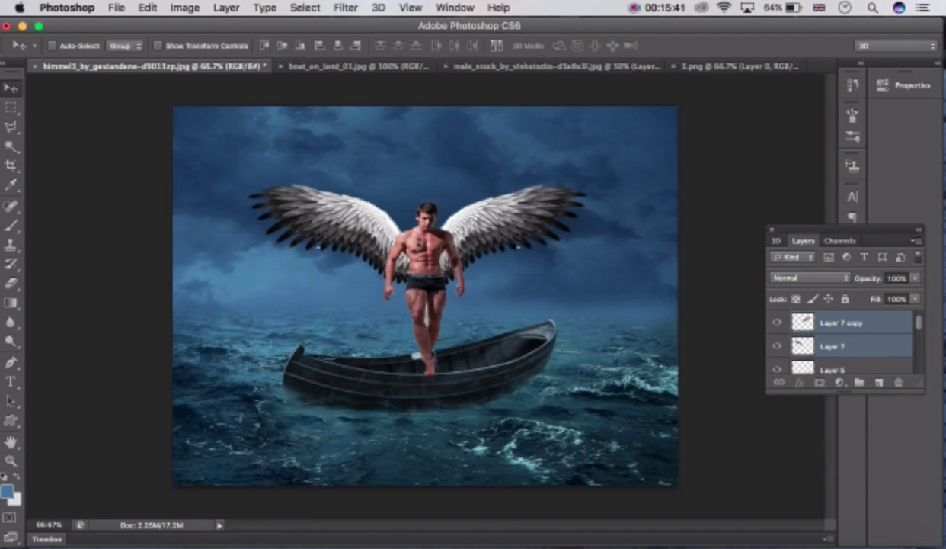
pyautogui.rightClick(854, 342)
pyautogui.click(687, 341)
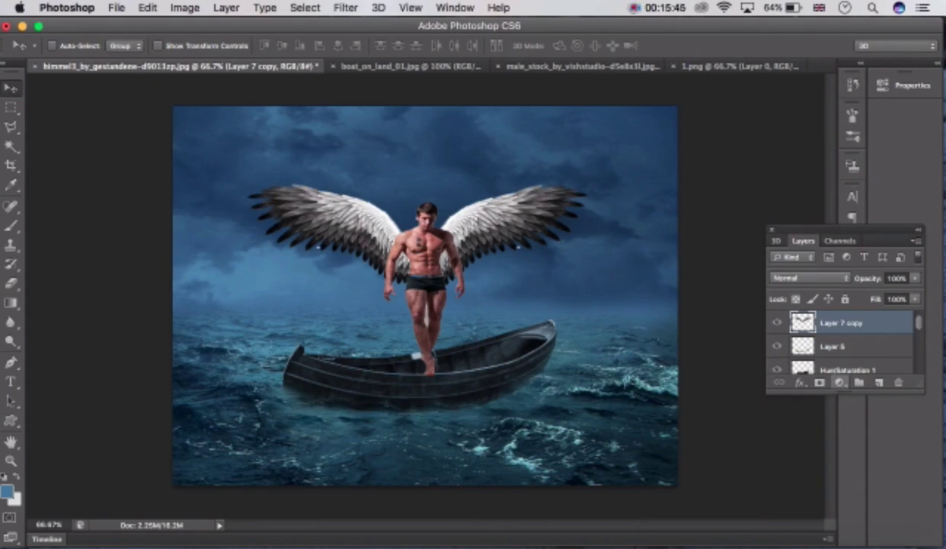
# Step: Add a Curves adjustment clipped to the merged wings and pull the curve's midpoint down to darken them
pyautogui.click(838, 381)
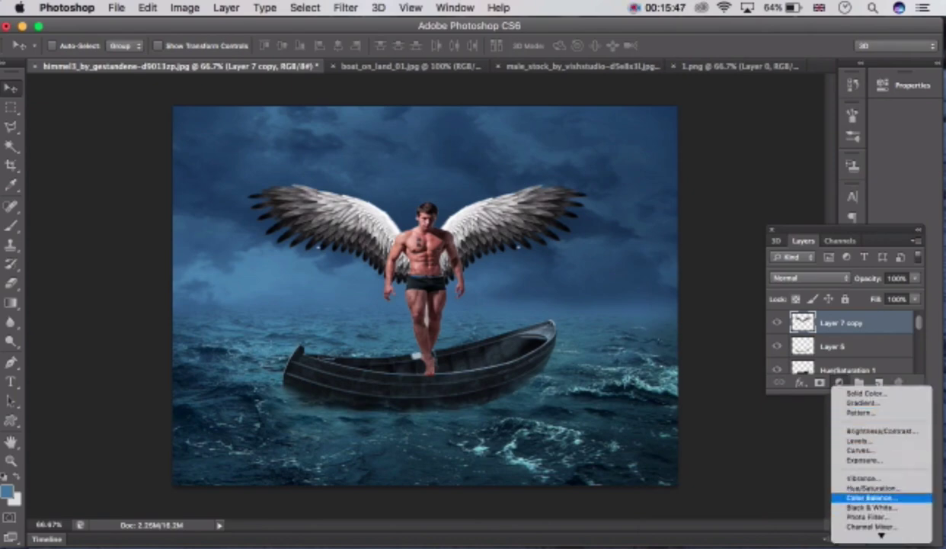
pyautogui.scroll(-1, 882, 478)
pyautogui.click(859, 440)
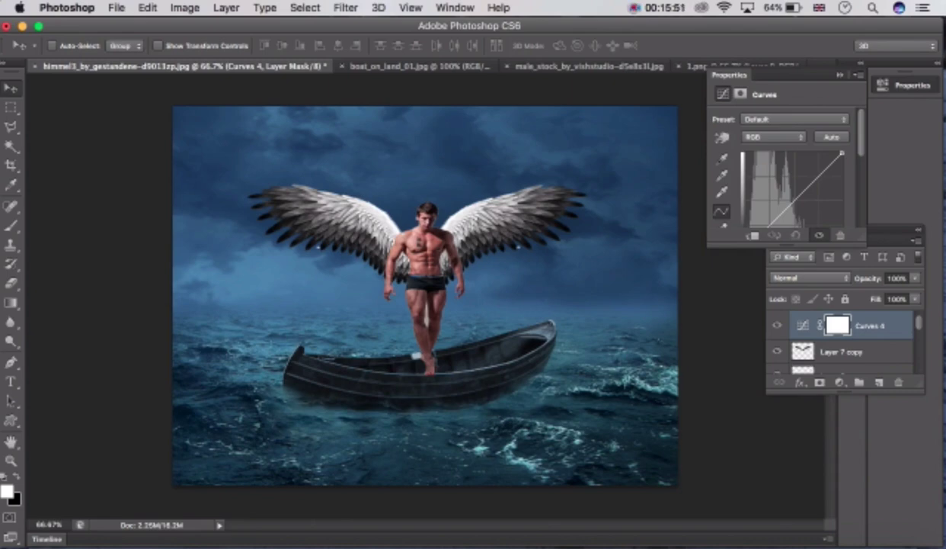
pyautogui.click(752, 235)
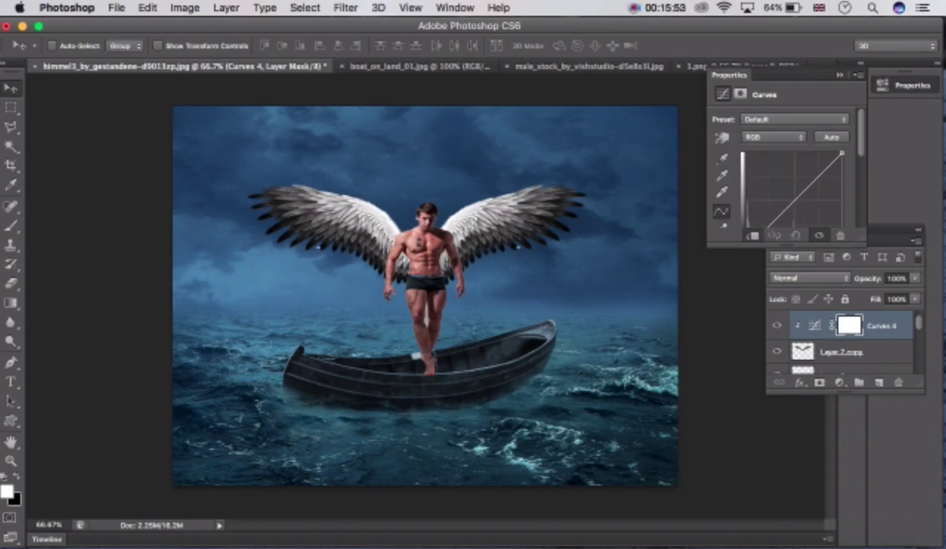
pyautogui.moveTo(798, 197); pyautogui.dragTo(808, 202)
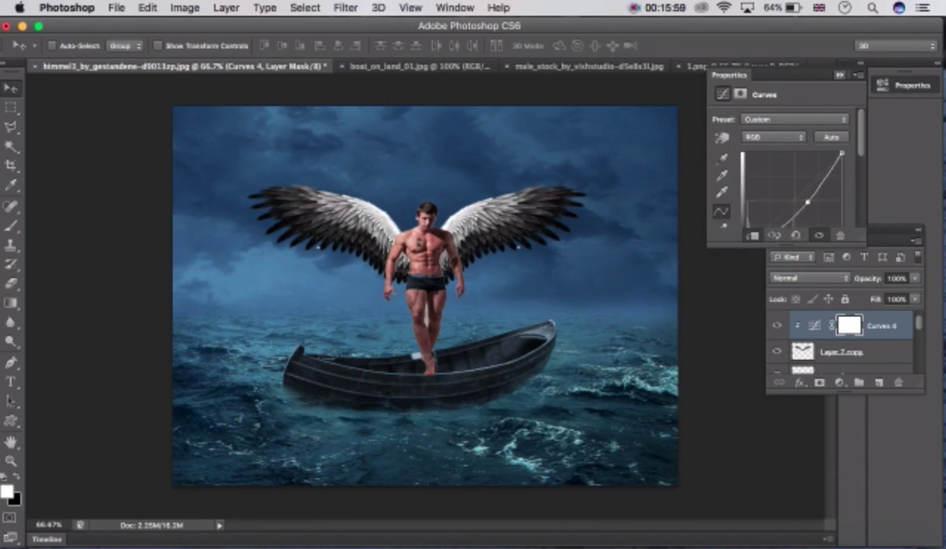
pyautogui.click(841, 75)
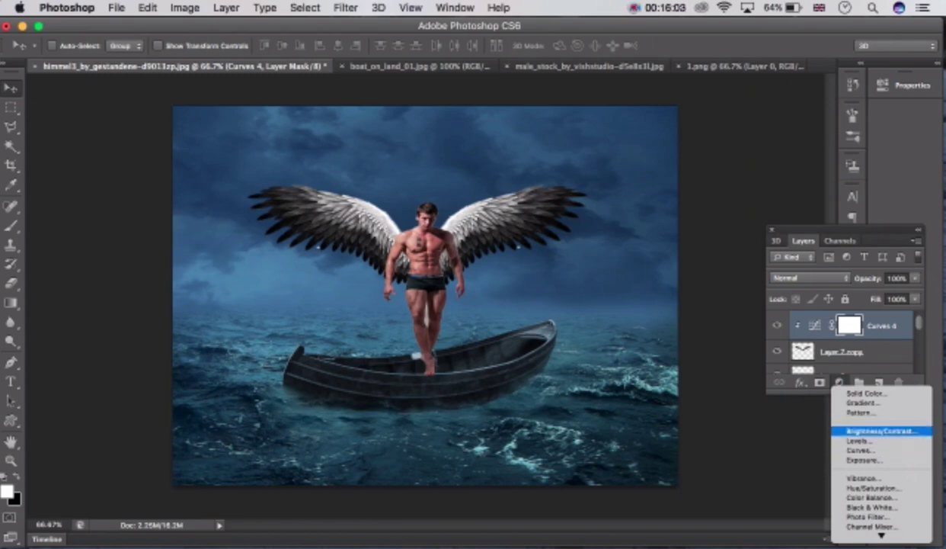
pyautogui.press('Escape')
# Step: Add a Hue/Saturation adjustment layer directly above the merged wings layer, beneath its clipped Curves 4 adjustment
pyautogui.scroll(2, 840, 343)
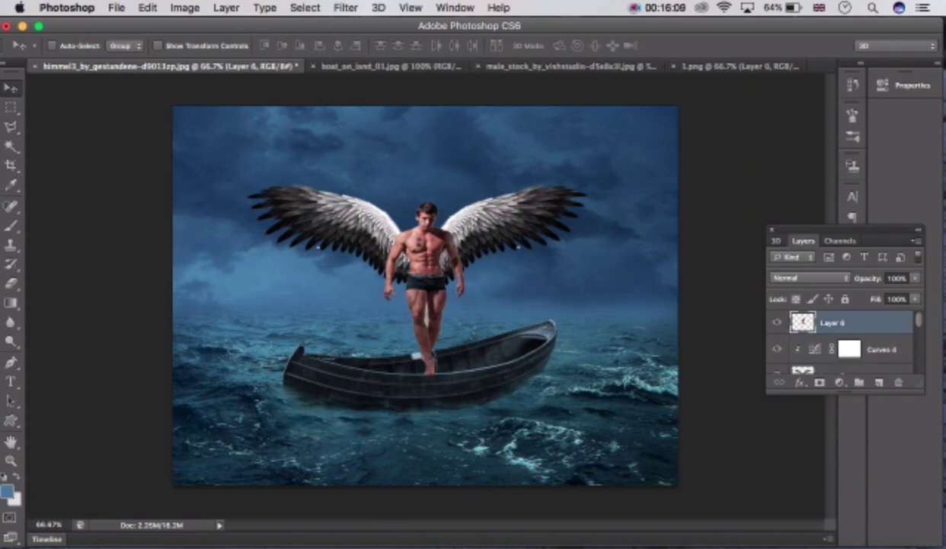
pyautogui.scroll(-2, 840, 343)
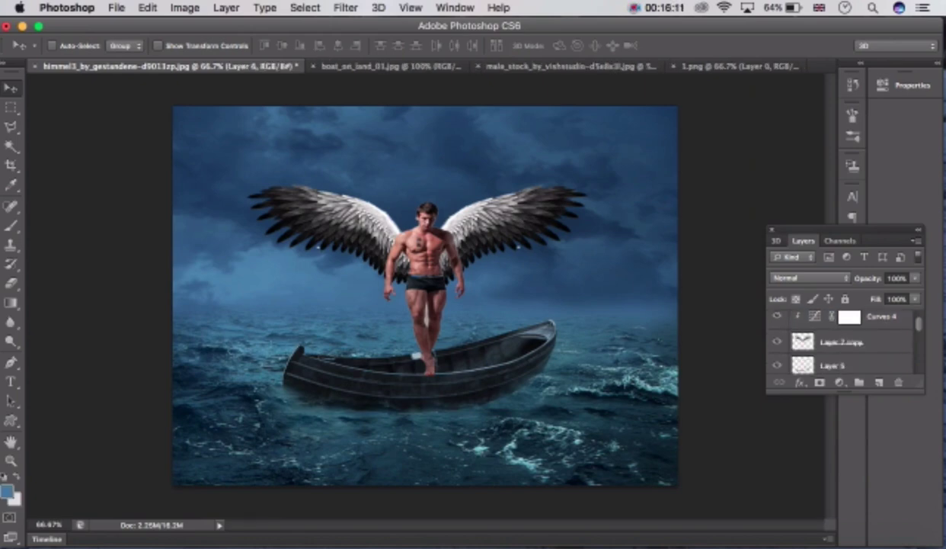
pyautogui.scroll(1, 840, 343)
pyautogui.click(880, 334)
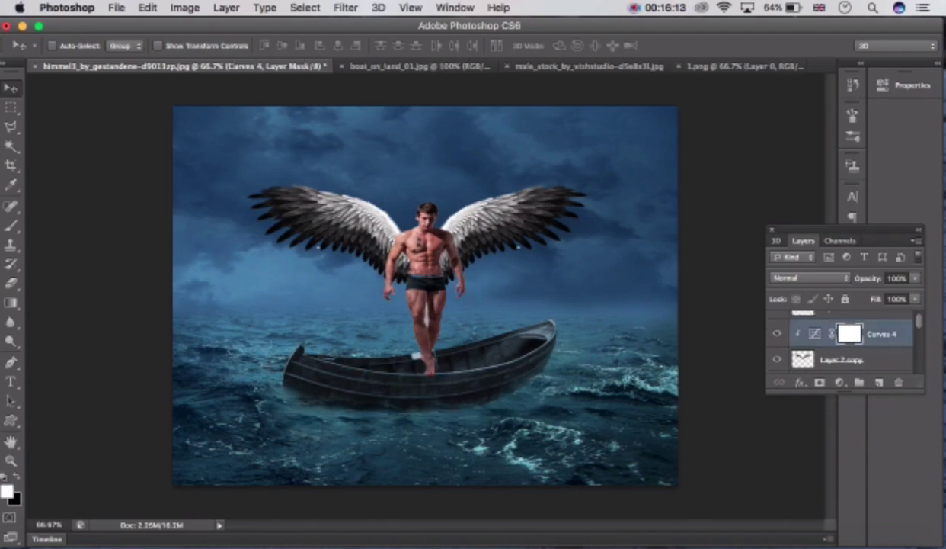
pyautogui.scroll(-1, 840, 342)
pyautogui.click(853, 342)
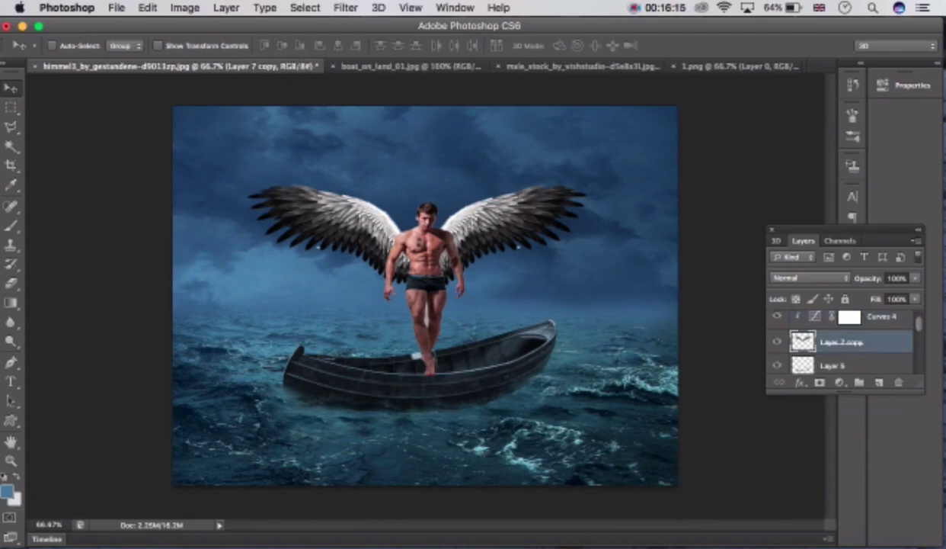
pyautogui.click(839, 382)
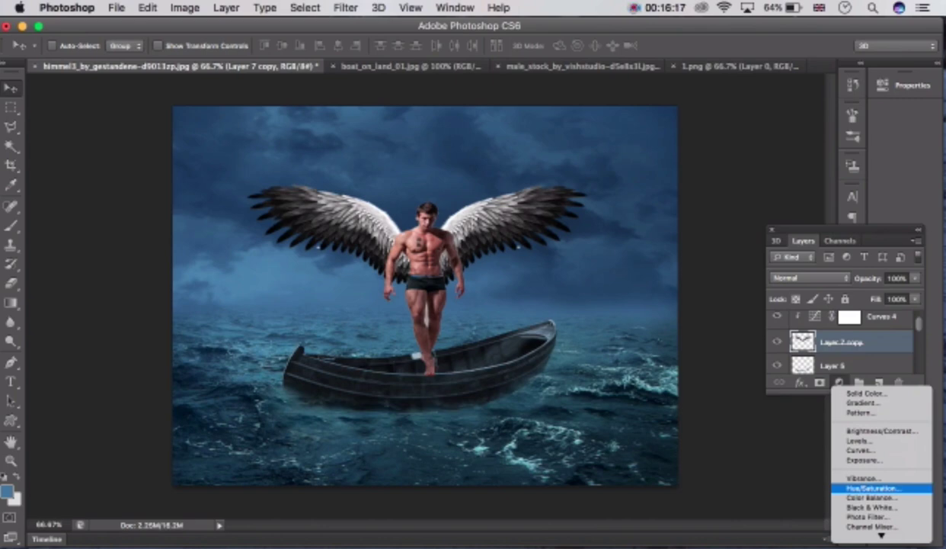
pyautogui.click(872, 487)
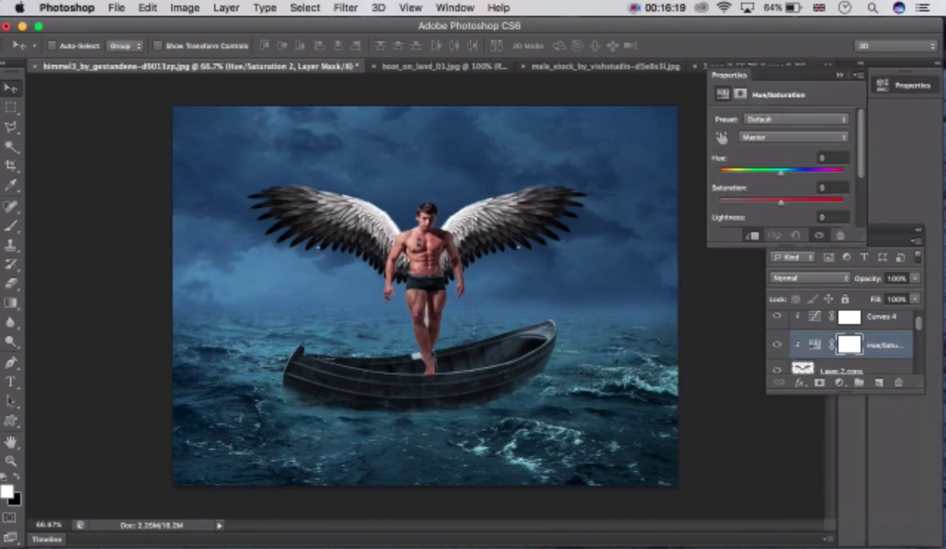
# Step: Colorize the wings with a blue hue, keeping saturation at 25 and lightness at 0 in the Hue/Saturation adjustment
pyautogui.scroll(-3, 785, 167)
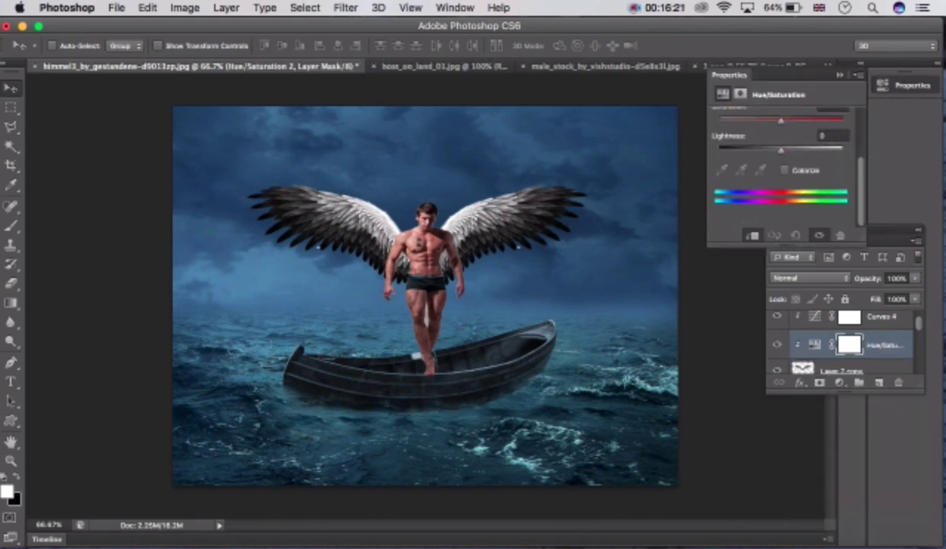
pyautogui.click(784, 170)
pyautogui.scroll(3, 785, 167)
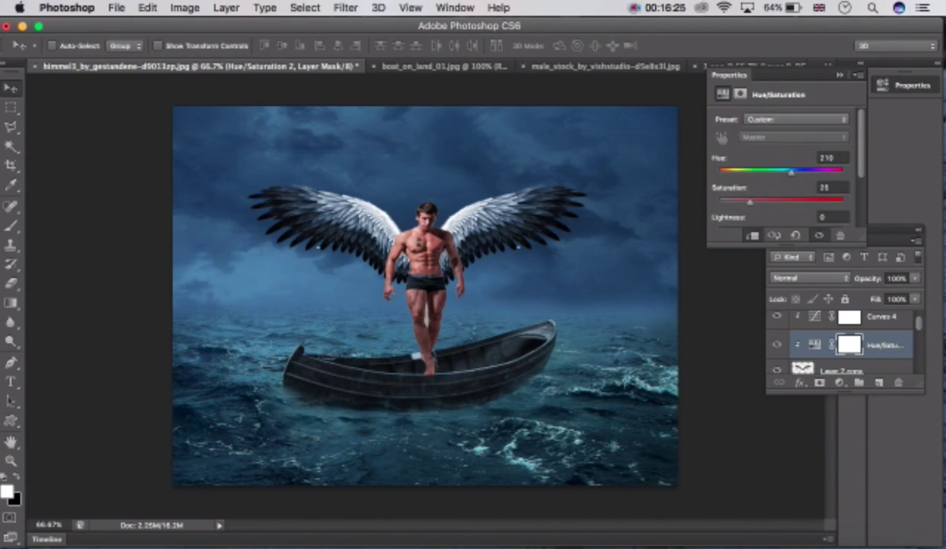
pyautogui.moveTo(753, 202)
pyautogui.mouseDown()
pyautogui.moveTo(741, 203)
pyautogui.moveTo(750, 202)
pyautogui.mouseUp()
pyautogui.moveTo(792, 172); pyautogui.dragTo(790, 172)
pyautogui.scroll(-3, 785, 170)
pyautogui.moveTo(781, 167); pyautogui.dragTo(780, 167)
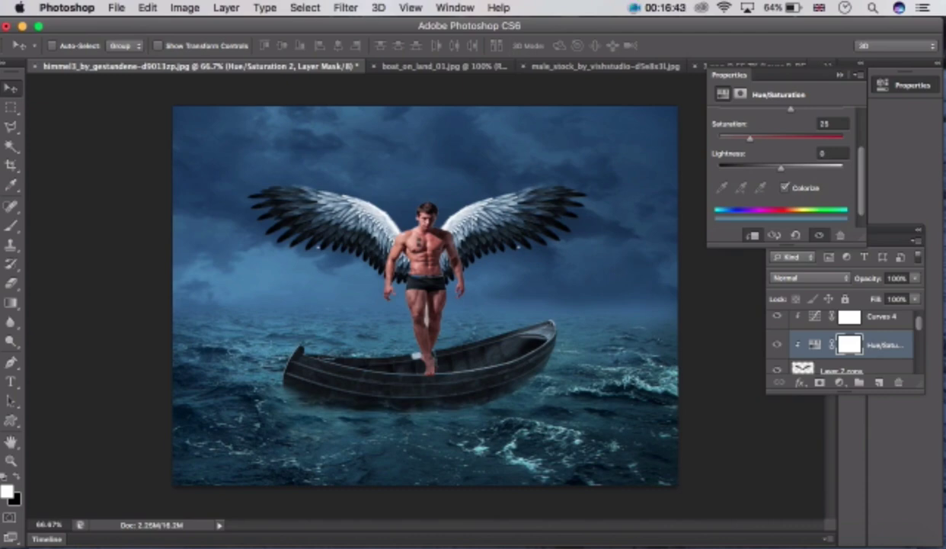
pyautogui.click(840, 74)
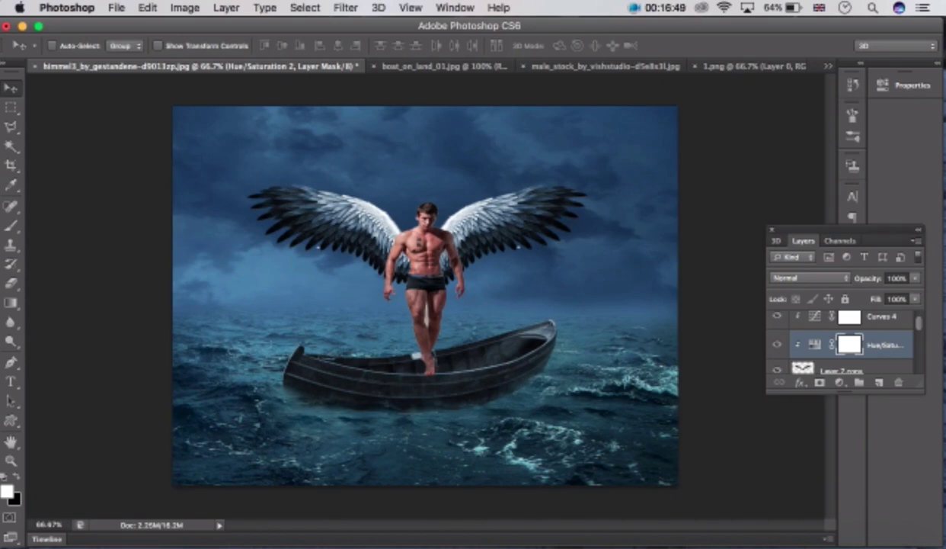
# Step: Select the leftover light background between the man's legs with the Magic Wand, delete it from Layer 6, and clear the selection
pyautogui.press('w')
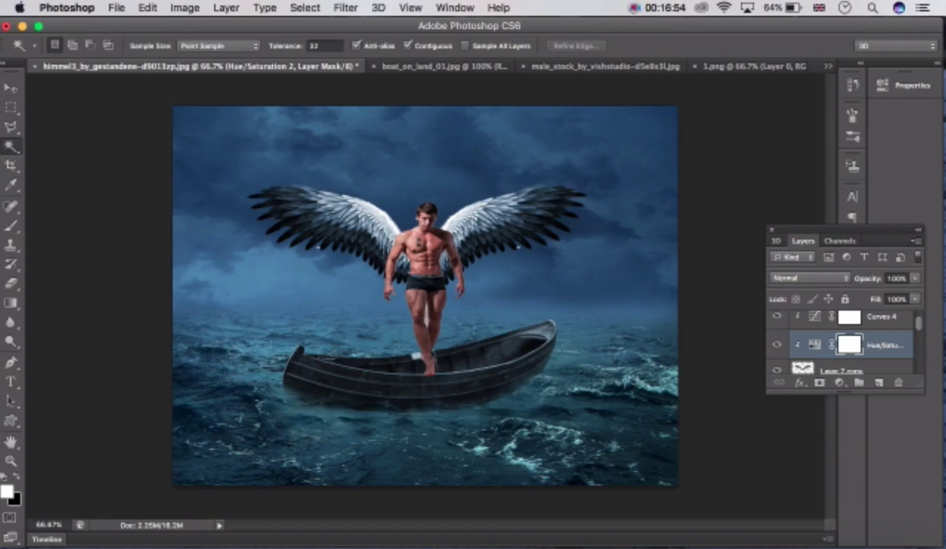
pyautogui.click(11, 146)
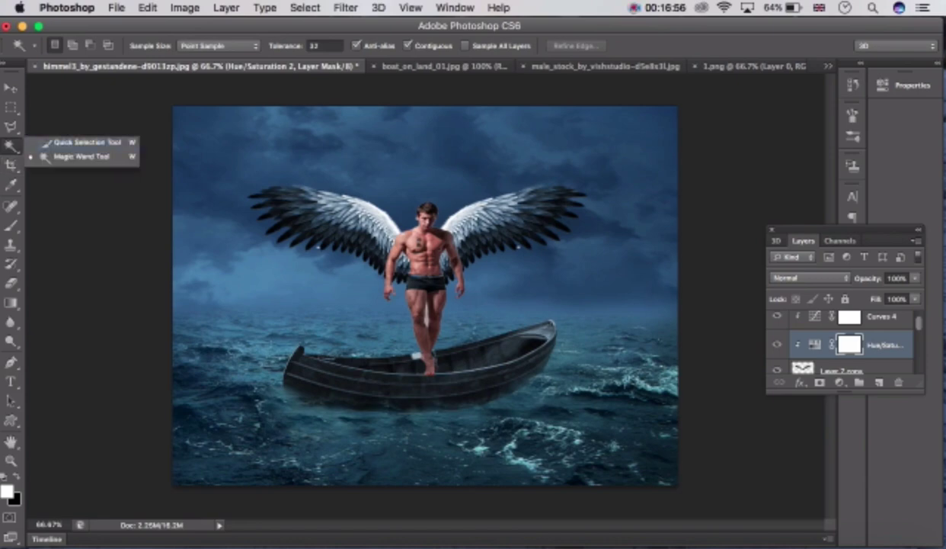
pyautogui.click(77, 156)
pyautogui.click(416, 312)
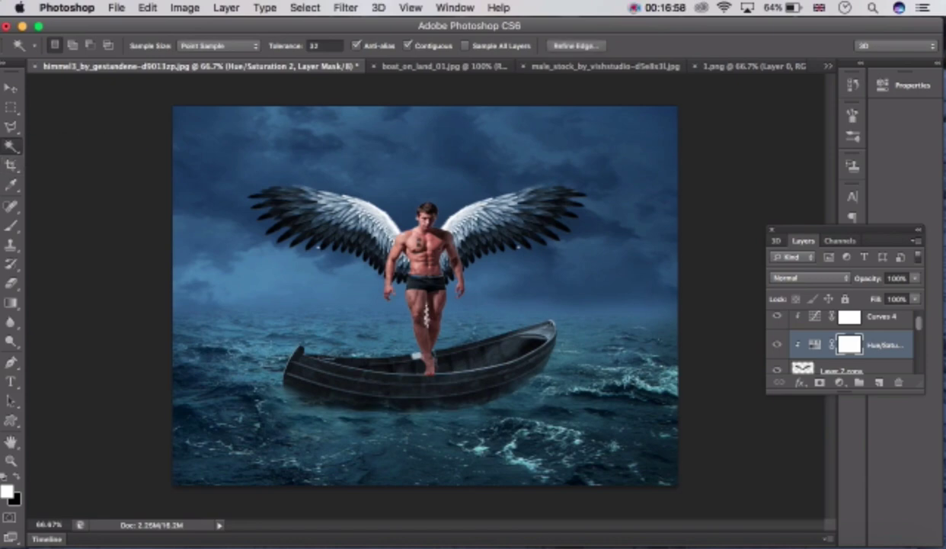
pyautogui.scroll(-2, 846, 339)
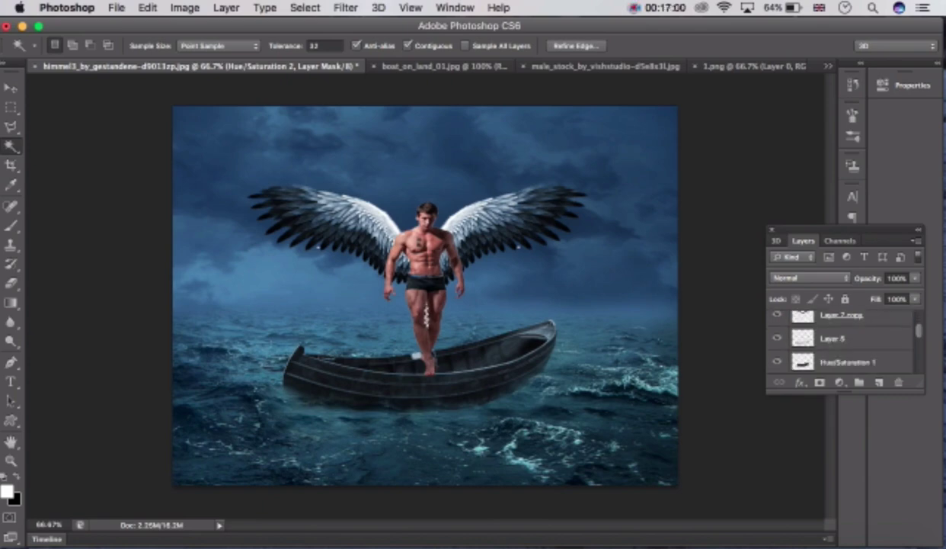
pyautogui.scroll(-3, 845, 343)
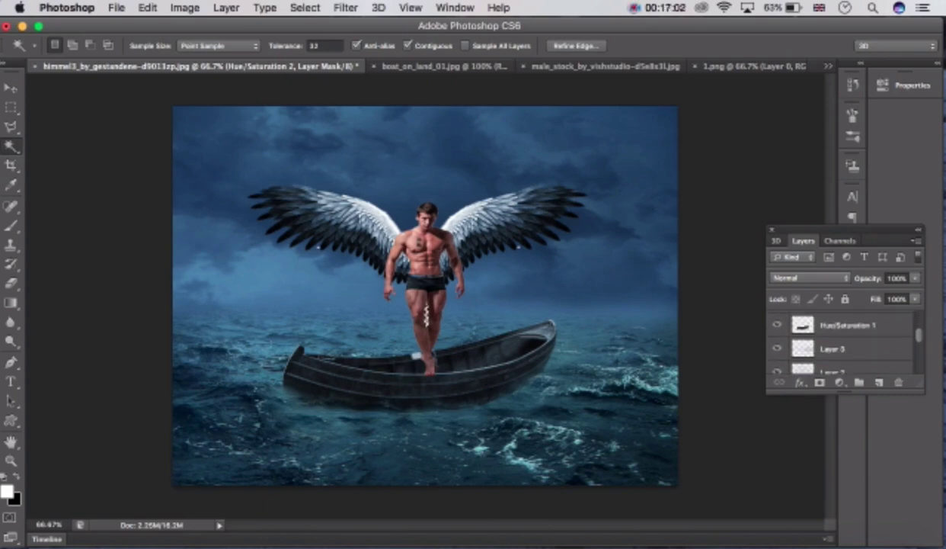
pyautogui.scroll(-2, 846, 343)
pyautogui.scroll(10, 846, 342)
pyautogui.click(847, 323)
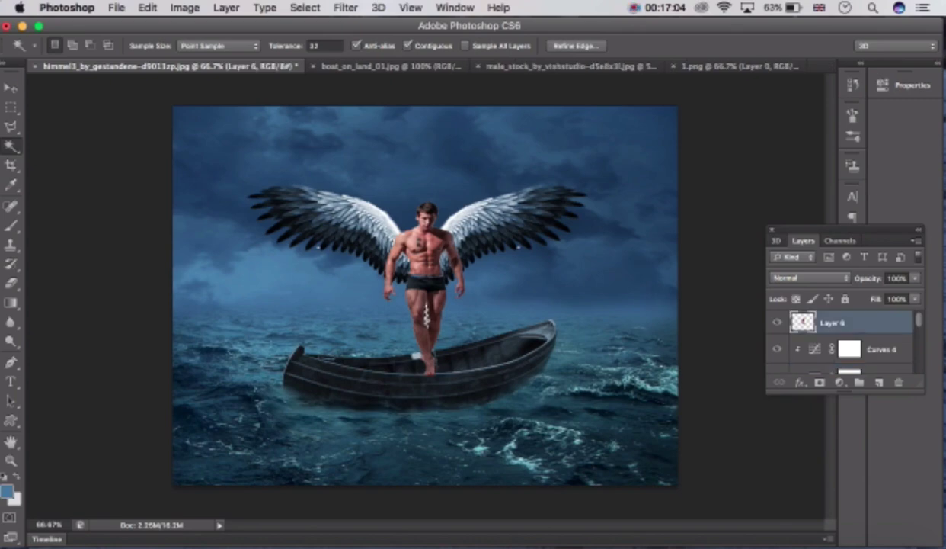
pyautogui.press('Delete')
pyautogui.press('super+d')
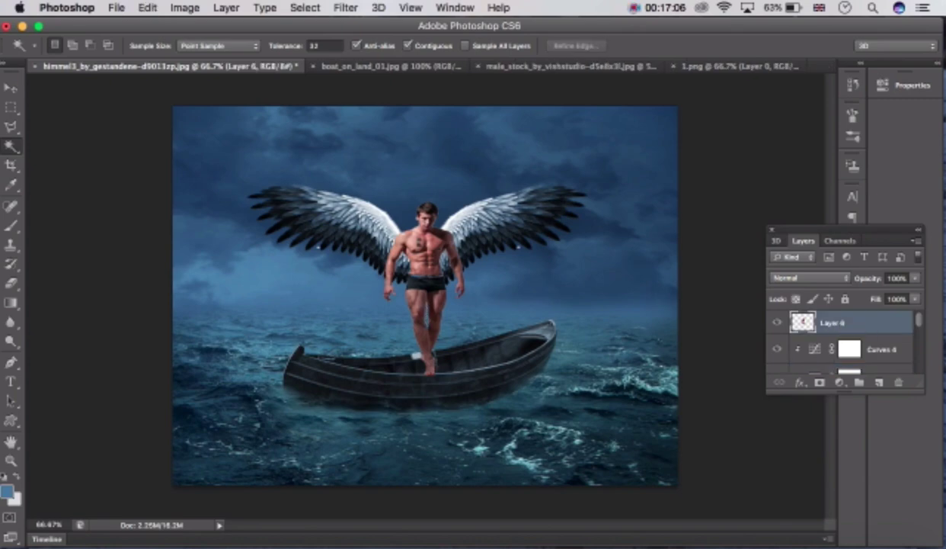
pyautogui.click(416, 295)
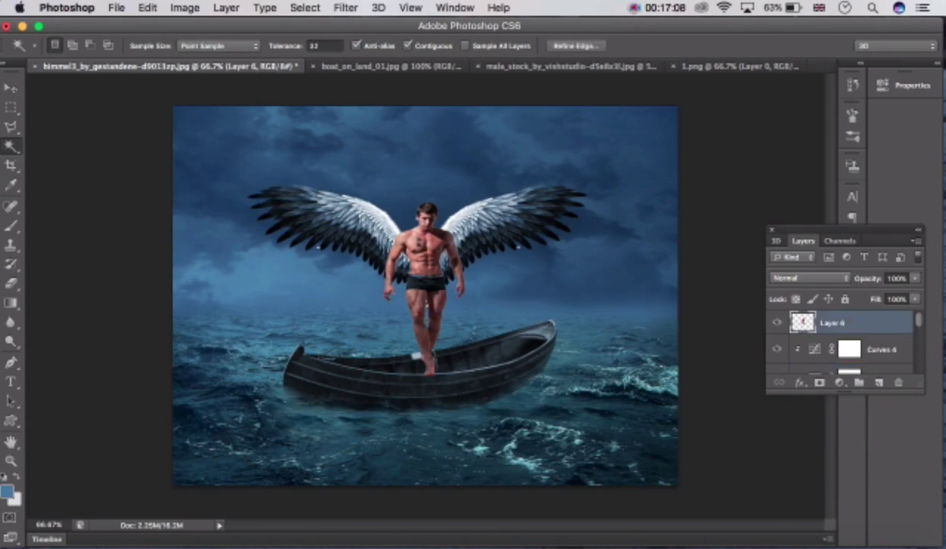
pyautogui.press('super+d')
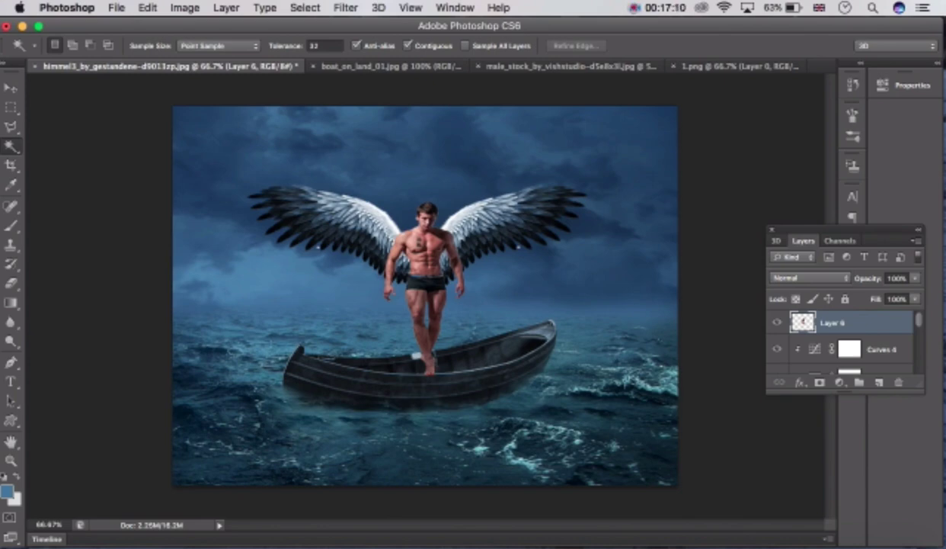
# Step: Add a Hue/Saturation adjustment clipped to the man's layer, Layer 6, and enable Colorize
pyautogui.scroll(-1, 841, 340)
pyautogui.scroll(1, 841, 340)
pyautogui.click(840, 382)
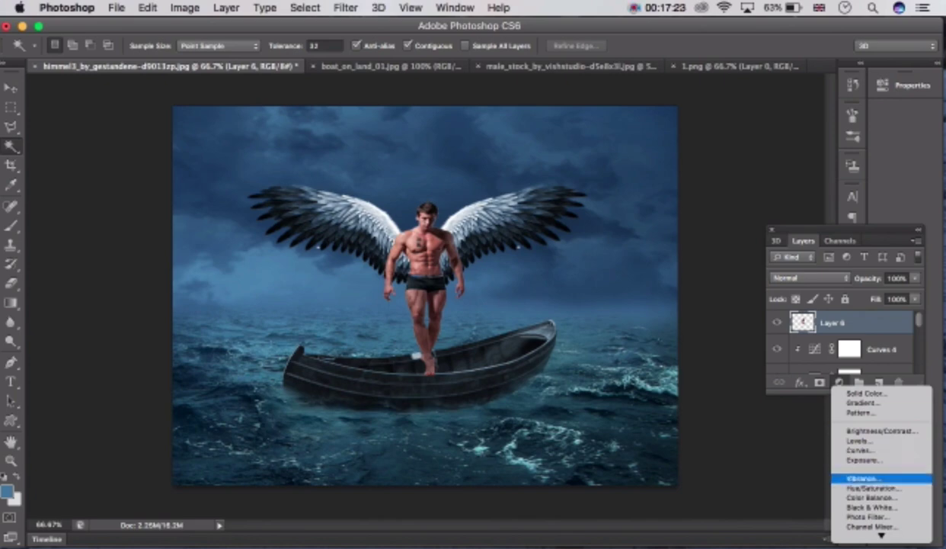
pyautogui.click(872, 487)
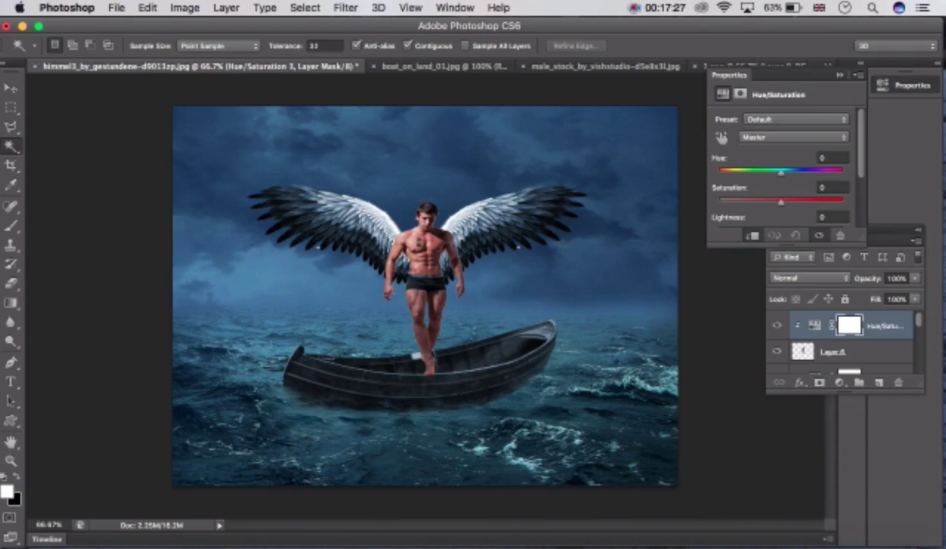
pyautogui.scroll(-3, 785, 167)
pyautogui.click(785, 170)
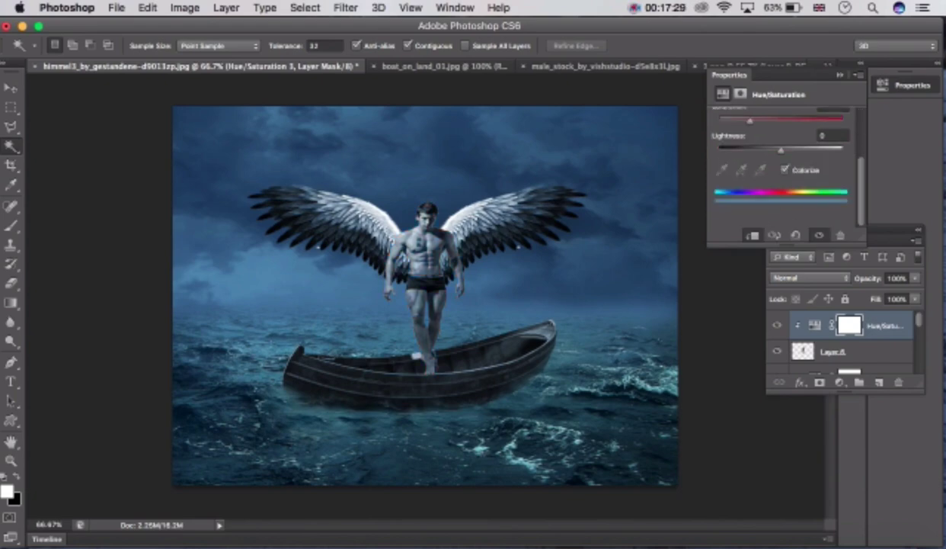
# Step: Fine-tune the man's colorized tone to a muted blue, slightly lowering the saturation and lightness
pyautogui.scroll(2, 785, 160)
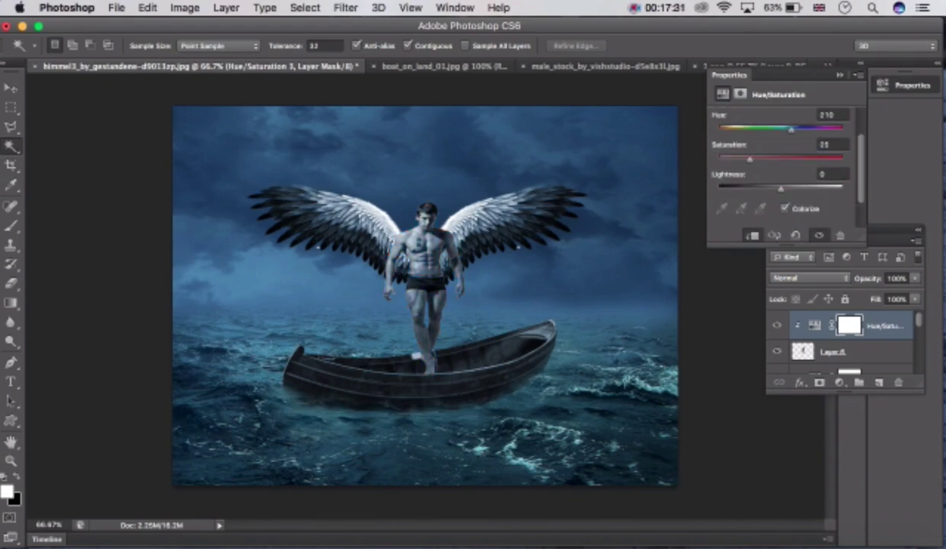
pyautogui.moveTo(791, 129); pyautogui.dragTo(785, 129)
pyautogui.moveTo(749, 159); pyautogui.dragTo(743, 158)
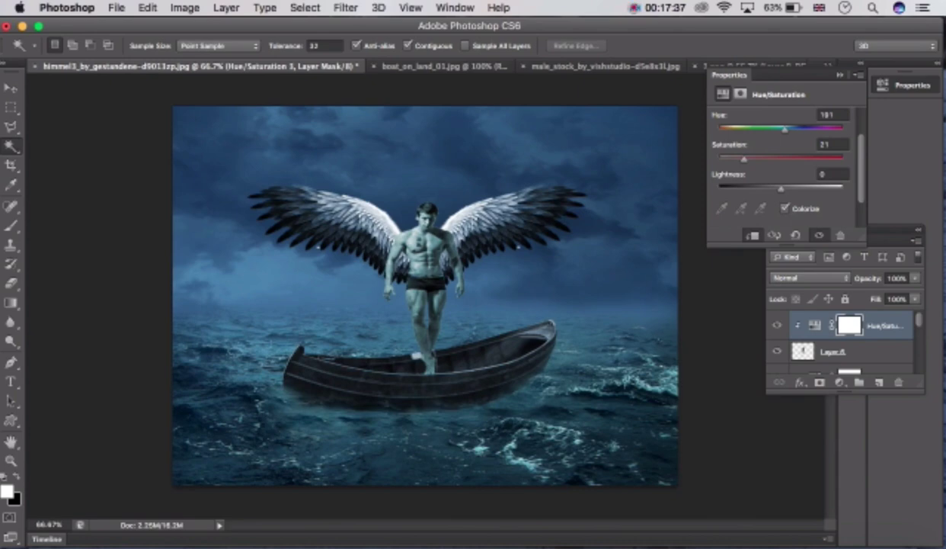
pyautogui.moveTo(784, 130); pyautogui.dragTo(792, 130)
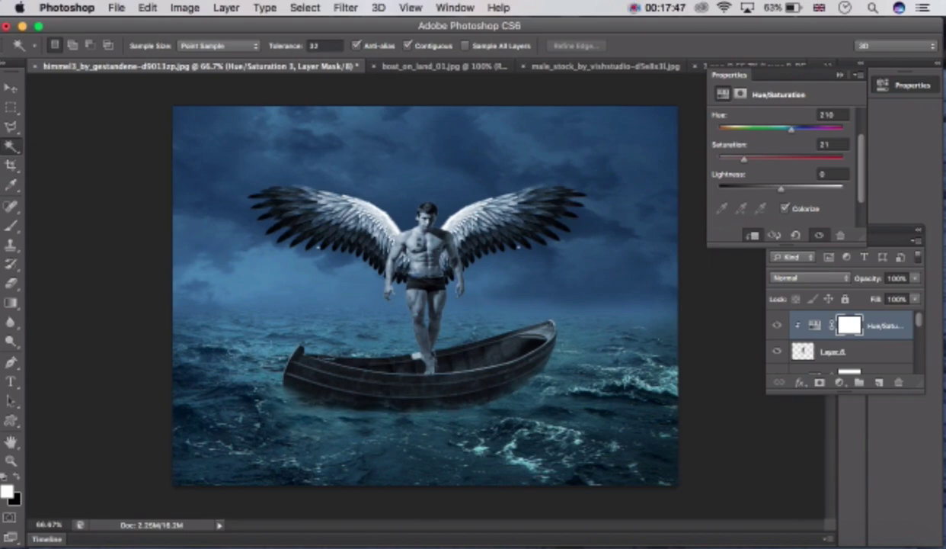
pyautogui.moveTo(790, 129); pyautogui.dragTo(786, 129)
pyautogui.moveTo(781, 188); pyautogui.dragTo(778, 189)
pyautogui.moveTo(786, 129); pyautogui.dragTo(789, 129)
pyautogui.moveTo(744, 158); pyautogui.dragTo(737, 157)
pyautogui.click(840, 75)
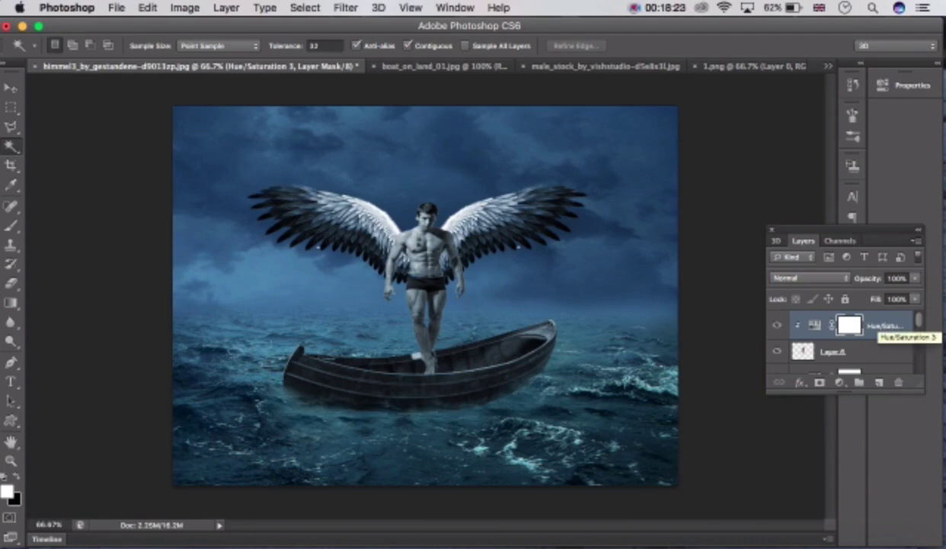
pyautogui.scroll(-5, 876, 328)
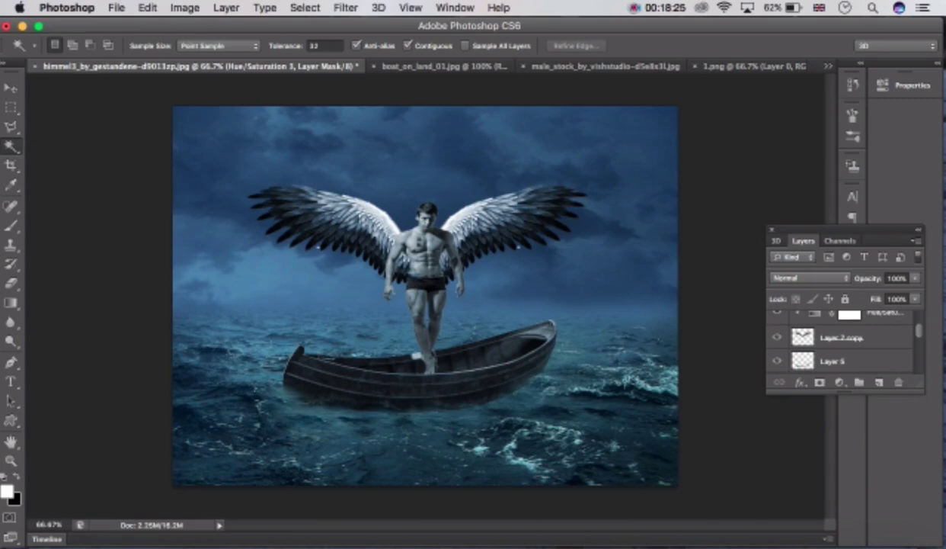
pyautogui.click(777, 337)
pyautogui.click(777, 336)
pyautogui.click(841, 338)
pyautogui.doubleClick(841, 336)
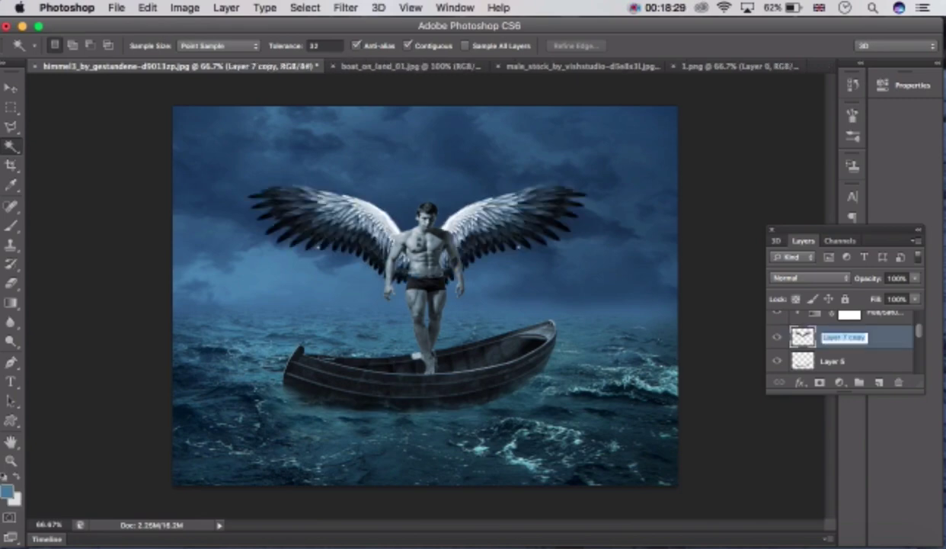
pyautogui.press('Escape')
pyautogui.scroll(4, 845, 337)
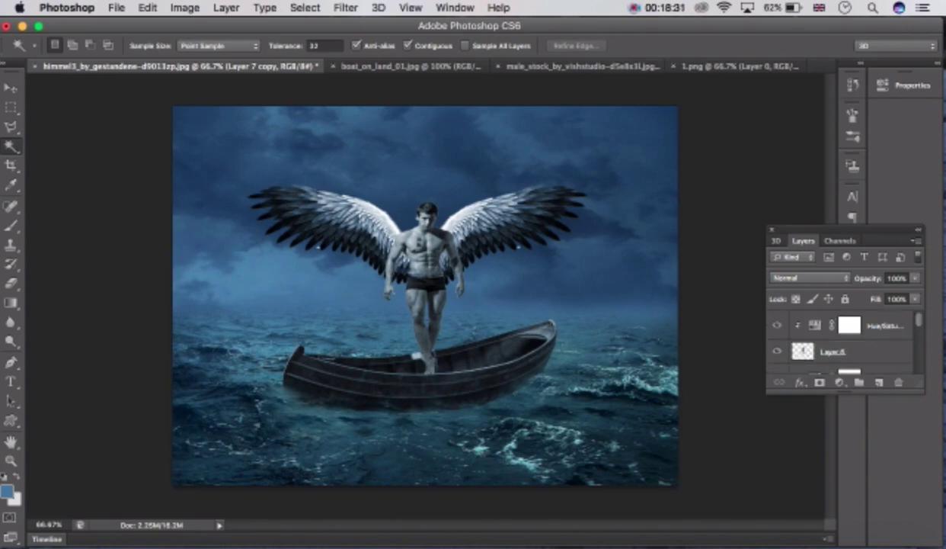
# Step: Merge all layers from Hue/Saturation 3 down to Layer 7 copy, combining the man, the wings and their adjustments
pyautogui.click(884, 326)
pyautogui.scroll(-3, 846, 343)
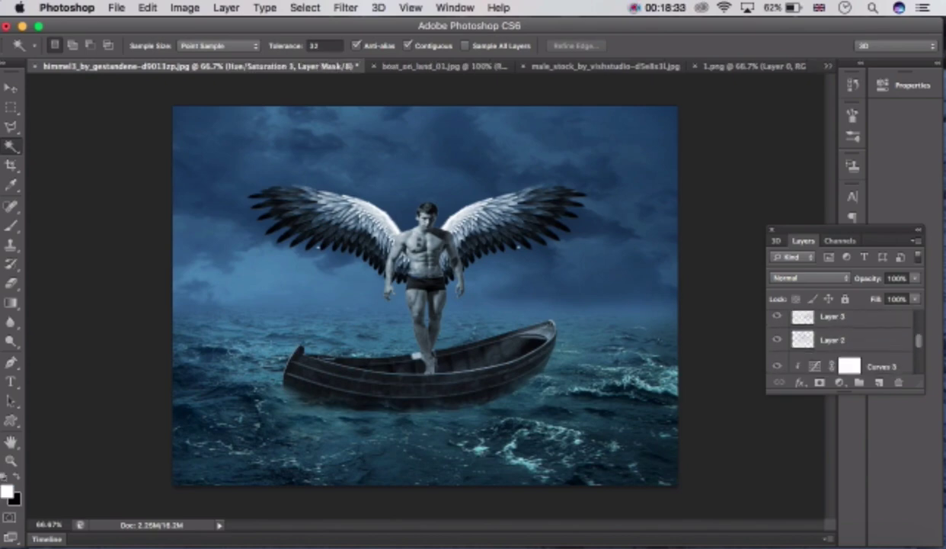
pyautogui.scroll(4, 846, 343)
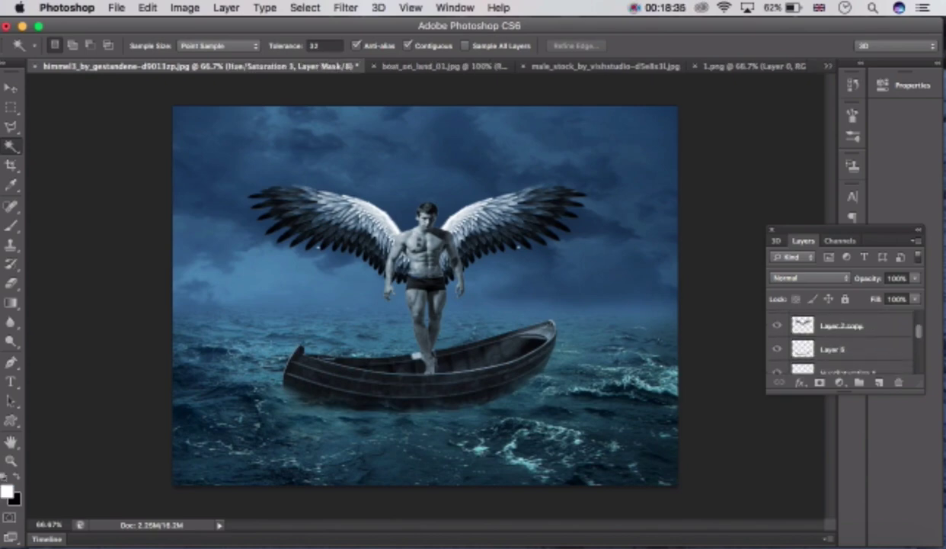
pyautogui.keyDown('shift'); pyautogui.click(845, 326); pyautogui.keyUp('shift')
pyautogui.scroll(4, 846, 335)
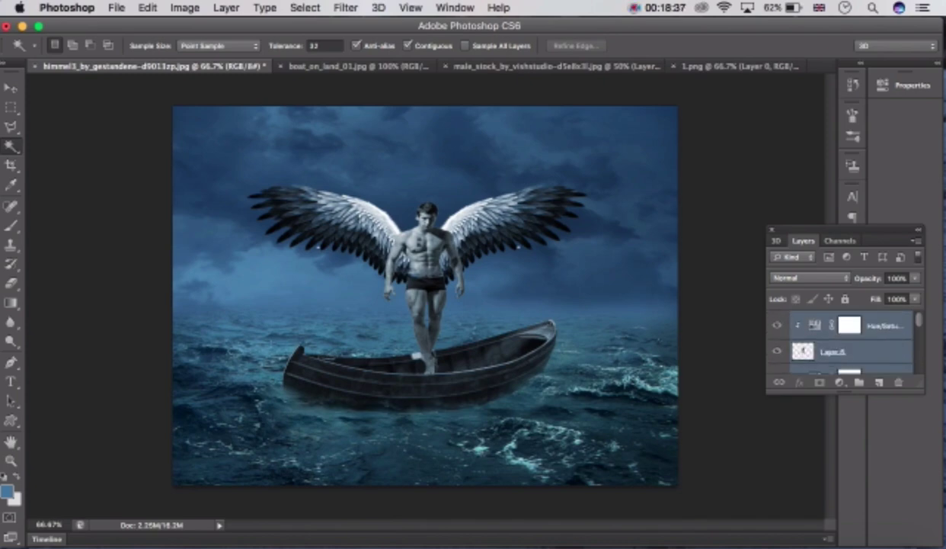
pyautogui.scroll(-4, 846, 343)
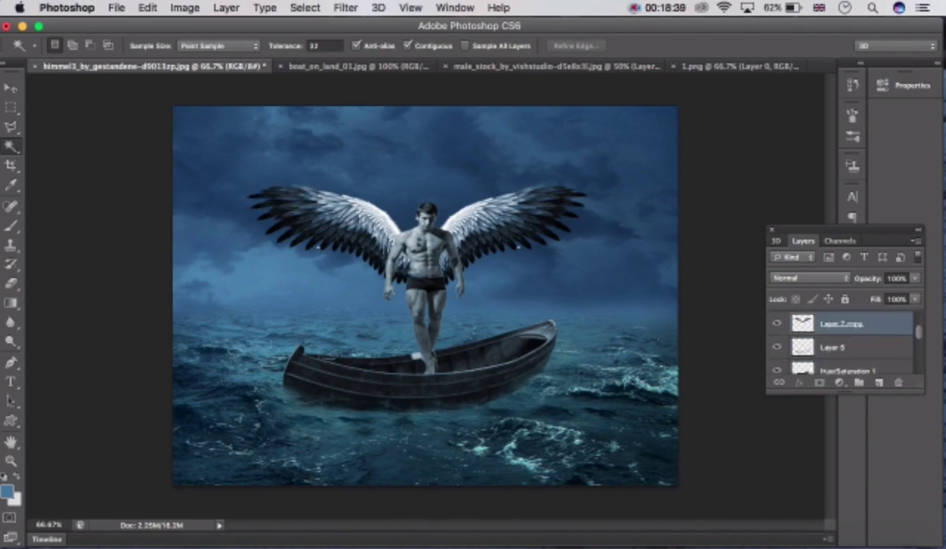
pyautogui.scroll(1, 846, 343)
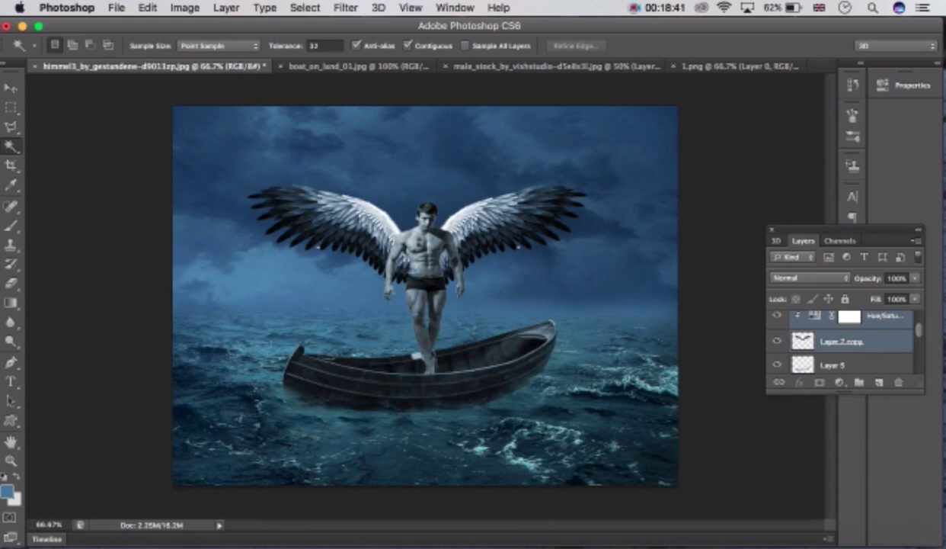
pyautogui.rightClick(869, 341)
pyautogui.click(853, 342)
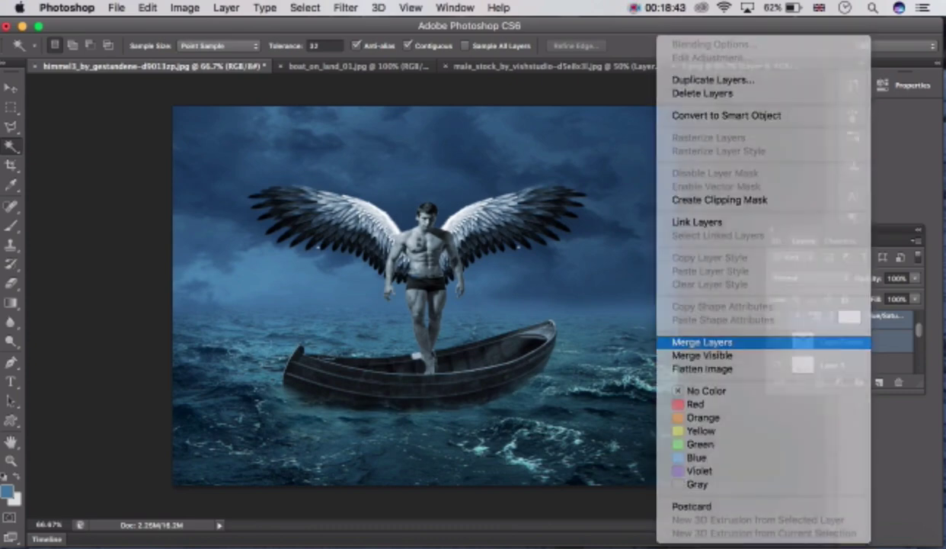
pyautogui.click(857, 342)
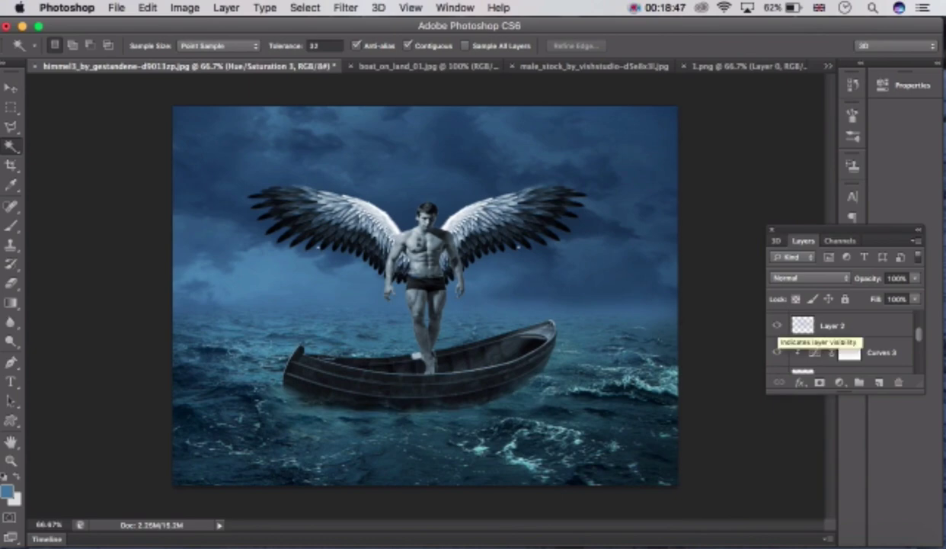
# Step: Toggle the visibility of Layer 2 and the merged man-and-wings layer to check what each contributes
pyautogui.click(777, 325)
pyautogui.click(777, 325)
pyautogui.click(777, 326)
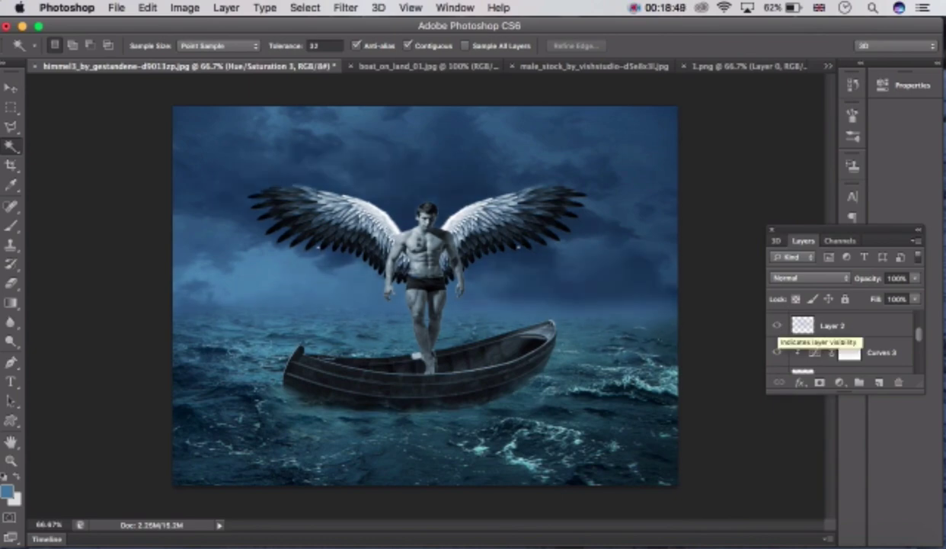
pyautogui.click(777, 325)
pyautogui.scroll(2, 838, 335)
pyautogui.click(777, 323)
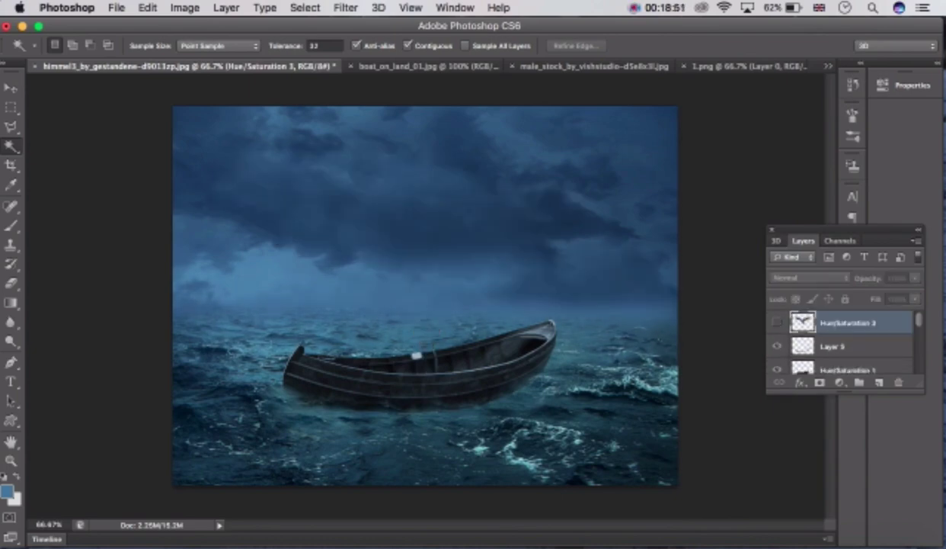
pyautogui.click(777, 323)
pyautogui.click(777, 323)
pyautogui.click(777, 323)
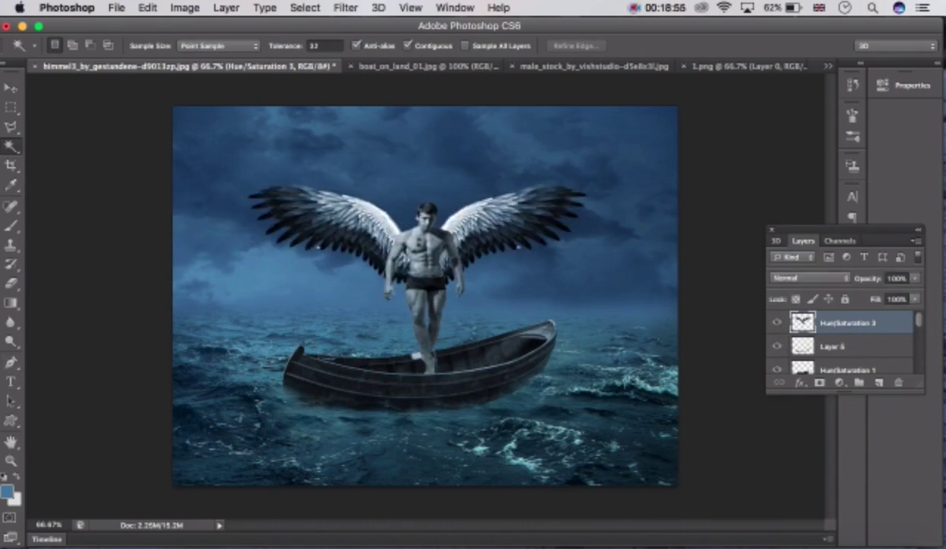
# Step: Erase the stray white specks beneath both wings using a small, hard round Eraser brush at 100% hardness
pyautogui.click(11, 460)
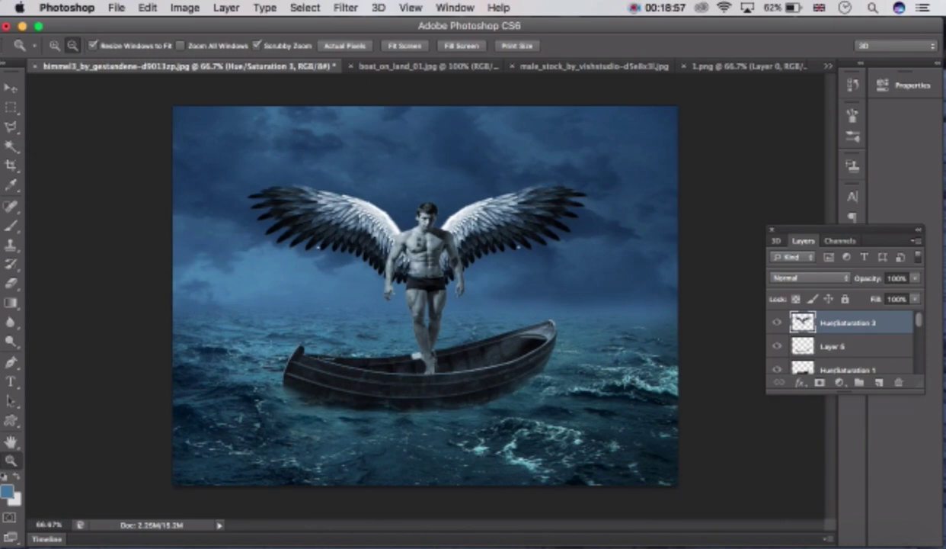
pyautogui.click(436, 200)
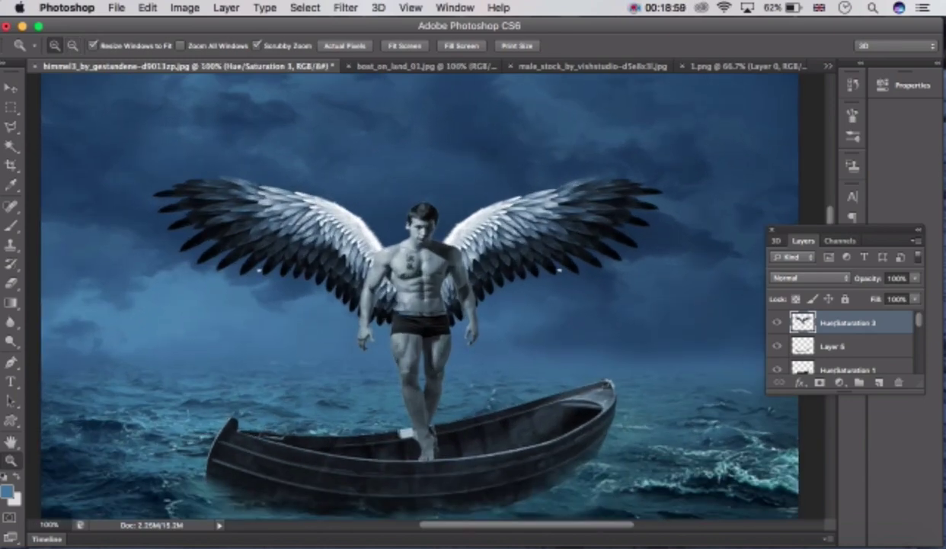
pyautogui.press('e')
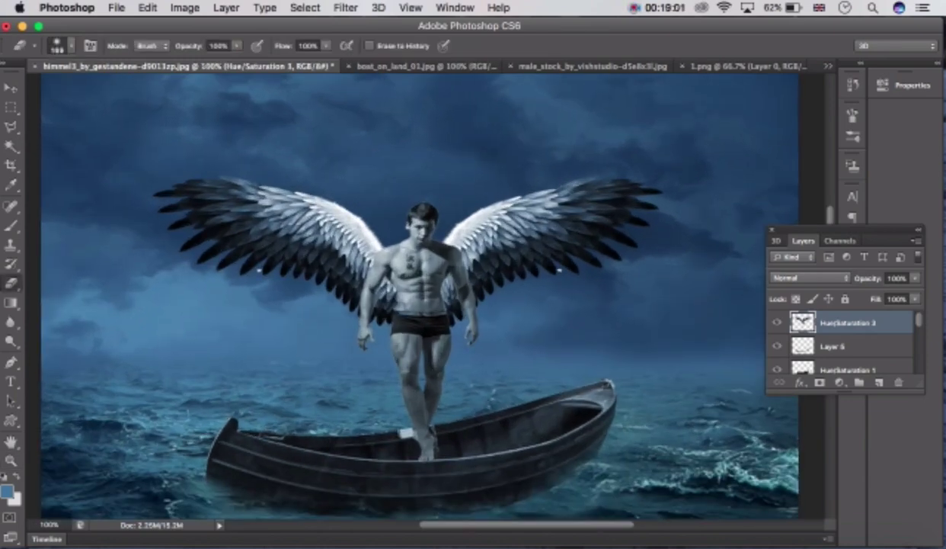
pyautogui.click(68, 46)
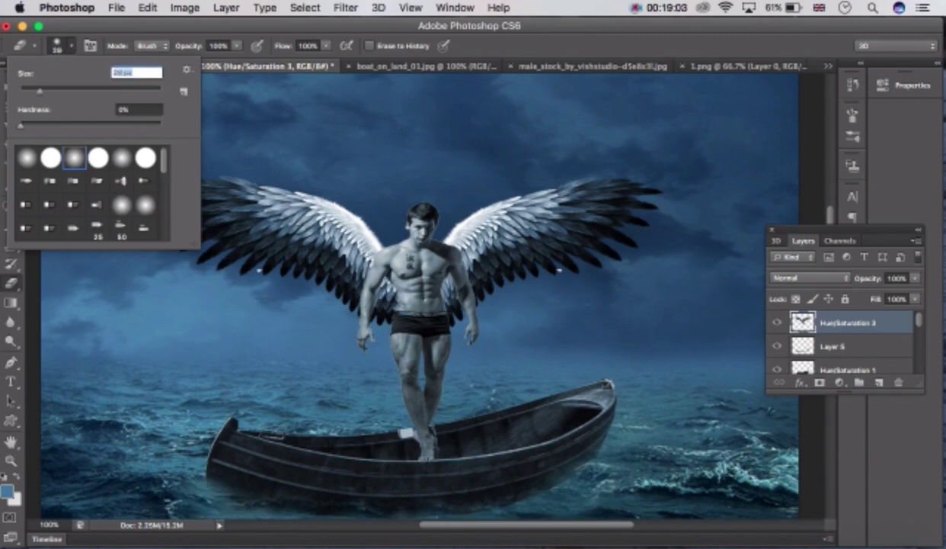
pyautogui.click(51, 157)
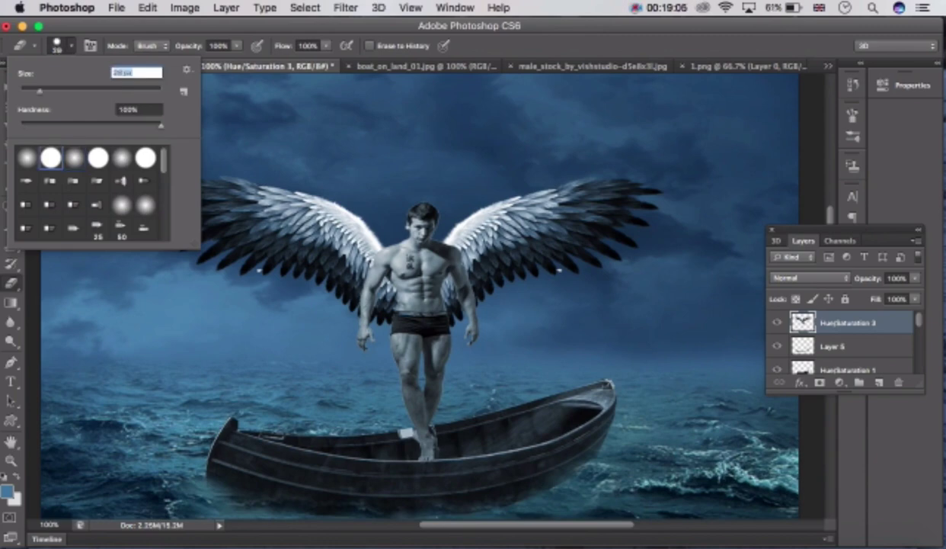
pyautogui.moveTo(40, 90); pyautogui.dragTo(26, 91)
pyautogui.press('Return')
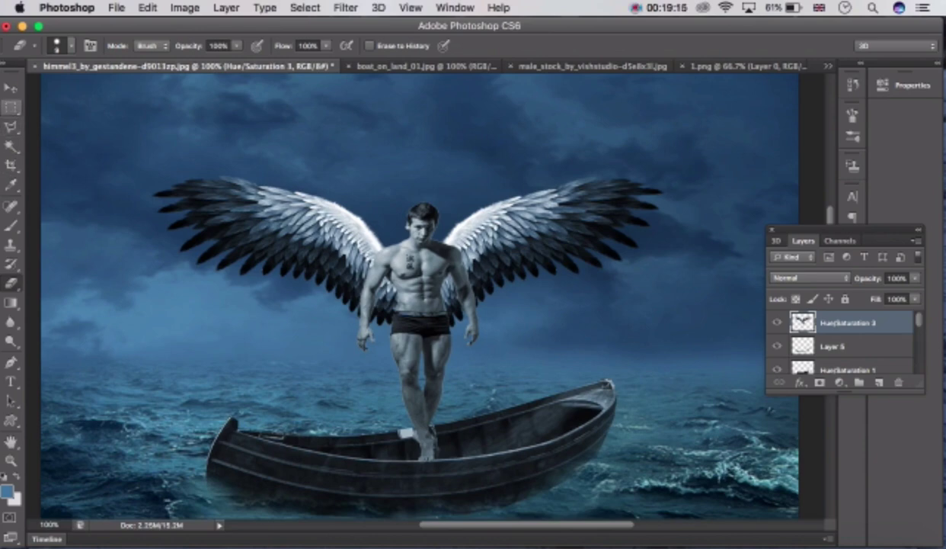
# Step: Free-transform the merged winged man, nudging him slightly up and left and reducing his height to about 99%
pyautogui.click(11, 88)
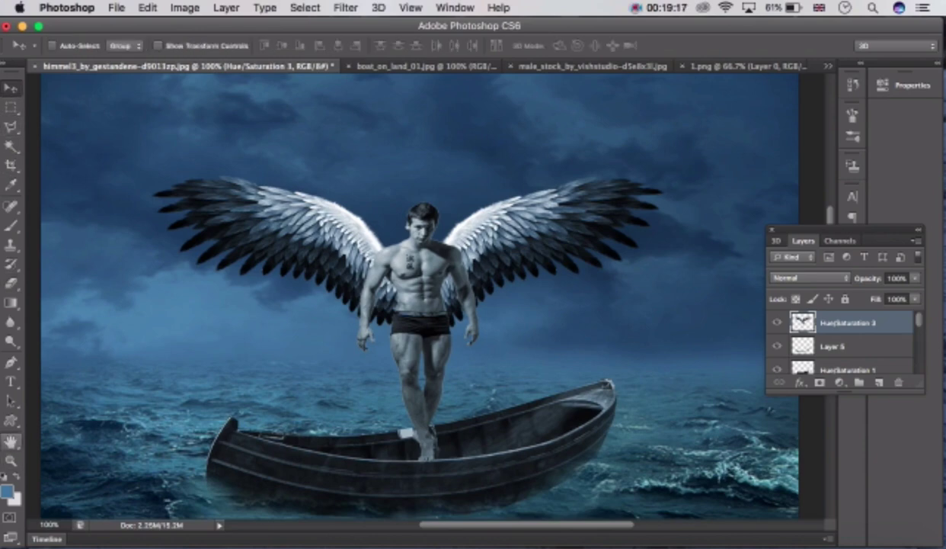
pyautogui.click(11, 460)
pyautogui.click(73, 46)
pyautogui.click(424, 295)
pyautogui.click(423, 296)
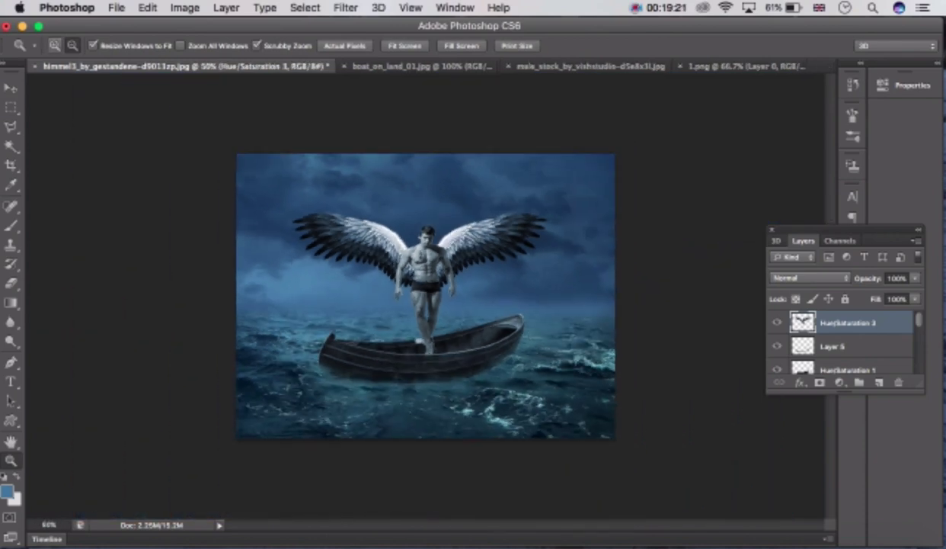
pyautogui.click(55, 45)
pyautogui.click(451, 262)
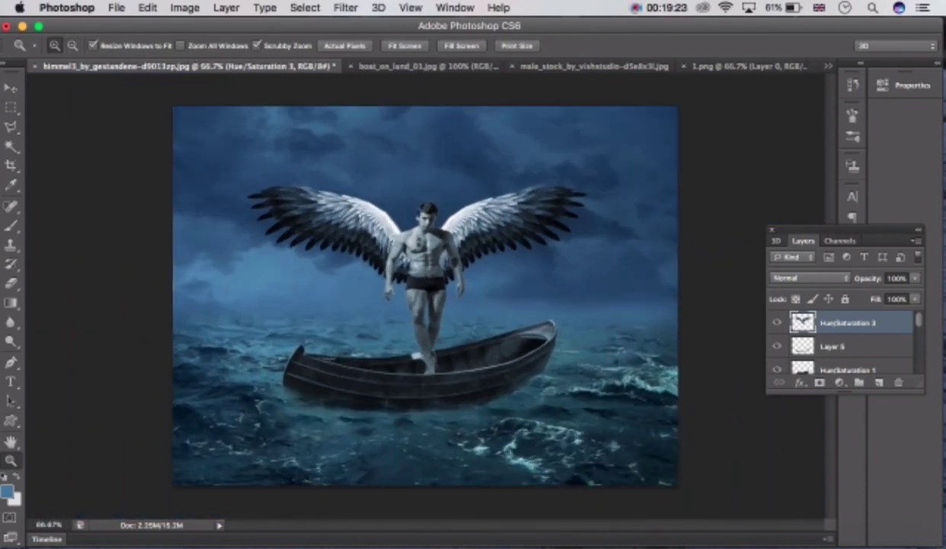
pyautogui.press('super+t')
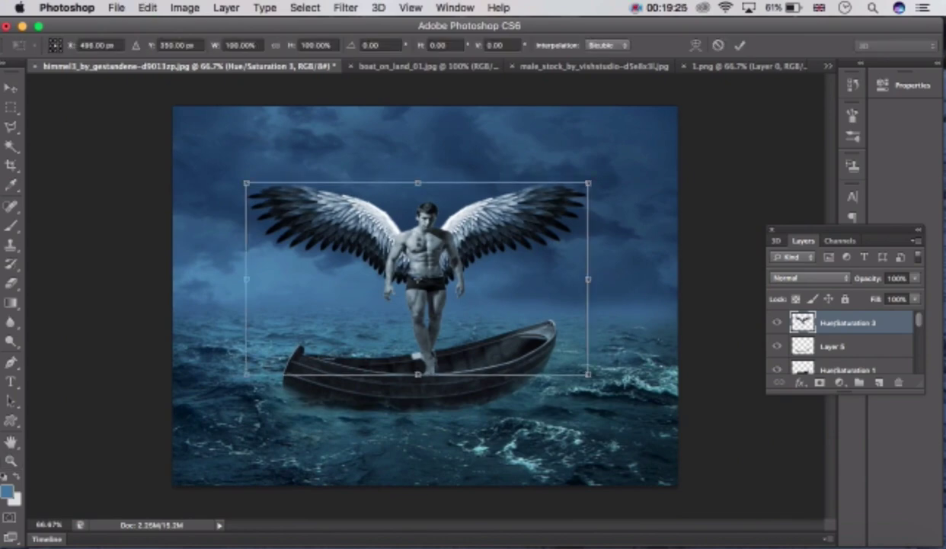
pyautogui.moveTo(583, 357); pyautogui.dragTo(581, 355)
pyautogui.moveTo(584, 322); pyautogui.dragTo(584, 322)
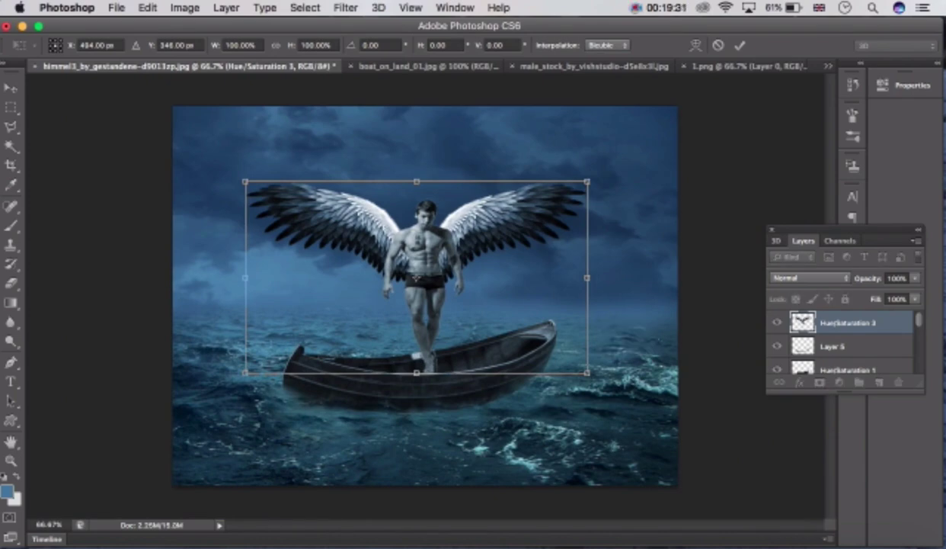
pyautogui.moveTo(417, 373); pyautogui.dragTo(417, 372)
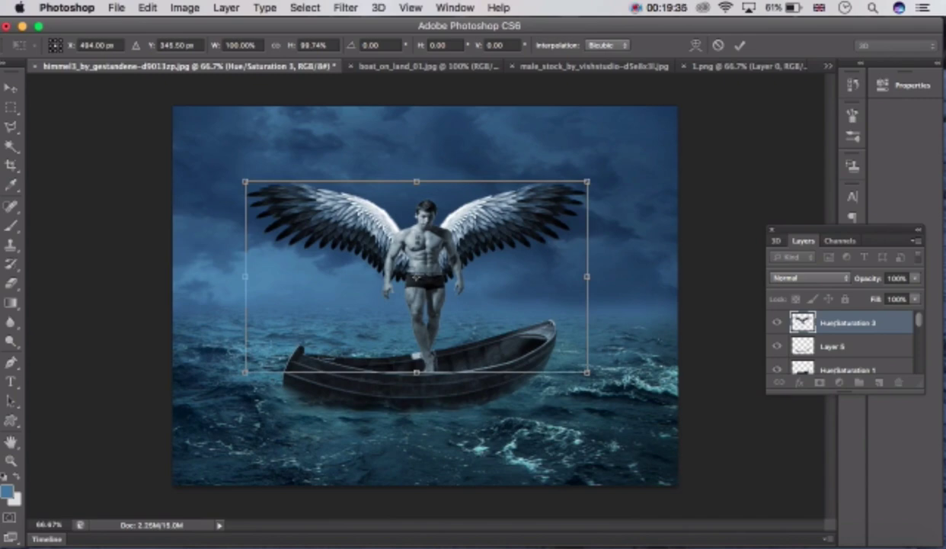
pyautogui.moveTo(417, 181); pyautogui.dragTo(417, 182)
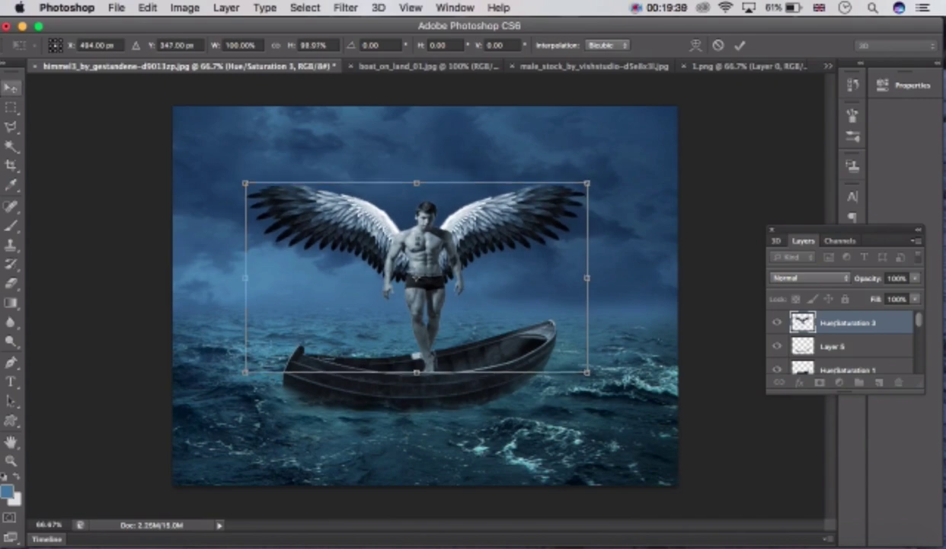
pyautogui.click(10, 88)
pyautogui.press('Return')
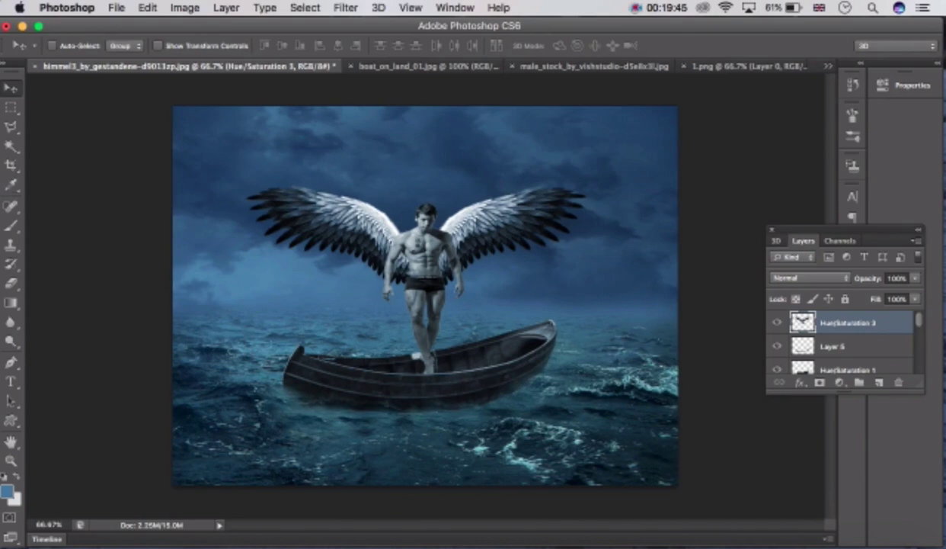
# Step: Set up a soft round 69 px brush with black (#000000) as foreground colour, and add two empty layers above the winged man
pyautogui.click(11, 225)
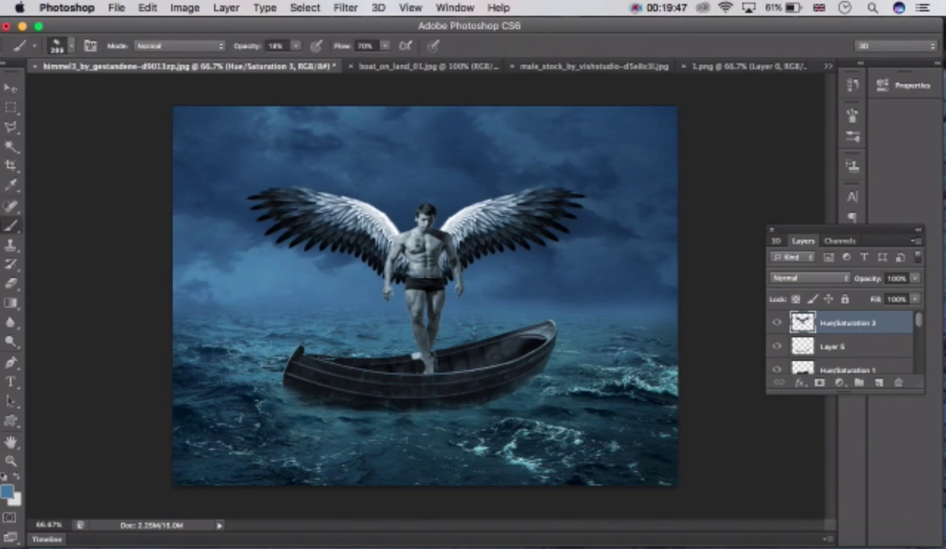
pyautogui.click(71, 46)
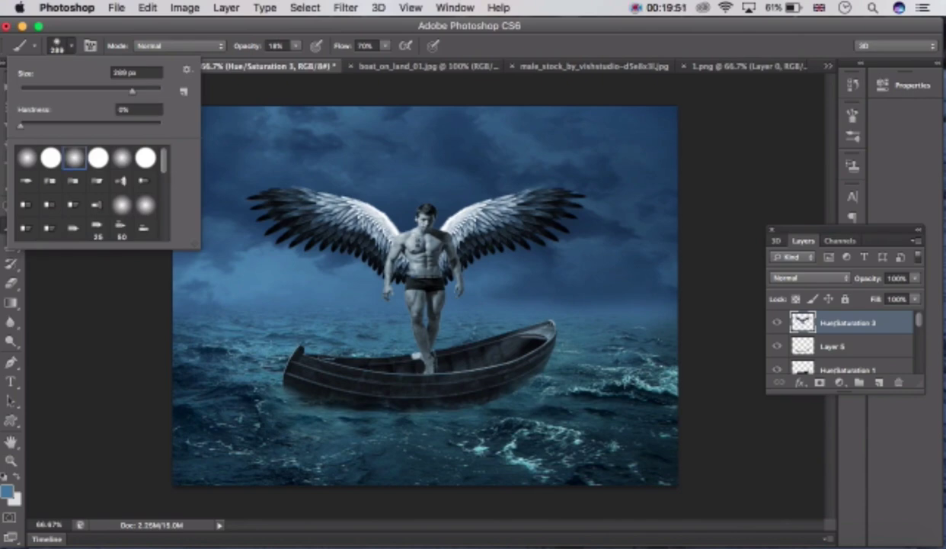
pyautogui.click(84, 90)
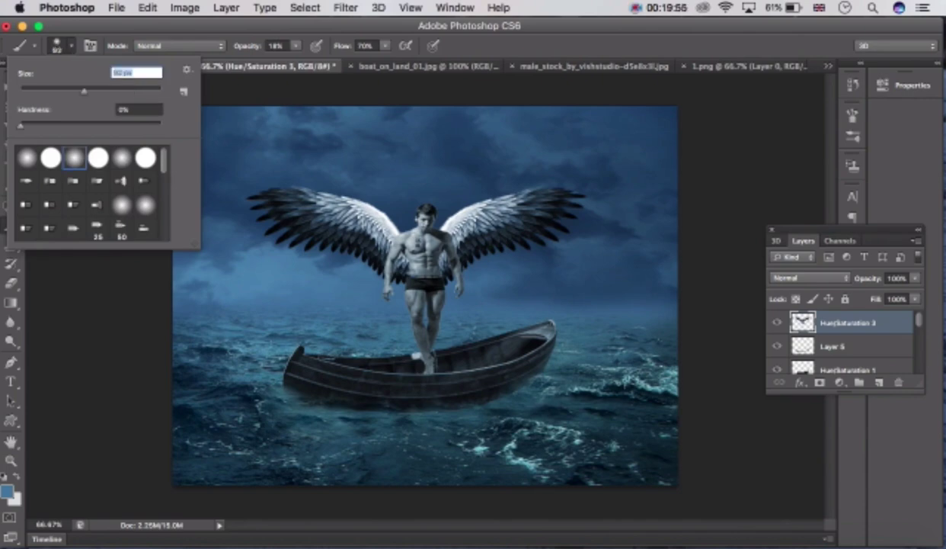
pyautogui.moveTo(84, 90); pyautogui.dragTo(69, 91)
pyautogui.click(7, 489)
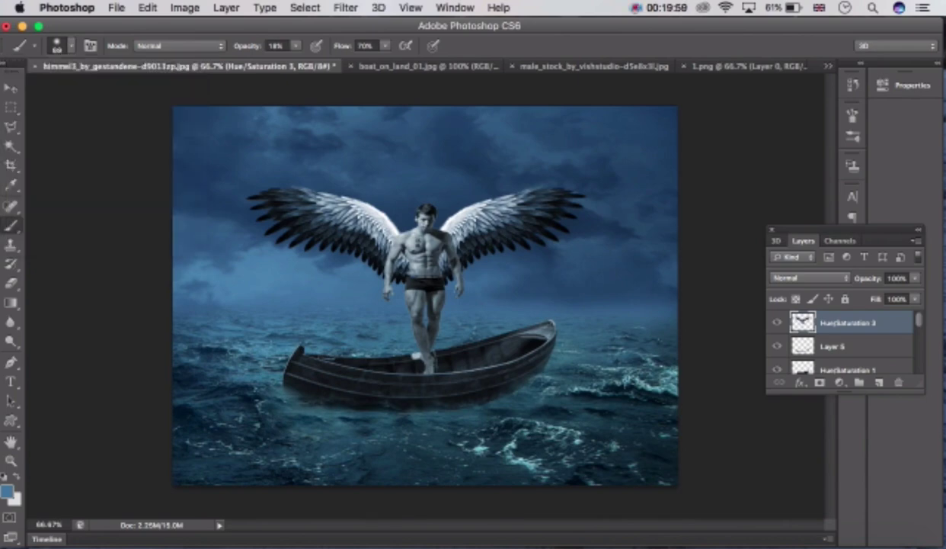
pyautogui.click(6, 490)
pyautogui.click(546, 409)
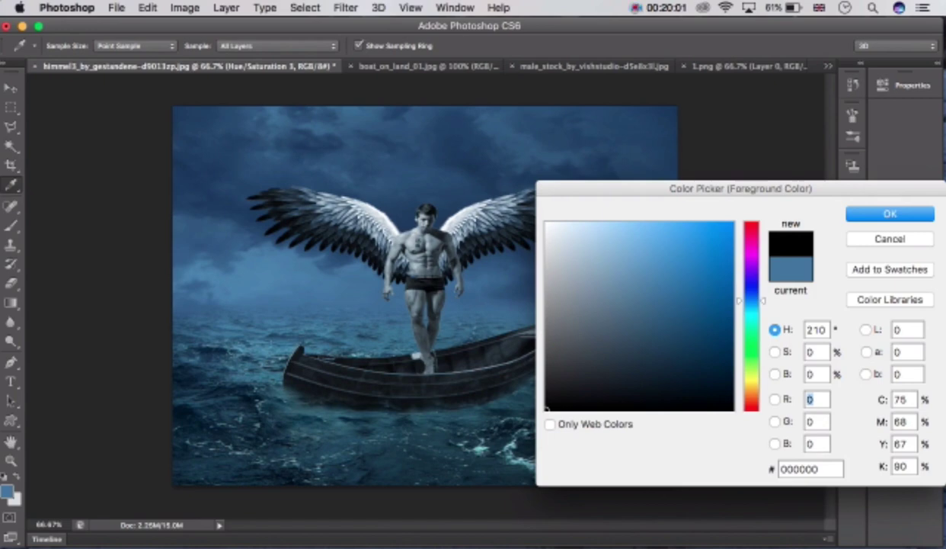
pyautogui.press('Return')
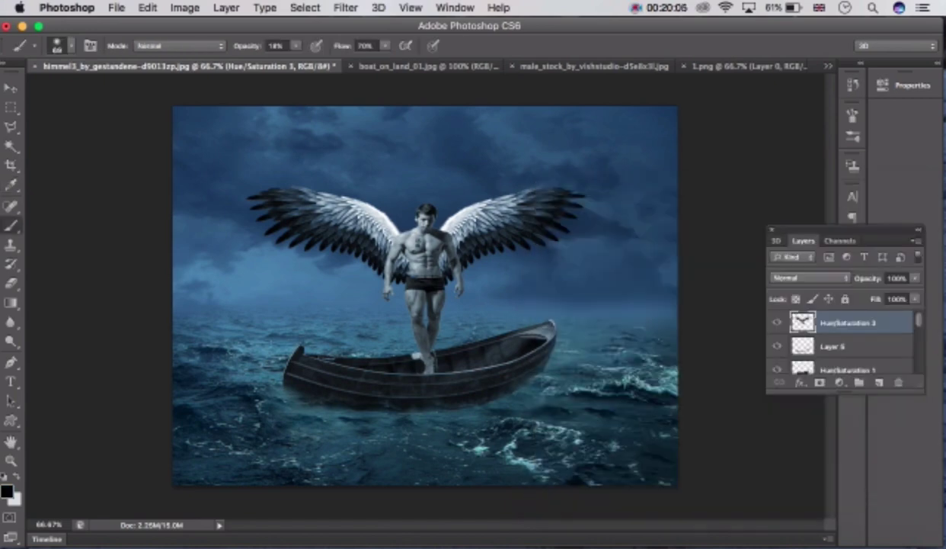
pyautogui.click(880, 383)
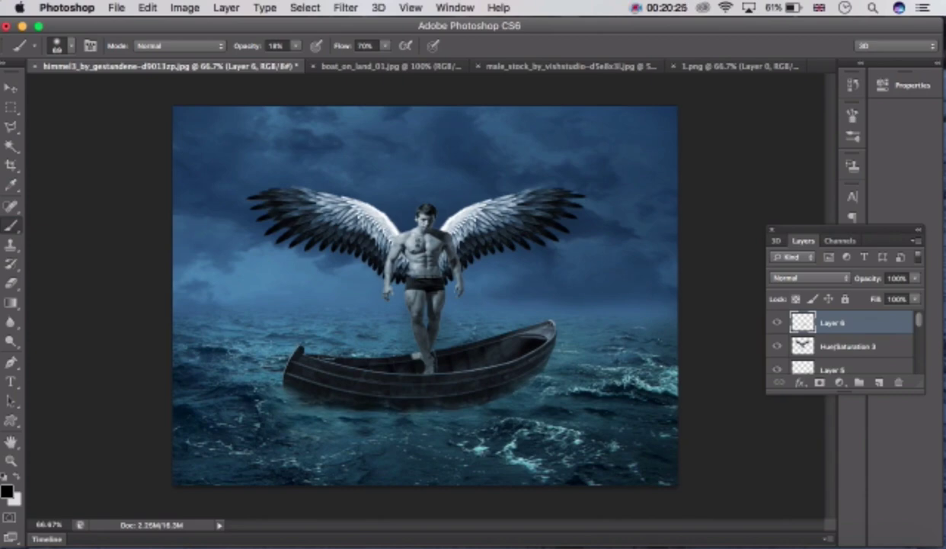
pyautogui.click(879, 382)
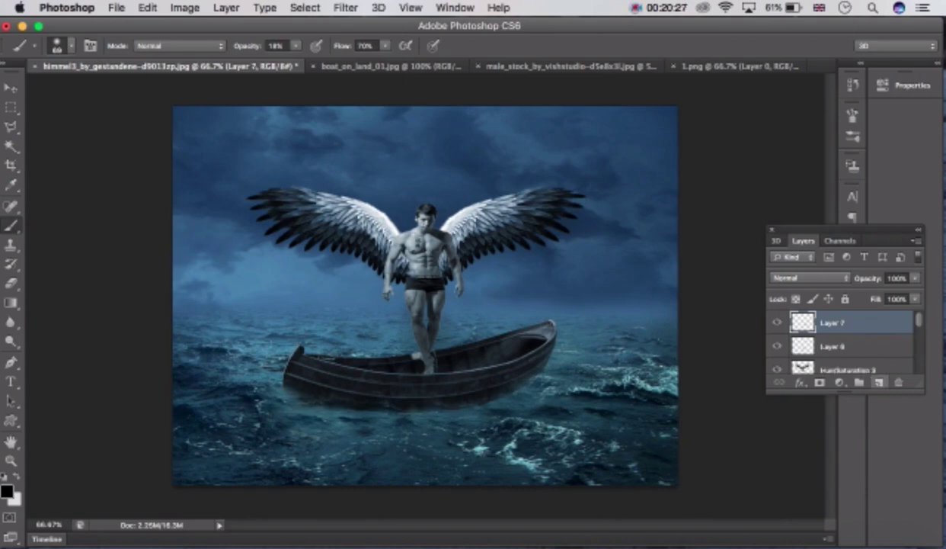
# Step: Add a Curves adjustment layer on top and pull the RGB curve's midpoint slightly down to darken the whole scene
pyautogui.click(840, 382)
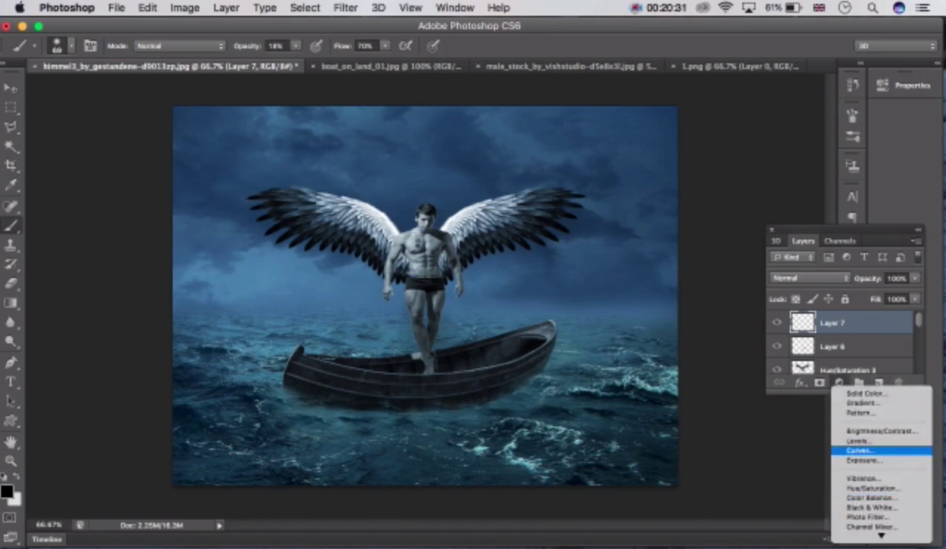
pyautogui.click(861, 450)
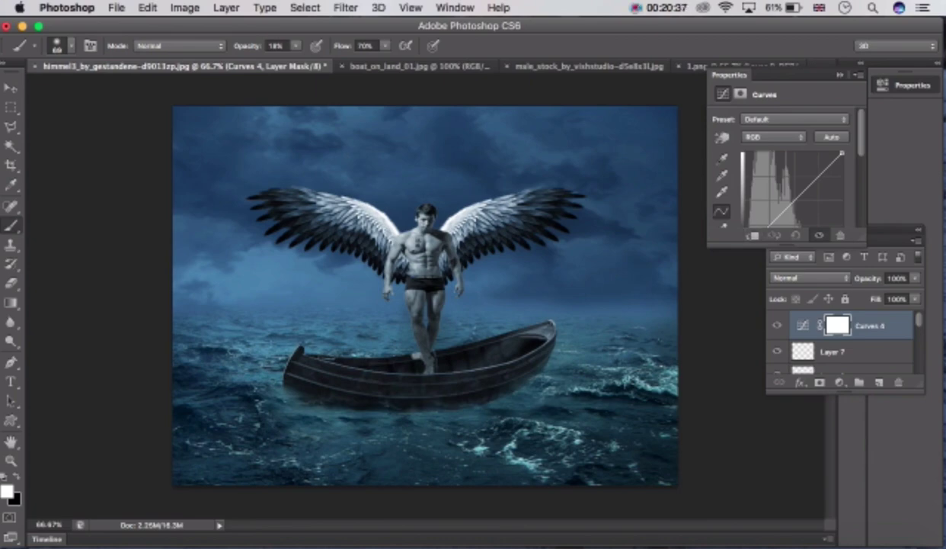
pyautogui.moveTo(802, 193); pyautogui.dragTo(805, 201)
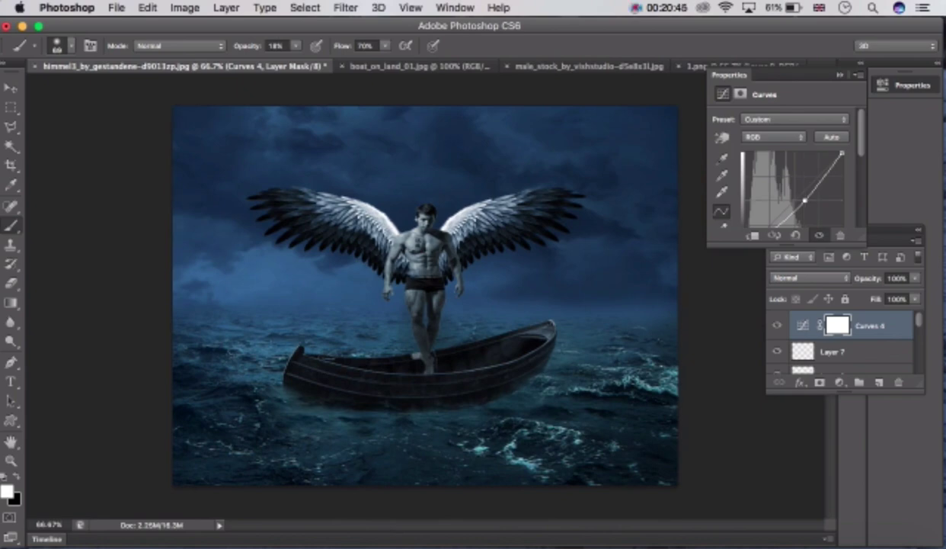
pyautogui.moveTo(805, 201); pyautogui.dragTo(803, 199)
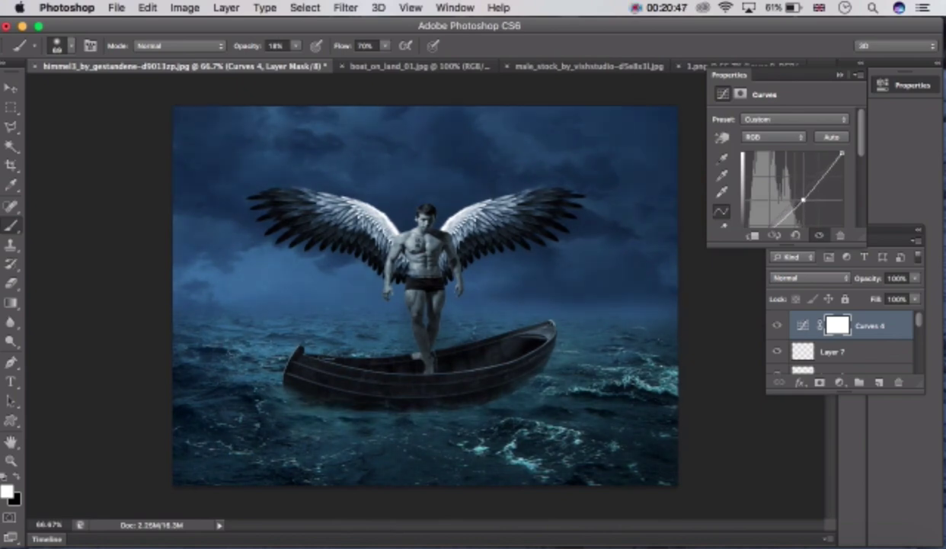
# Step: On a new layer above the curves, paint a faint white glow above the man's head with a 333 px soft brush at 18% opacity
pyautogui.press('v')
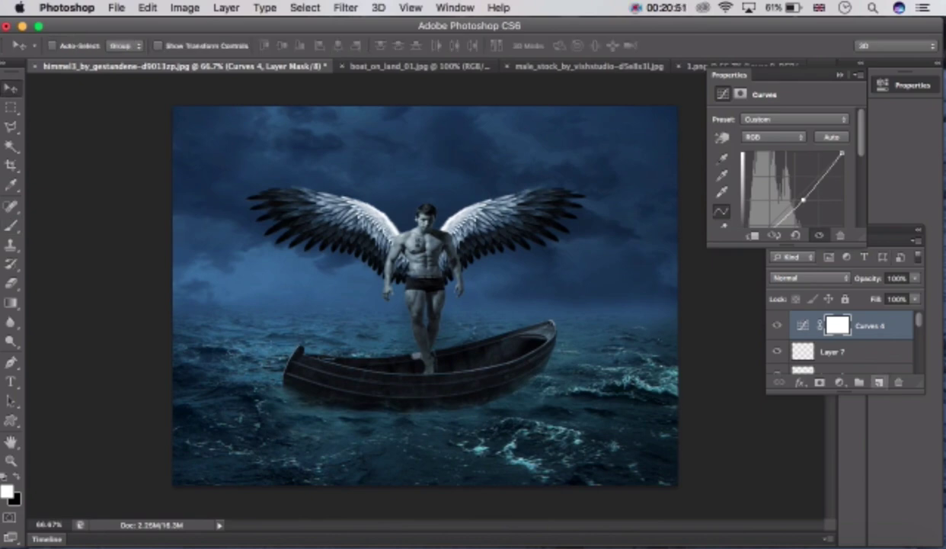
pyautogui.click(879, 382)
pyautogui.press('x')
pyautogui.press('e')
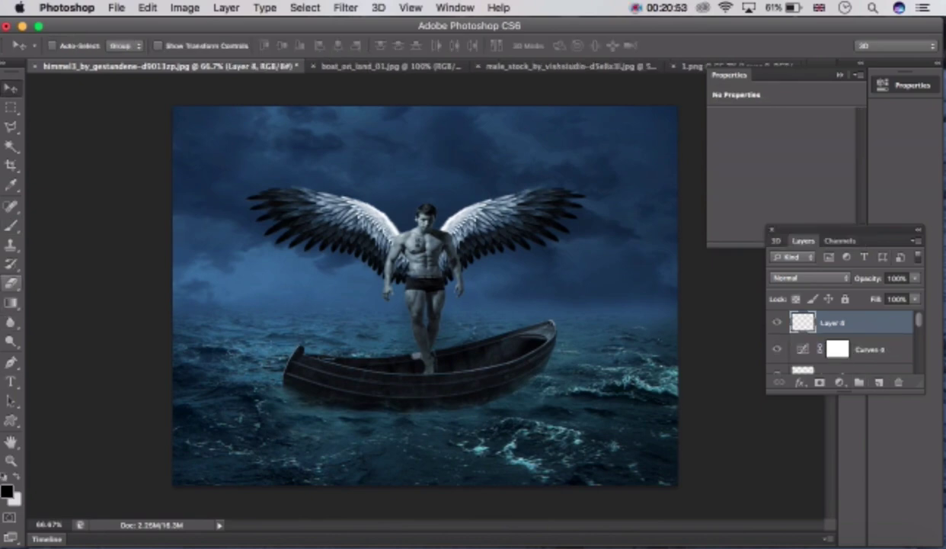
pyautogui.press('b')
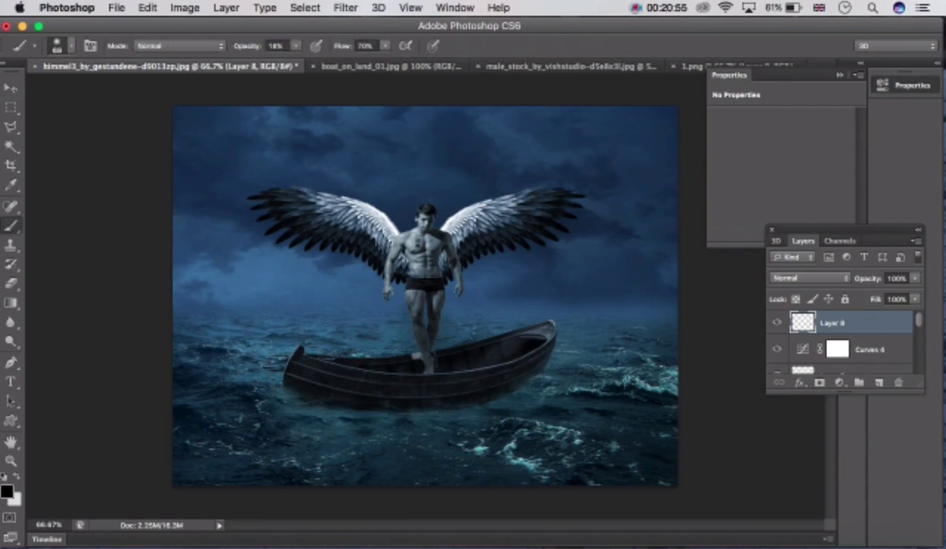
pyautogui.click(58, 45)
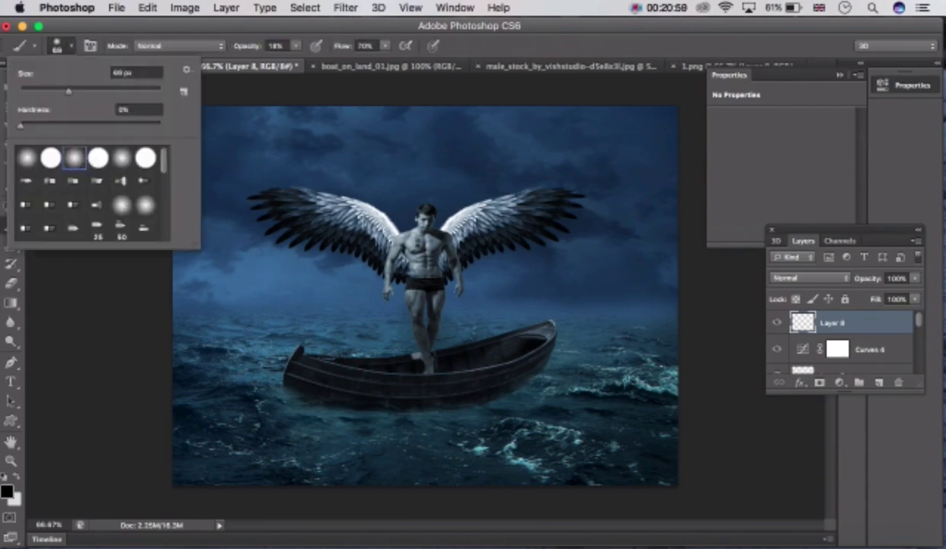
pyautogui.click(134, 90)
pyautogui.press('Return')
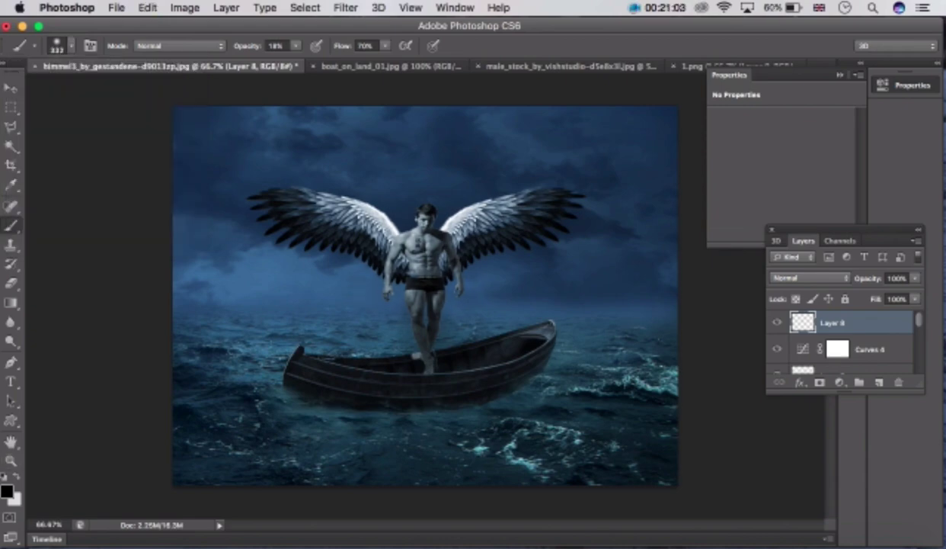
pyautogui.press('x')
pyautogui.click(440, 169)
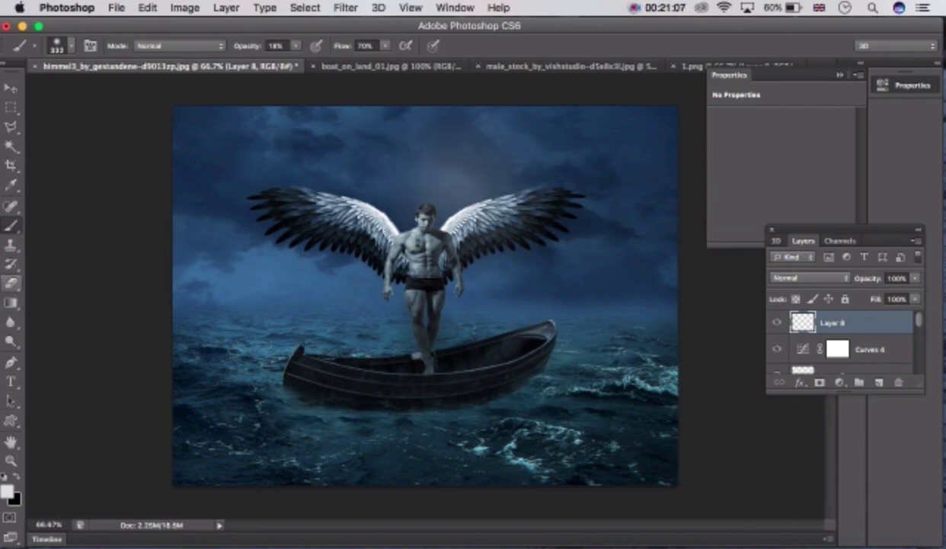
# Step: Soften the white glow around the man's head using a large soft round Eraser of 384 px at 0% hardness
pyautogui.click(12, 281)
pyautogui.click(61, 45)
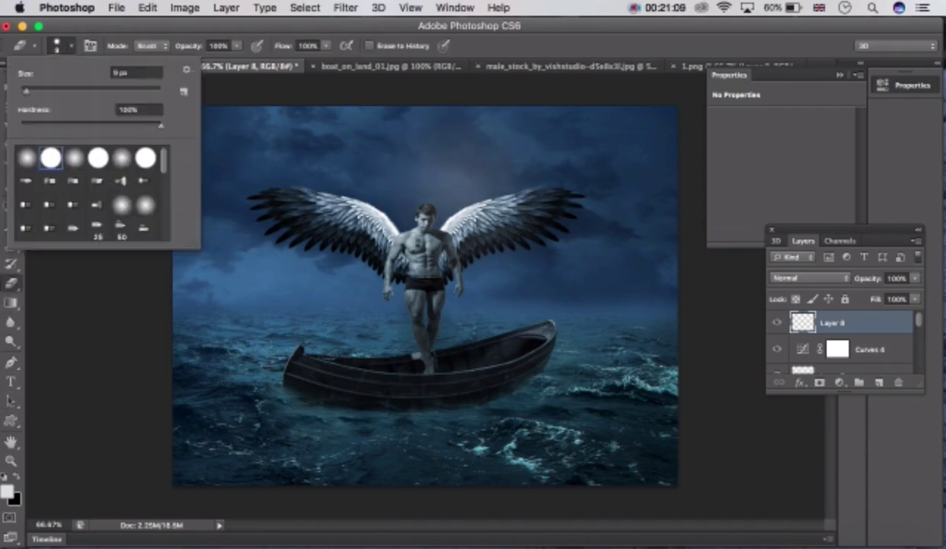
pyautogui.click(120, 90)
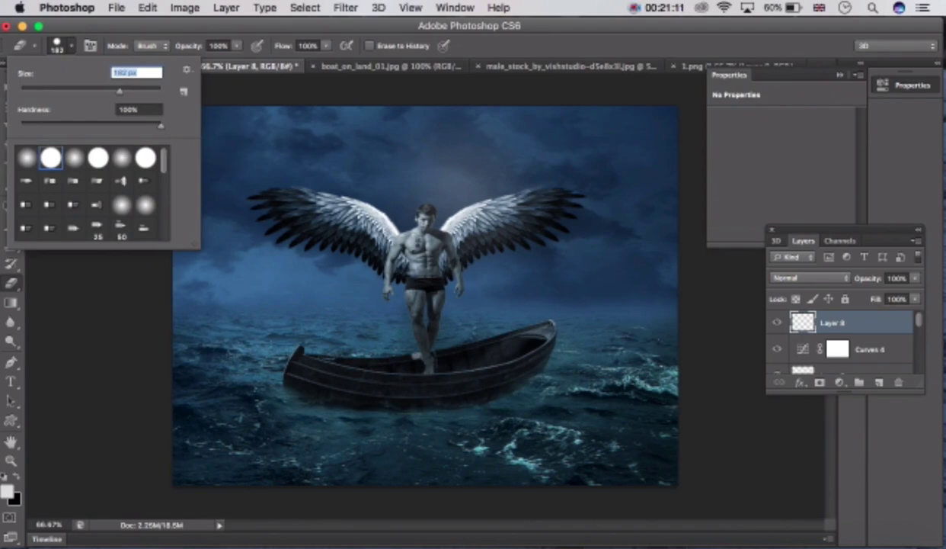
pyautogui.click(74, 157)
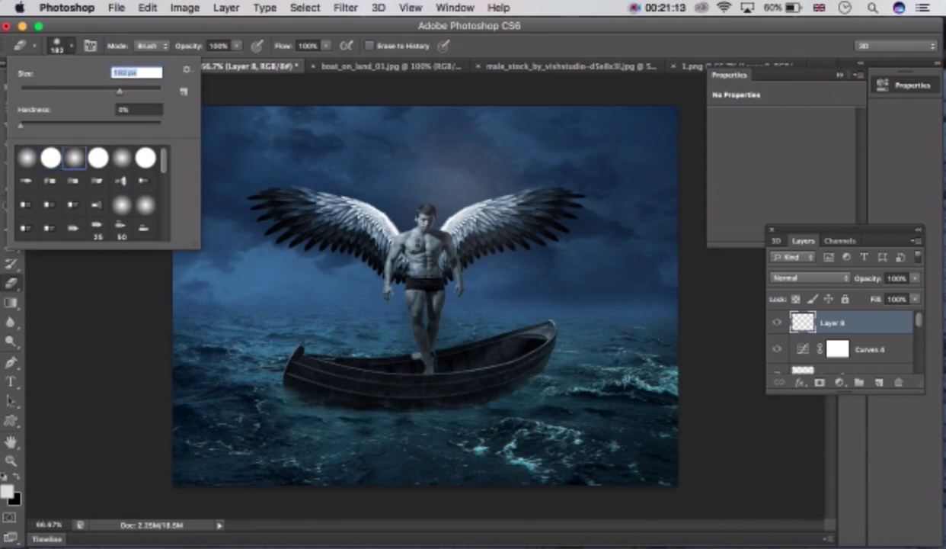
pyautogui.moveTo(119, 91); pyautogui.dragTo(139, 90)
pyautogui.press('Return')
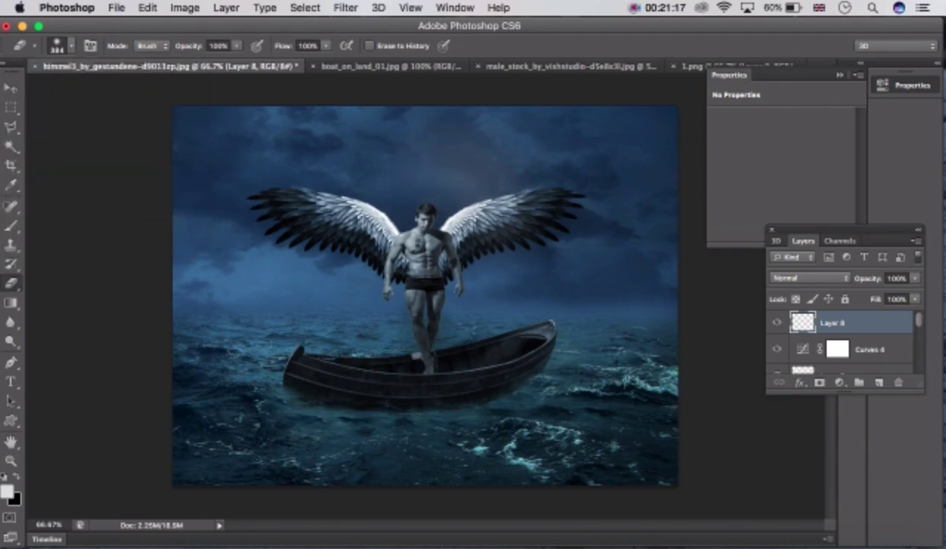
pyautogui.press('super+z')
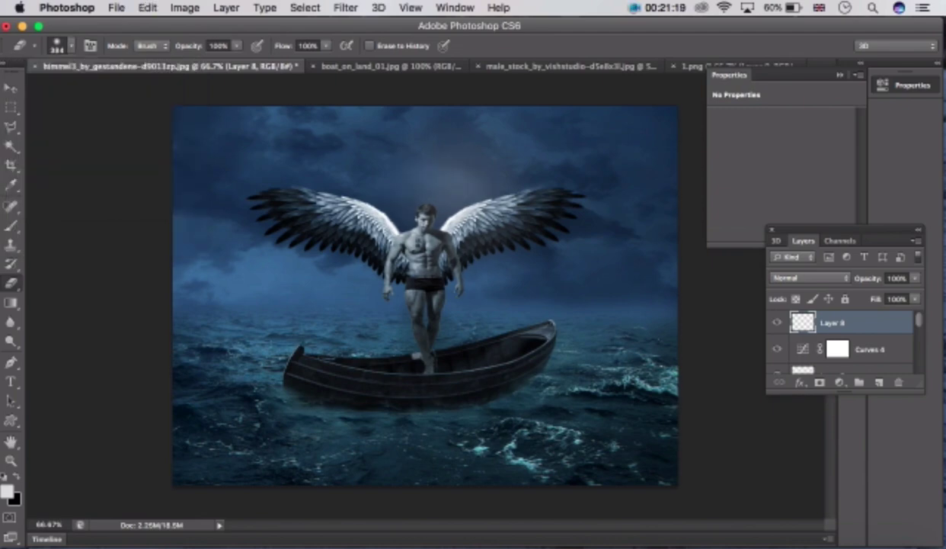
pyautogui.press('x')
pyautogui.click(435, 204)
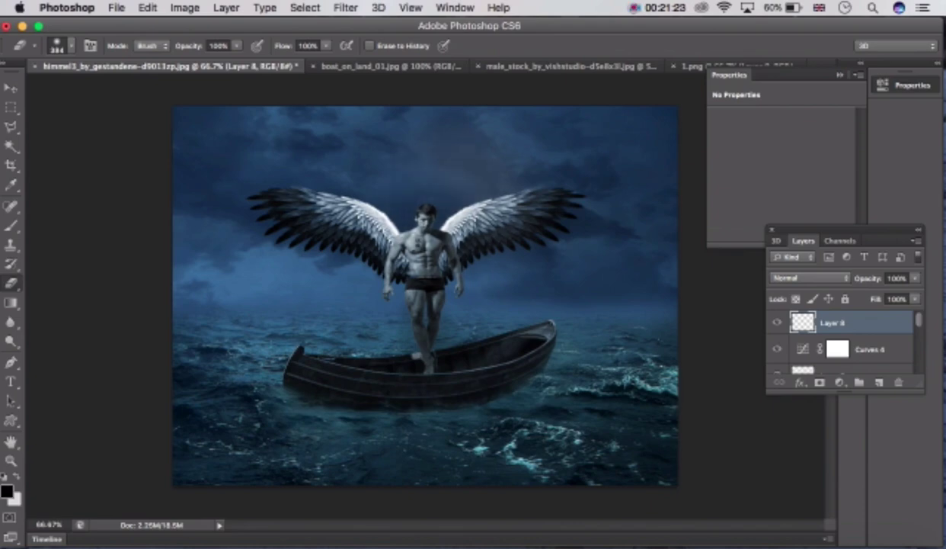
# Step: Erase on the Curves 4 mask over the man, the boat and the adjacent water to lift the darkening there
pyautogui.press('x')
pyautogui.press('x')
pyautogui.press('x')
pyautogui.click(837, 349)
pyautogui.moveTo(439, 228); pyautogui.dragTo(437, 268)
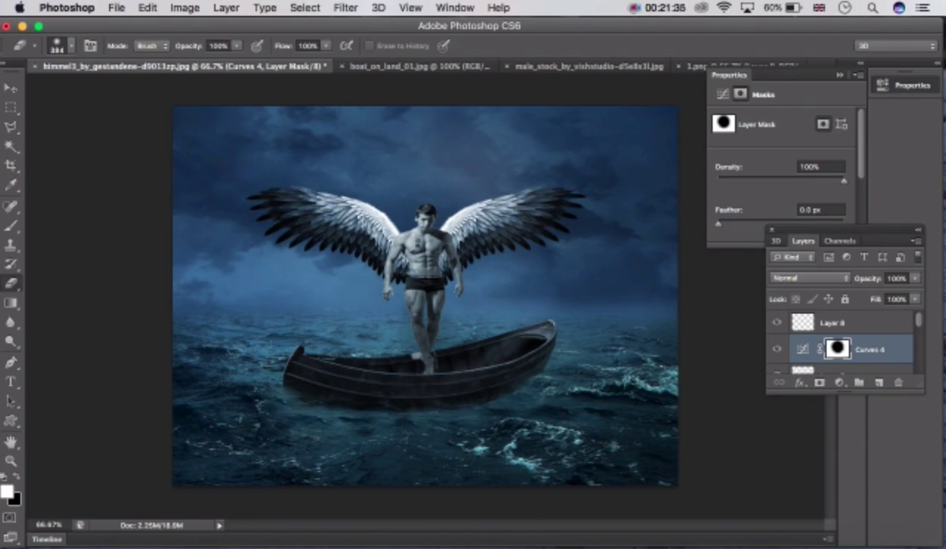
pyautogui.click(544, 388)
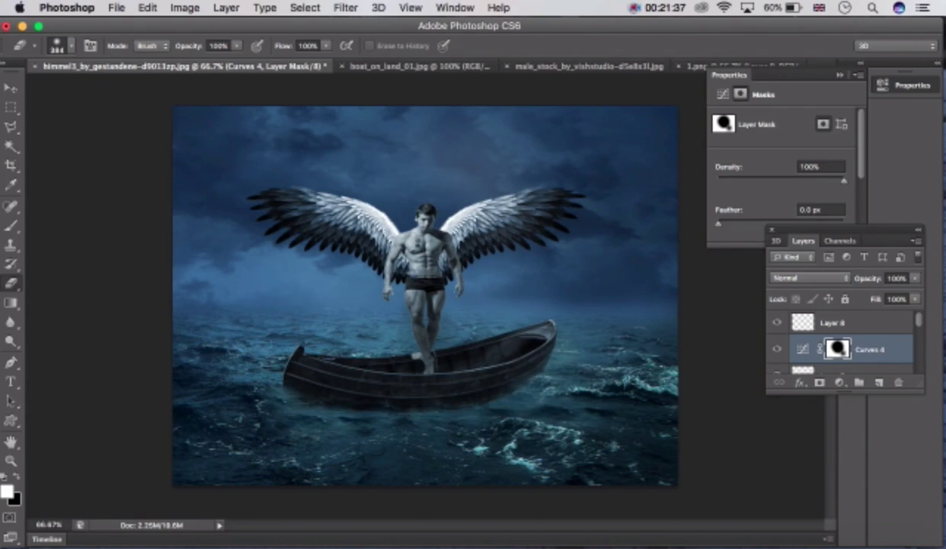
pyautogui.click(373, 416)
pyautogui.moveTo(266, 308); pyautogui.dragTo(313, 347)
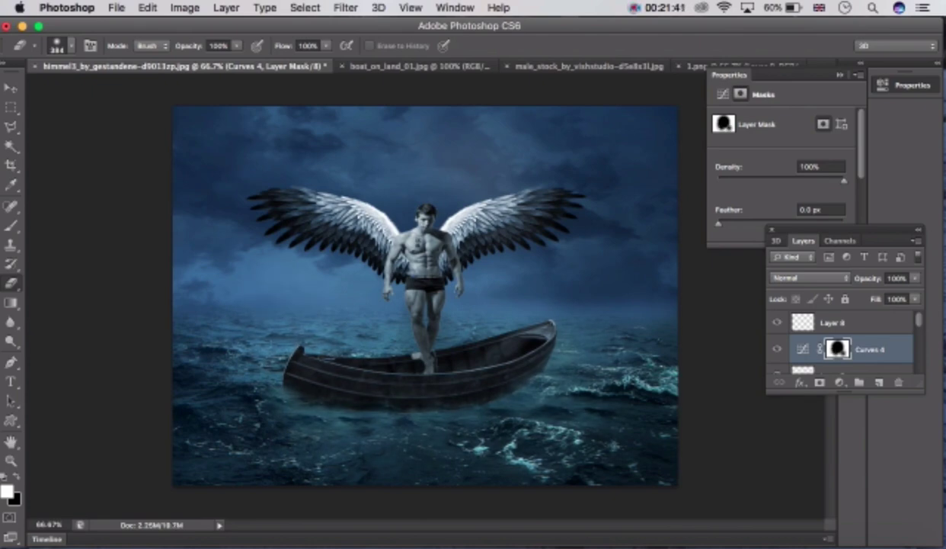
# Step: Erase more of the Curves 4 mask across the man's outstretched wing and the sky below it with a 180 px soft Eraser
pyautogui.click(71, 45)
pyautogui.click(60, 90)
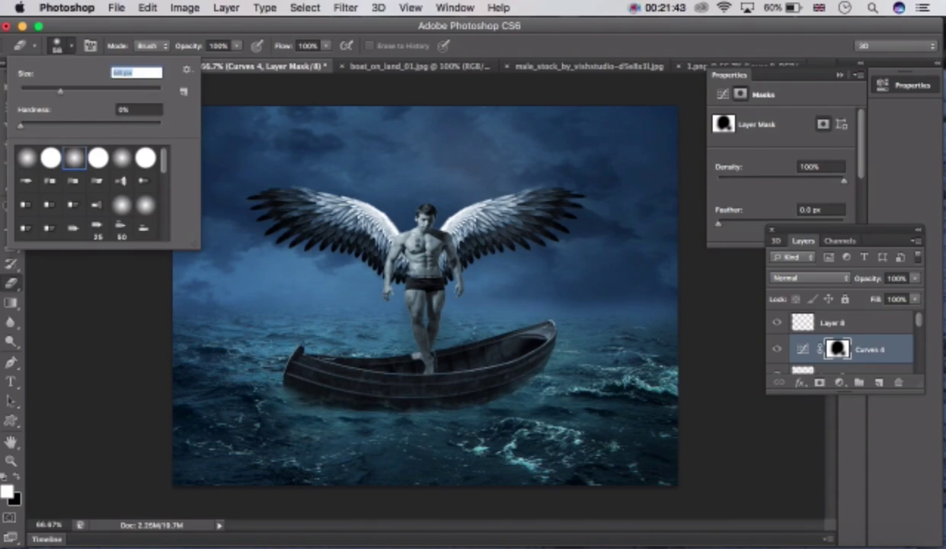
pyautogui.write('180')
pyautogui.press('Return')
pyautogui.press('Return')
pyautogui.moveTo(592, 265); pyautogui.dragTo(554, 303)
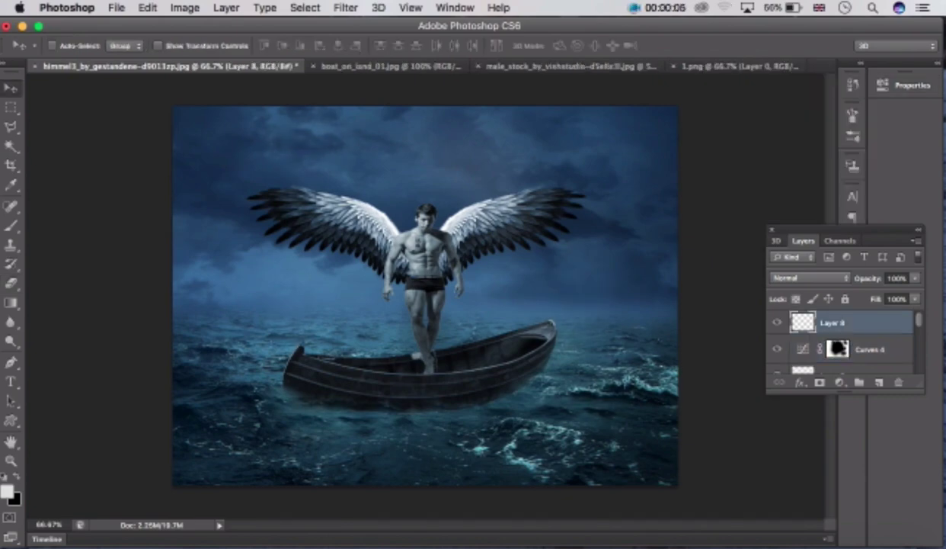
# Step: Add a Hue/Saturation adjustment clipped to the sea layer, Layer 1
pyautogui.scroll(-3, 842, 340)
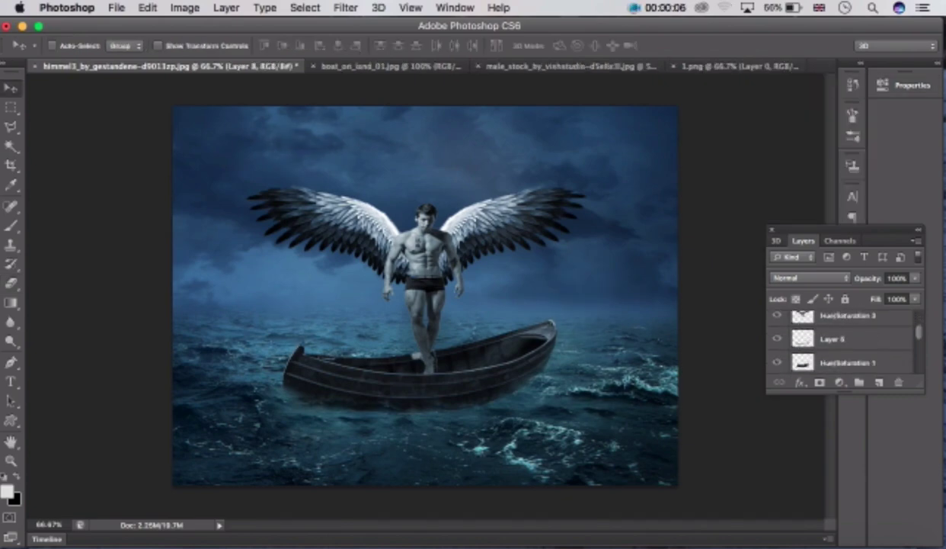
pyautogui.scroll(-3, 842, 339)
pyautogui.click(842, 323)
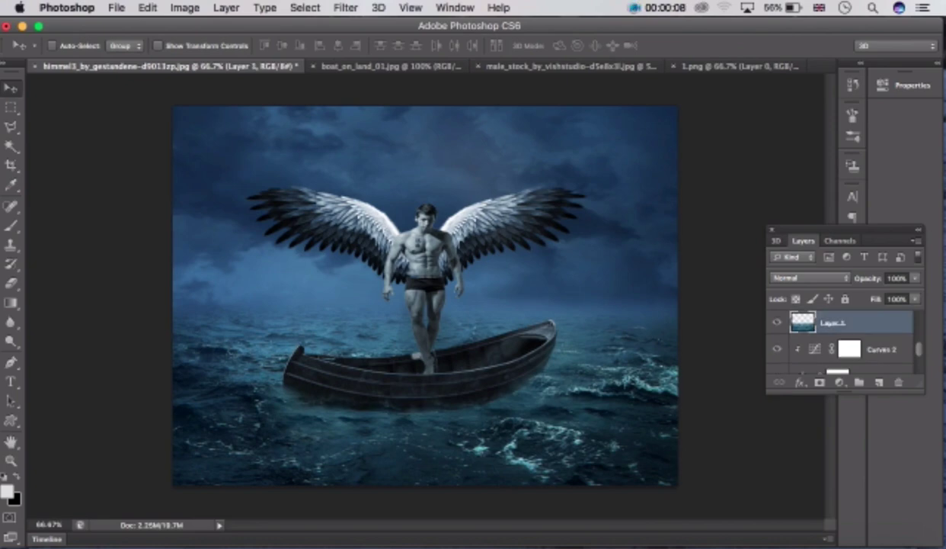
pyautogui.click(838, 382)
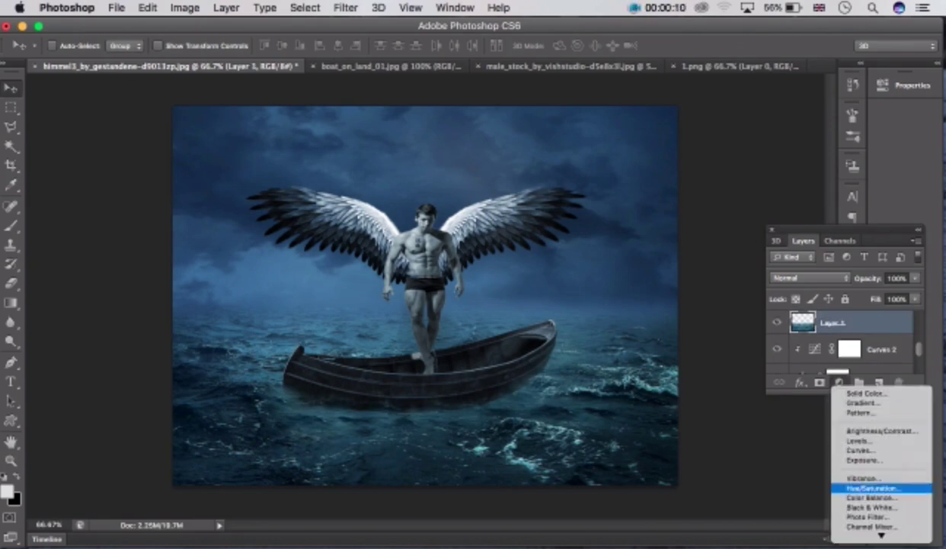
pyautogui.click(872, 488)
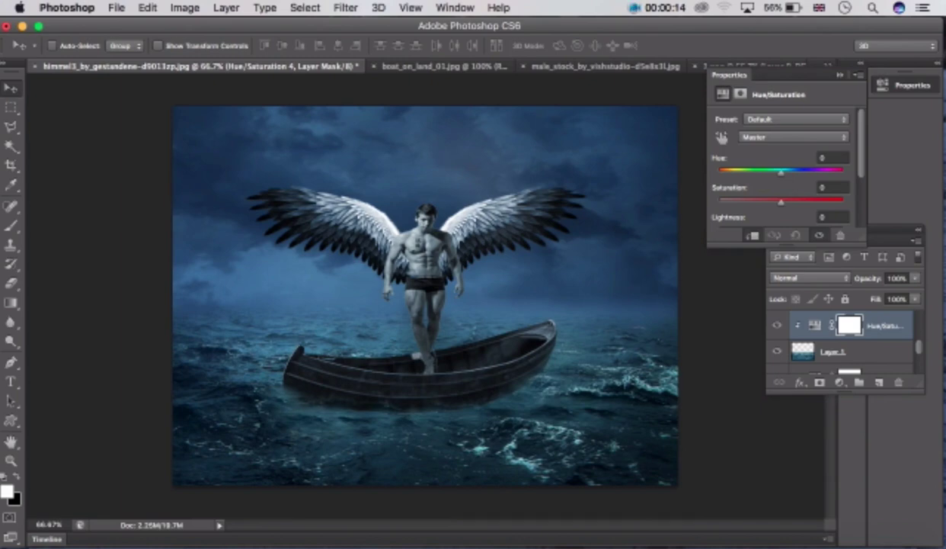
# Step: Shift the sea adjustment's hue slightly from teal toward blue and set its saturation to 6
pyautogui.doubleClick(826, 158)
pyautogui.write('15')
pyautogui.press('BackSpace')
pyautogui.press('Tab')
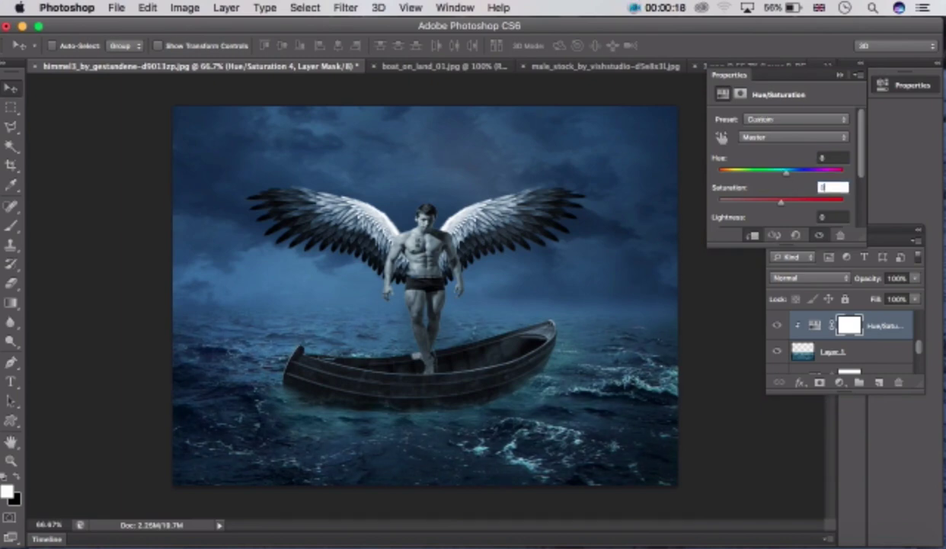
pyautogui.write('6')
pyautogui.scroll(-3, 784, 160)
pyautogui.scroll(3, 784, 160)
pyautogui.click(841, 74)
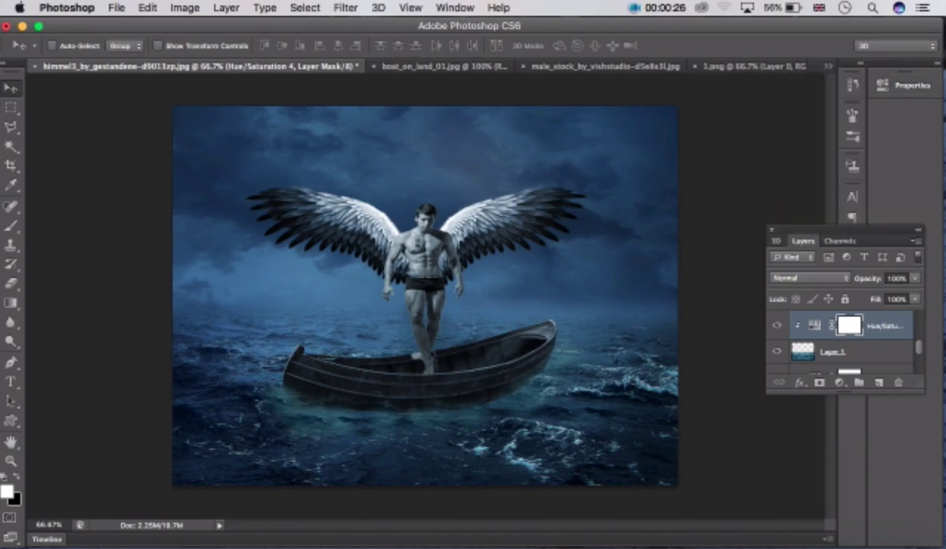